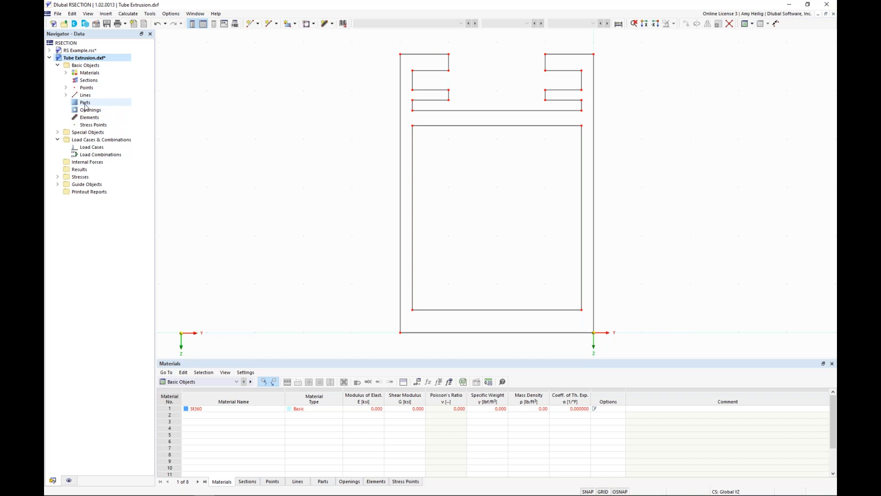
# Start a new part defined by boundary lines and filter the material library for its material to Aluminum and standard ADM 2020.
pyautogui.rightClick(86, 106)
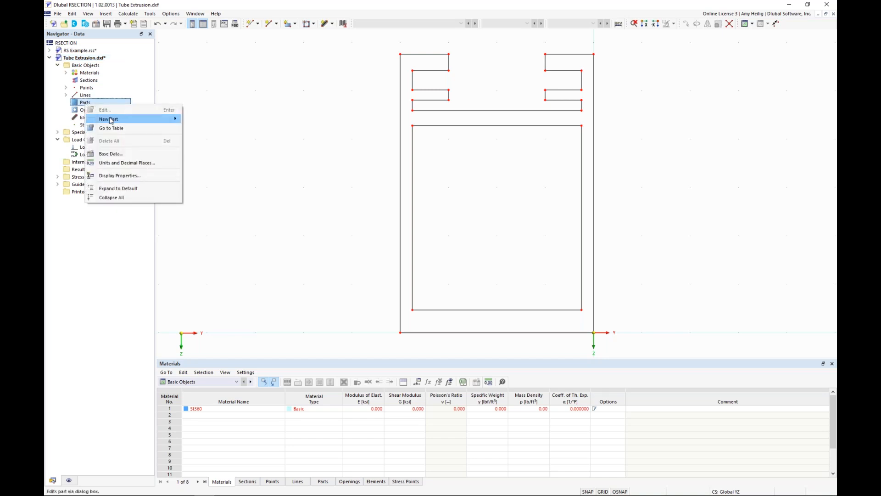
pyautogui.moveTo(112, 119)
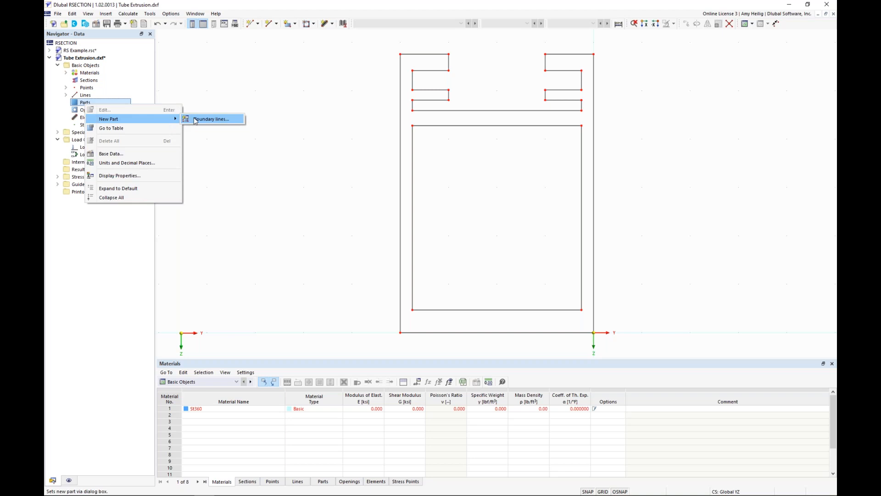
pyautogui.click(210, 119)
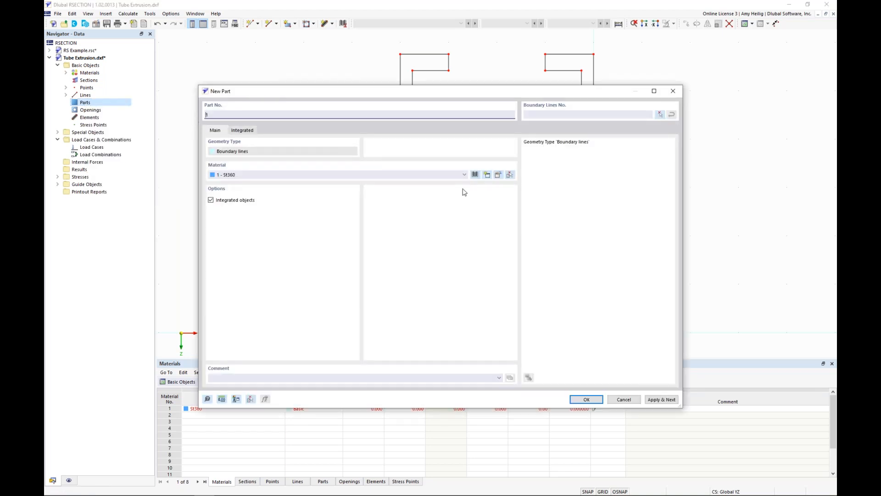
pyautogui.click(498, 176)
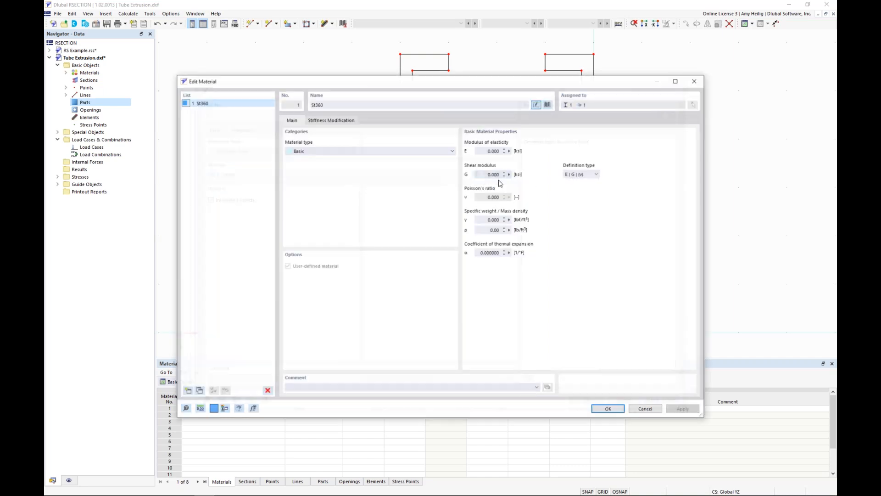
pyautogui.click(548, 104)
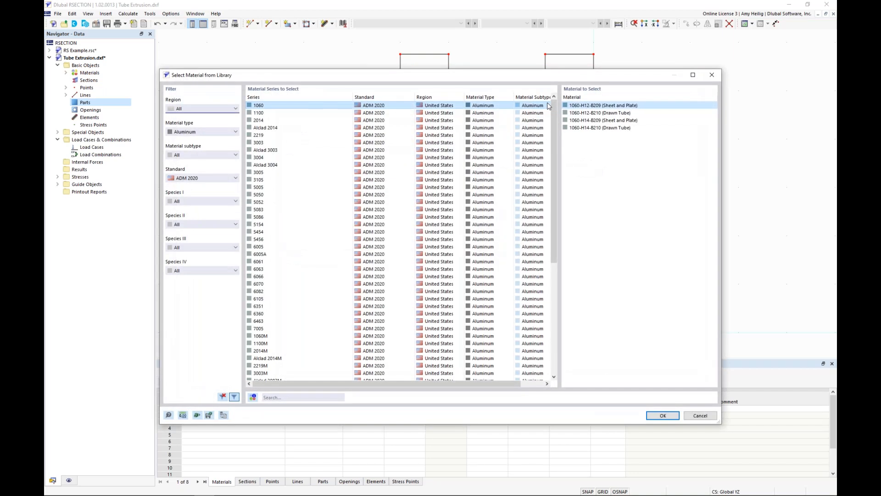
pyautogui.click(188, 132)
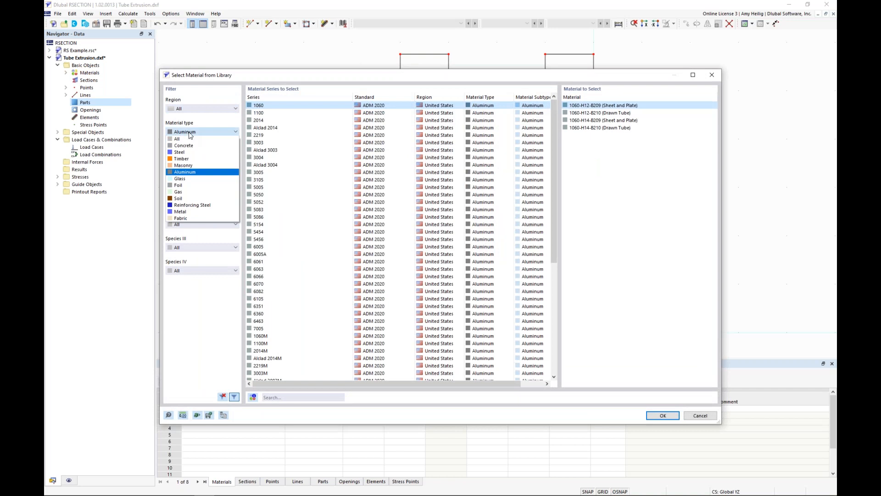
pyautogui.click(186, 172)
pyautogui.click(192, 178)
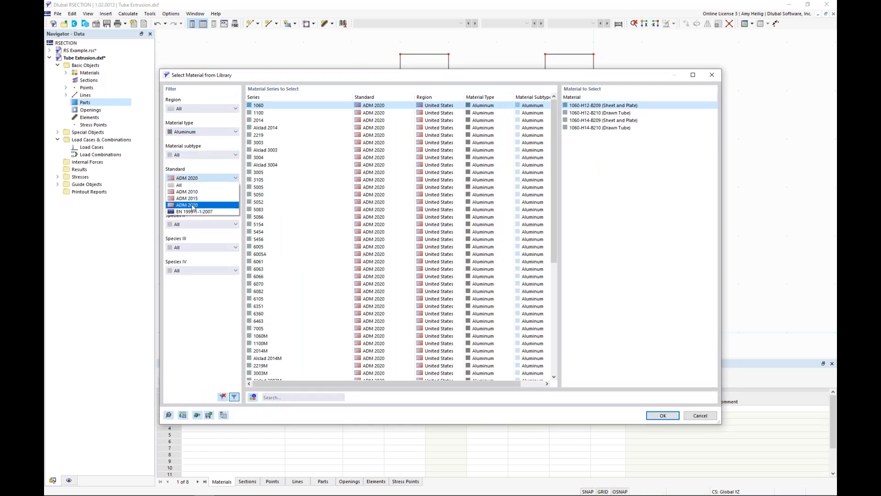
pyautogui.click(193, 205)
# Replace material 1 with 6061-T6, T6510, T6511-B221 (Extrusion) from the 6061 series.
pyautogui.moveTo(552, 146)
pyautogui.mouseDown()
pyautogui.moveTo(556, 178)
pyautogui.moveTo(538, 277)
pyautogui.moveTo(546, 134)
pyautogui.mouseUp()
pyautogui.click(282, 262)
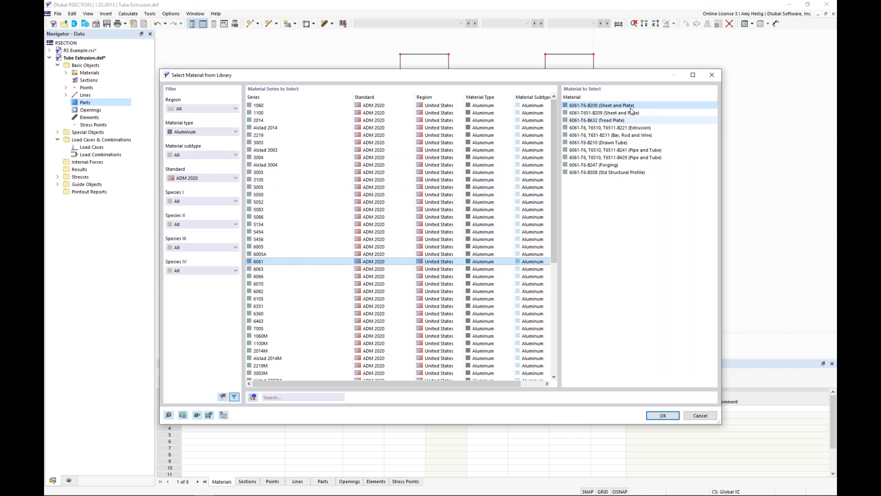
pyautogui.click(611, 129)
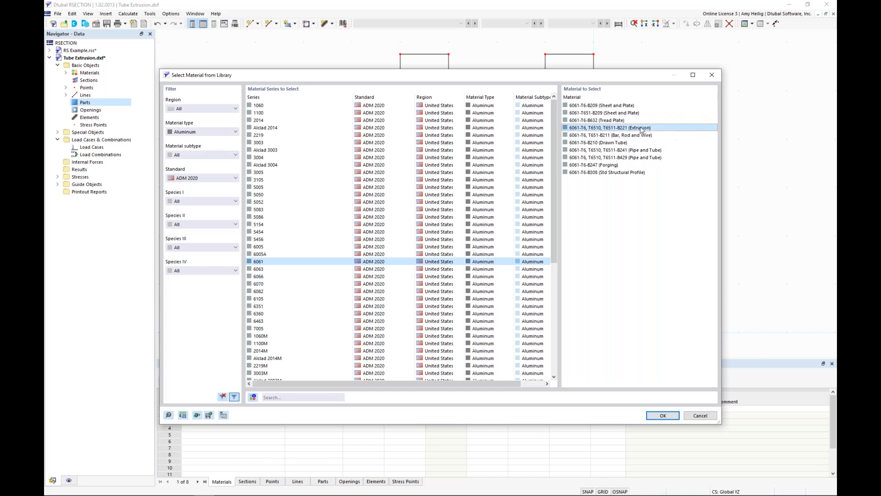
pyautogui.click(662, 416)
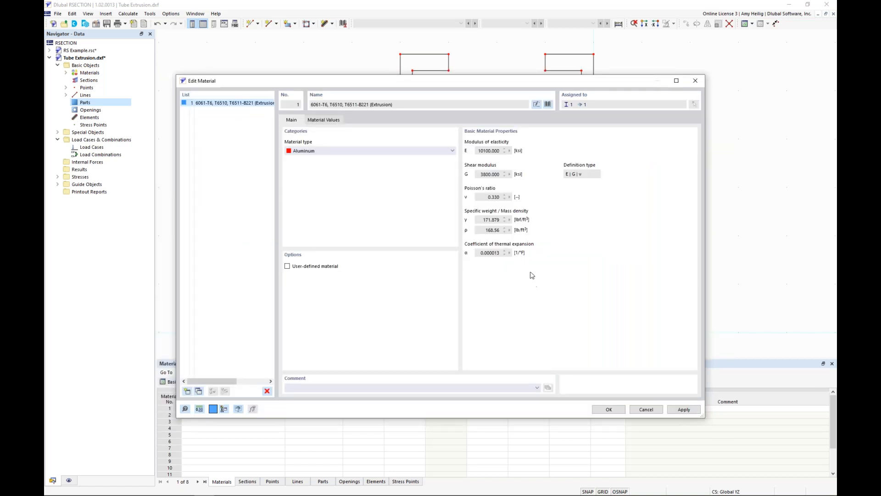
pyautogui.click(610, 409)
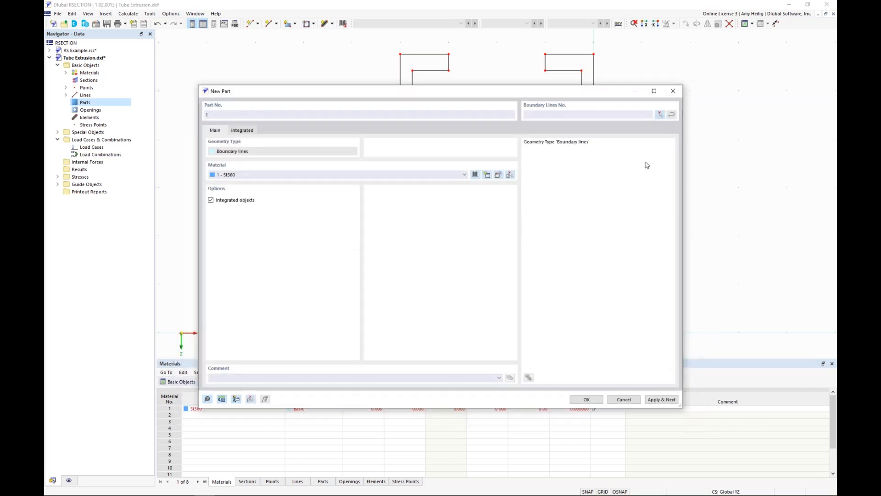
# Create the part from all outer profile lines, leaving the four lines of the inner rectangle out of its boundary.
pyautogui.click(660, 114)
pyautogui.moveTo(370, 39); pyautogui.dragTo(632, 350)
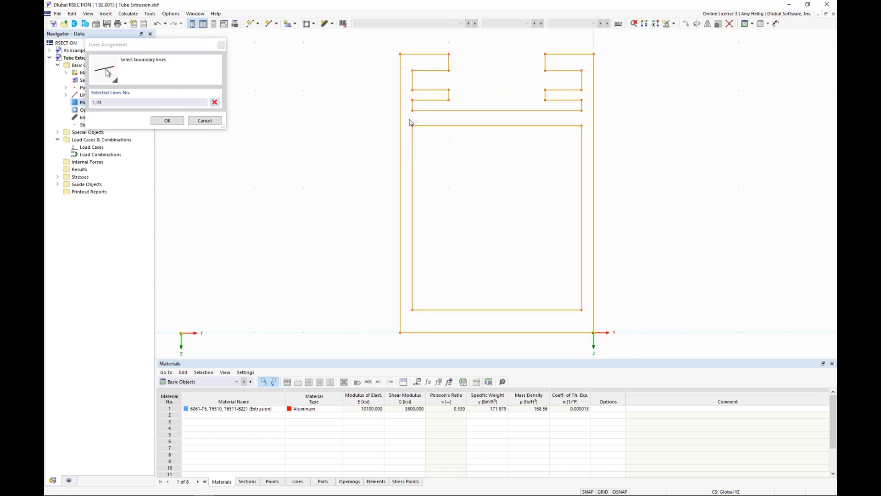
pyautogui.moveTo(406, 119); pyautogui.dragTo(589, 318)
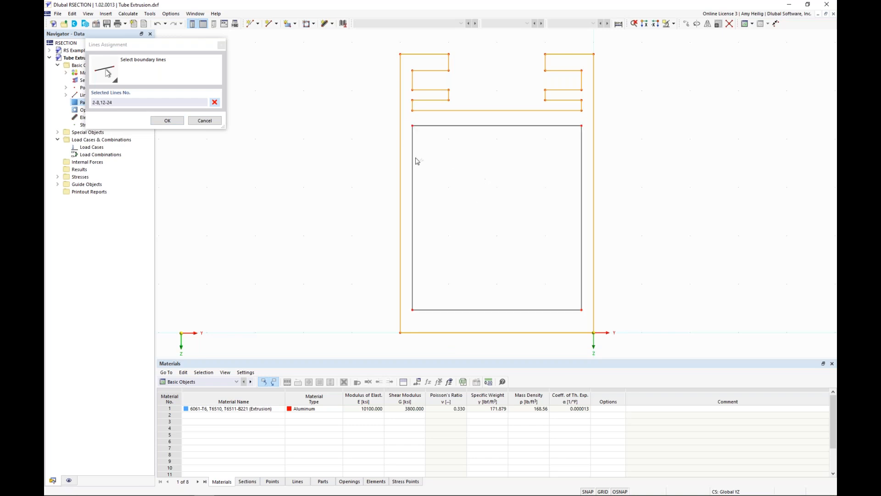
pyautogui.click(171, 120)
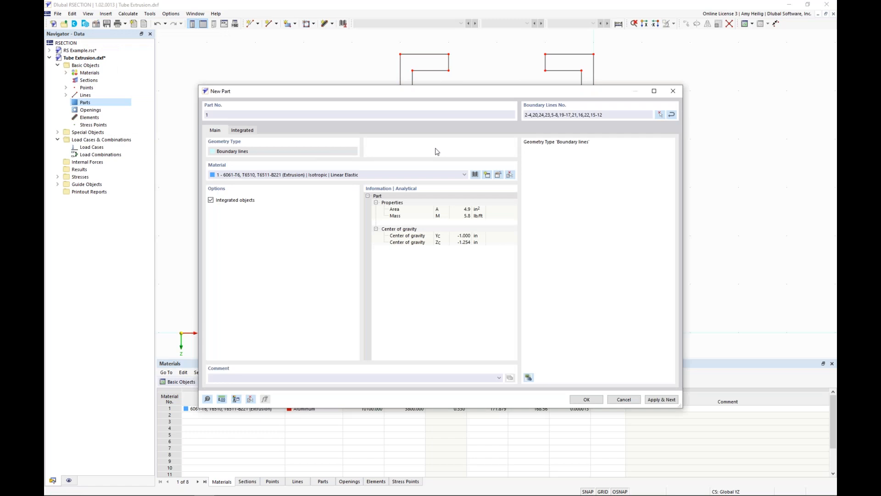
pyautogui.click(587, 399)
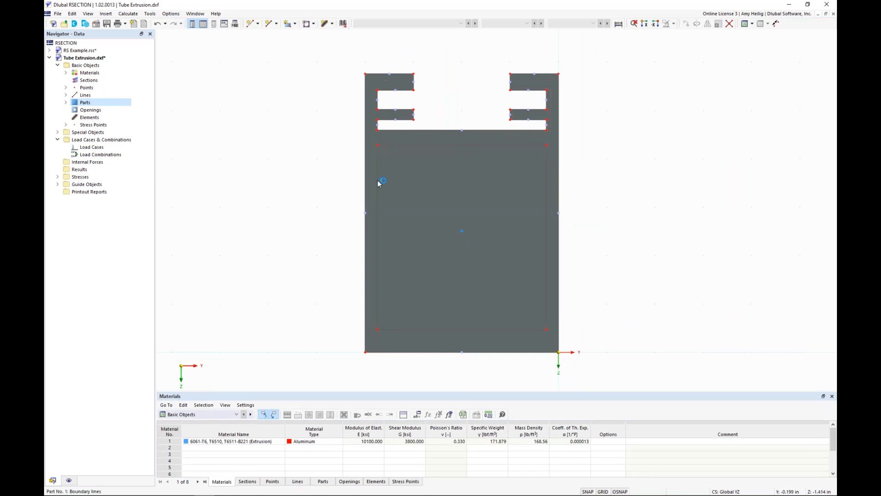
# Create an opening in the part bounded by the four lines of the inner rectangle.
pyautogui.rightClick(101, 111)
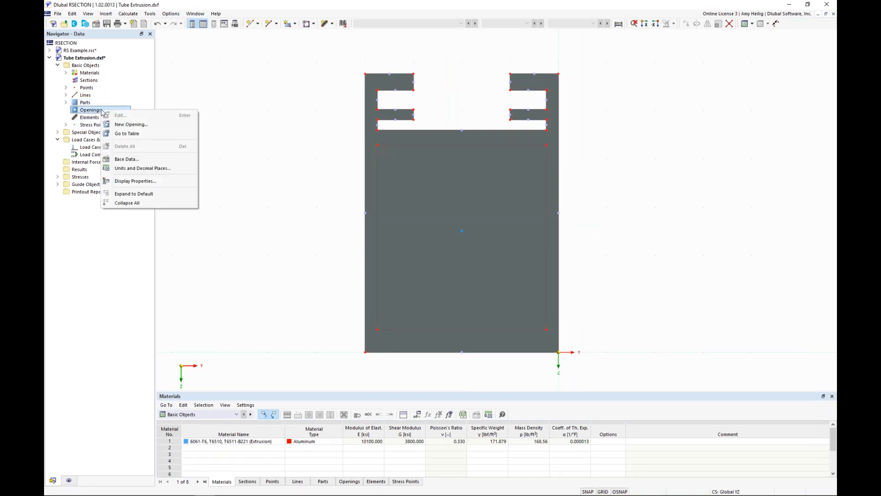
pyautogui.click(121, 125)
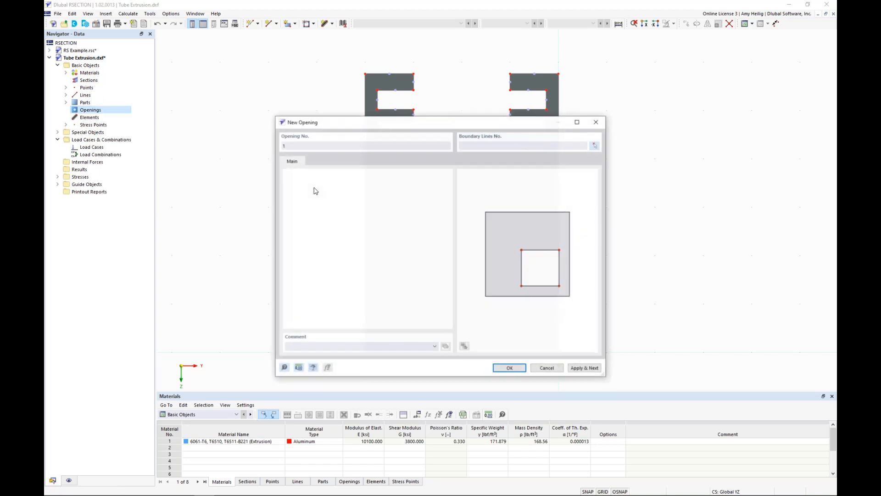
pyautogui.click(595, 146)
pyautogui.moveTo(373, 134); pyautogui.dragTo(555, 348)
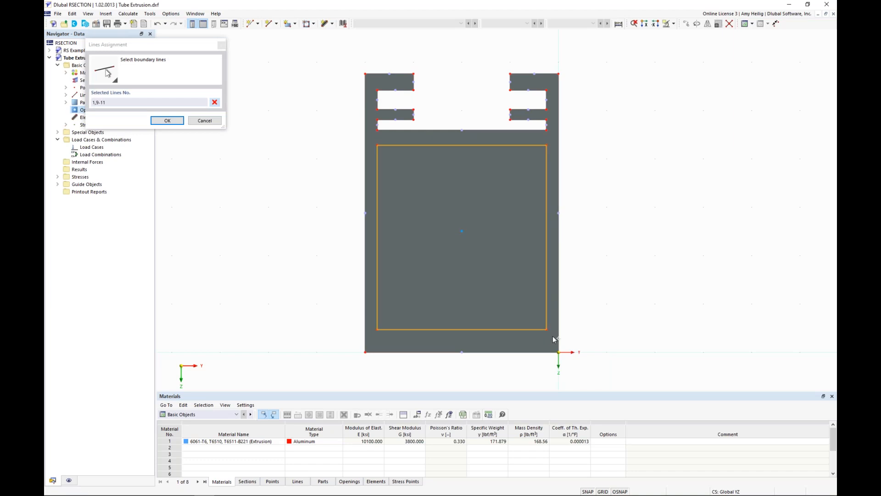
pyautogui.click(167, 120)
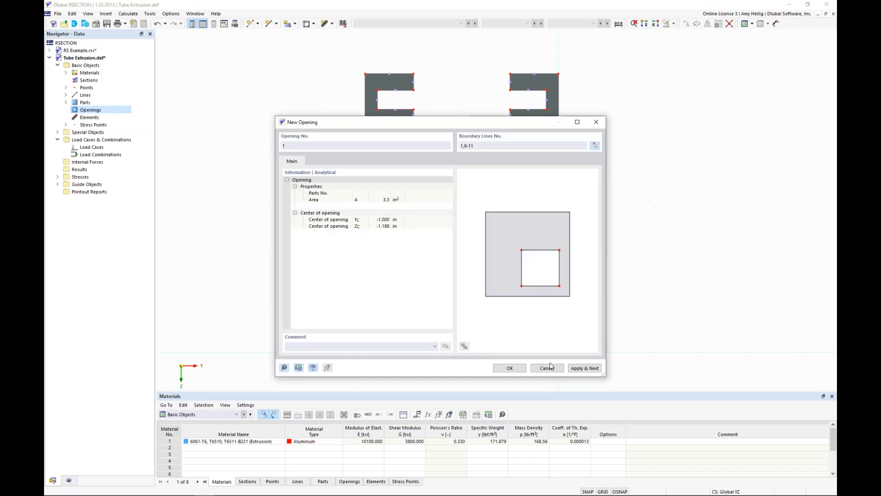
pyautogui.click(510, 368)
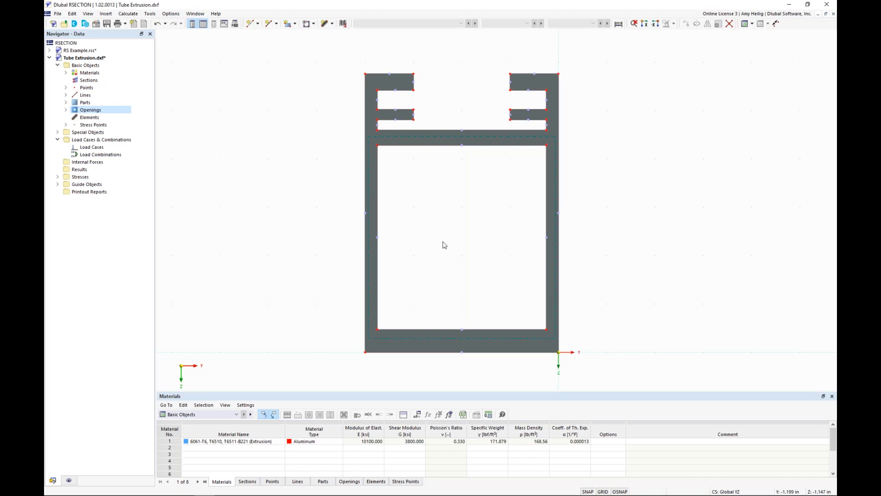
# Calculate the section by finite element analysis and review the bending, shear, torsion, warping and stability properties.
pyautogui.click(128, 14)
pyautogui.click(140, 23)
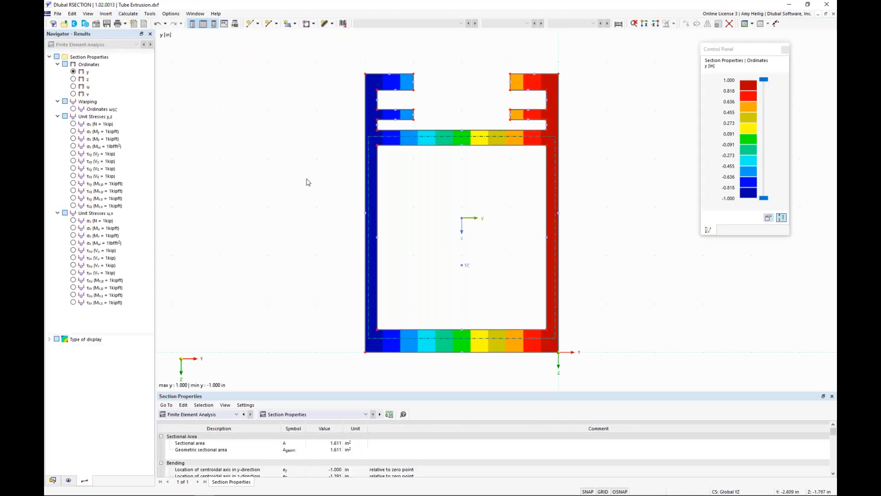
pyautogui.moveTo(380, 391); pyautogui.dragTo(374, 256)
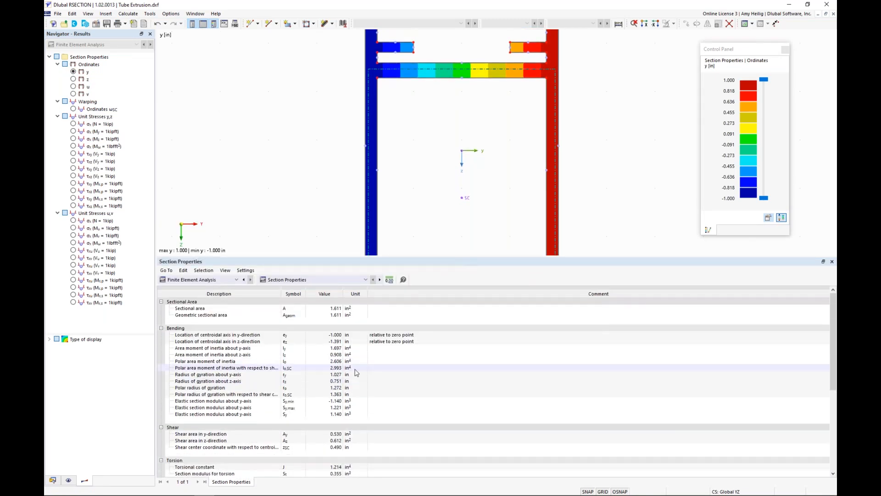
pyautogui.scroll(-4, 356, 373)
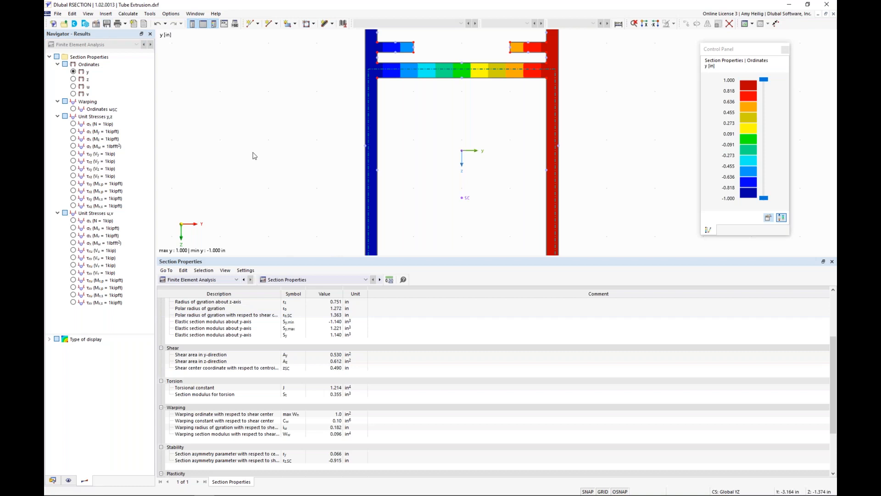
pyautogui.moveTo(295, 256); pyautogui.dragTo(299, 344)
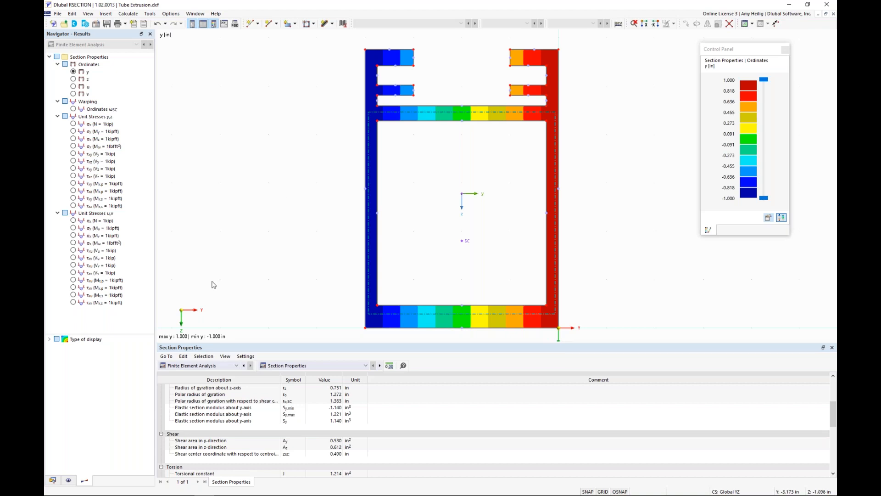
# Change the Tube Extrusion model's analysis method to Thin-Walled Analysis in its base data.
pyautogui.click(53, 480)
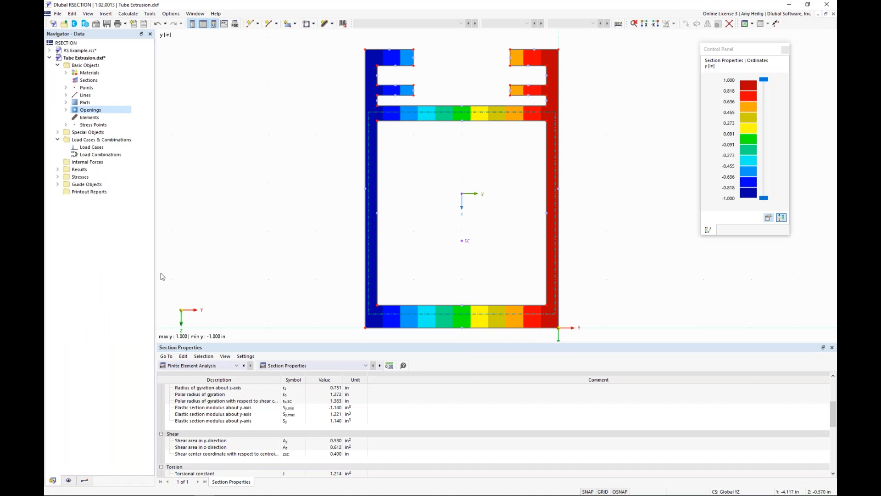
pyautogui.rightClick(95, 59)
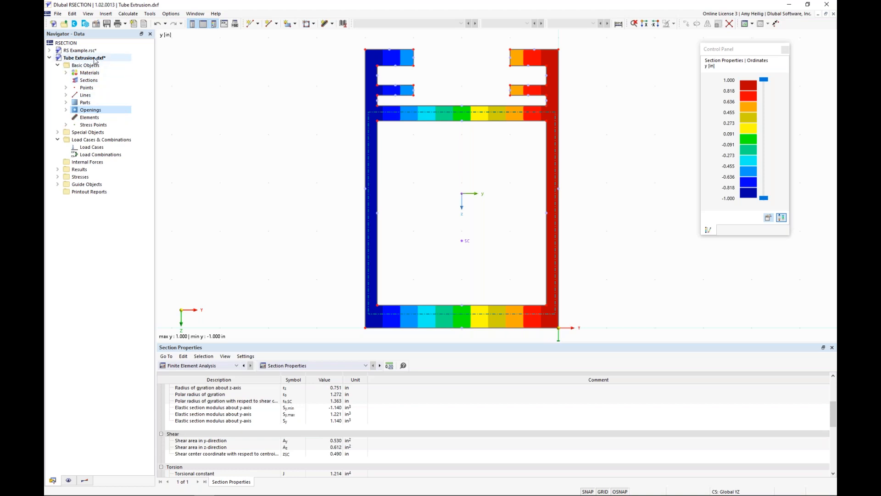
pyautogui.click(119, 64)
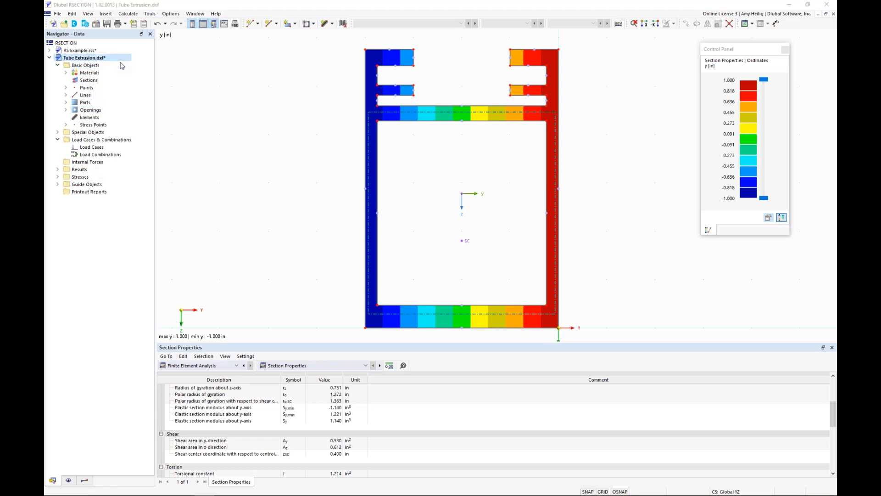
pyautogui.click(300, 226)
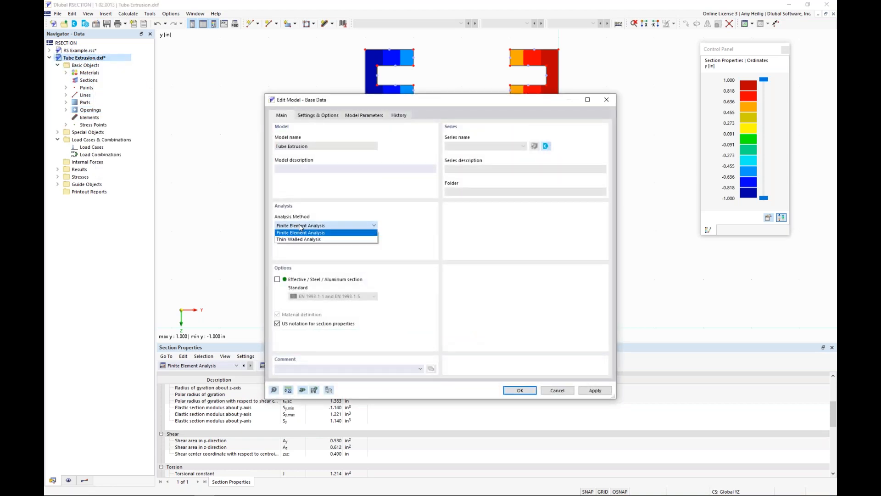
pyautogui.click(301, 239)
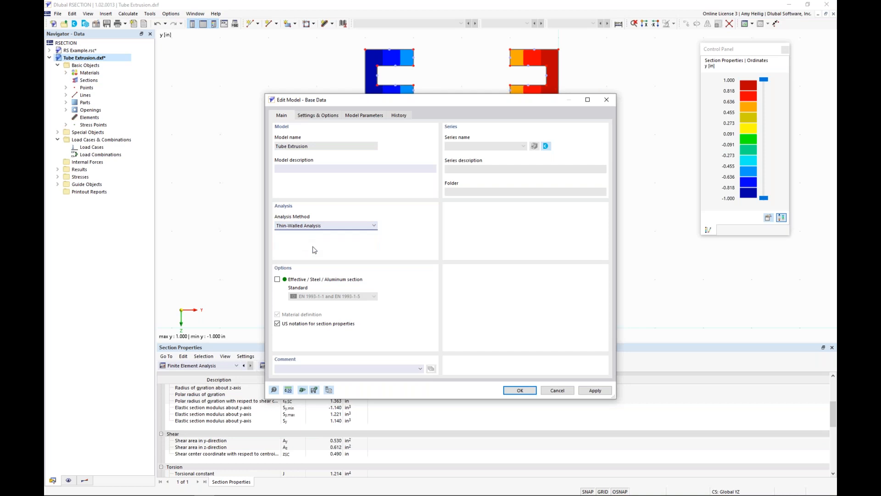
pyautogui.click(520, 390)
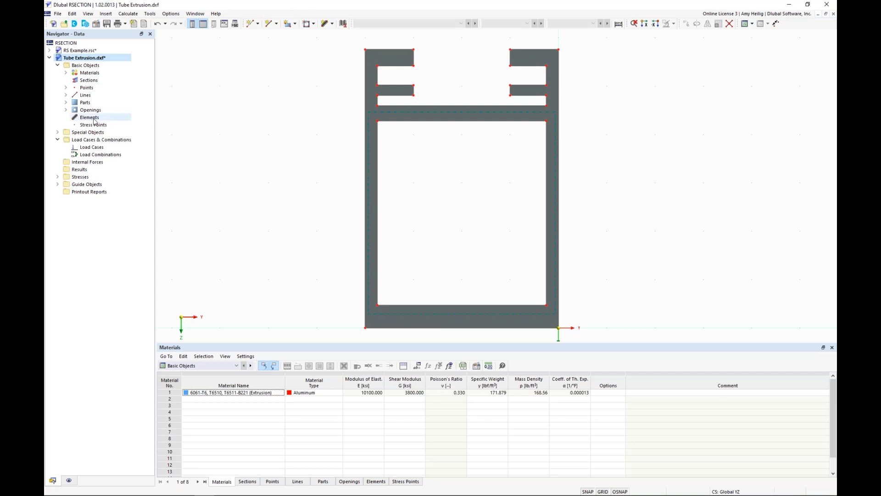
# Hide the parts and openings in the model display so only the profile's points and lines show, and return to the model data.
pyautogui.click(69, 481)
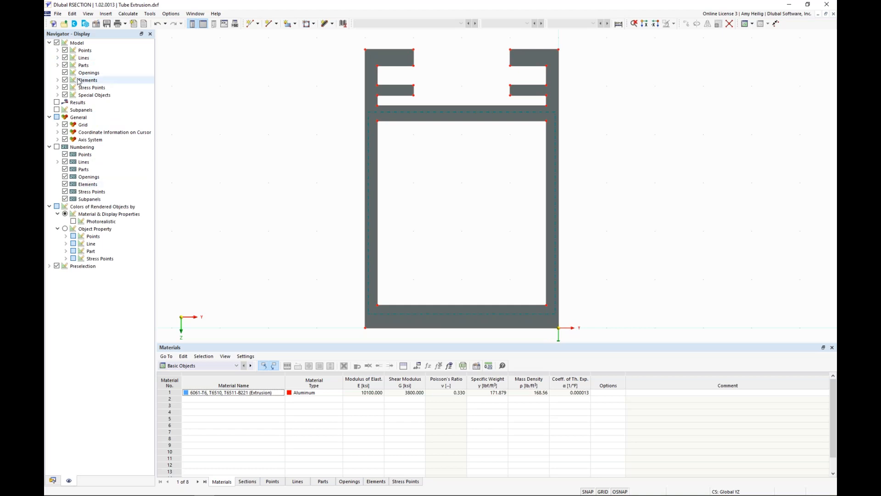
pyautogui.click(65, 65)
pyautogui.click(65, 73)
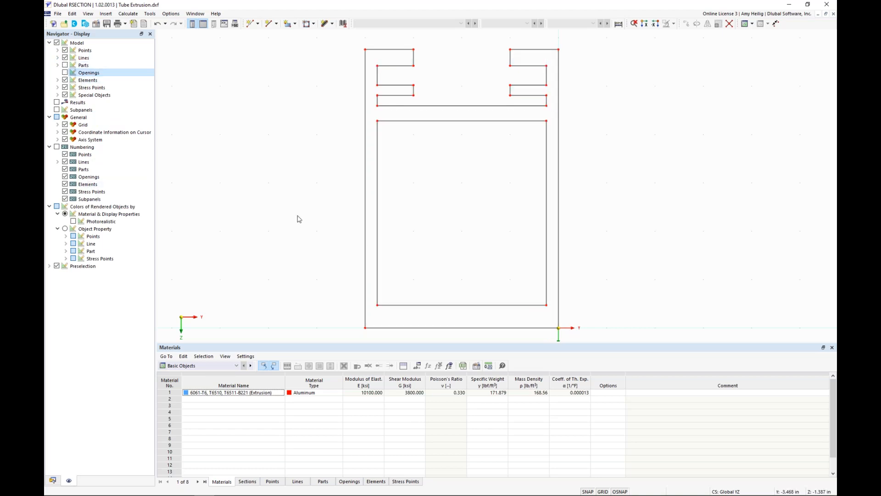
pyautogui.click(54, 482)
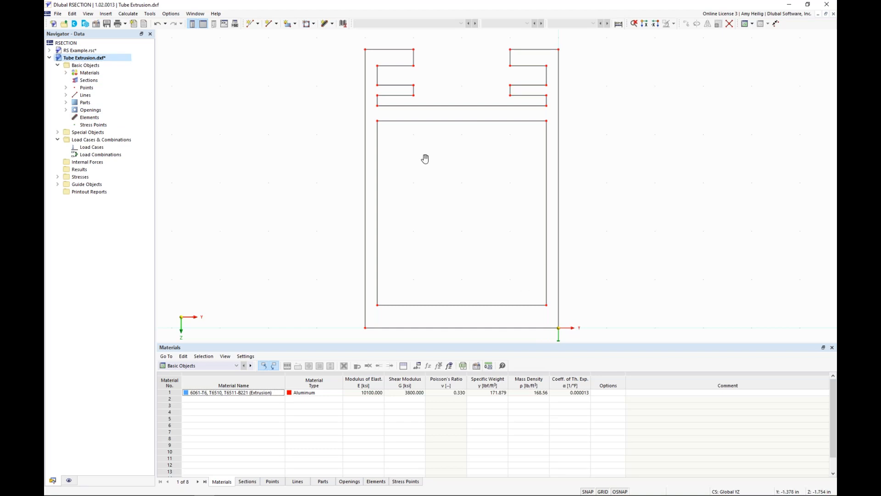
# Create standard points midway across the free end of the upper-left lip and between the outer and inner corners at its root.
pyautogui.moveTo(423, 158); pyautogui.dragTo(423, 184, button='middle')
pyautogui.moveTo(464, 347); pyautogui.dragTo(458, 389)
pyautogui.scroll(3, 403, 131)
pyautogui.scroll(1, 401, 126)
pyautogui.moveTo(401, 127); pyautogui.dragTo(394, 182, button='middle')
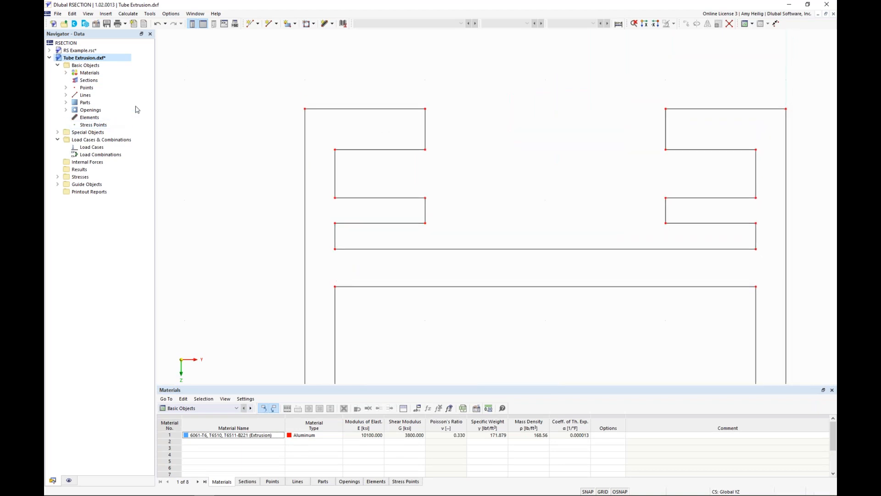
pyautogui.click(259, 24)
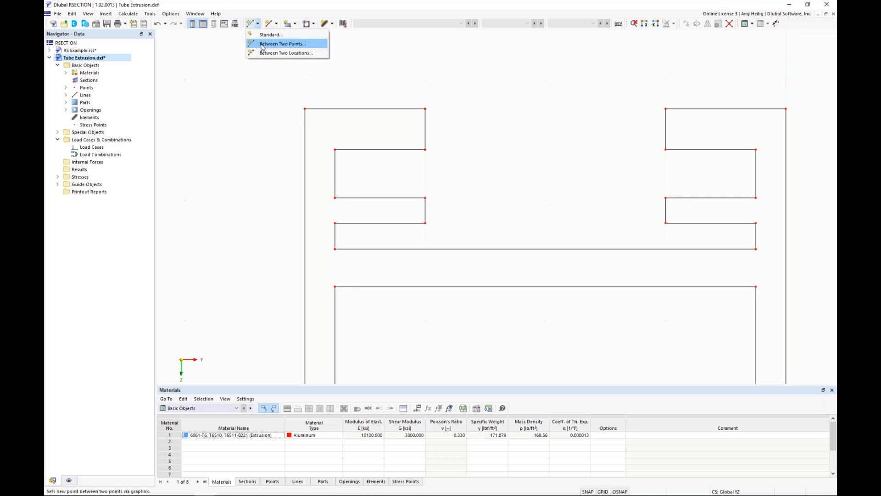
pyautogui.click(263, 44)
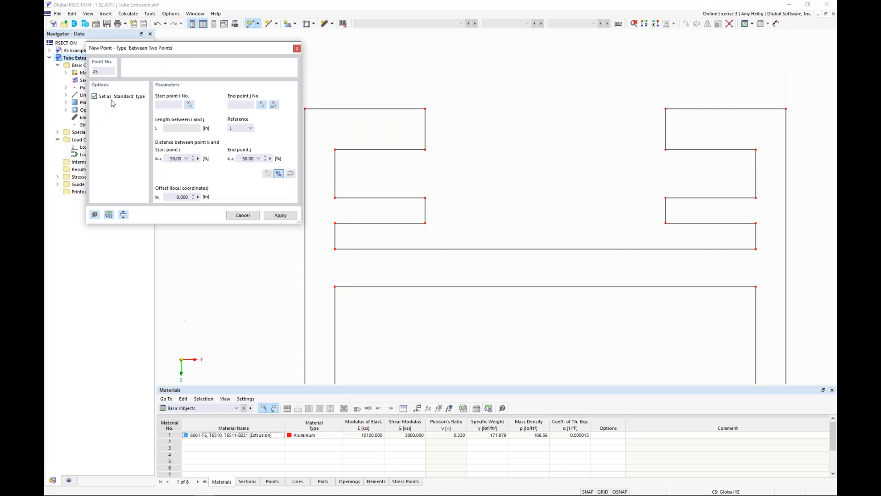
pyautogui.click(425, 149)
pyautogui.click(426, 109)
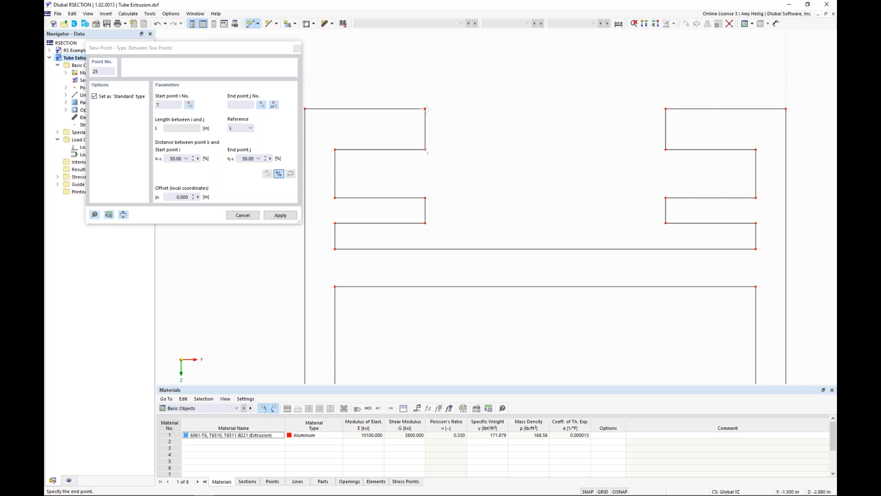
pyautogui.click(285, 218)
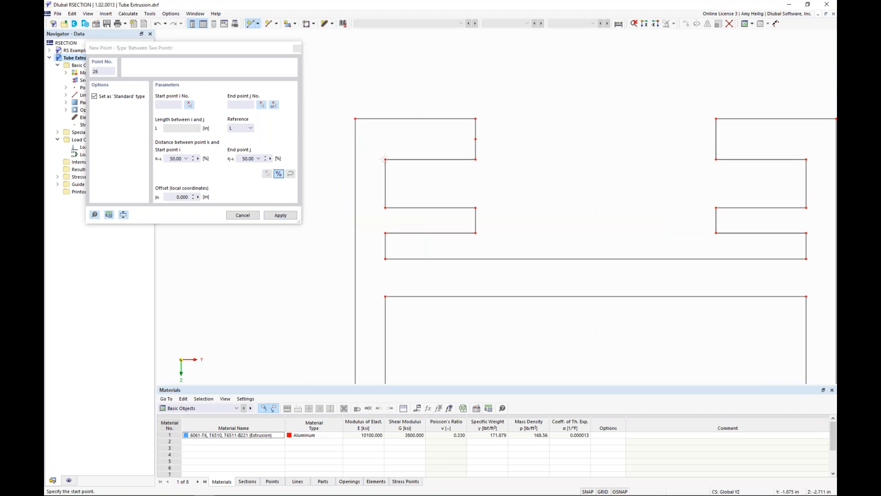
pyautogui.click(355, 119)
pyautogui.click(385, 159)
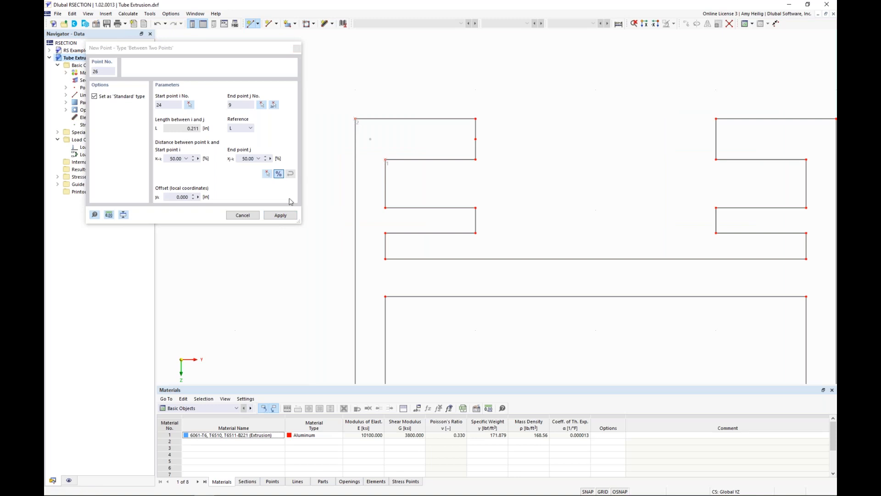
pyautogui.click(290, 215)
# Create midpoints between the two corners at the free end of the lower-left lip and between the two at its root.
pyautogui.click(475, 233)
pyautogui.click(475, 209)
pyautogui.click(290, 216)
pyautogui.click(385, 233)
pyautogui.click(385, 208)
pyautogui.click(280, 216)
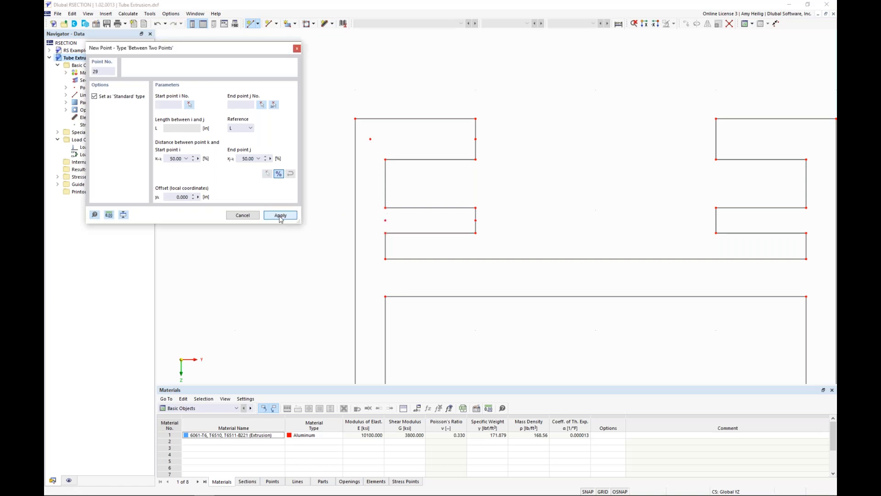
# Create midpoints between the upper and lower corners at the left and right ends of the horizontal web above the inner rectangle.
pyautogui.moveTo(416, 272); pyautogui.dragTo(403, 218, button='middle')
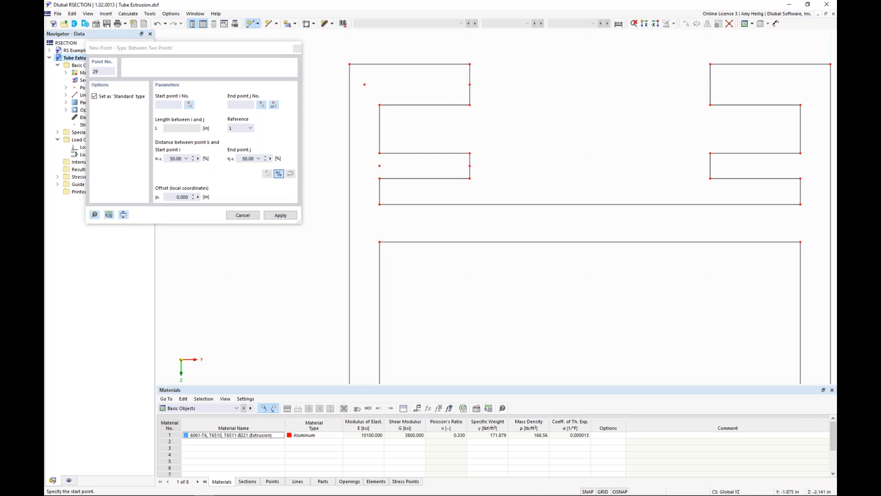
pyautogui.click(379, 207)
pyautogui.click(380, 242)
pyautogui.click(282, 216)
pyautogui.moveTo(792, 248); pyautogui.dragTo(703, 241, button='middle')
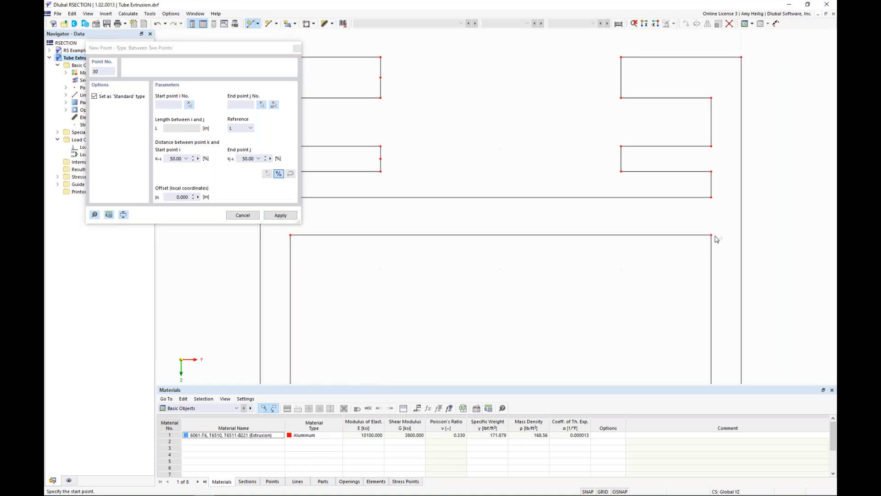
pyautogui.click(711, 235)
pyautogui.click(711, 197)
pyautogui.click(280, 215)
# Create midpoints between the inner rectangle's bottom corners and the outer profile's bottom corners on both sides.
pyautogui.scroll(-5, 524, 289)
pyautogui.moveTo(517, 232); pyautogui.dragTo(524, 141, button='middle')
pyautogui.moveTo(500, 302); pyautogui.dragTo(493, 223, button='middle')
pyautogui.scroll(2, 419, 300)
pyautogui.click(402, 283)
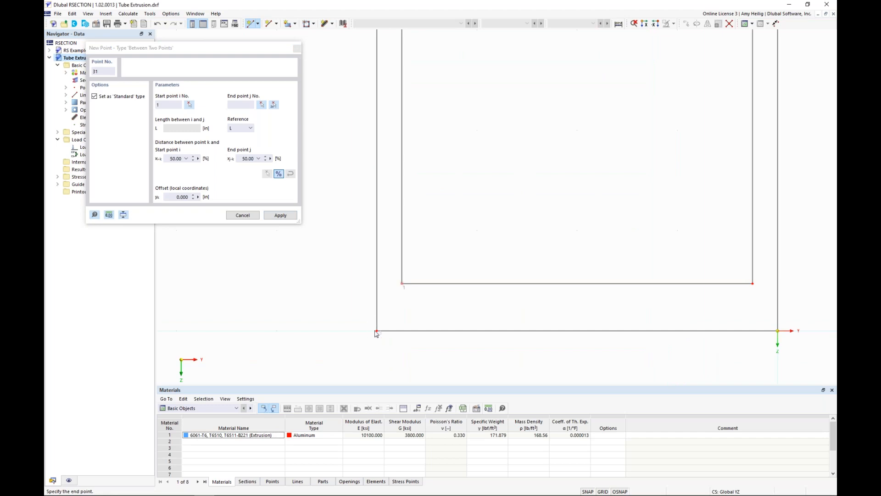
pyautogui.click(376, 330)
pyautogui.click(272, 215)
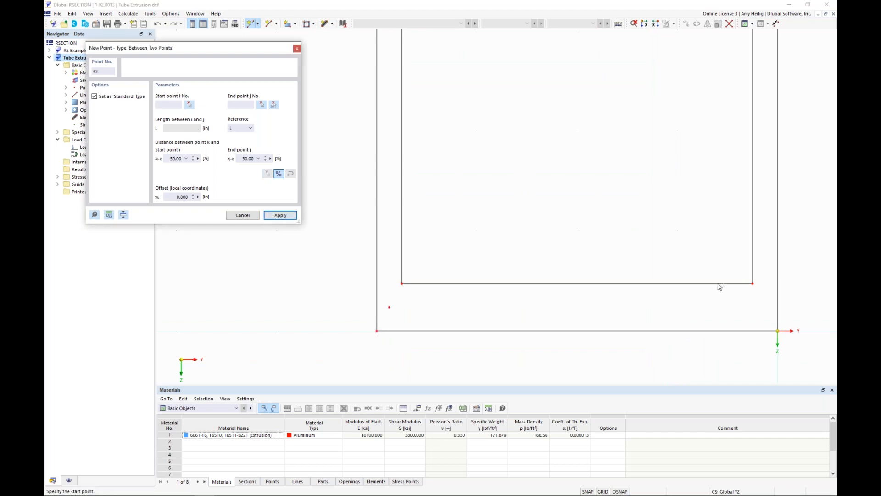
pyautogui.click(753, 283)
pyautogui.click(777, 331)
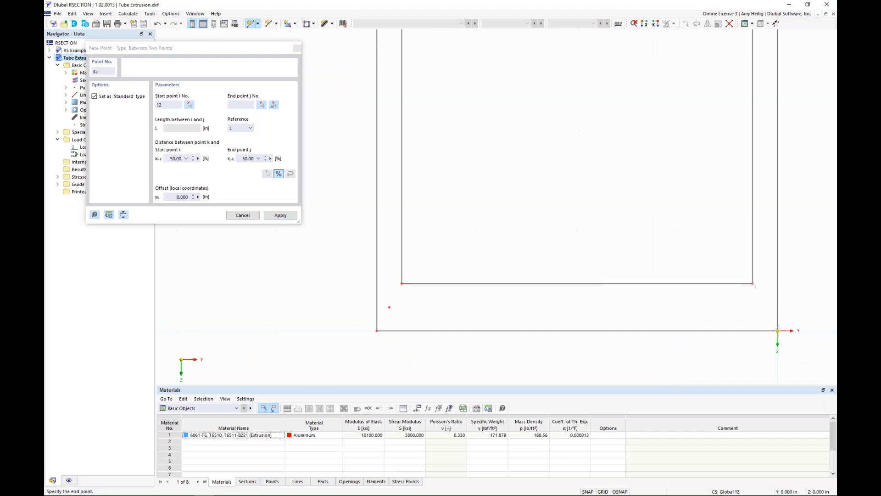
pyautogui.click(280, 215)
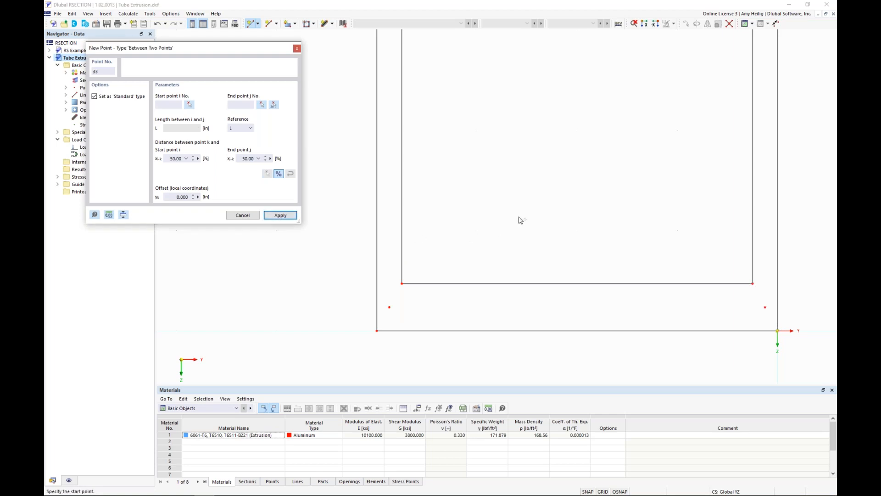
pyautogui.scroll(-4, 518, 216)
pyautogui.moveTo(515, 211); pyautogui.dragTo(465, 226, button='middle')
pyautogui.press('Escape')
# Move the lower-left lip root and left web midpoints parallel to the Y axis by -0.063 in, aligning them with the upper-left wall midpoint.
pyautogui.scroll(2, 435, 140)
pyautogui.scroll(1, 435, 142)
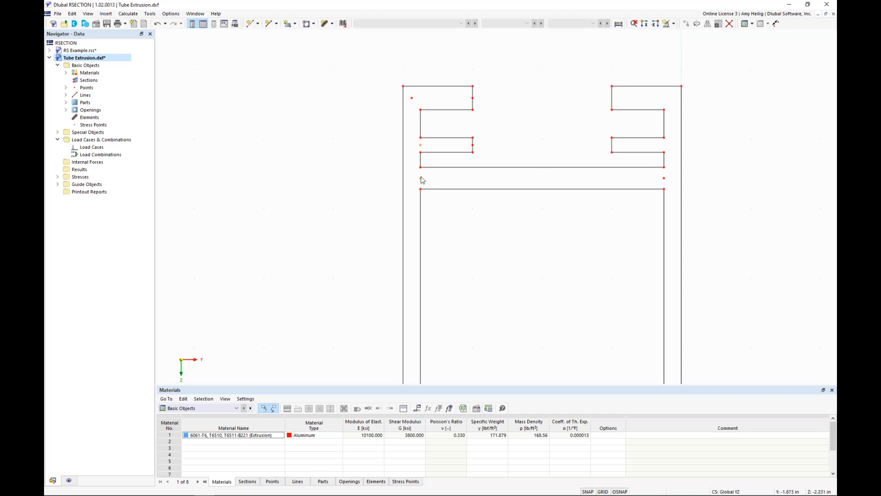
pyautogui.click(686, 24)
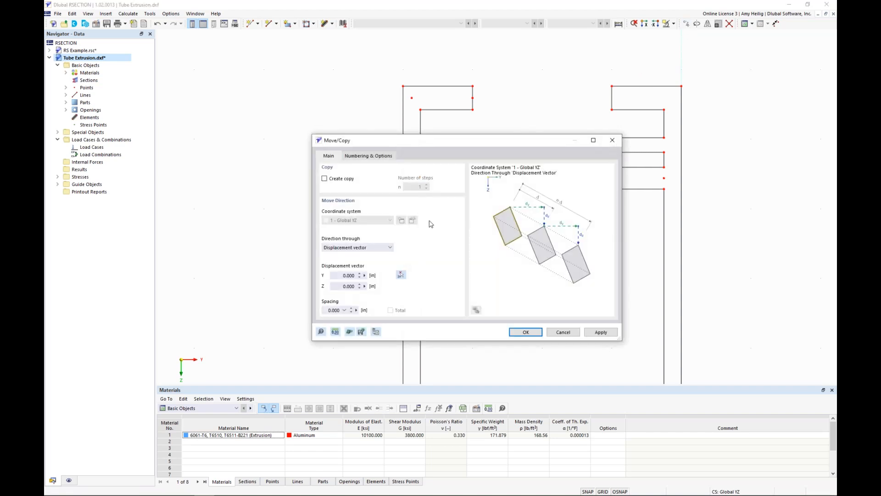
pyautogui.click(378, 250)
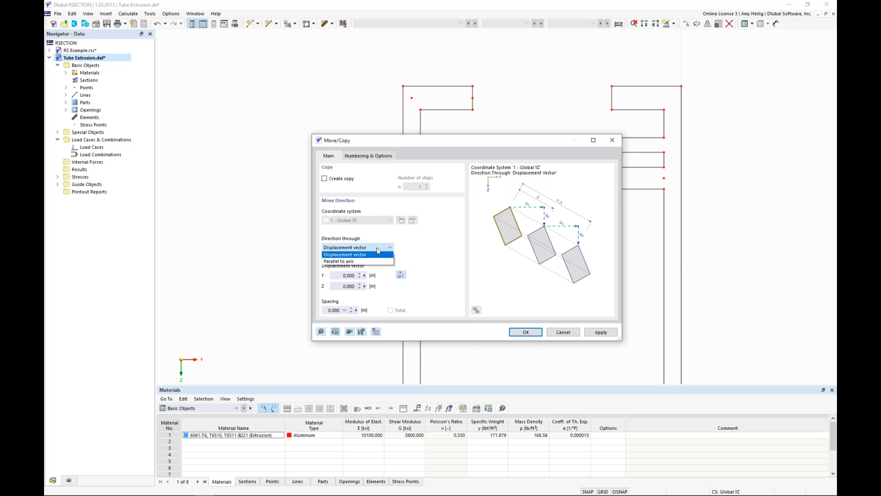
pyautogui.click(375, 261)
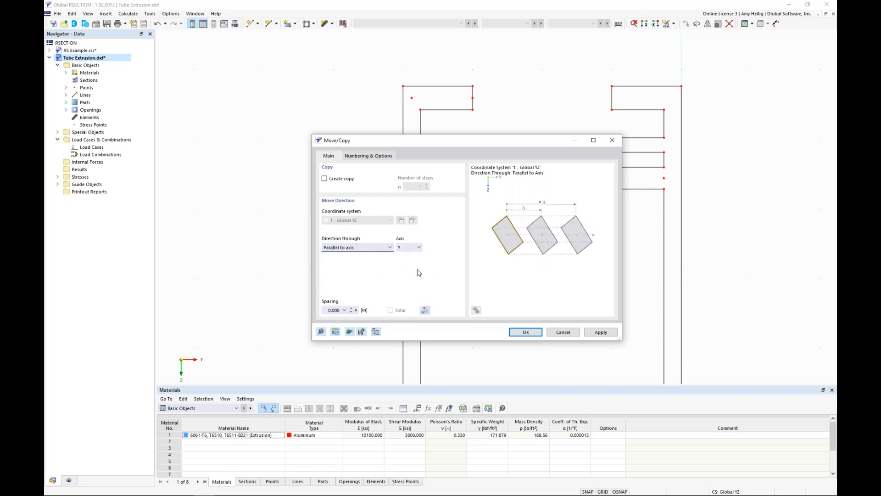
pyautogui.click(425, 312)
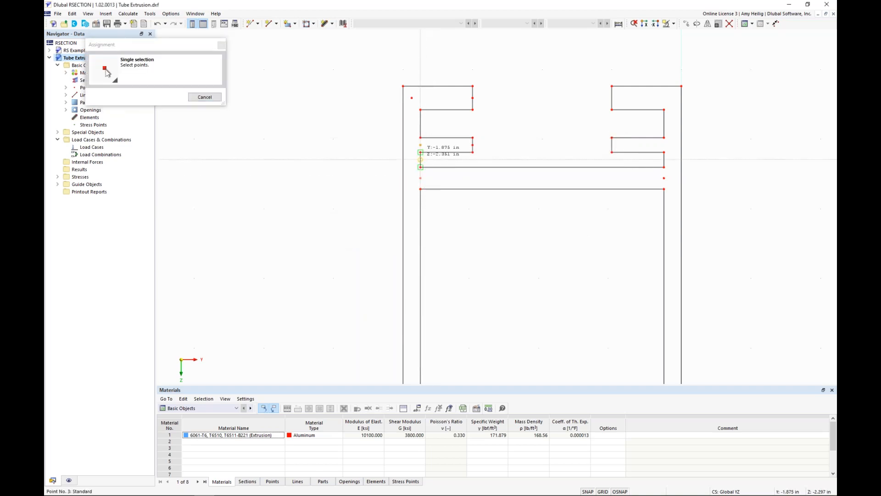
pyautogui.click(412, 97)
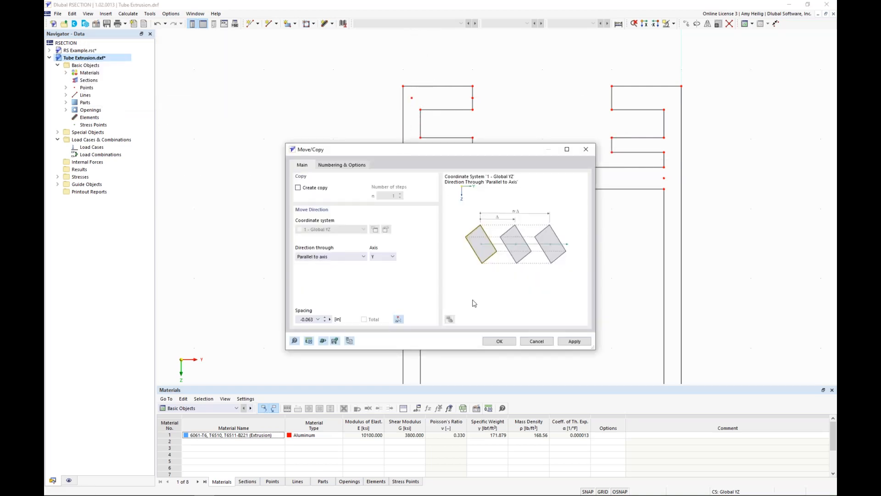
pyautogui.click(491, 343)
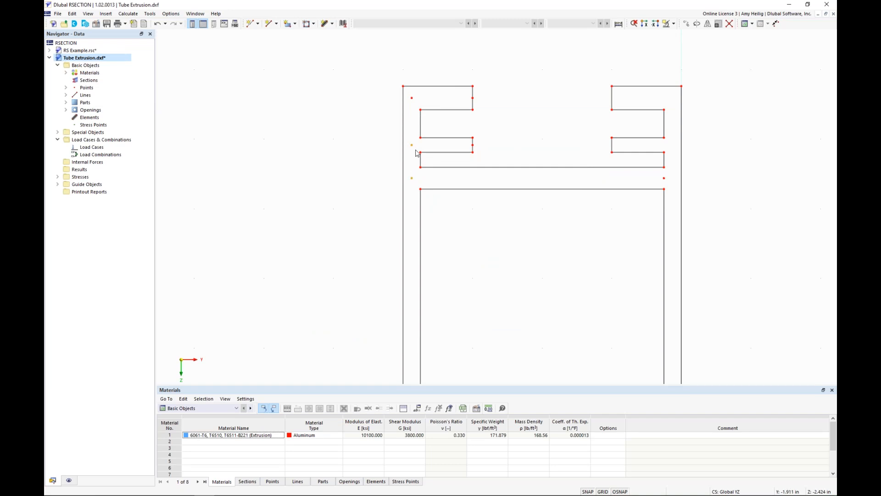
# Move the web's right midpoint 0.063 in along the positive Y axis onto the right wall's centerline.
pyautogui.click(665, 179)
pyautogui.click(686, 23)
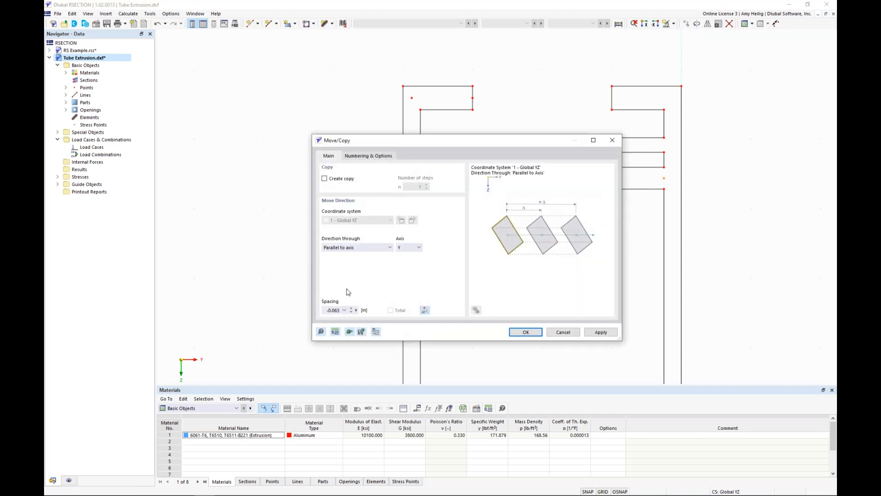
pyautogui.click(324, 310)
pyautogui.click(525, 331)
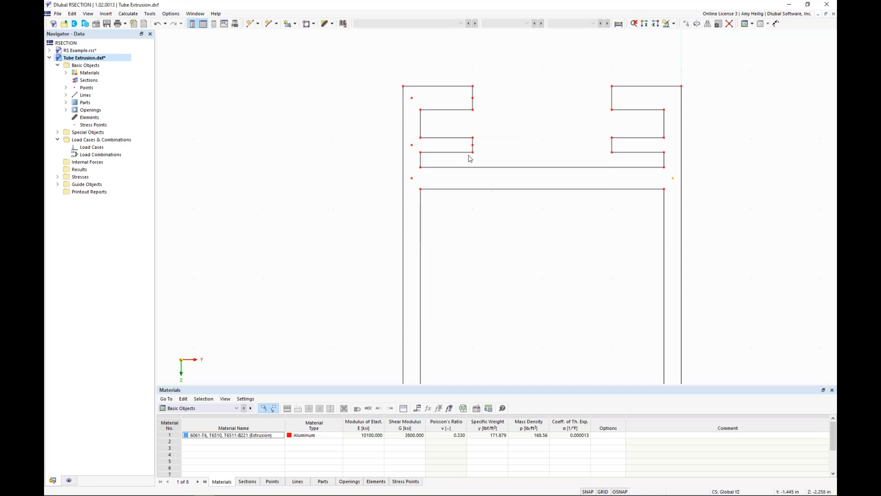
# Start a new single-line element and set its thickness to 0.169 in by measuring across the upper-left lip's free end.
pyautogui.scroll(2, 454, 114)
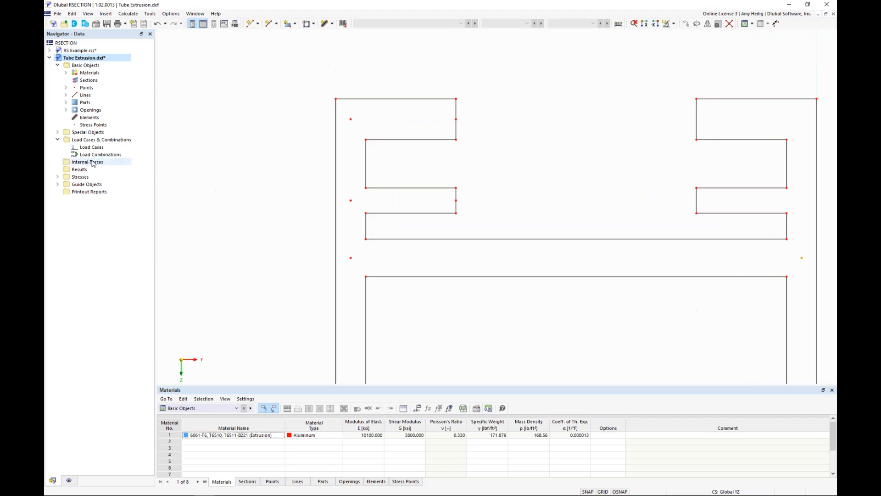
pyautogui.rightClick(93, 120)
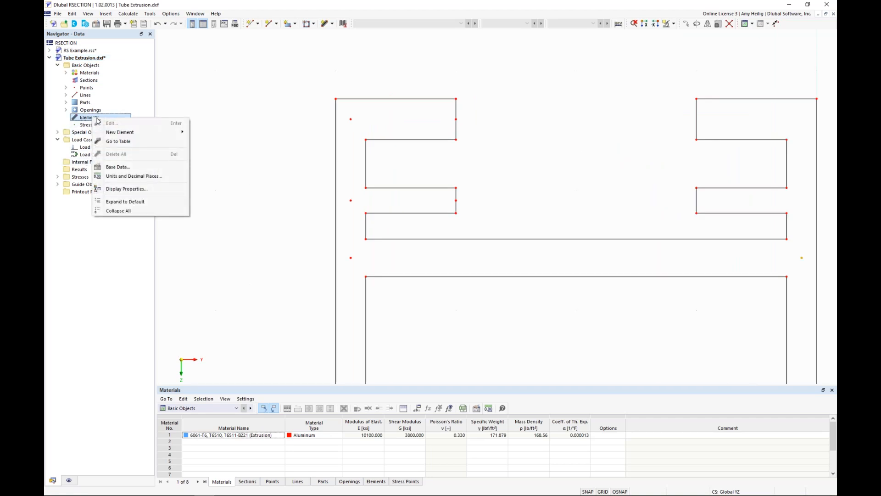
pyautogui.moveTo(121, 135)
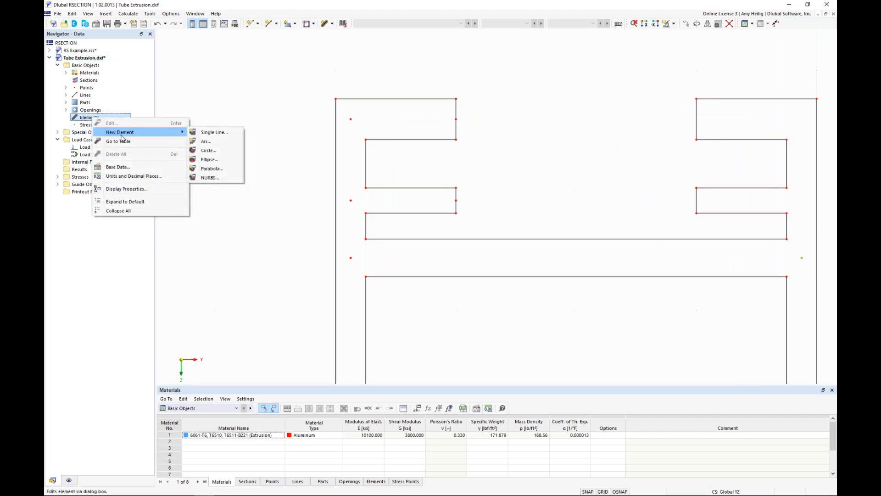
pyautogui.click(205, 134)
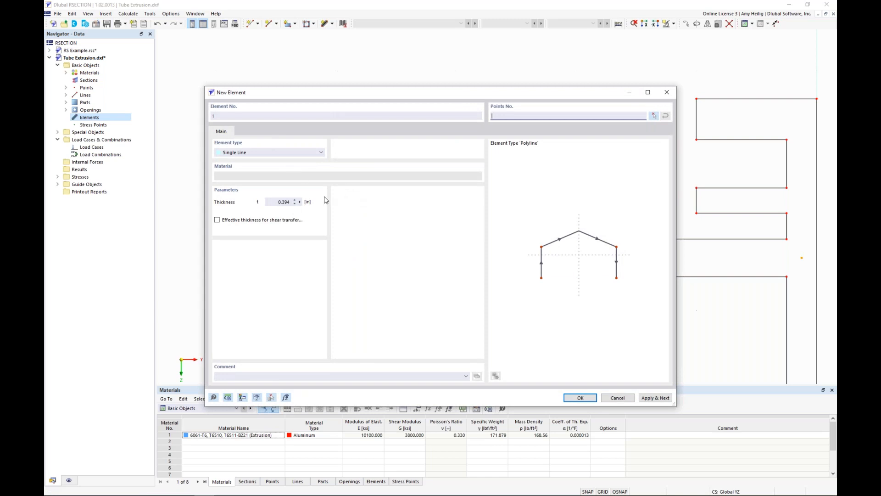
pyautogui.click(299, 202)
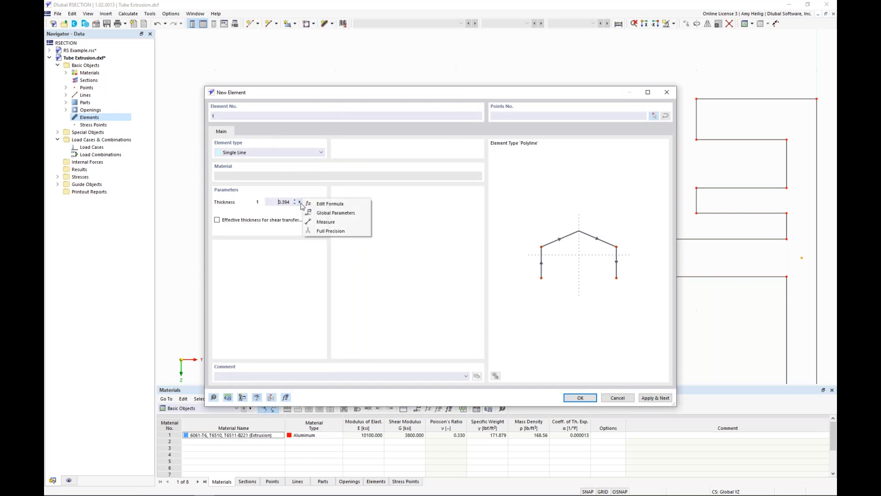
pyautogui.click(324, 222)
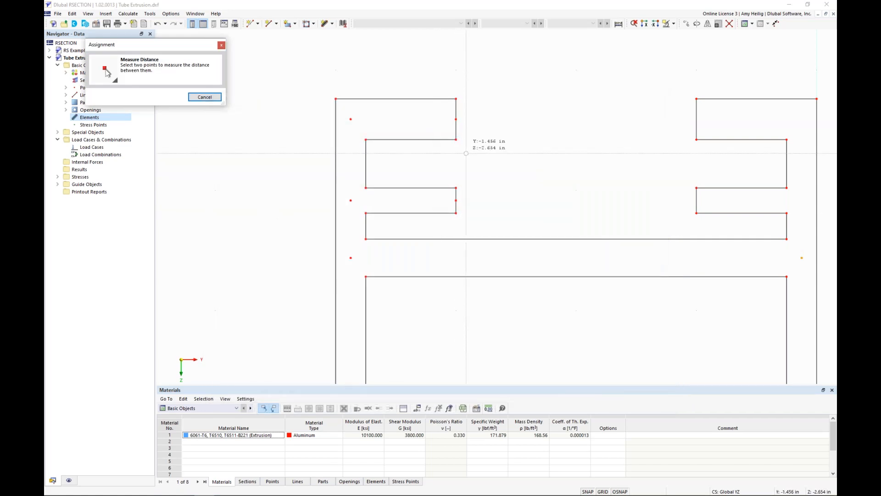
pyautogui.click(456, 140)
pyautogui.click(456, 99)
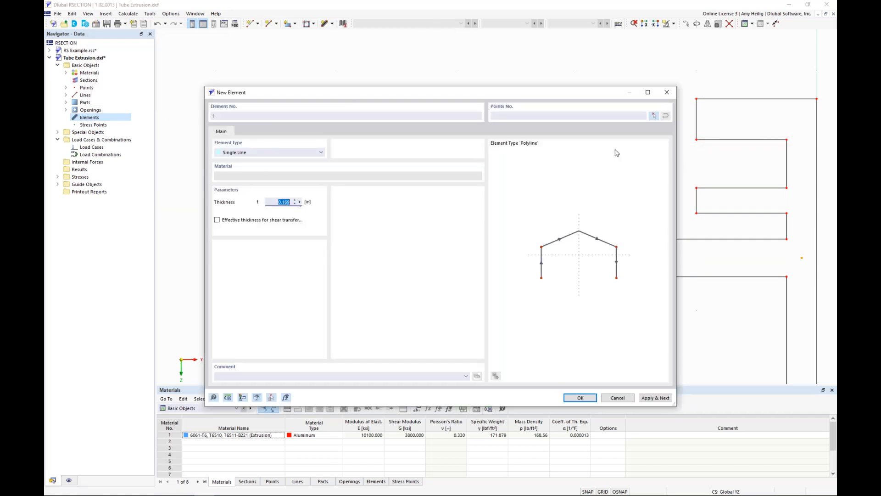
# Assign points 26 and 25 along the upper-left lip to the element, apply it, and check it in the model.
pyautogui.click(654, 115)
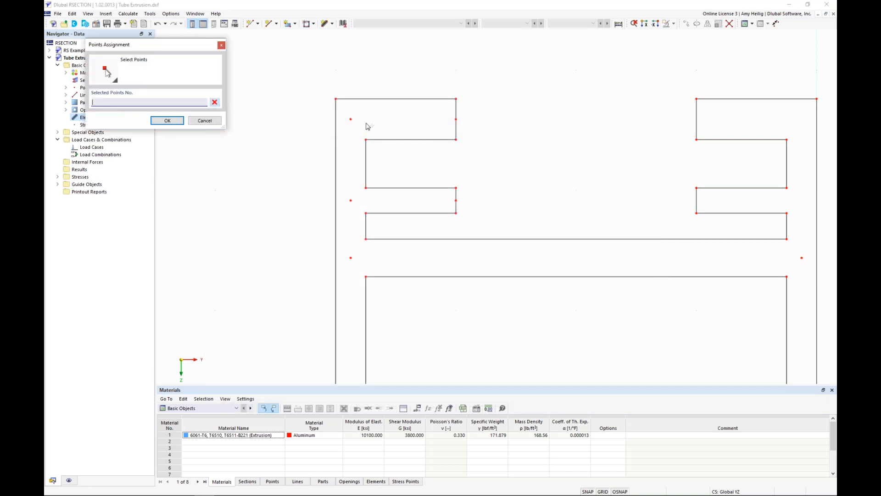
pyautogui.click(350, 120)
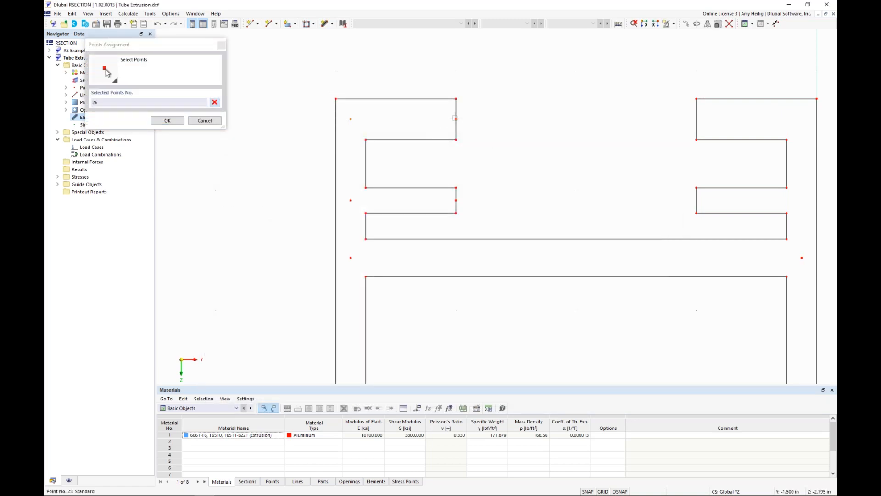
pyautogui.click(171, 122)
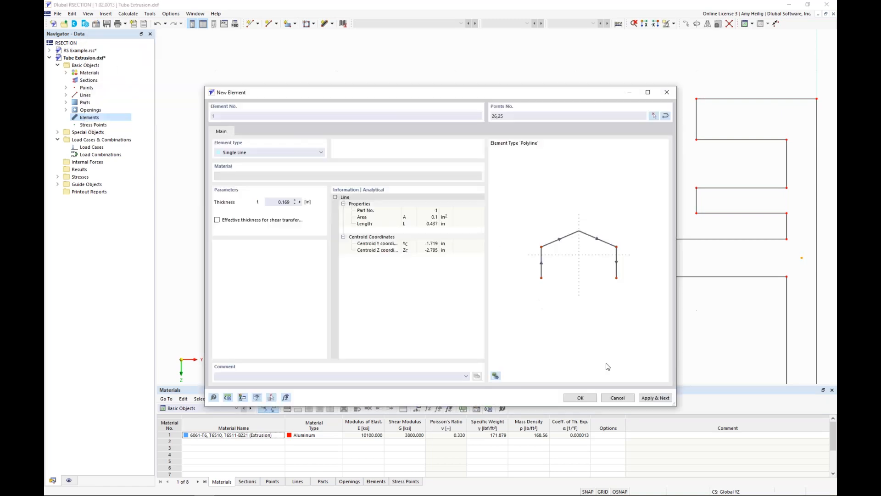
pyautogui.click(648, 398)
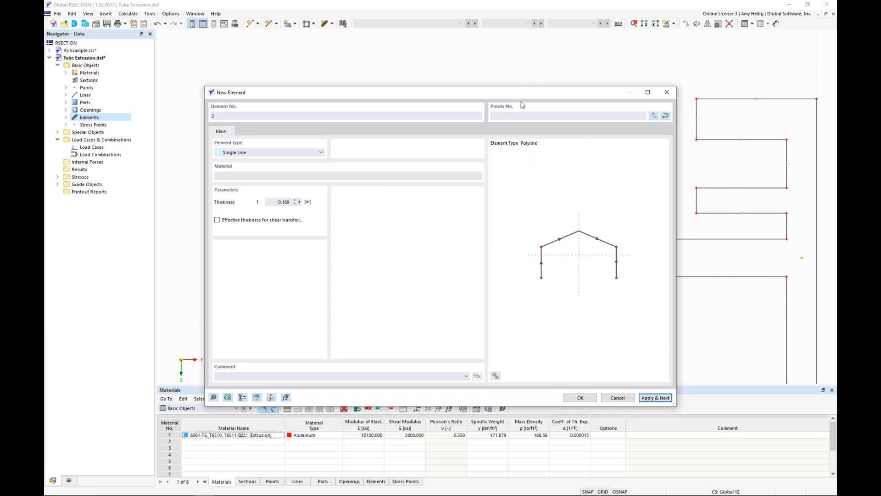
pyautogui.moveTo(523, 90); pyautogui.dragTo(518, 235)
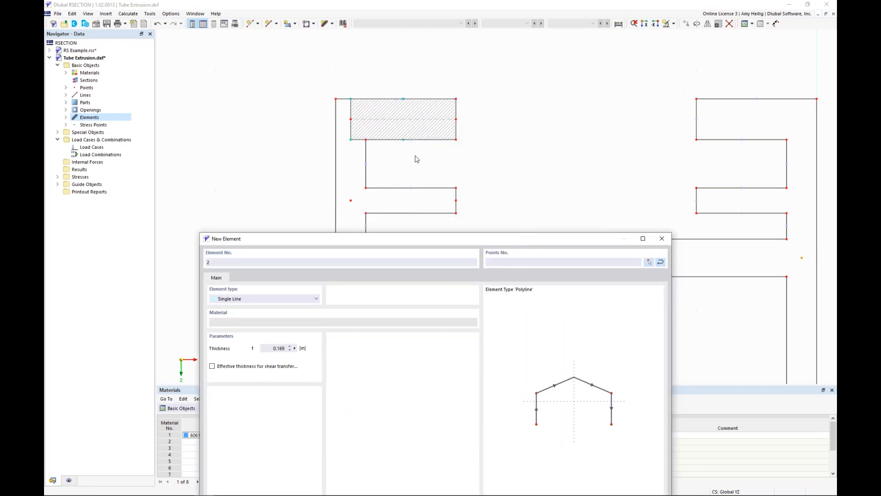
pyautogui.moveTo(434, 239); pyautogui.dragTo(455, 73)
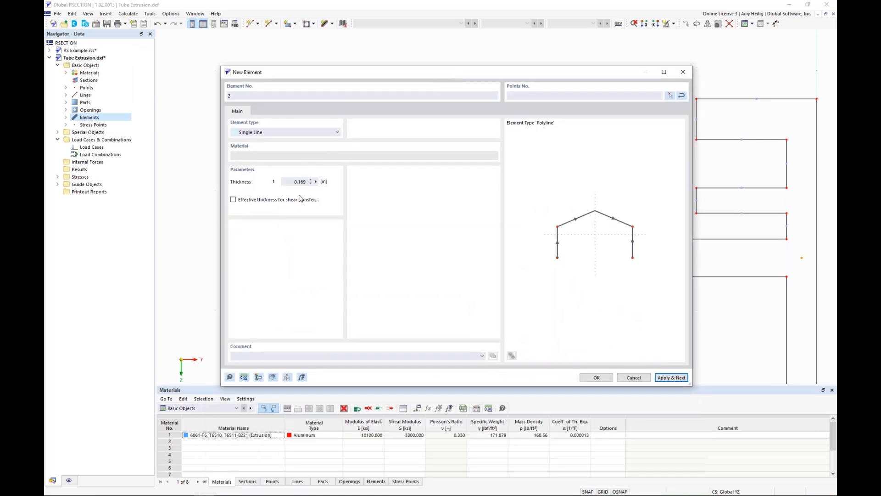
# Create the lower-left lip element between its centerline points, with a thickness of 0.105 in measured across the lip's free end, and apply it.
pyautogui.click(315, 182)
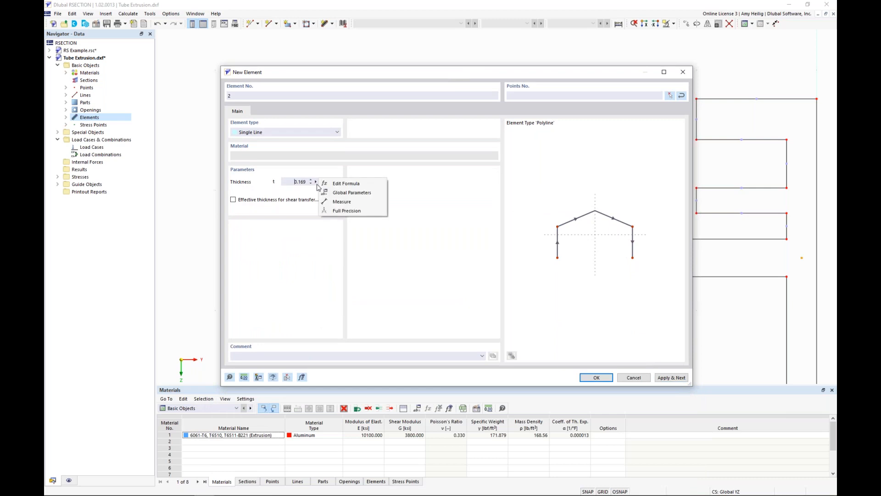
pyautogui.click(341, 202)
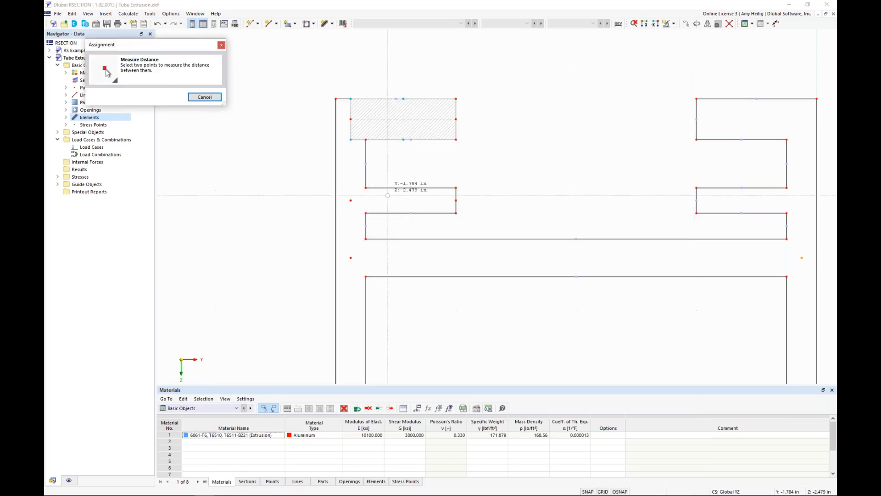
pyautogui.click(455, 188)
pyautogui.click(653, 116)
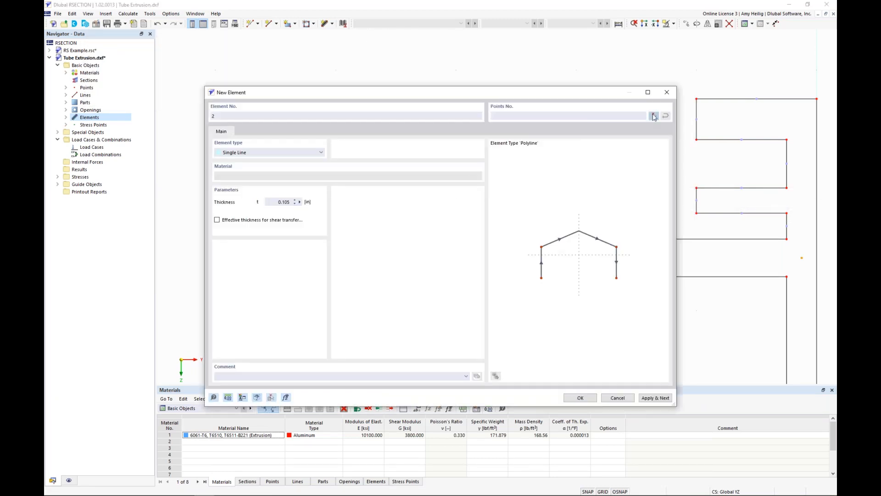
pyautogui.click(350, 200)
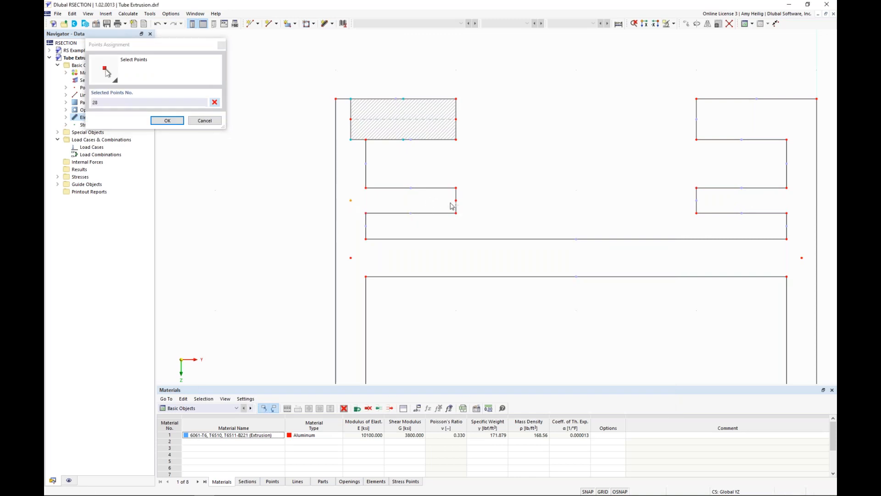
pyautogui.click(167, 120)
pyautogui.click(655, 398)
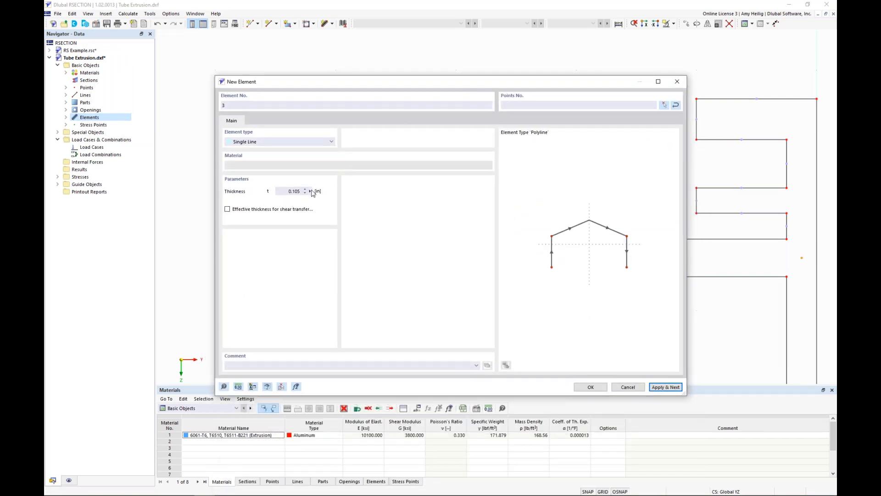
# Create the upper horizontal web element between points 29 and 30, with a thickness of 0.156 in measured between the web's edge midpoints, and apply it.
pyautogui.click(311, 191)
pyautogui.click(377, 206)
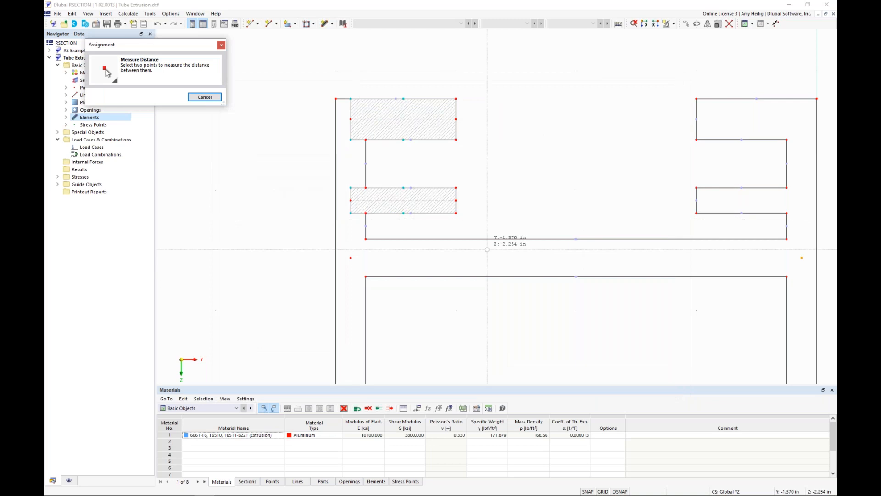
pyautogui.click(577, 276)
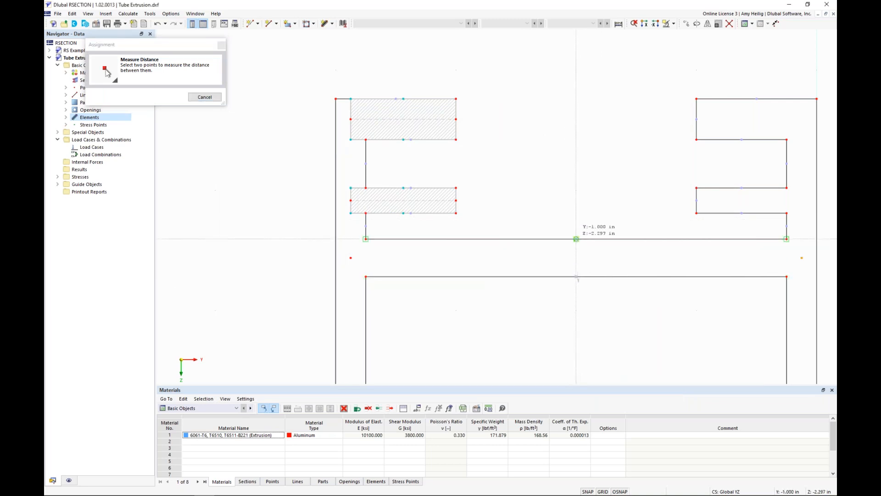
pyautogui.click(577, 238)
pyautogui.click(653, 116)
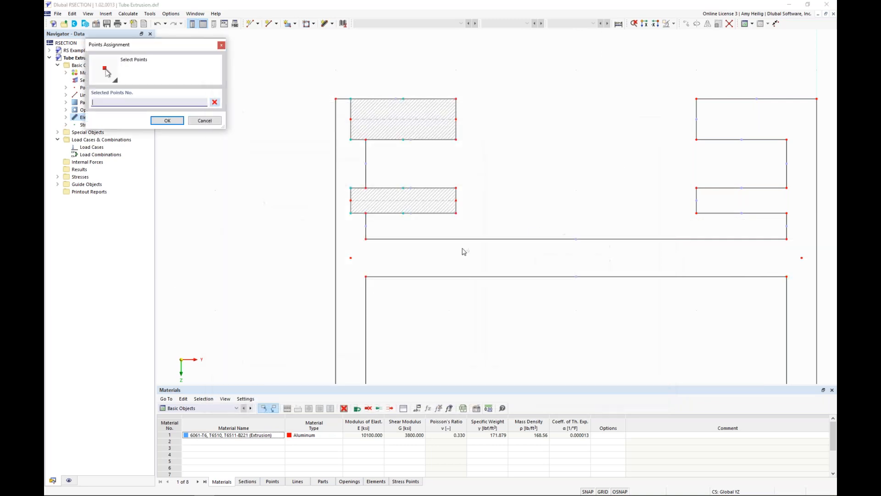
pyautogui.click(350, 258)
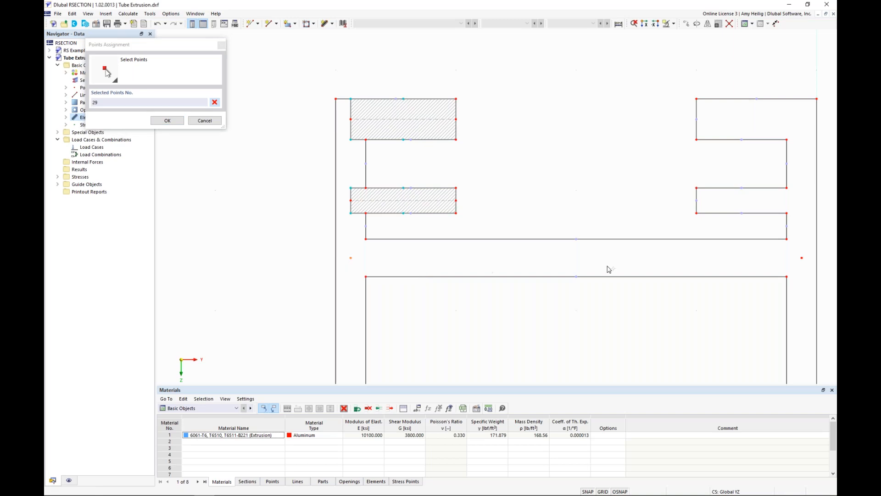
pyautogui.click(802, 259)
pyautogui.click(166, 122)
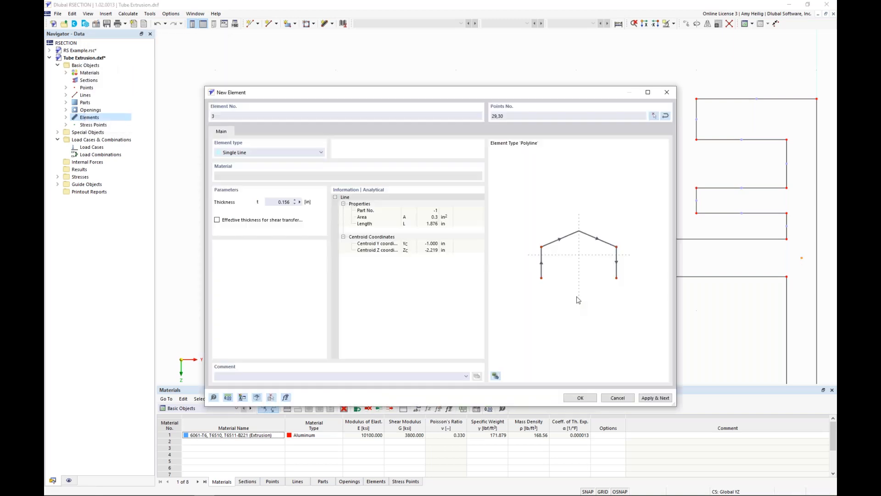
pyautogui.click(655, 397)
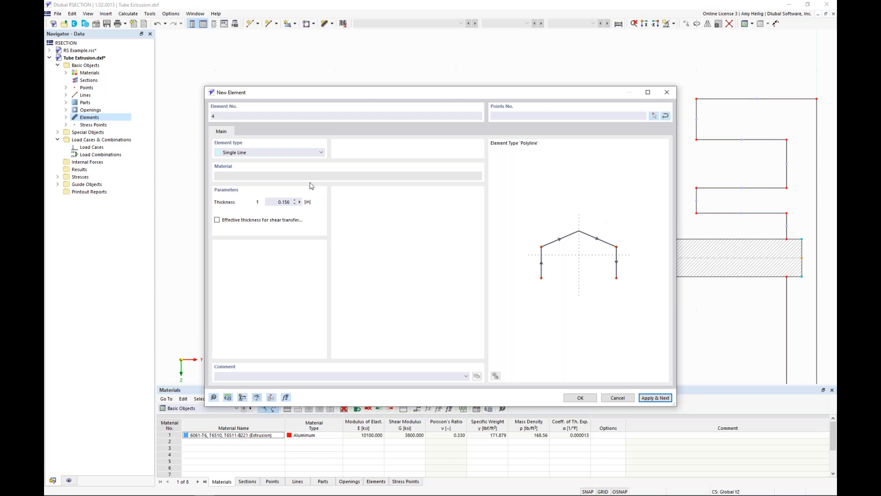
# Set the new element's thickness to 0.235 in by measuring between the bottom wall's outer and inner edge midpoints.
pyautogui.click(300, 201)
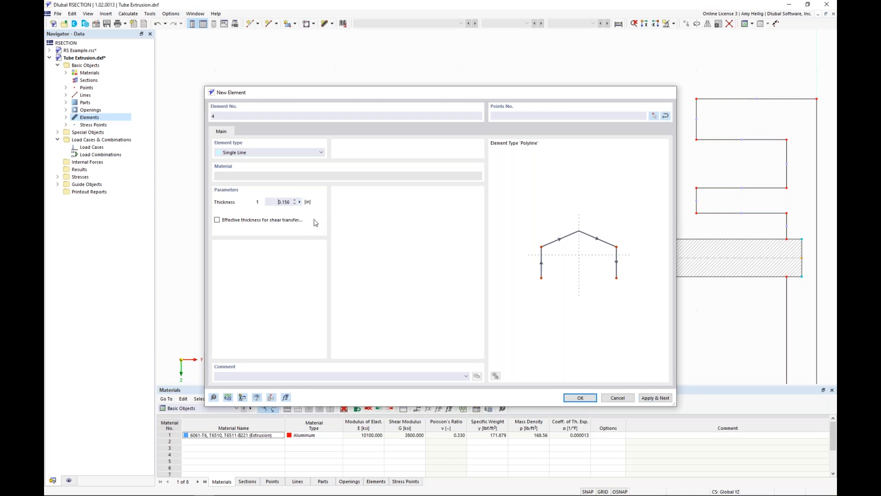
pyautogui.click(331, 225)
pyautogui.moveTo(540, 313); pyautogui.dragTo(490, 32, button='middle')
pyautogui.scroll(-1, 491, 32)
pyautogui.moveTo(566, 317); pyautogui.dragTo(552, 170, button='middle')
pyautogui.click(506, 282)
pyautogui.click(507, 236)
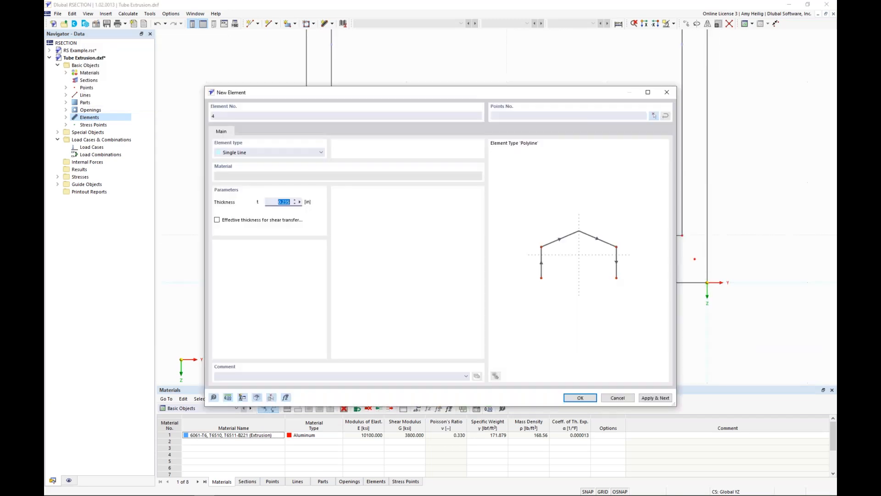
# Assign points 31 and 32 at the ends of the bottom wall's centerline to the element and apply it.
pyautogui.click(654, 116)
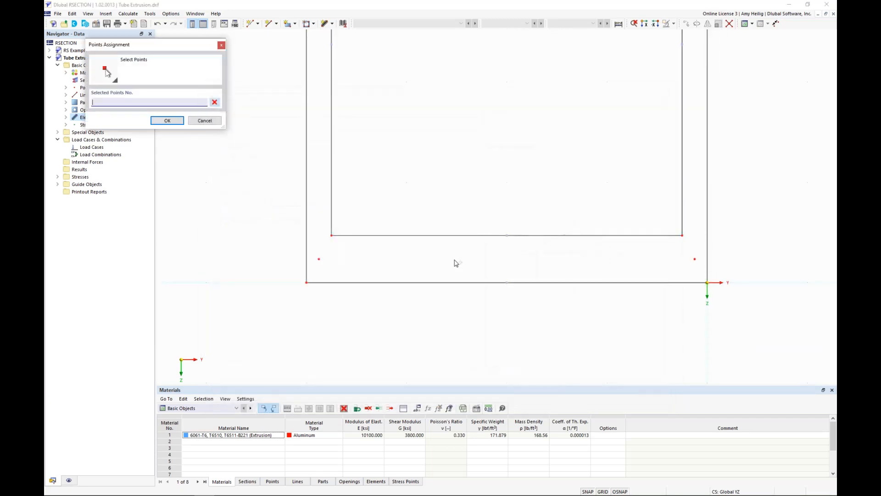
pyautogui.click(319, 259)
pyautogui.click(695, 259)
pyautogui.click(168, 121)
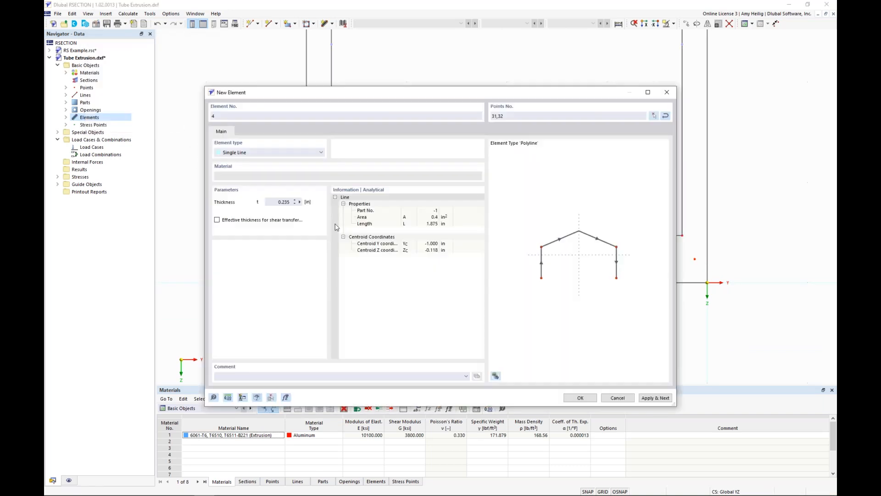
pyautogui.click(652, 399)
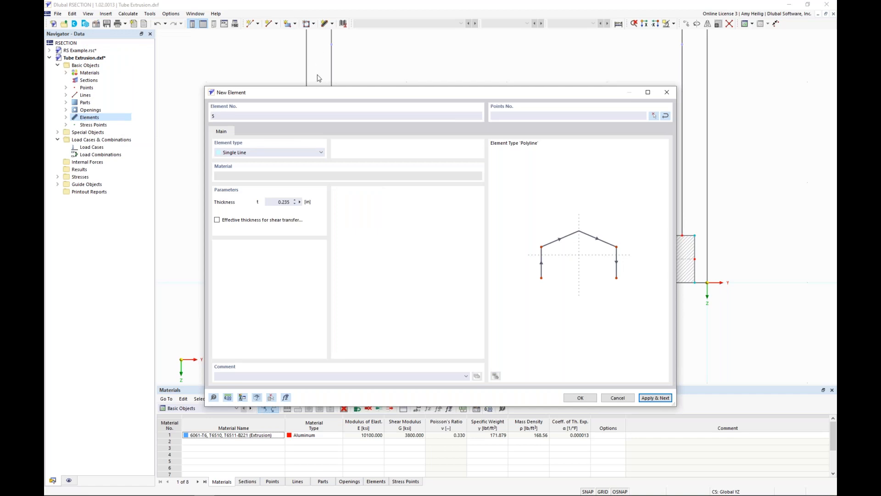
# Create the left wall element with its own wall thickness between bottom point 31 and top point 26, and finish element creation.
pyautogui.click(271, 203)
pyautogui.write('0.')
pyautogui.click(655, 116)
pyautogui.click(323, 262)
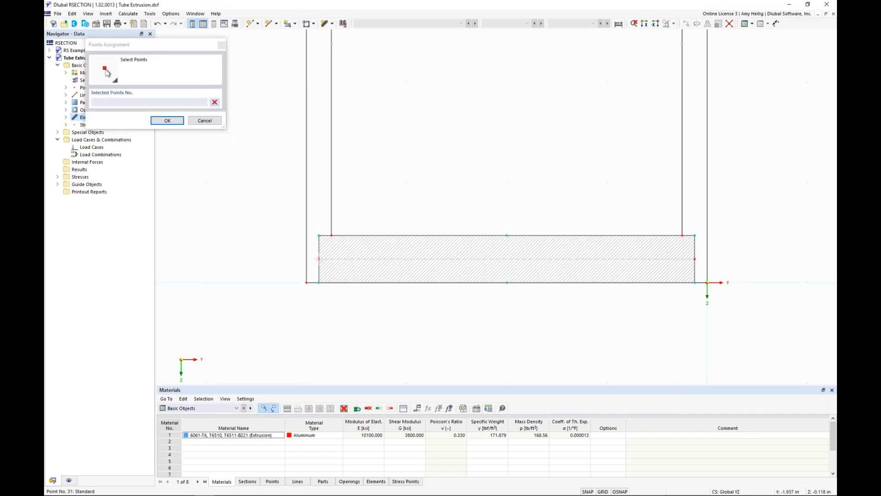
pyautogui.scroll(-1, 346, 248)
pyautogui.scroll(-3, 369, 195)
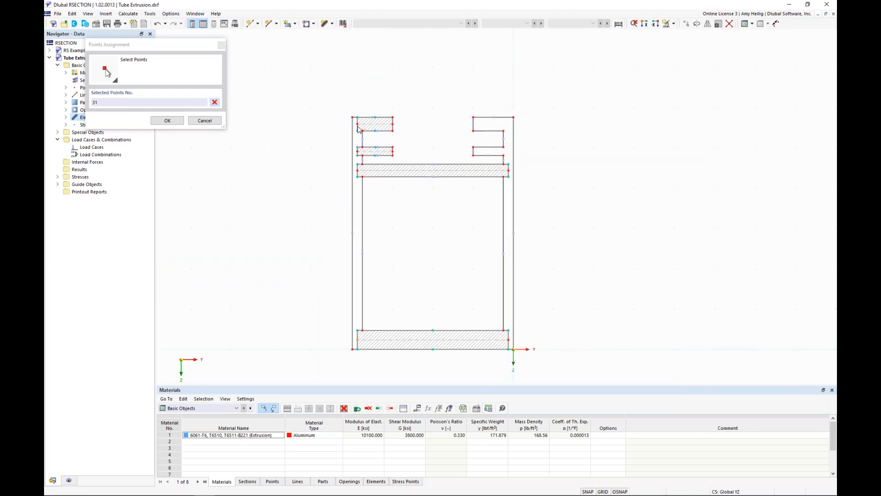
pyautogui.click(358, 123)
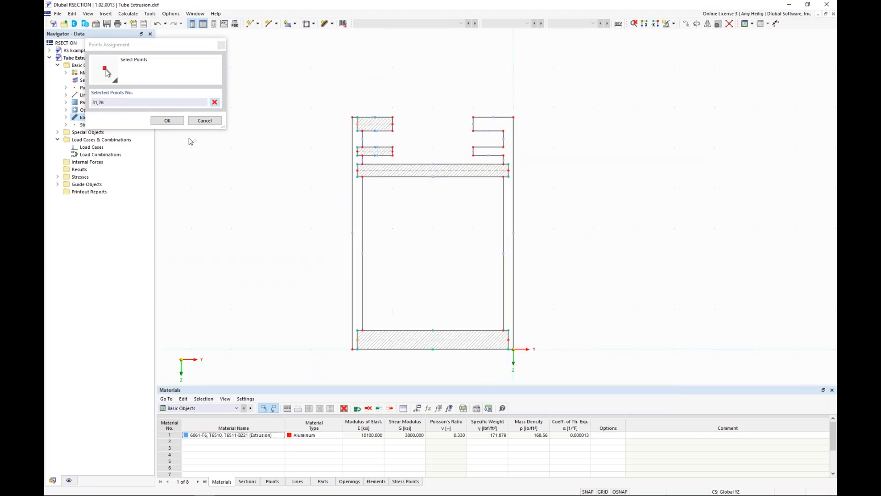
pyautogui.click(167, 120)
pyautogui.click(580, 398)
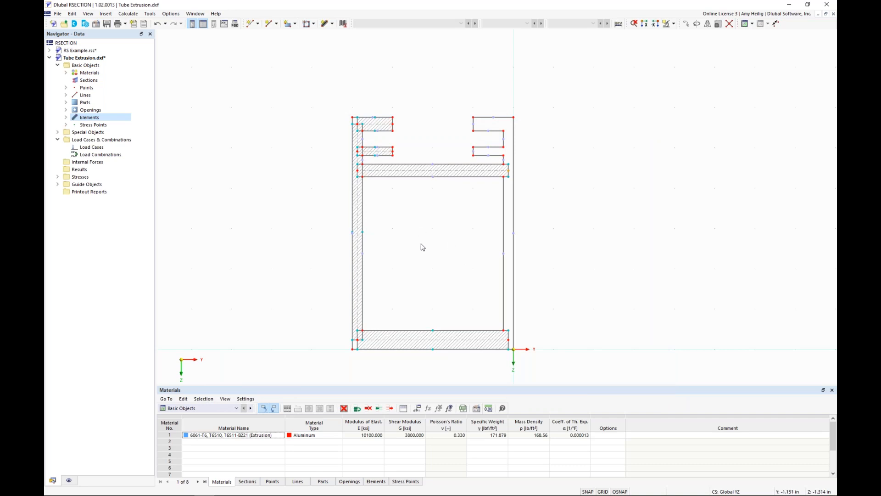
# Mirror a copy of the left wall and both left lip elements about a Z-parallel axis through the web's lower edge midpoint at Y -1.000.
pyautogui.moveTo(396, 268); pyautogui.dragTo(321, 219)
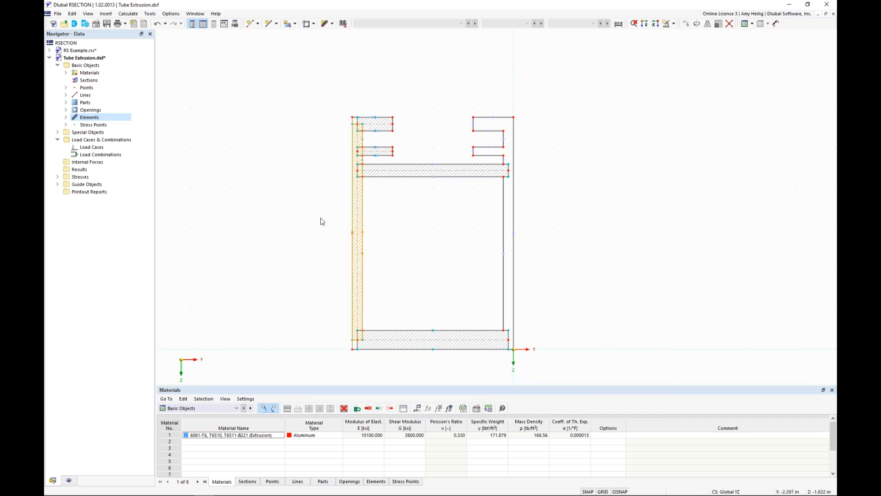
pyautogui.moveTo(402, 160); pyautogui.dragTo(376, 102)
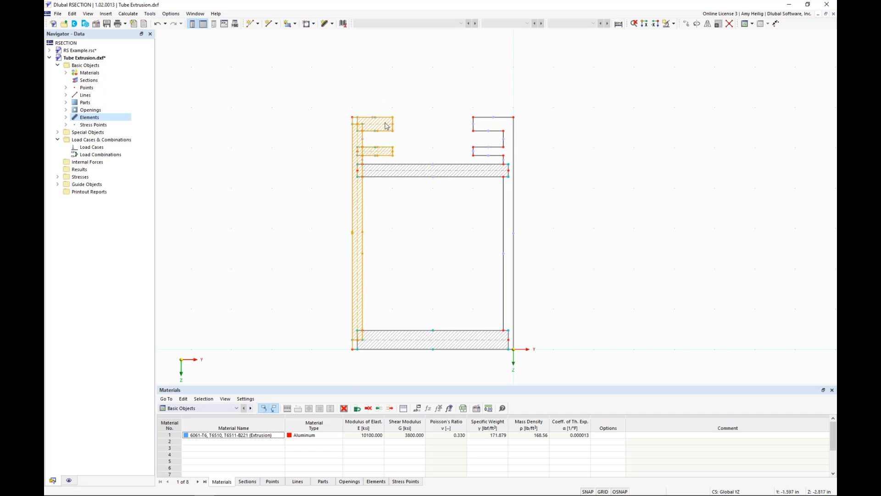
pyautogui.click(708, 26)
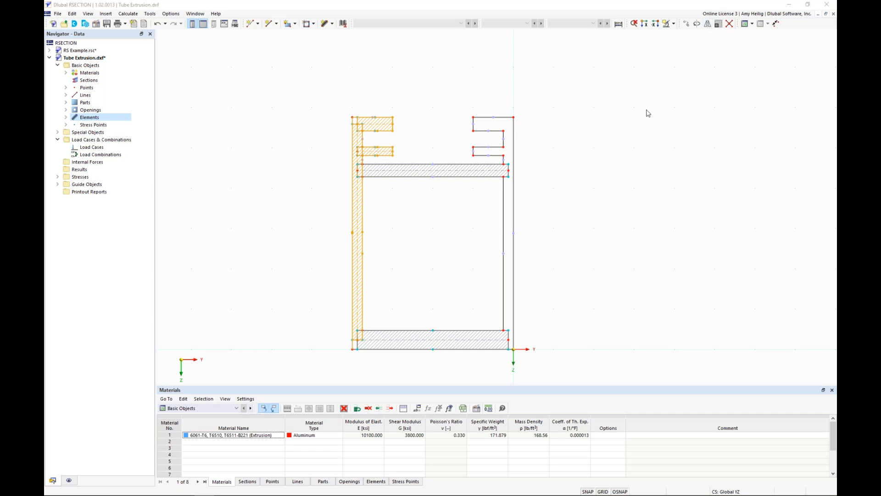
pyautogui.click(297, 178)
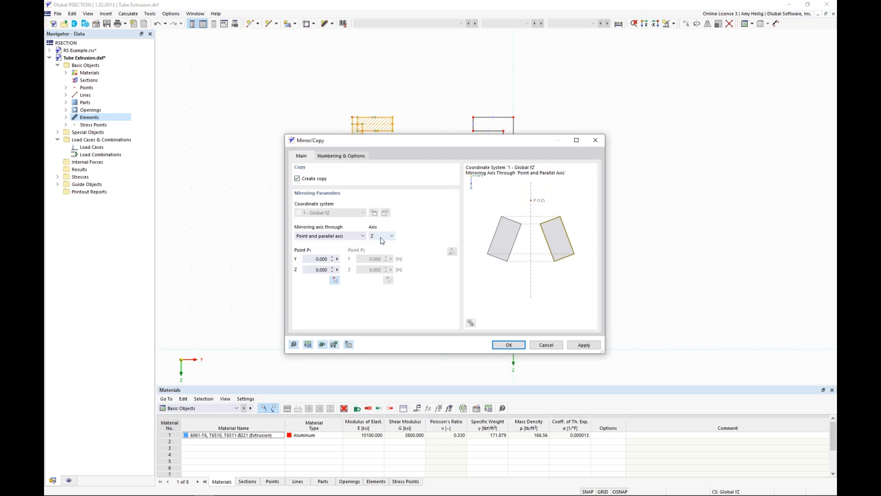
pyautogui.click(335, 280)
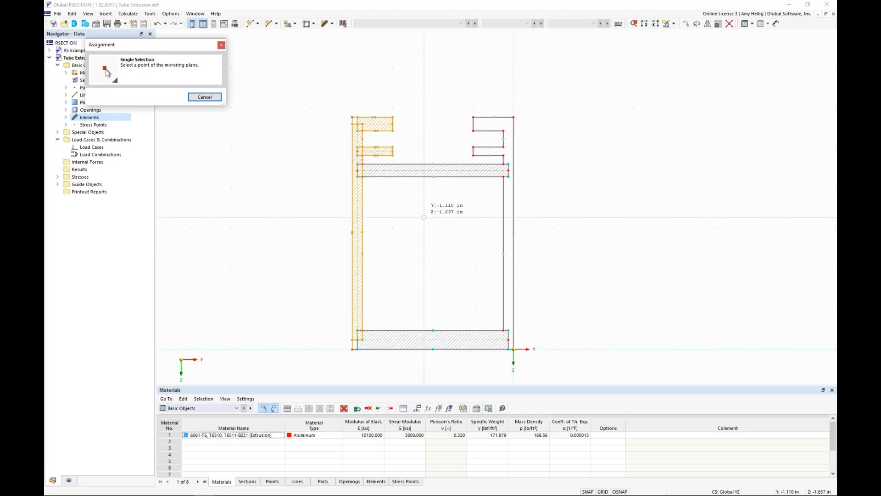
pyautogui.click(433, 176)
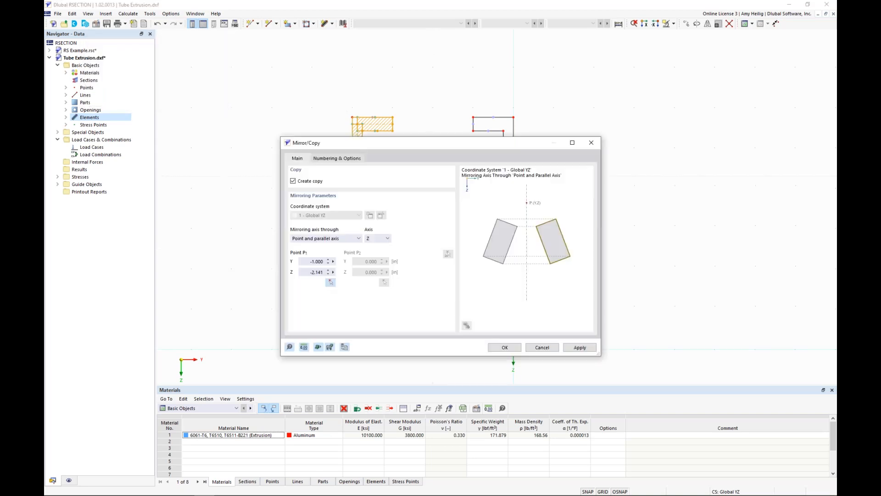
pyautogui.click(504, 347)
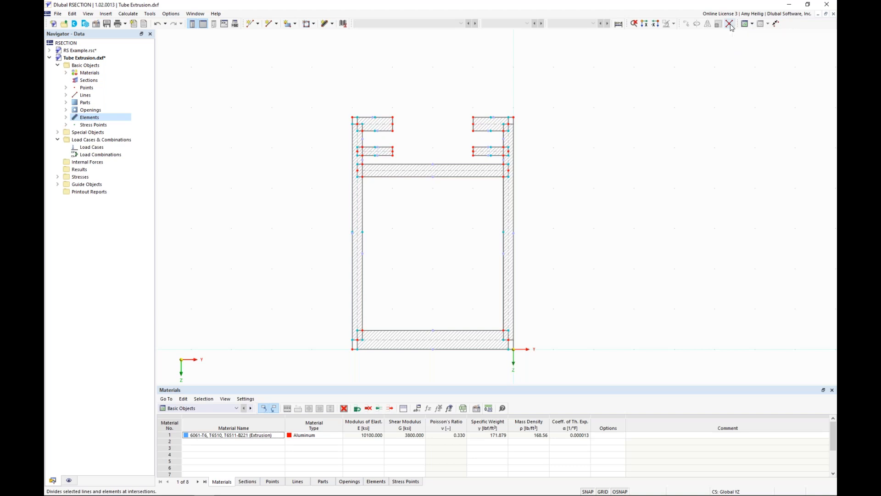
# Select the whole section, divide its lines and elements at their intersections, and check the connections around the lips and web.
pyautogui.moveTo(554, 371); pyautogui.dragTo(318, 75)
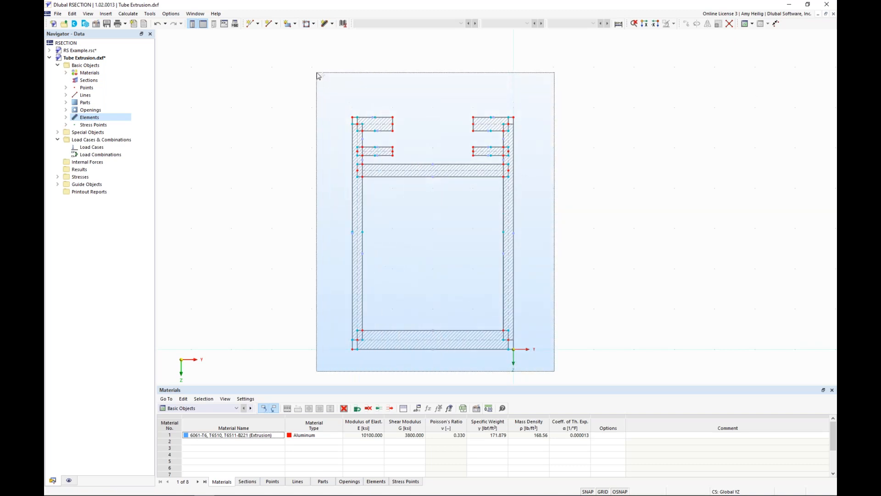
pyautogui.moveTo(318, 75); pyautogui.dragTo(317, 75)
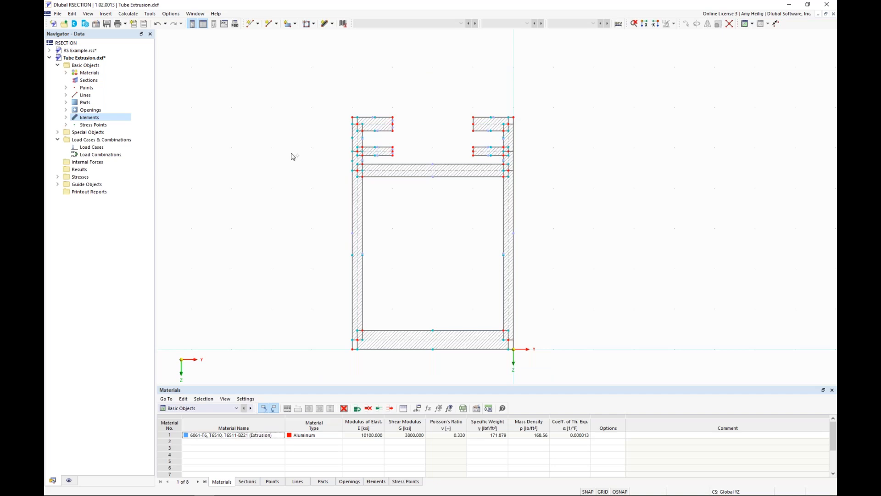
pyautogui.scroll(2, 349, 163)
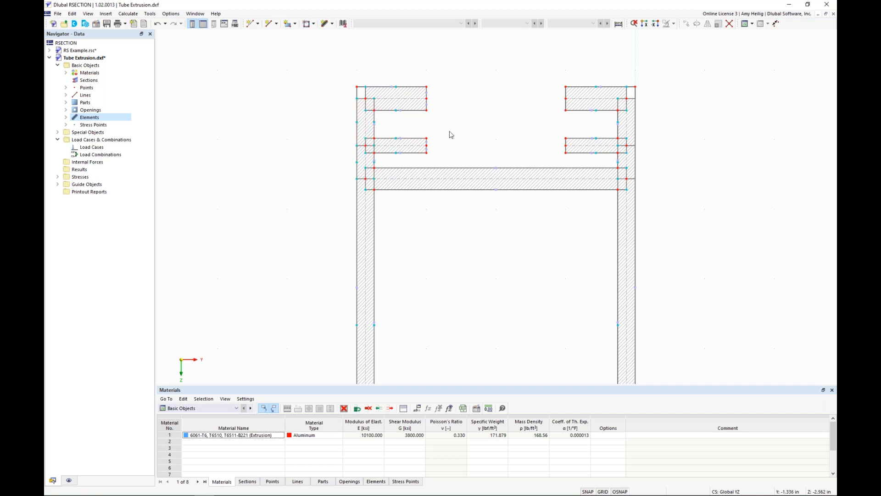
pyautogui.scroll(-2, 450, 133)
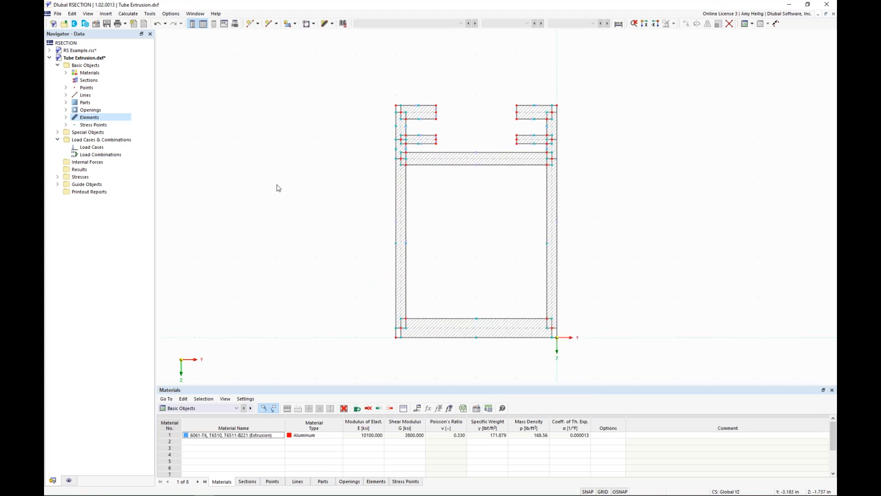
# Calculate the section, enlarge the results table, and review the thin-walled section properties from sectional area through shear, torsion and warping.
pyautogui.click(128, 14)
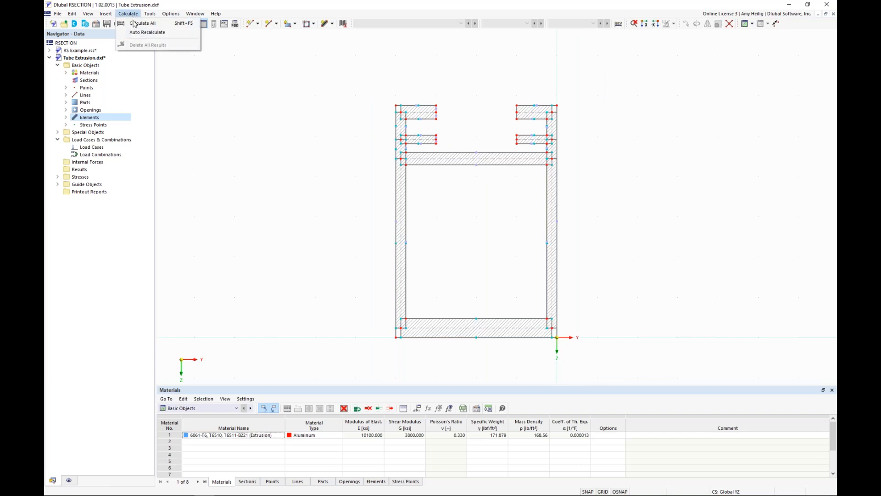
pyautogui.click(134, 24)
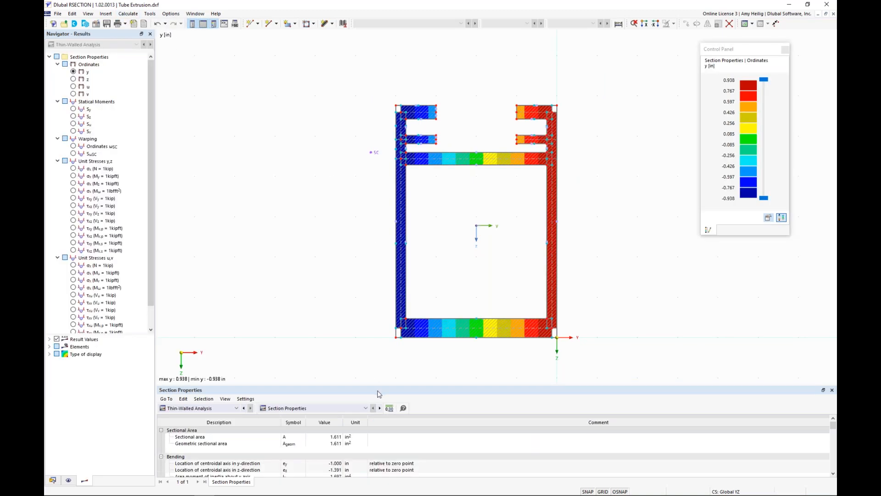
pyautogui.moveTo(373, 385); pyautogui.dragTo(372, 238)
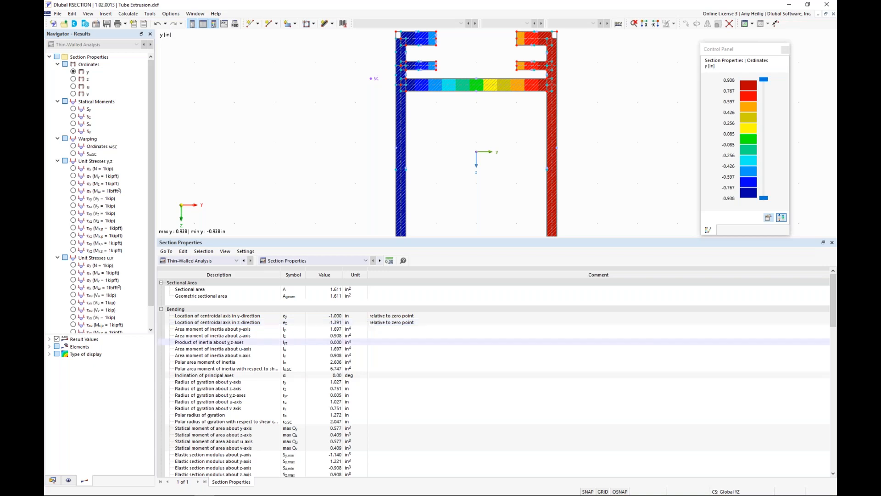
pyautogui.scroll(-8, 374, 360)
pyautogui.scroll(-4, 374, 359)
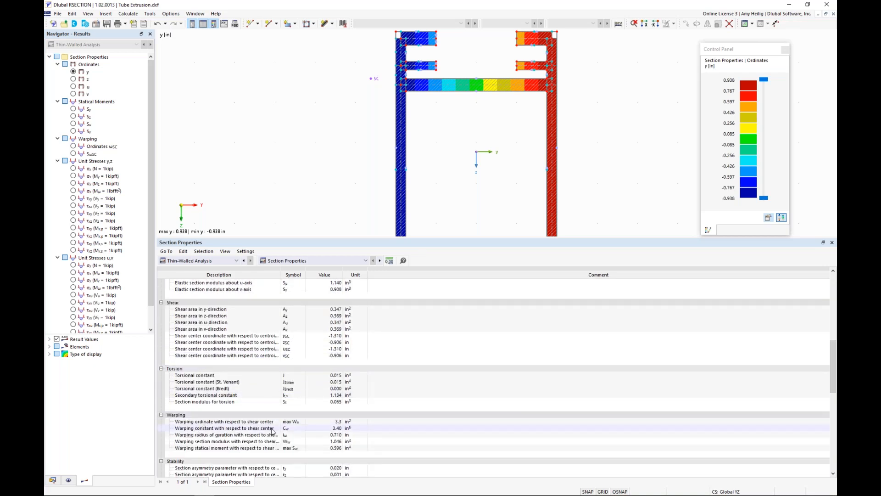
# Shrink the results table to show the whole tube section, and bring up the RS Example.rsc model.
pyautogui.moveTo(439, 242); pyautogui.dragTo(440, 350)
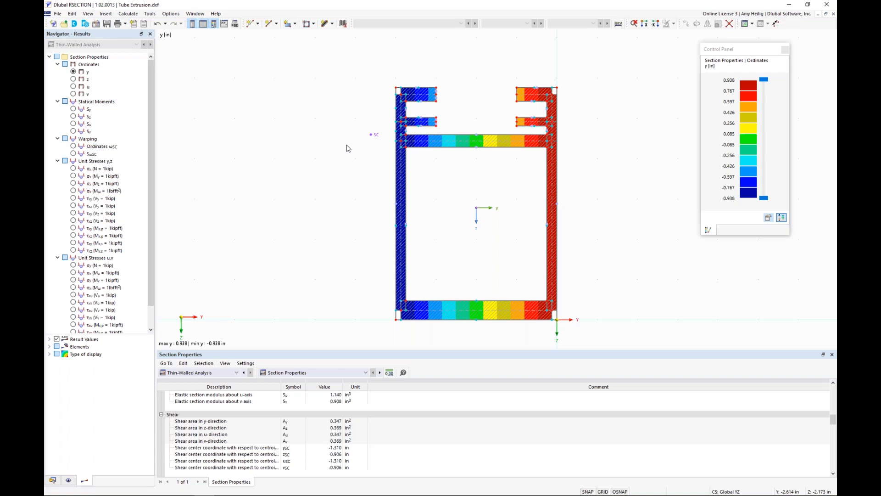
pyautogui.click(52, 480)
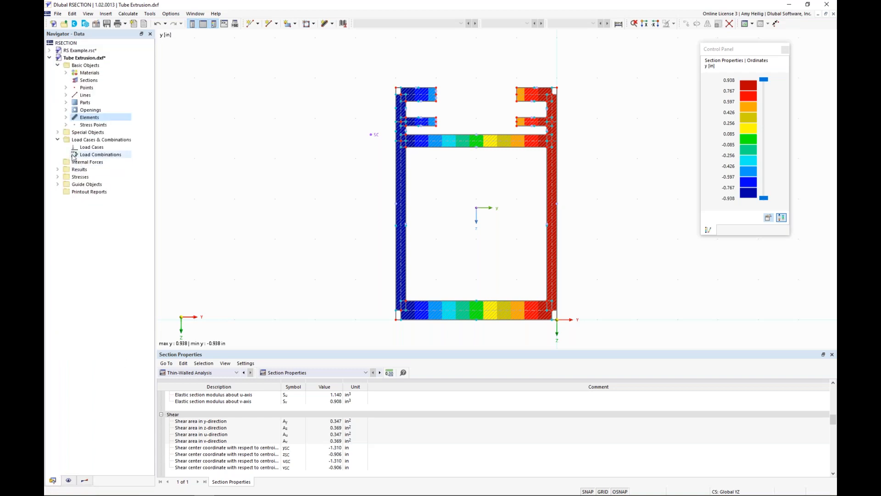
pyautogui.click(85, 51)
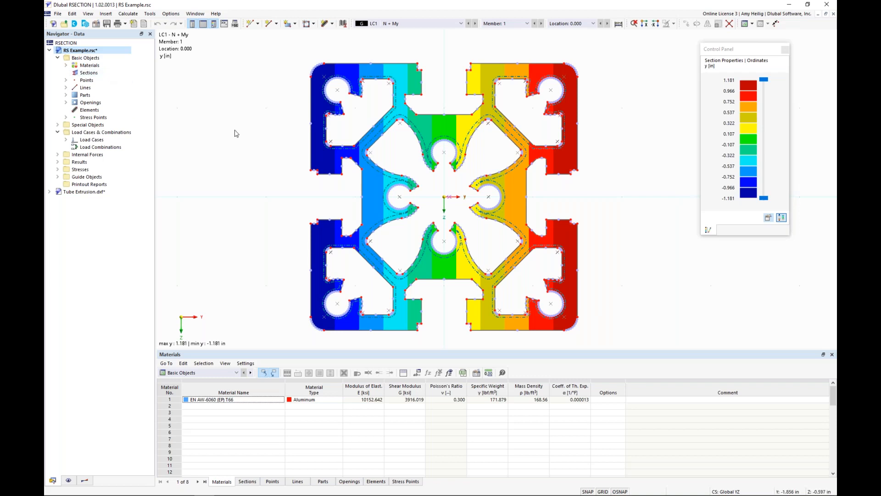
# Switch to RFEM with the Carport START model and review the model type and activated add-ons in its base data.
pyautogui.press('super+Tab')
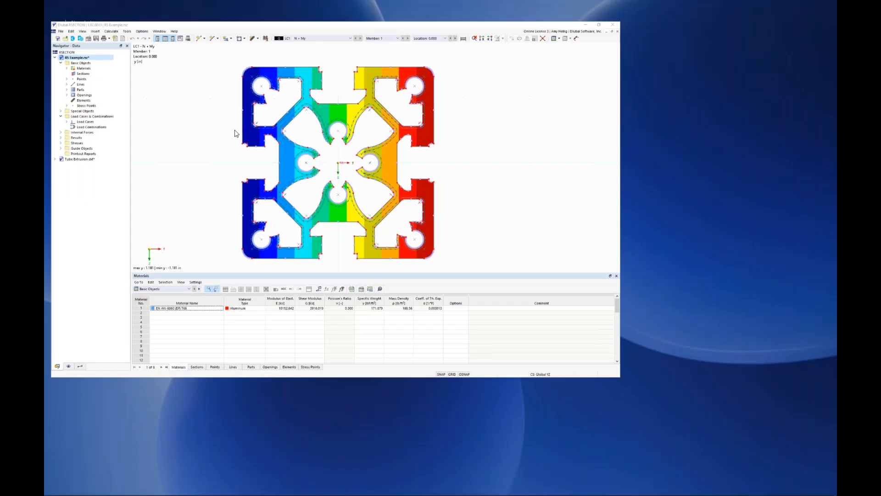
pyautogui.click(225, 236)
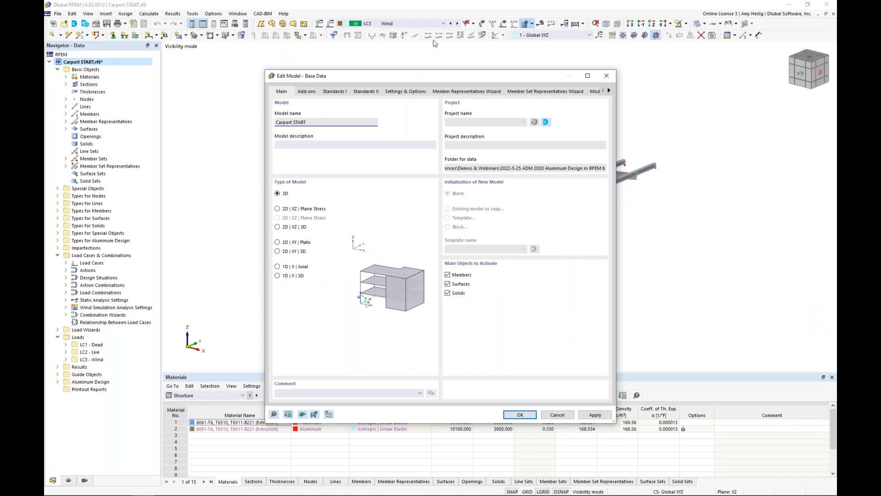
pyautogui.moveTo(440, 76); pyautogui.dragTo(453, 59)
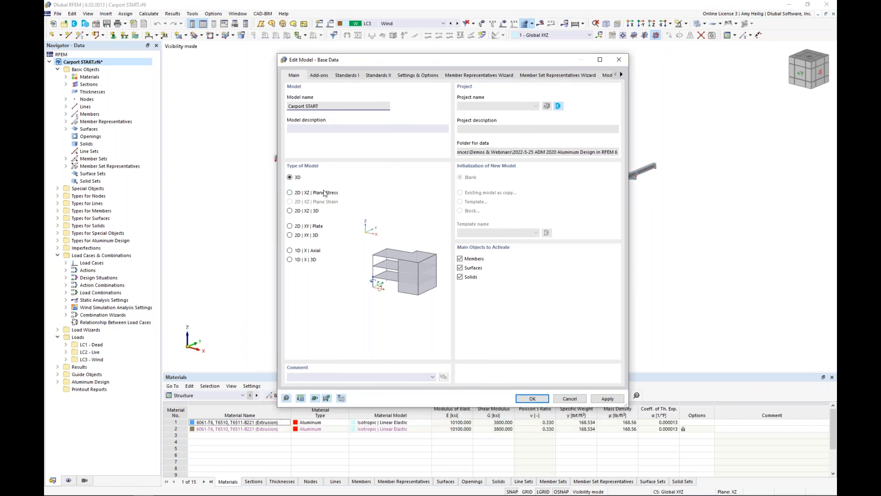
pyautogui.click(324, 77)
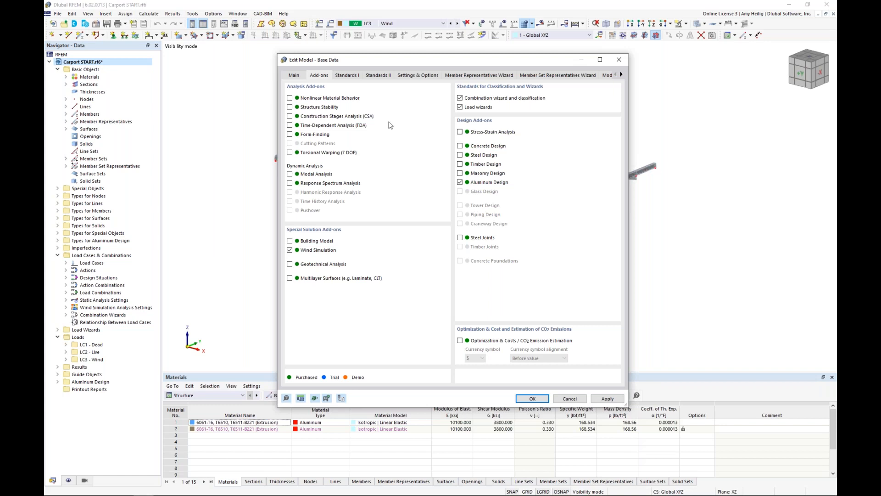
# Review the standard groups available for load combinations and aluminum design, keeping ASCE 7 and ADM selected.
pyautogui.click(352, 75)
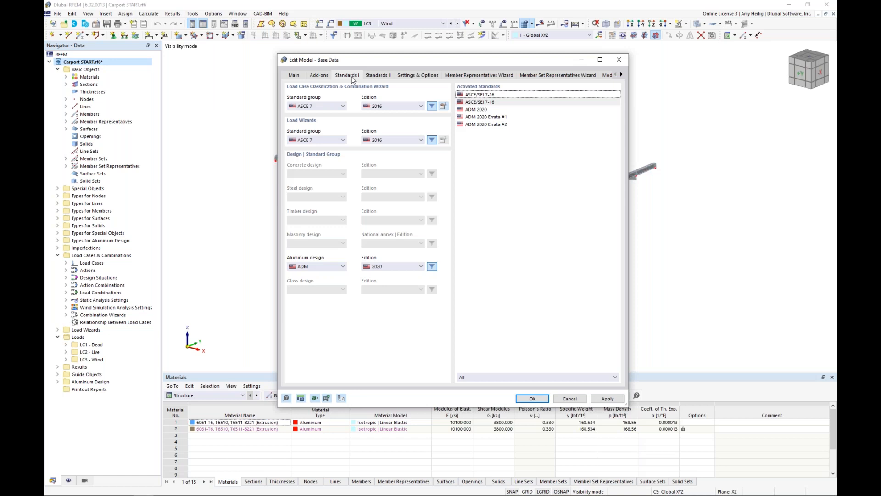
pyautogui.click(324, 109)
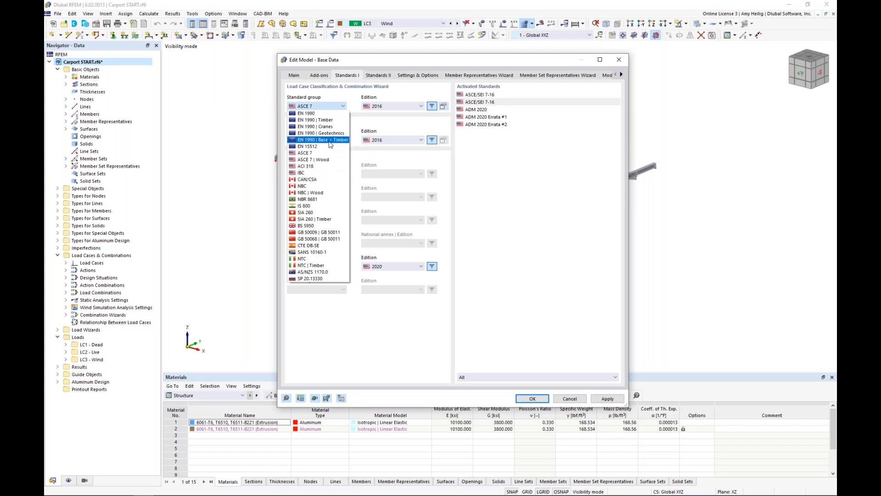
pyautogui.click(367, 123)
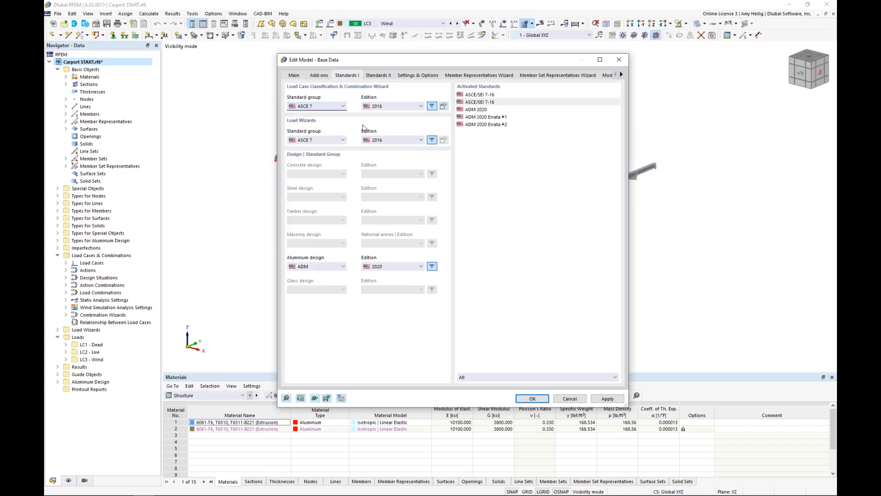
pyautogui.click(337, 268)
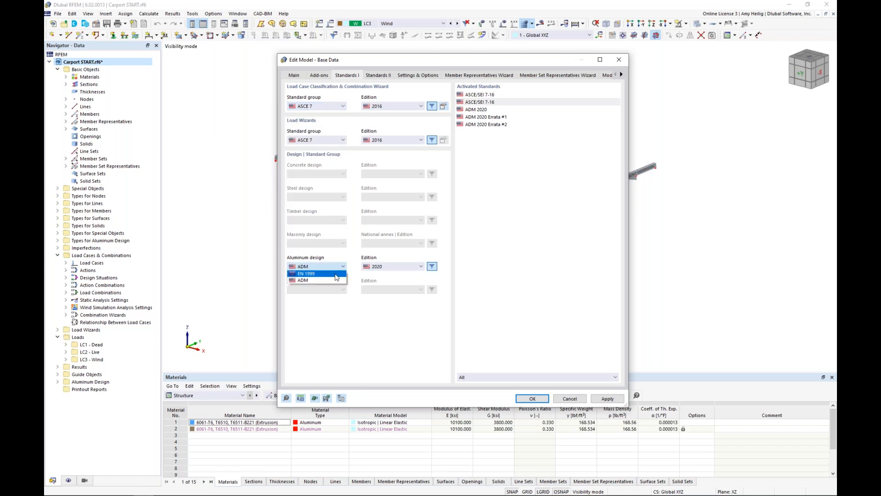
pyautogui.click(378, 279)
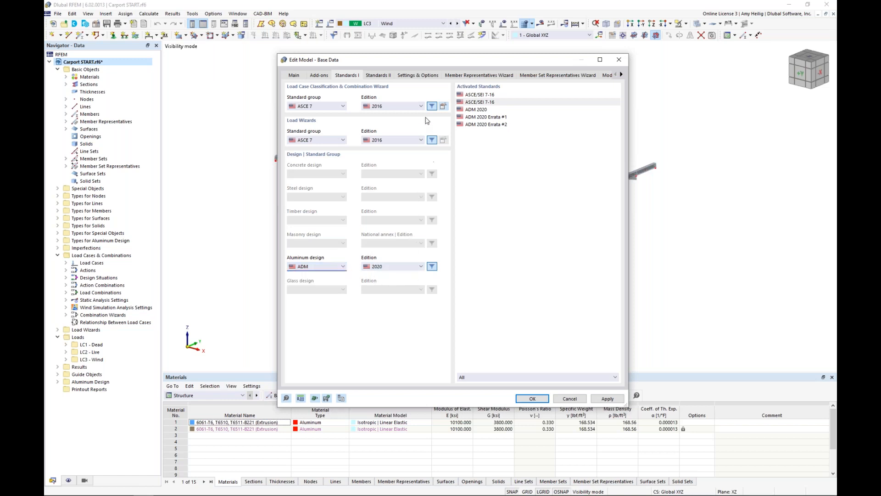
# Review the settings and member representative properties, including the aluminum design properties, and close the base data without changes.
pyautogui.click(418, 77)
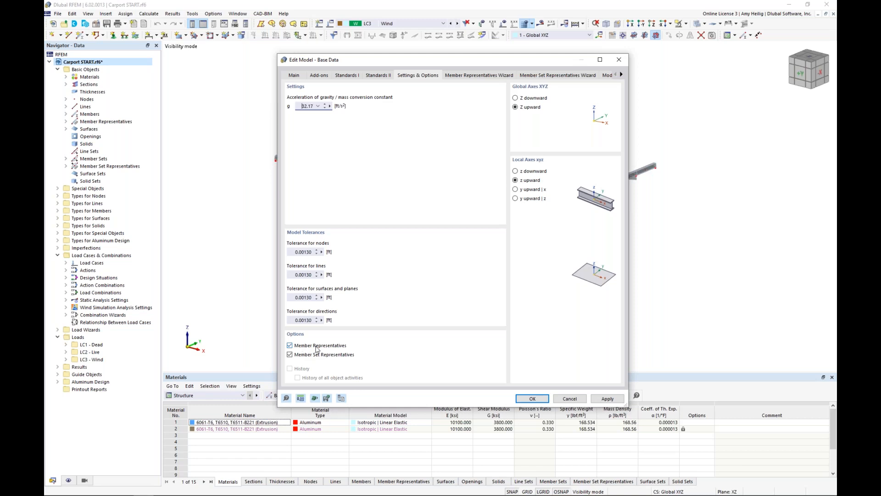
pyautogui.click(465, 74)
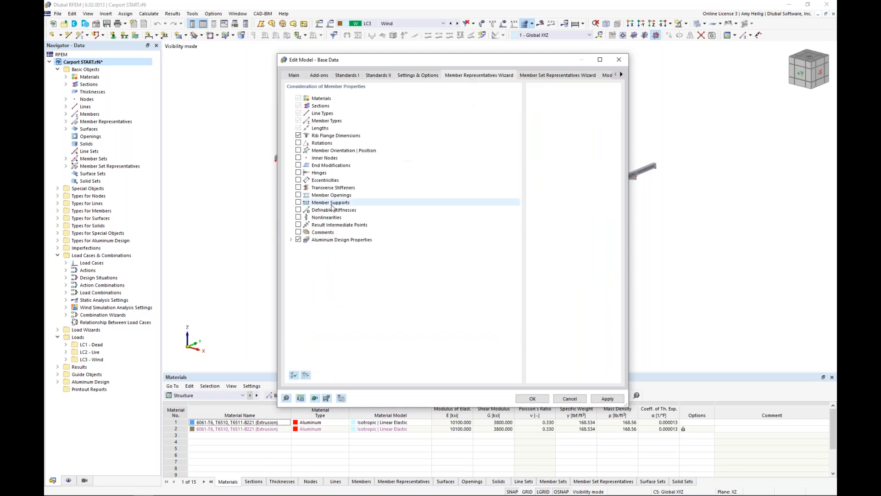
pyautogui.click(291, 240)
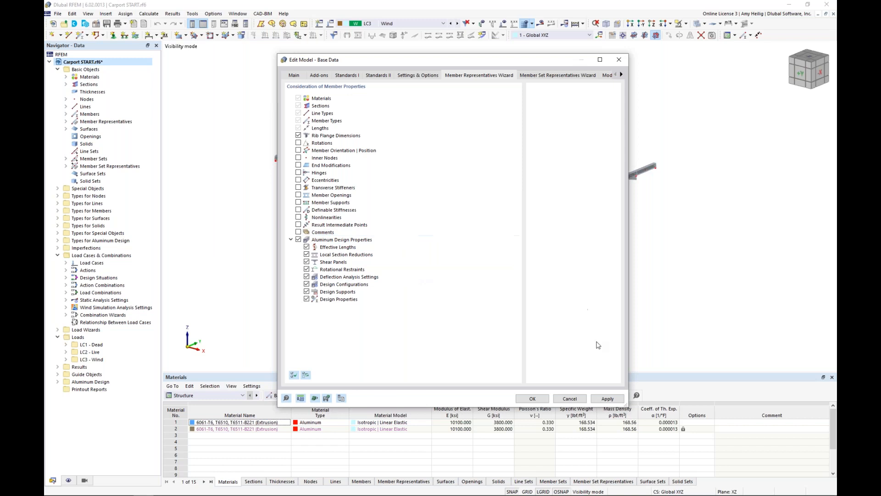
pyautogui.click(569, 399)
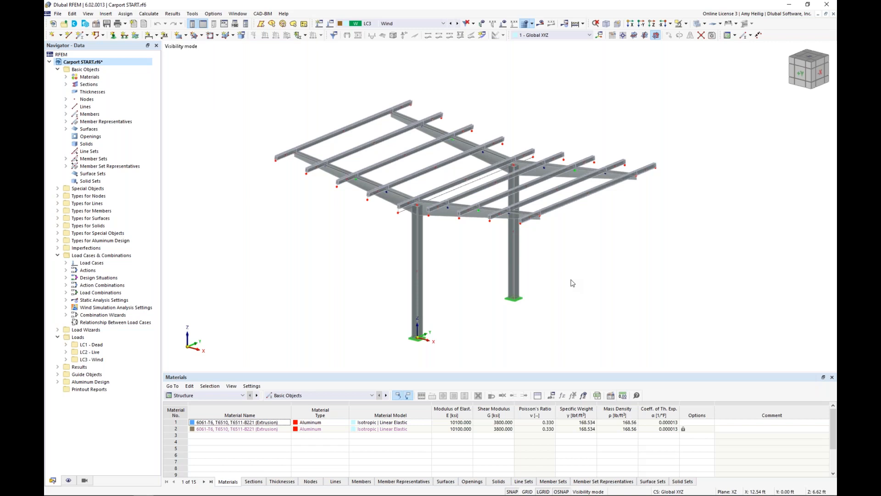
# Open the front carport column for editing and review its member type and section data.
pyautogui.keyDown('ctrl'); pyautogui.moveTo(568, 307); pyautogui.dragTo(545, 299, button='middle'); pyautogui.keyUp('ctrl')
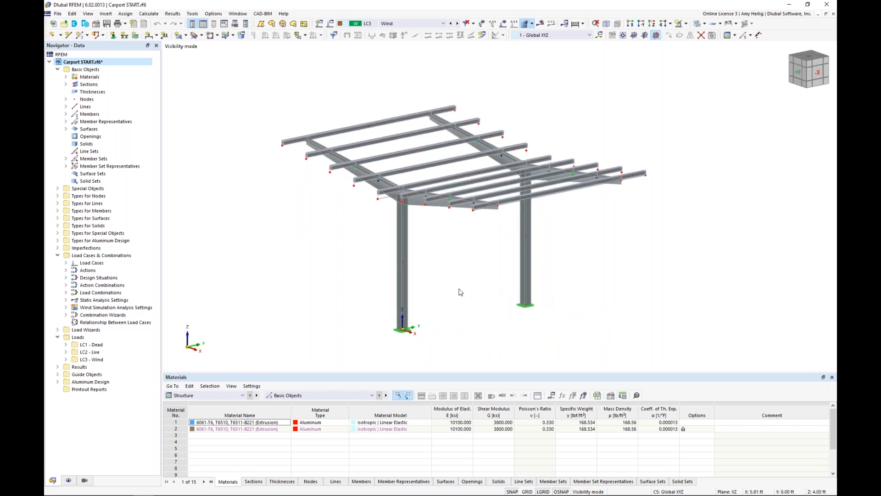
pyautogui.doubleClick(403, 286)
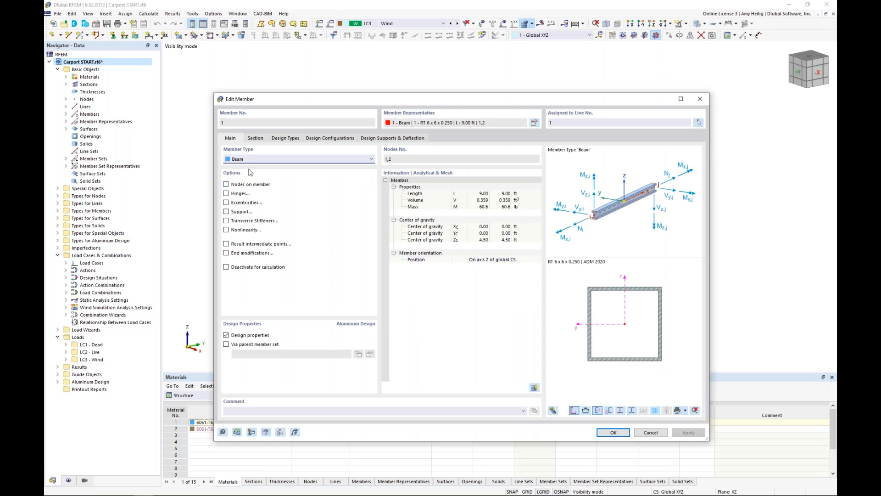
pyautogui.click(255, 139)
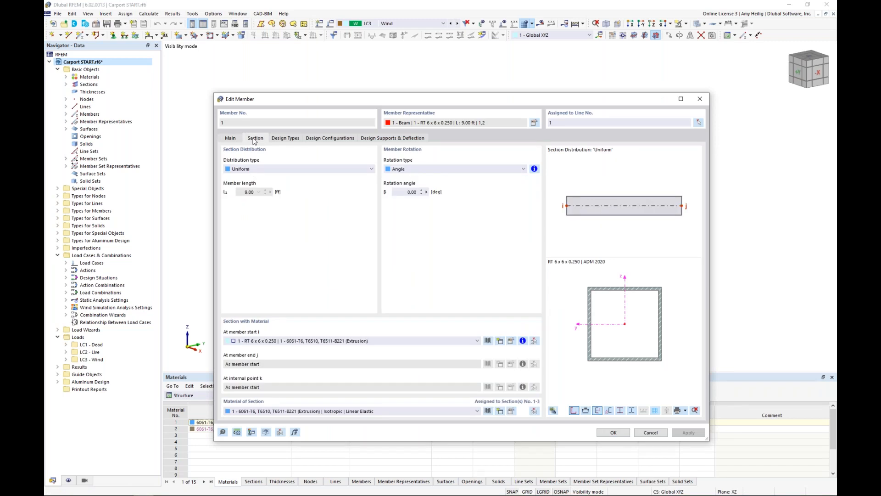
# Look up the standardized rectangular hollow sections in the section library, filtered to United States and ADM 2020.
pyautogui.click(488, 340)
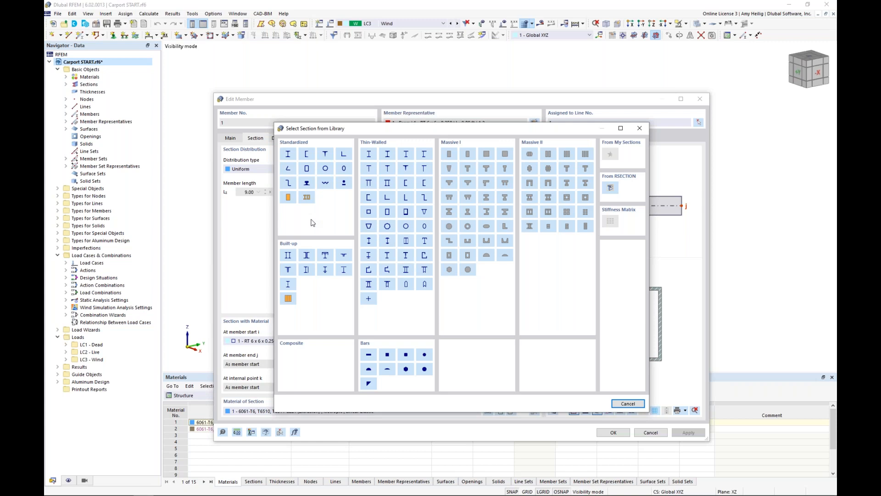
pyautogui.click(309, 170)
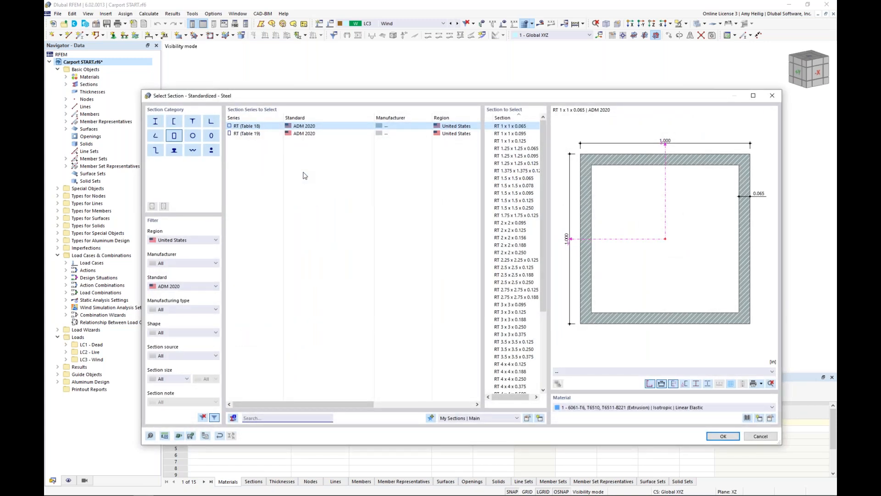
pyautogui.click(183, 240)
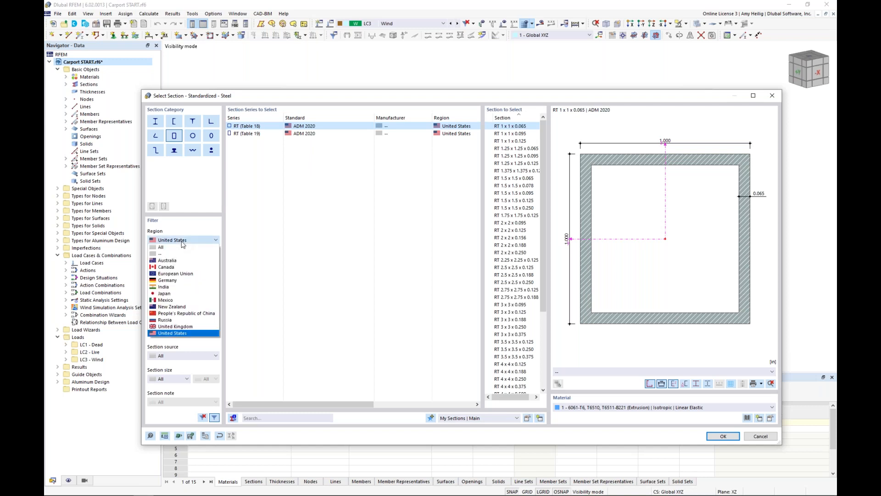
pyautogui.click(179, 336)
pyautogui.click(182, 287)
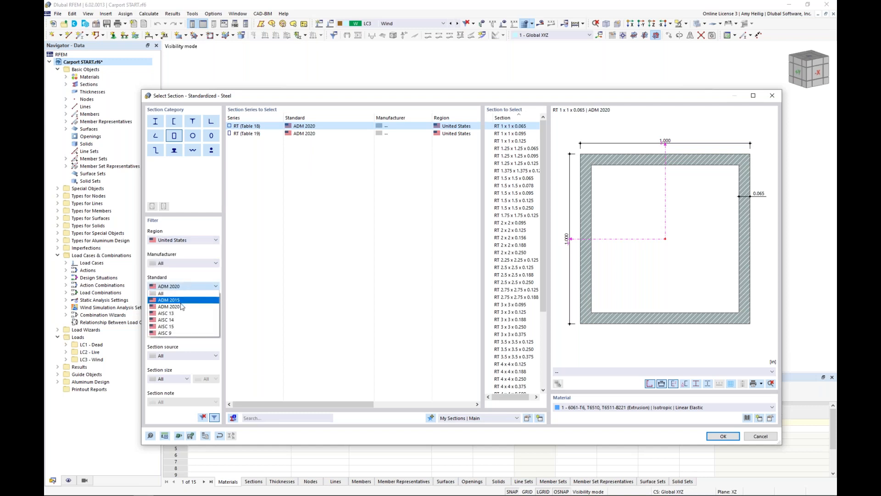
pyautogui.click(182, 307)
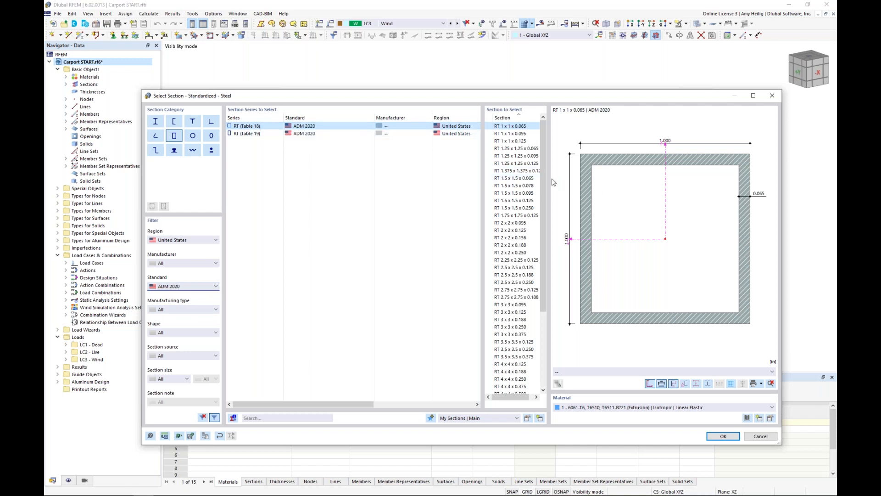
# Browse the tube sizes in RT Table 18 and RT Table 19, and leave the library without choosing a section.
pyautogui.moveTo(546, 185); pyautogui.dragTo(547, 260)
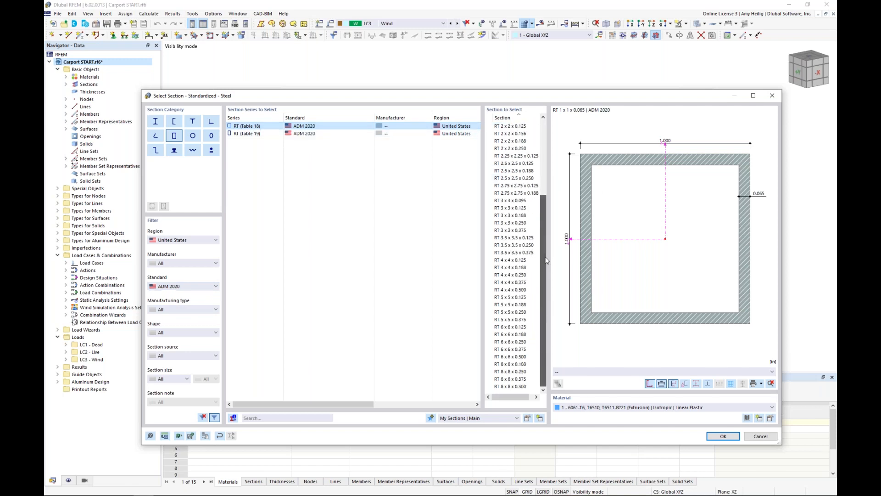
pyautogui.click(255, 134)
pyautogui.moveTo(542, 165); pyautogui.dragTo(543, 226)
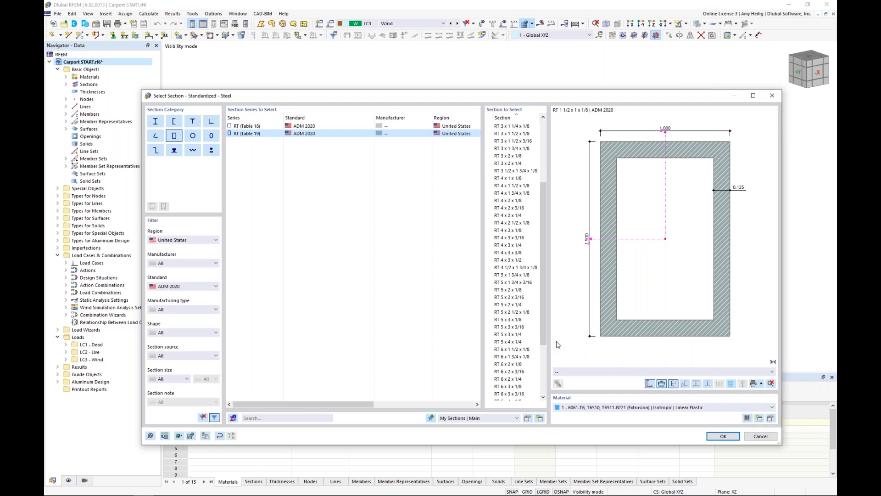
pyautogui.click(756, 437)
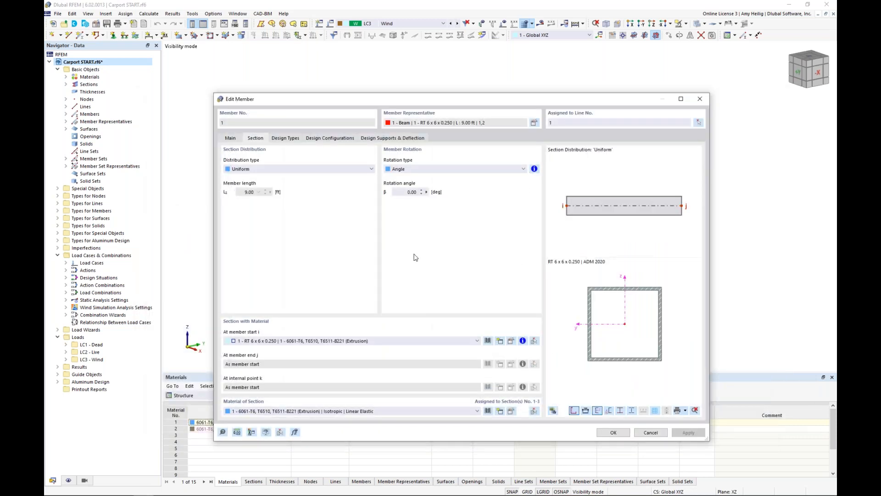
# Deactivate the column's aluminum design properties and reactivate them.
pyautogui.click(230, 138)
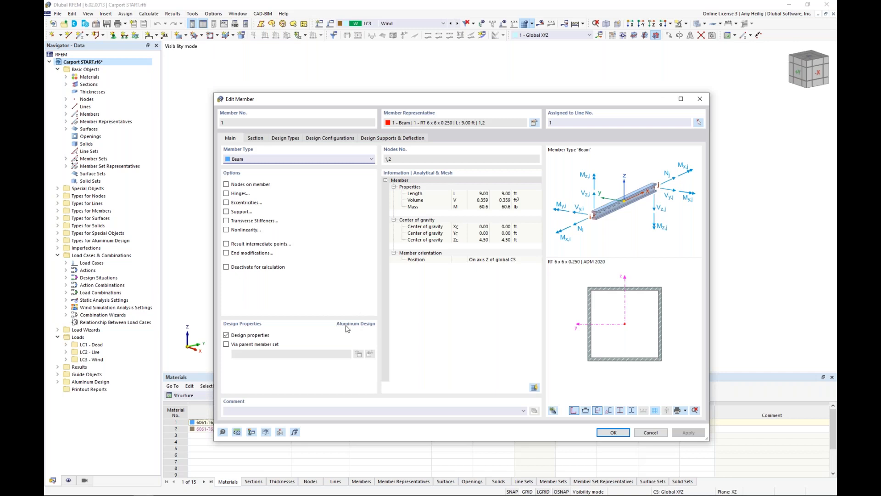
pyautogui.click(226, 336)
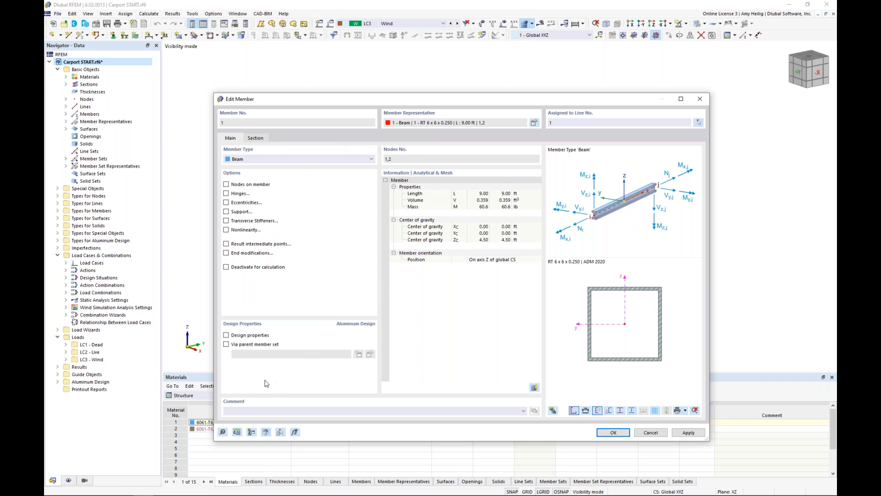
pyautogui.click(226, 335)
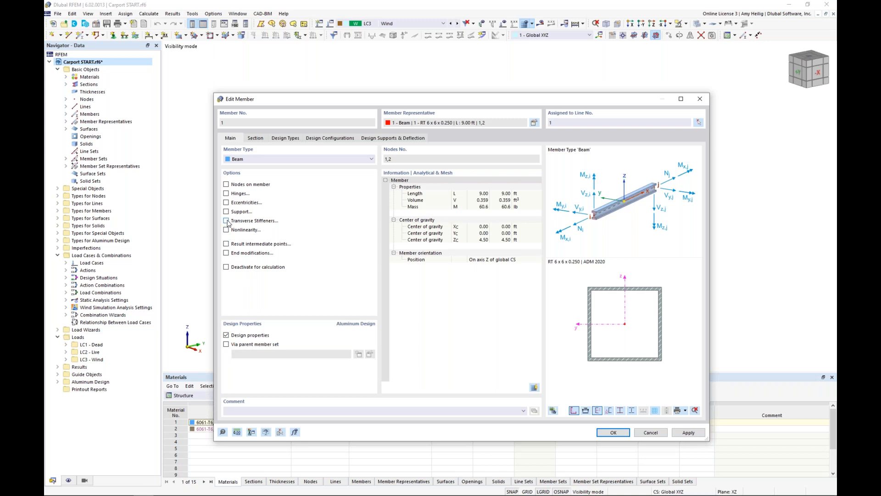
# Activate transverse stiffeners for the column, try out a flat stiffener, and cancel the new stiffener definition.
pyautogui.click(227, 221)
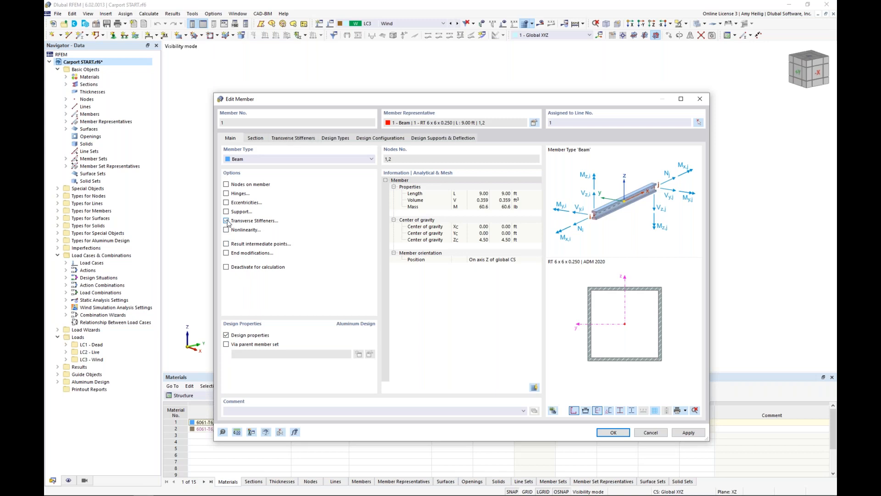
pyautogui.click(298, 139)
pyautogui.click(511, 169)
pyautogui.click(374, 173)
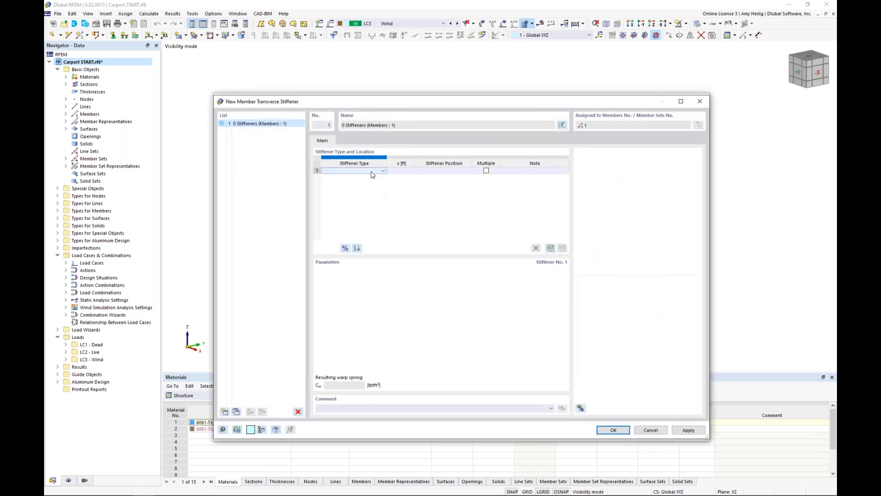
pyautogui.click(381, 172)
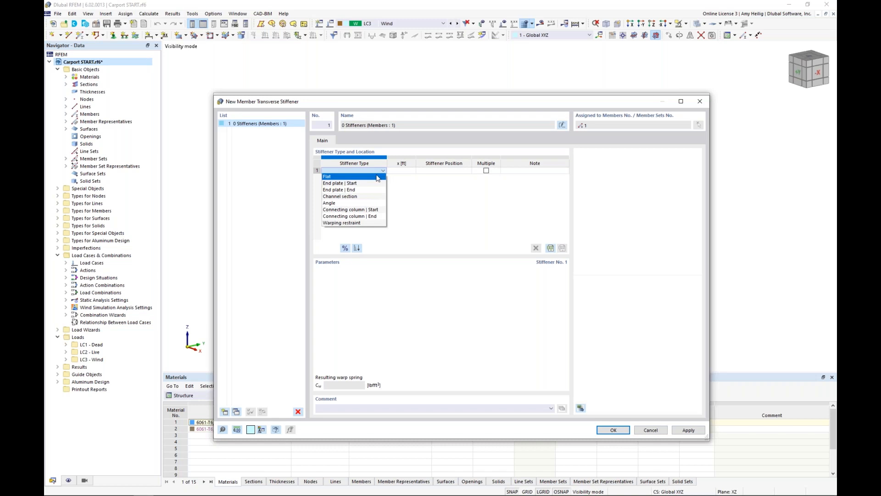
pyautogui.click(377, 178)
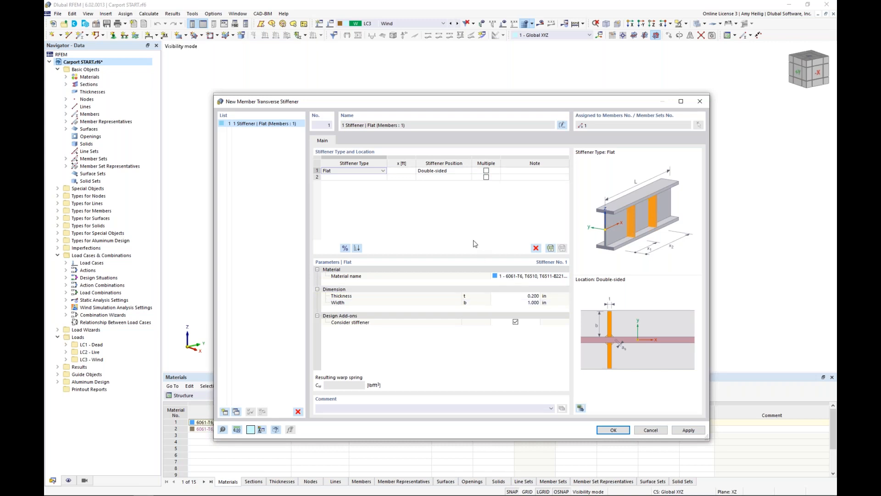
pyautogui.click(650, 430)
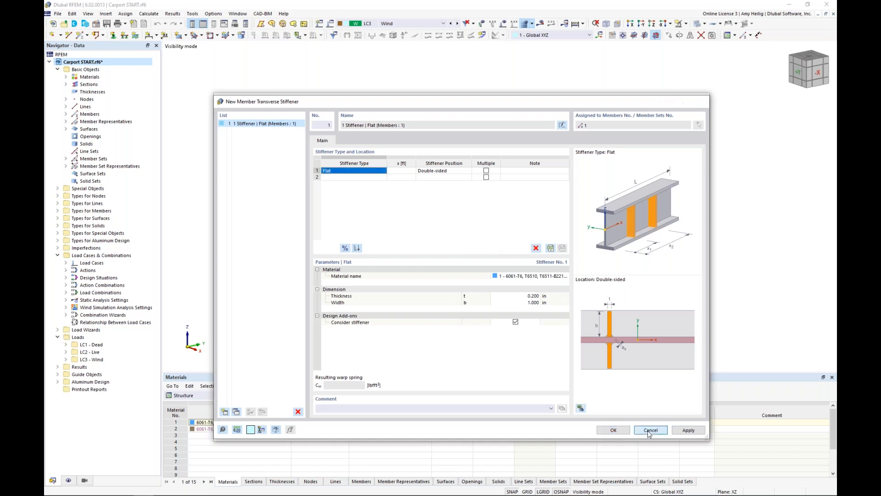
# Deactivate the column's transverse stiffeners and cancel the column's member edit.
pyautogui.click(229, 138)
pyautogui.click(225, 220)
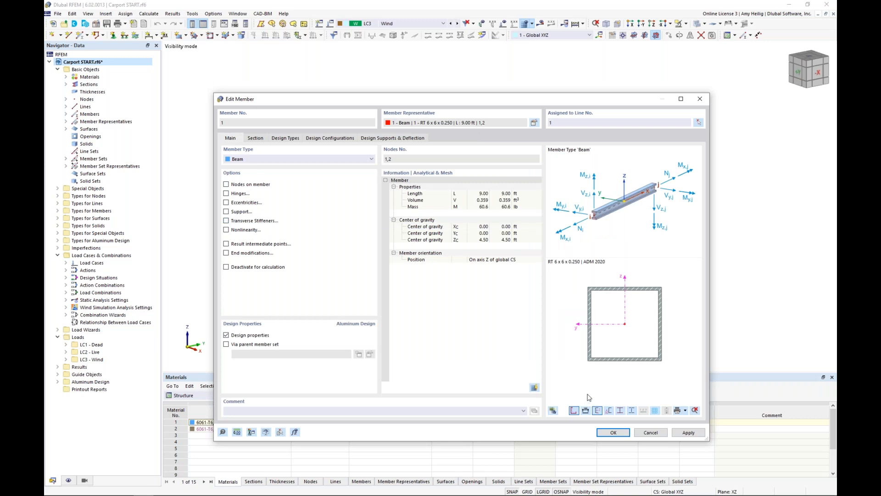
pyautogui.click(649, 433)
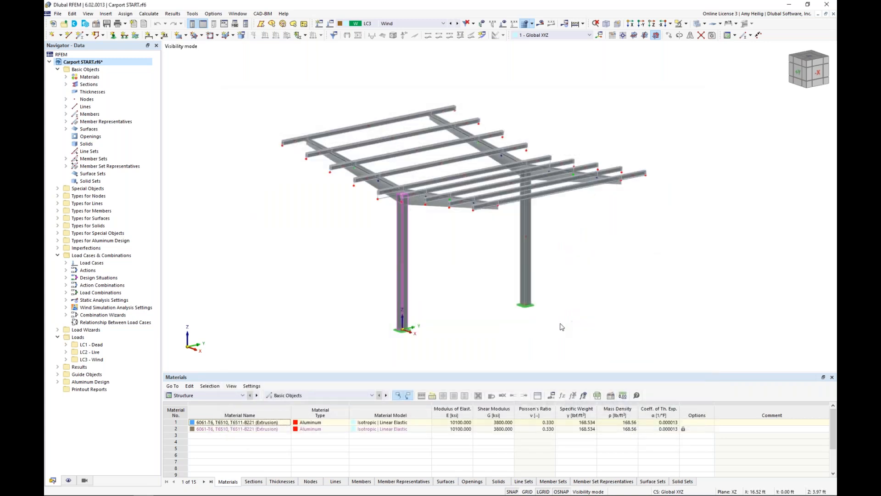
# Open the tapered roof beam's member settings and examine its linear section distribution, start and end sections, and location in the model.
pyautogui.scroll(2, 440, 252)
pyautogui.scroll(3, 441, 224)
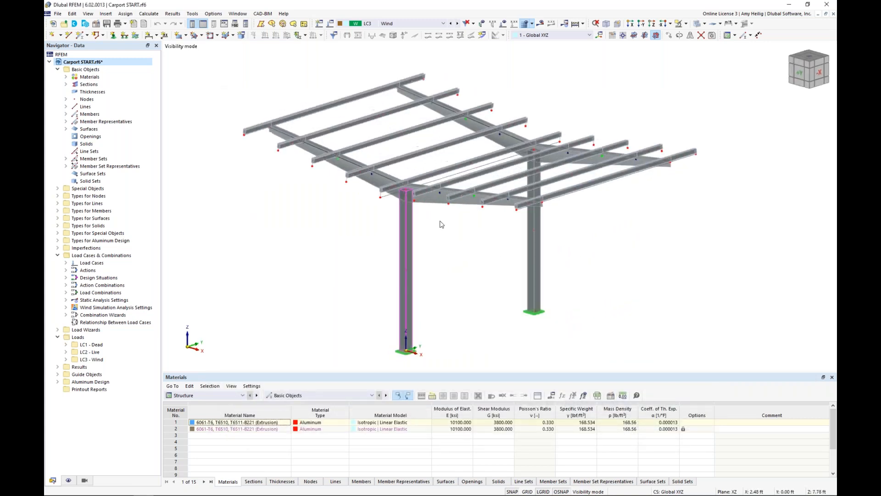
pyautogui.doubleClick(437, 190)
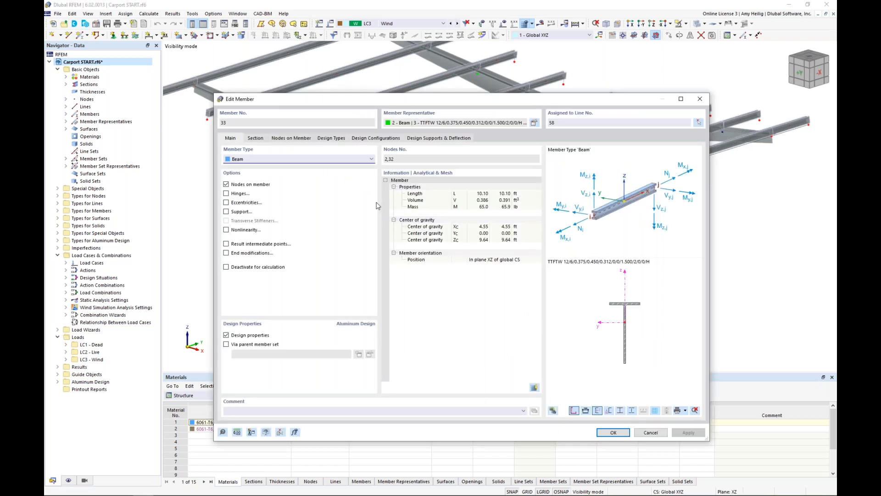
pyautogui.click(255, 138)
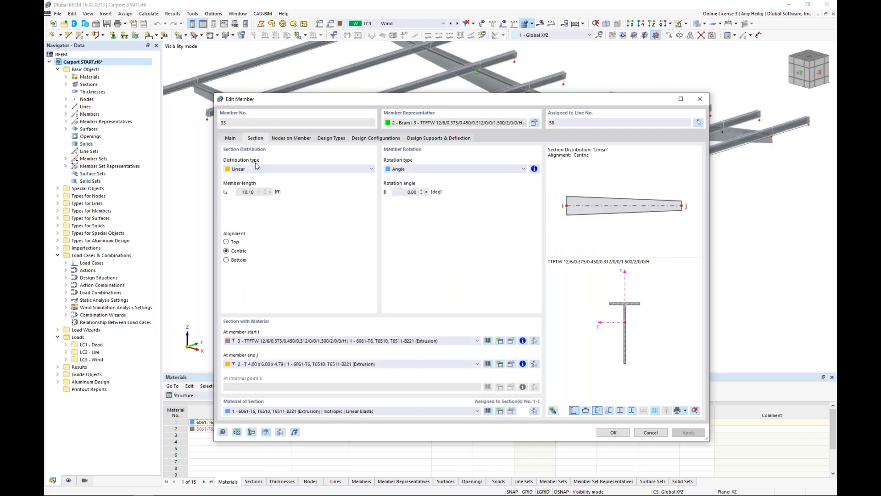
pyautogui.moveTo(376, 102); pyautogui.dragTo(403, 321)
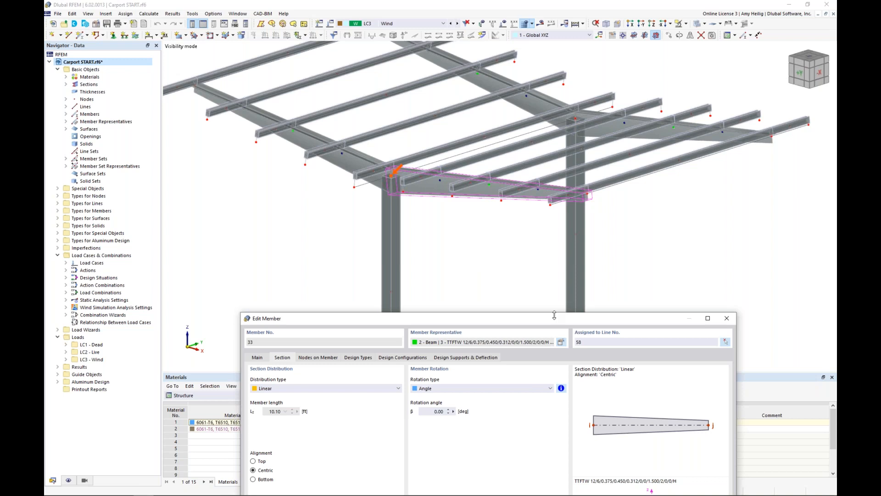
pyautogui.moveTo(554, 322); pyautogui.dragTo(542, 93)
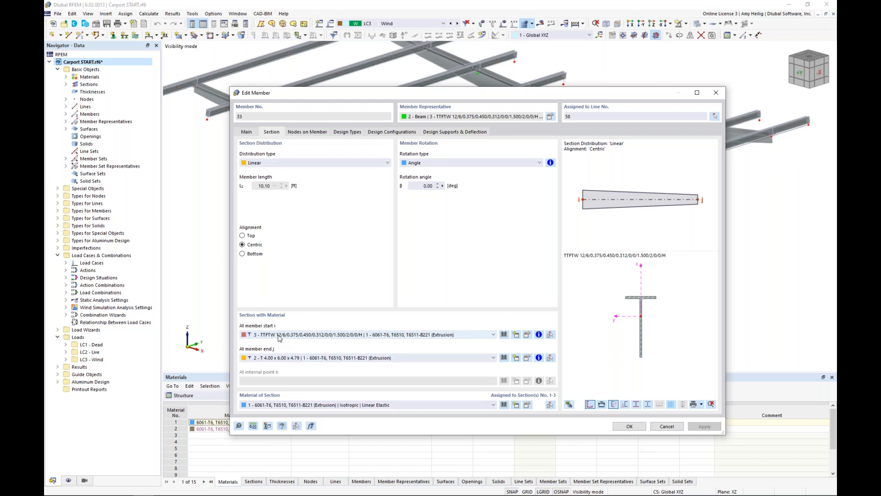
# Look up the standardized T 4.00 x 6.00 x 4.79 section from ADM 2020 Table 14 in the library for the beam's end.
pyautogui.click(504, 358)
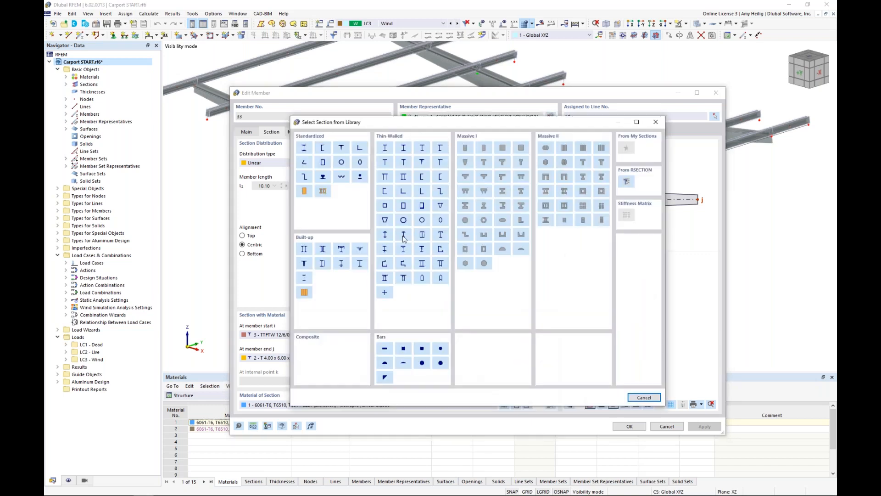
pyautogui.click(345, 151)
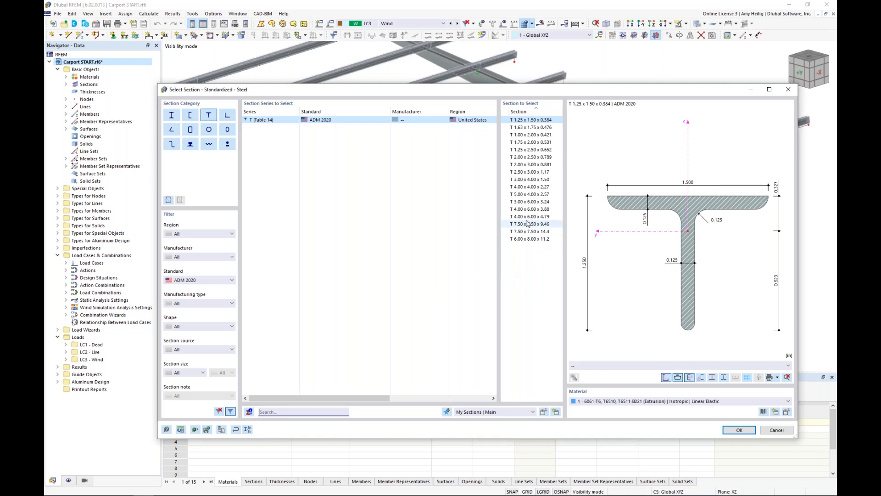
pyautogui.click(558, 217)
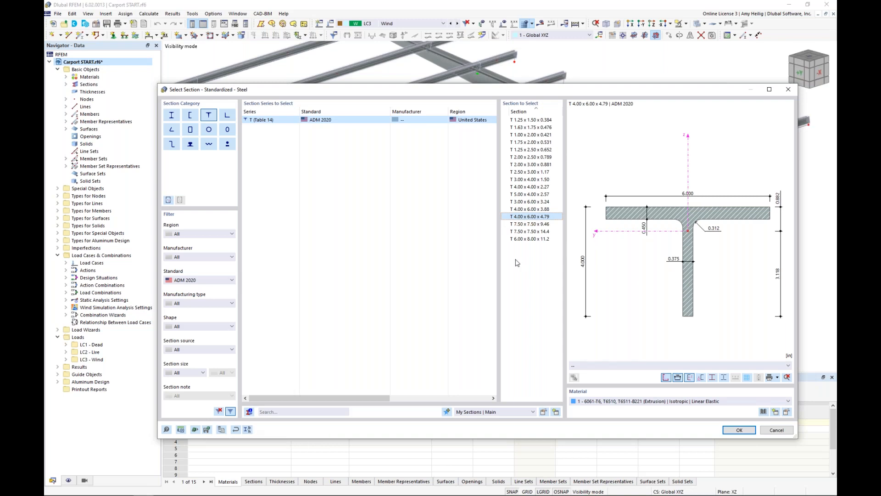
# Convert the T-section to a parametric section, try a depth d of 12 in, cancel the selection and close the beam's settings.
pyautogui.click(247, 429)
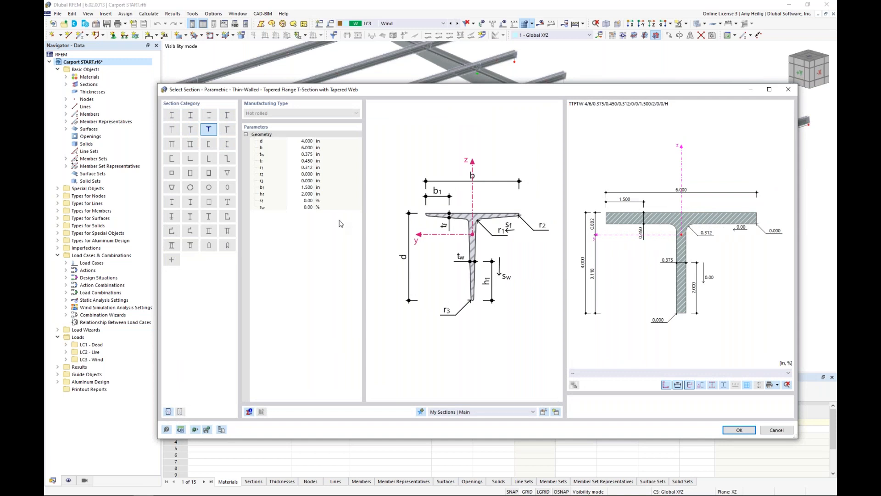
pyautogui.click(303, 143)
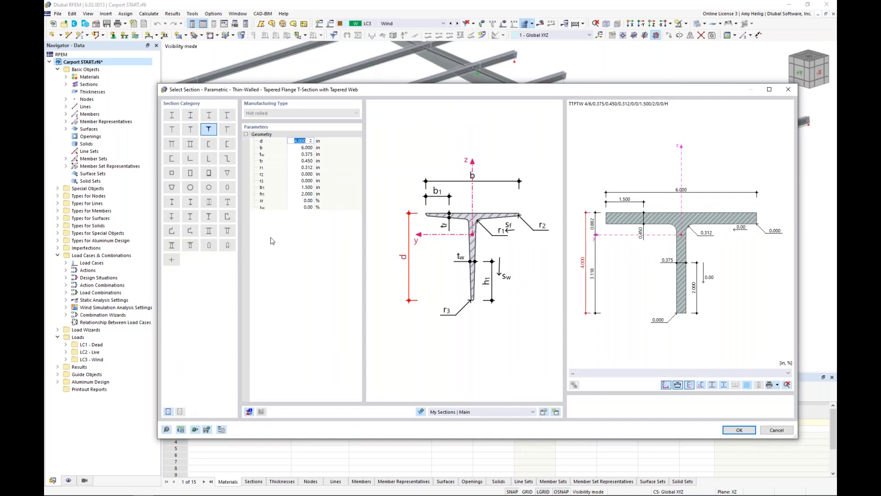
pyautogui.write('12')
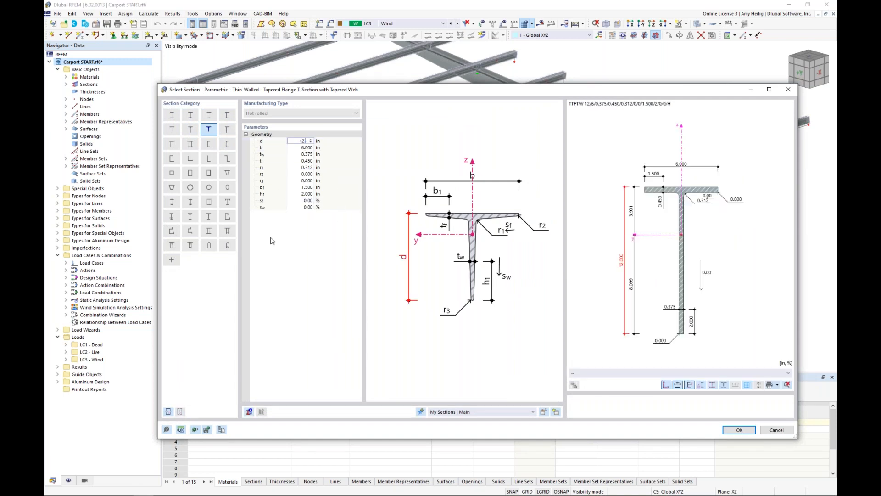
pyautogui.write('.')
pyautogui.press('Tab')
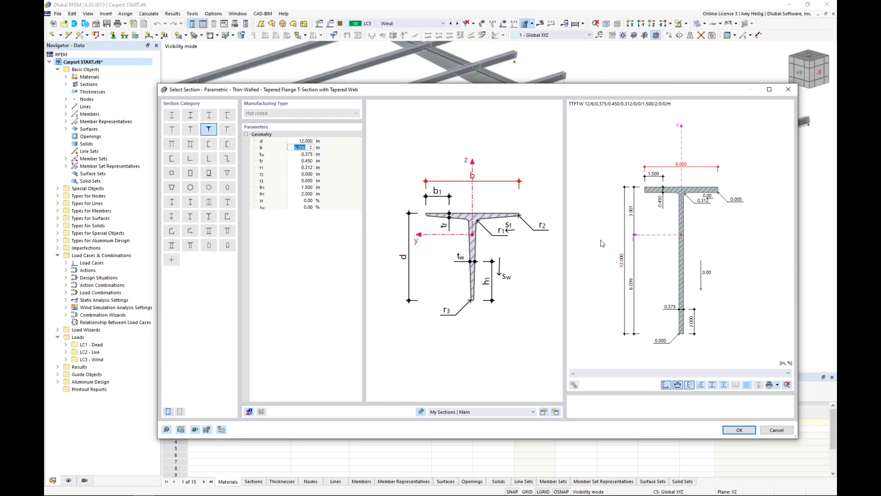
pyautogui.click(777, 430)
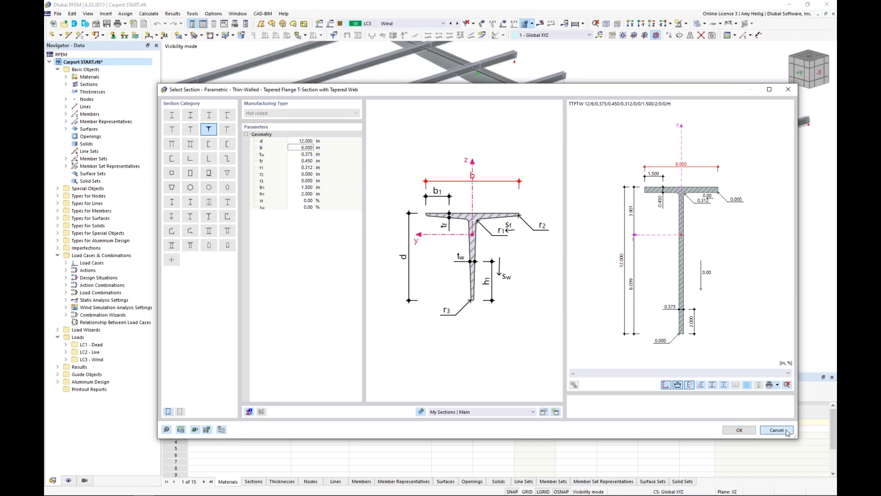
pyautogui.click(777, 429)
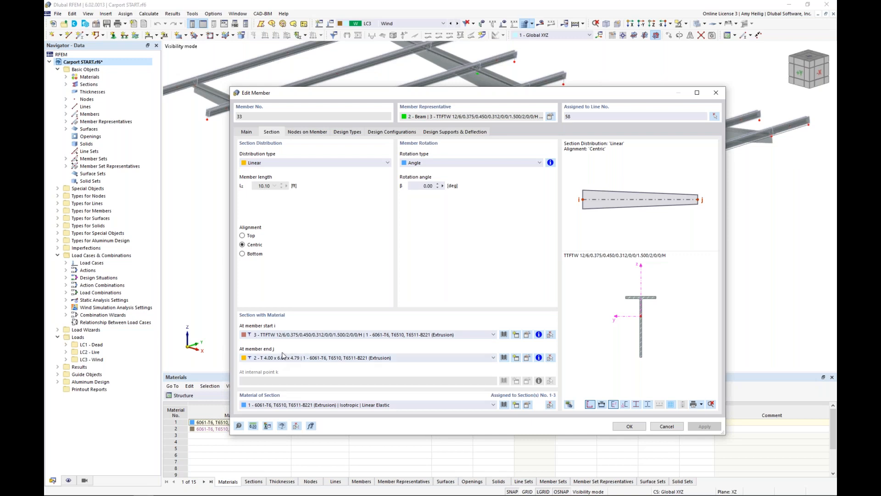
pyautogui.click(247, 133)
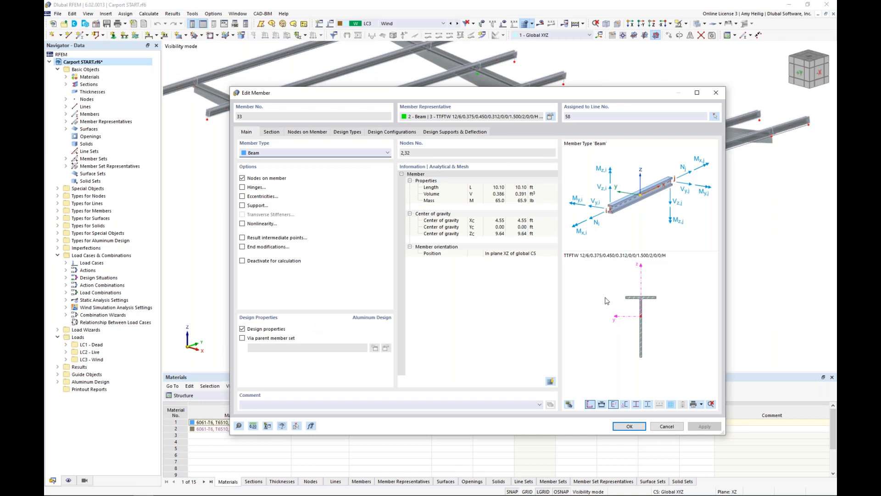
pyautogui.click(630, 426)
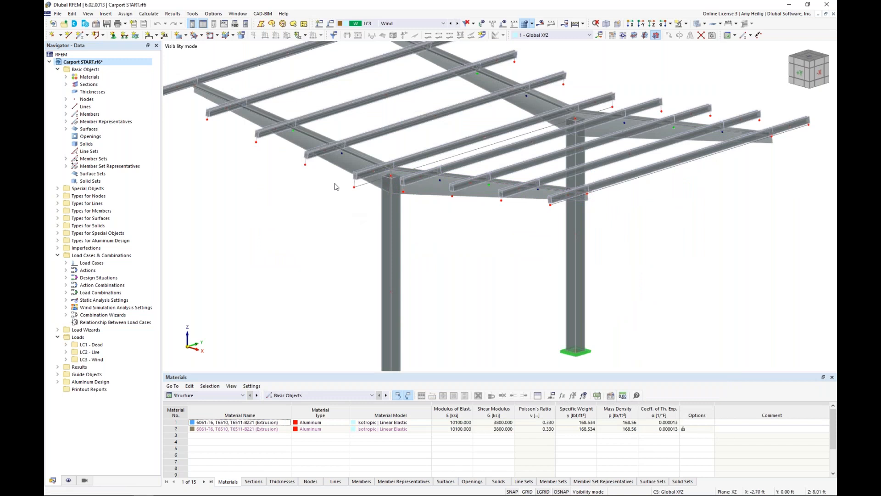
# Change the model's display style to show the hollow profiles and examine the purlin's extruded cross-section at its free end.
pyautogui.scroll(5, 342, 188)
pyautogui.scroll(-4, 361, 207)
pyautogui.keyDown('ctrl'); pyautogui.moveTo(359, 208); pyautogui.dragTo(346, 214, button='middle'); pyautogui.keyUp('ctrl')
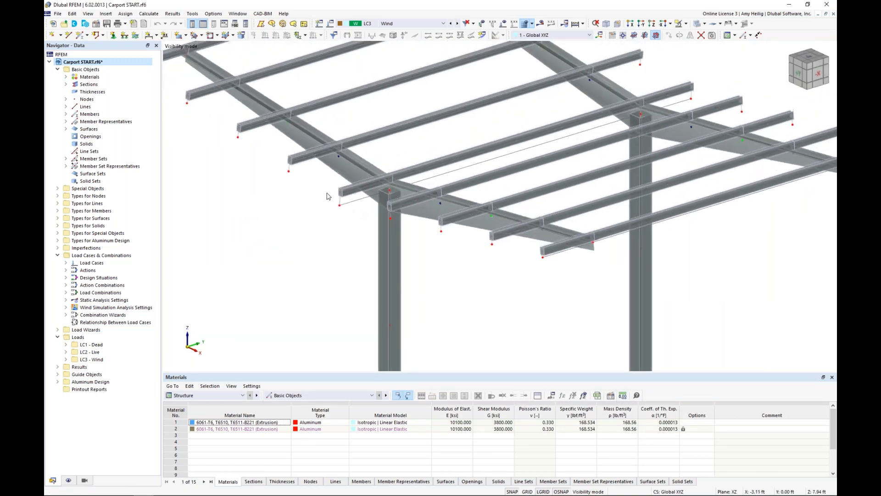
pyautogui.scroll(8, 328, 196)
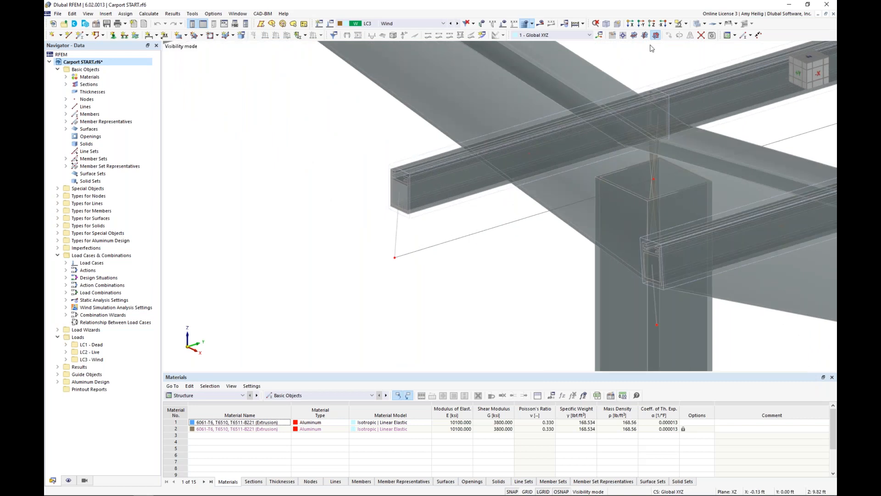
pyautogui.click(697, 24)
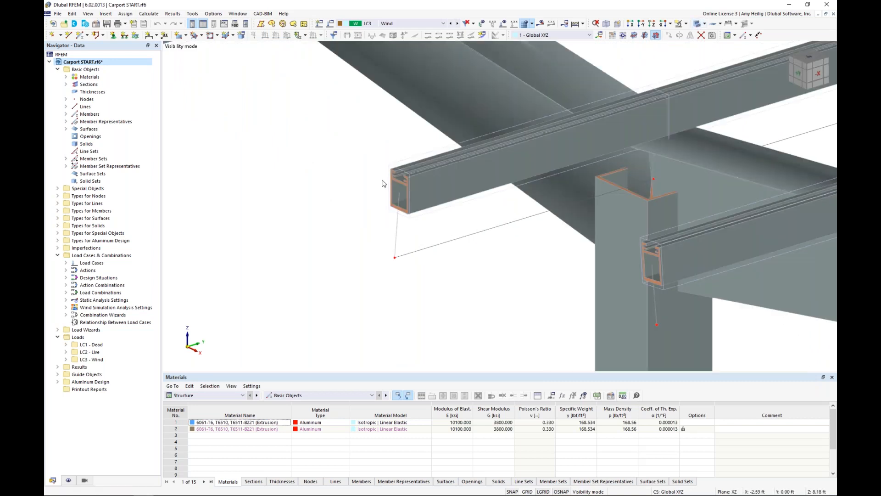
pyautogui.scroll(5, 383, 183)
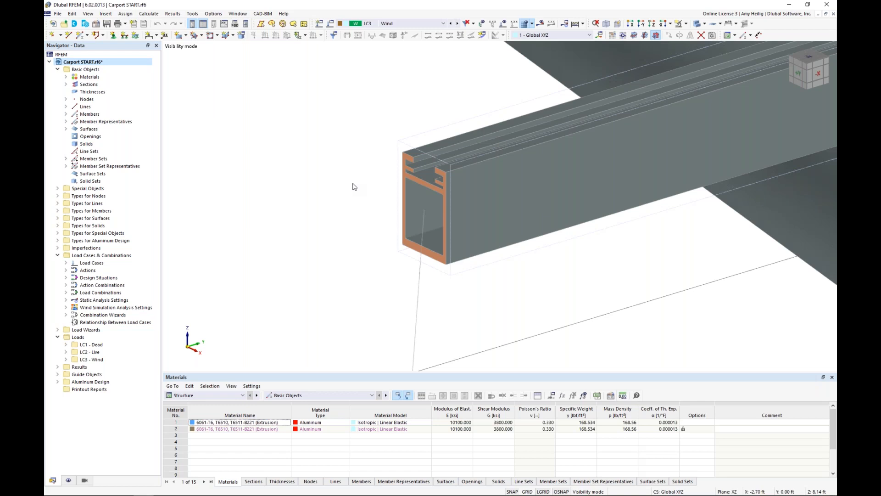
# Open the purlin's section settings, look up the RSECTION import option in the section library, and leave without choosing a section.
pyautogui.doubleClick(541, 180)
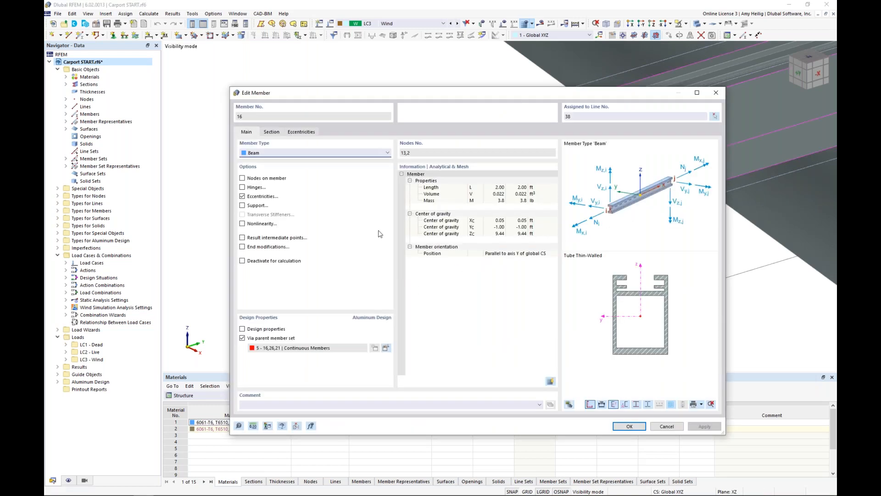
pyautogui.click(276, 133)
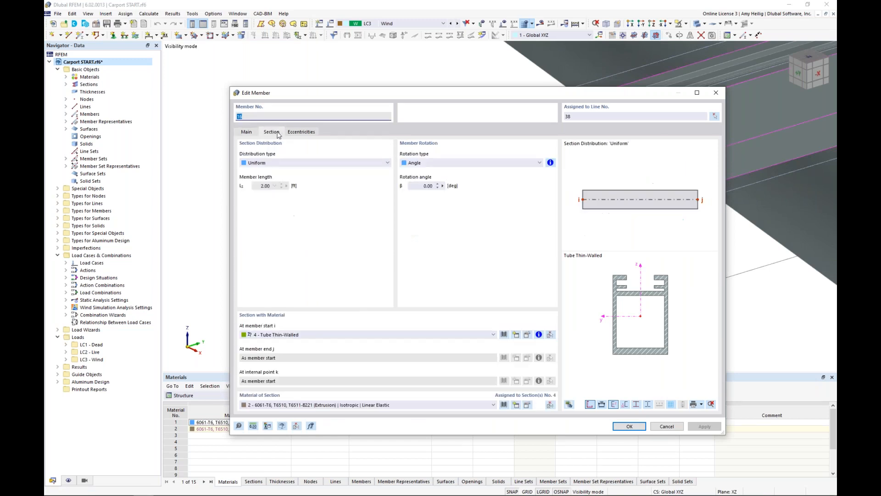
pyautogui.click(504, 335)
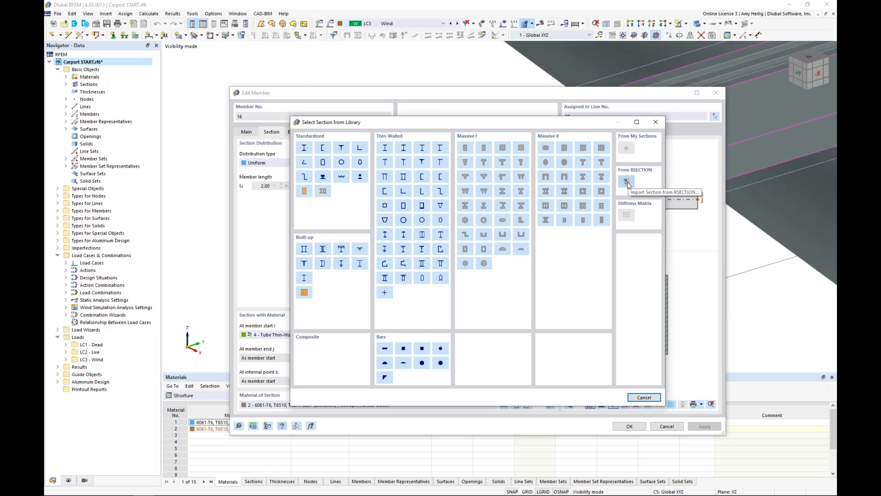
pyautogui.click(644, 397)
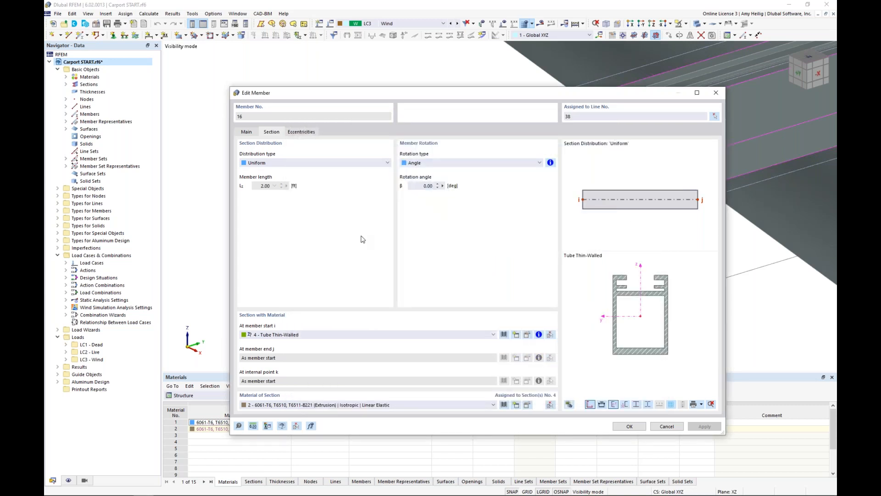
# Review the purlin's start eccentricity and the available eccentricity types, keep Relative to Section, and close the eccentricity definition.
pyautogui.click(247, 133)
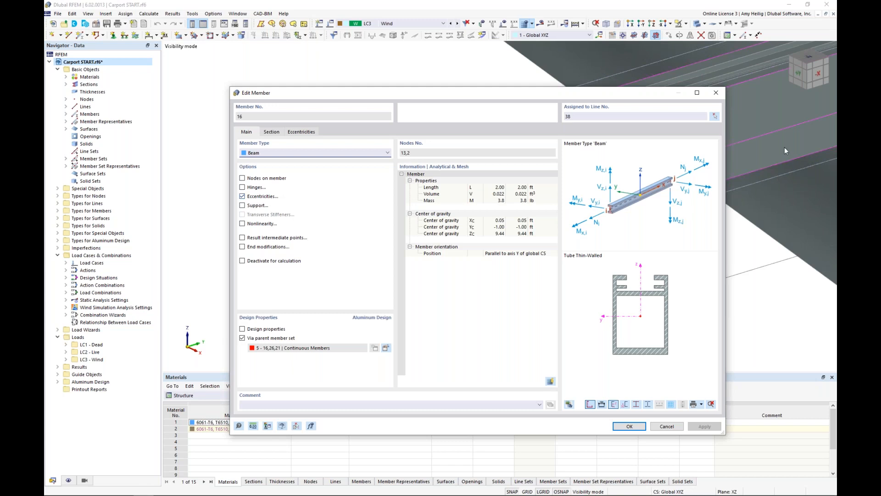
pyautogui.click(303, 132)
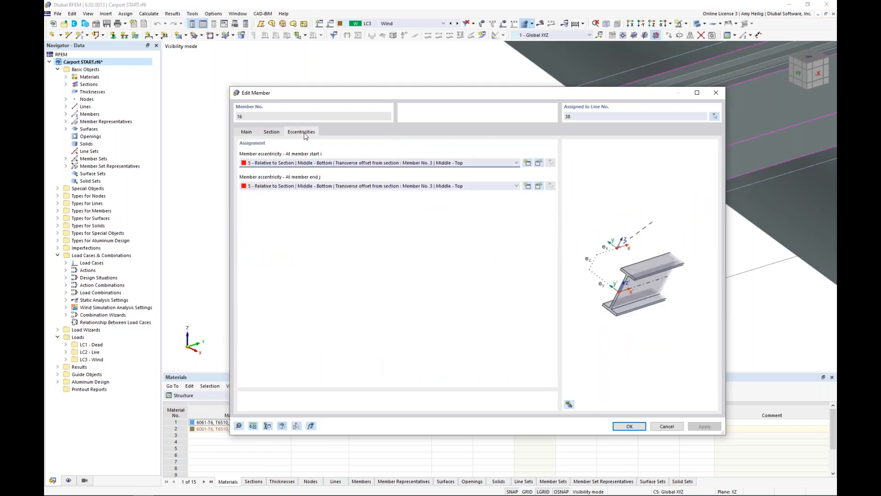
pyautogui.click(539, 163)
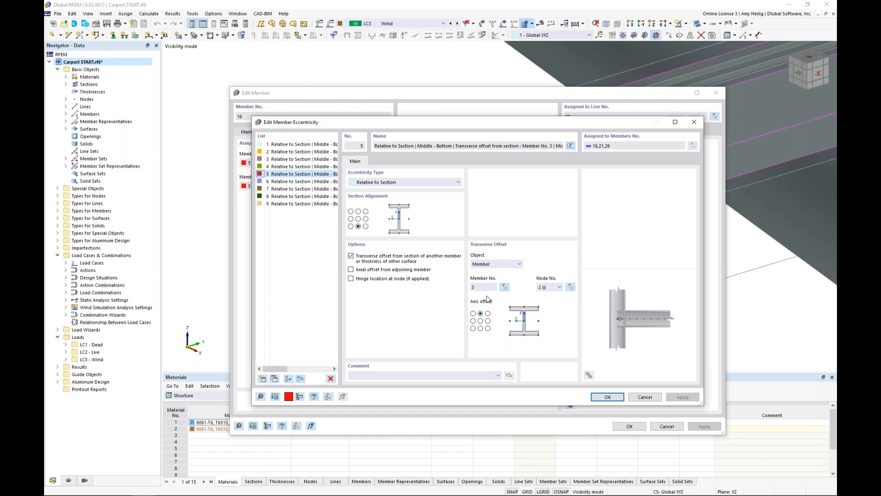
pyautogui.click(406, 183)
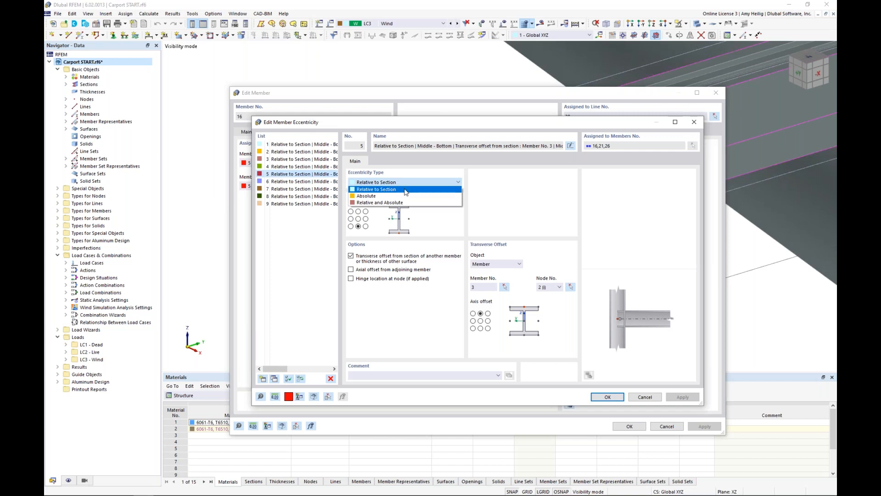
pyautogui.click(448, 229)
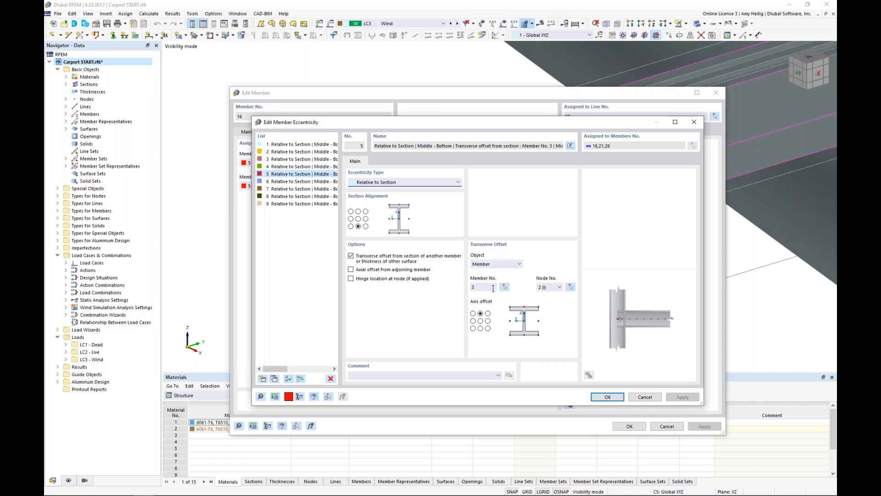
pyautogui.click(421, 183)
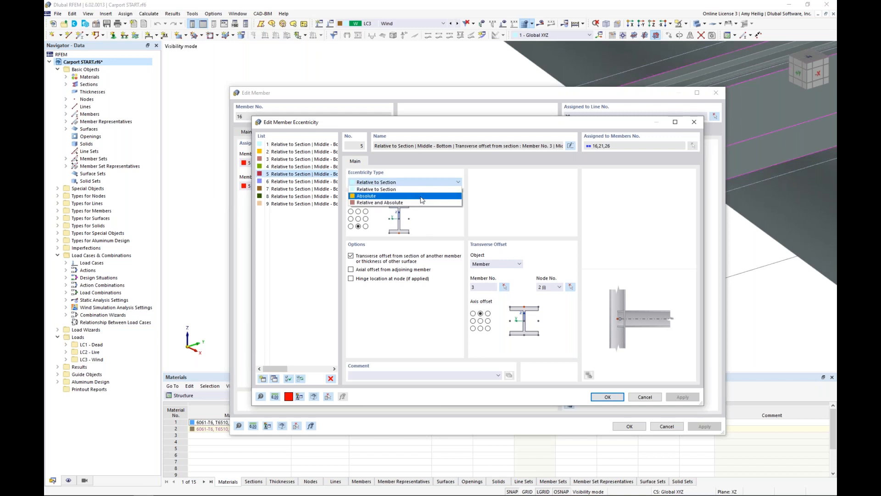
pyautogui.click(498, 210)
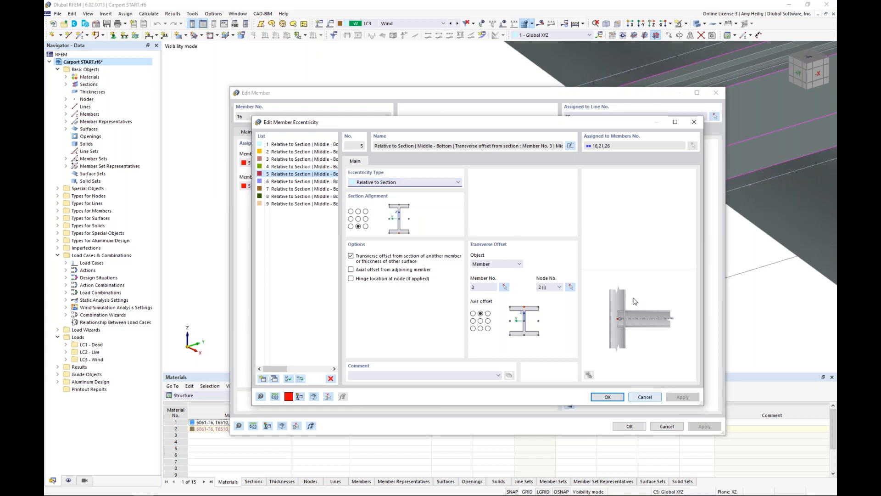
pyautogui.click(607, 397)
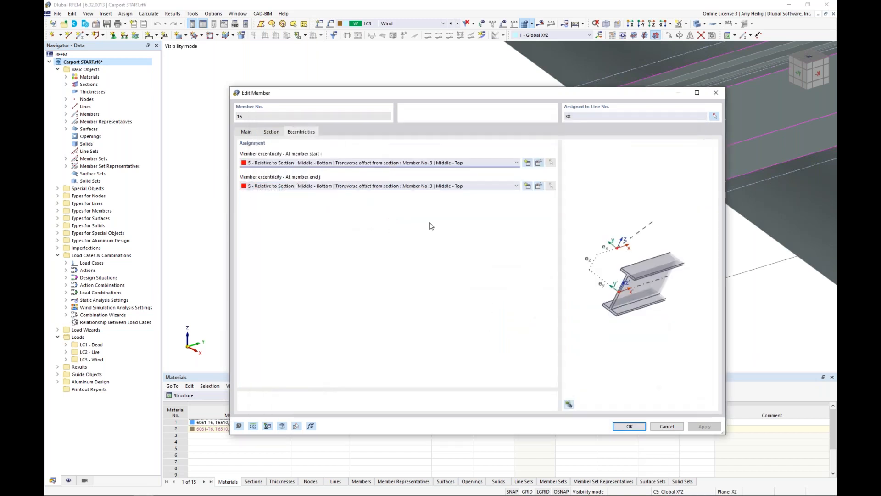
pyautogui.click(247, 132)
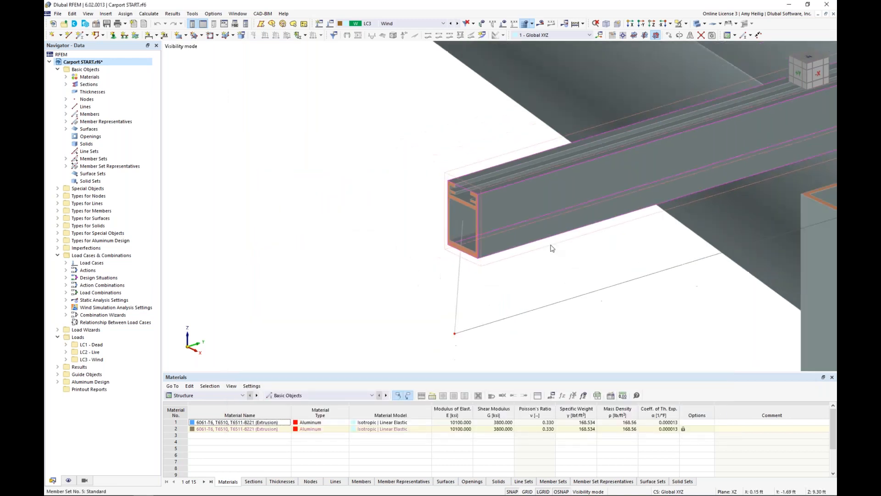
# Switch the carport model to the wireframe display and examine the purlins' member lines along the beams.
pyautogui.scroll(-5, 552, 248)
pyautogui.scroll(-3, 552, 248)
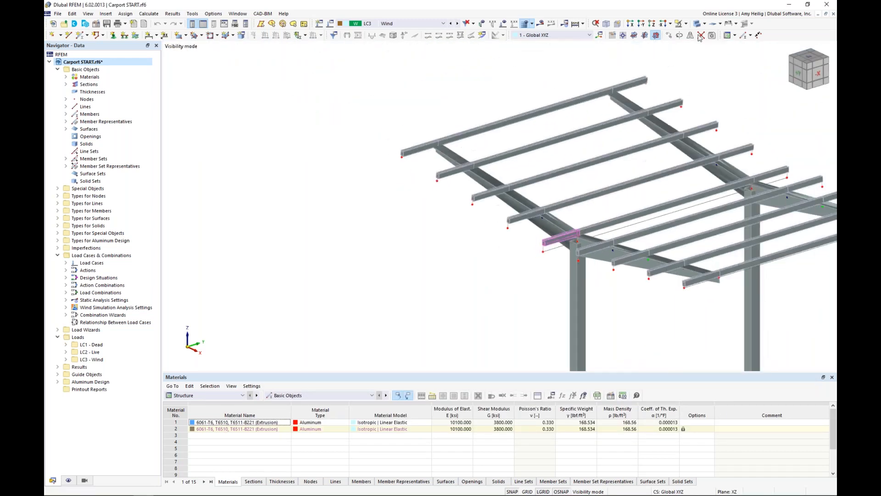
pyautogui.moveTo(701, 98); pyautogui.dragTo(567, 97, button='middle')
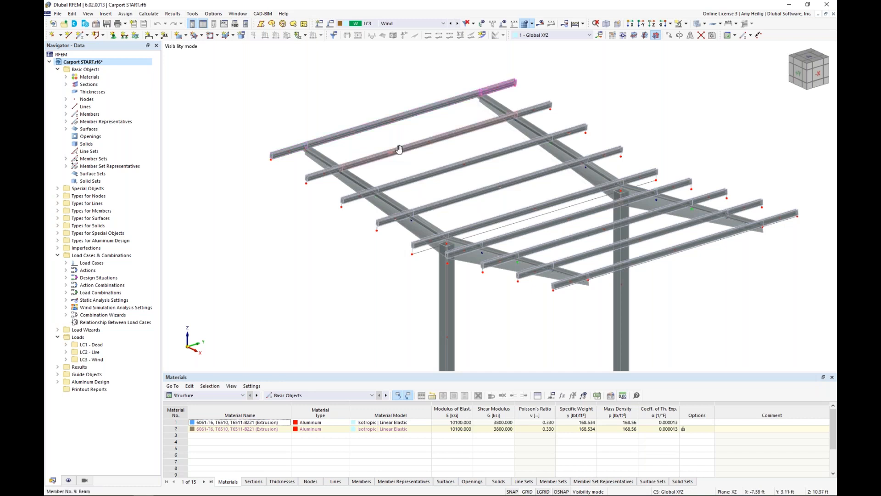
pyautogui.keyDown('ctrl'); pyautogui.moveTo(399, 149); pyautogui.dragTo(398, 152, button='middle'); pyautogui.keyUp('ctrl')
pyautogui.scroll(2, 360, 155)
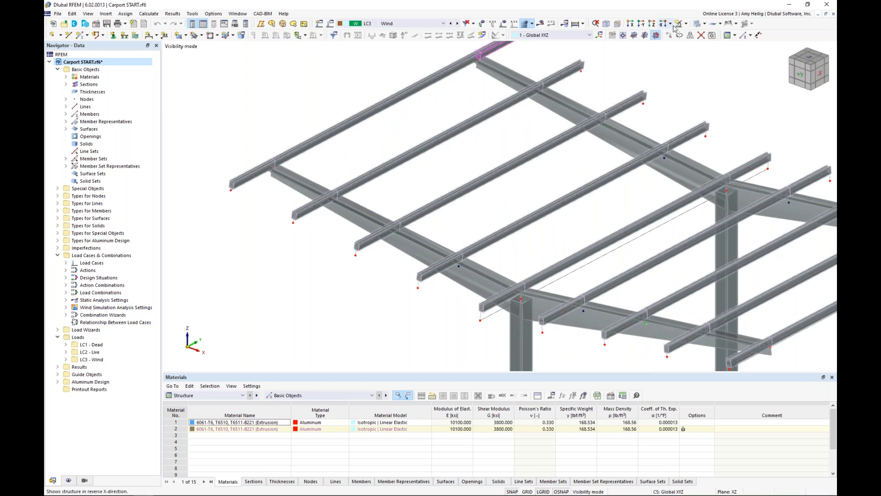
pyautogui.click(675, 28)
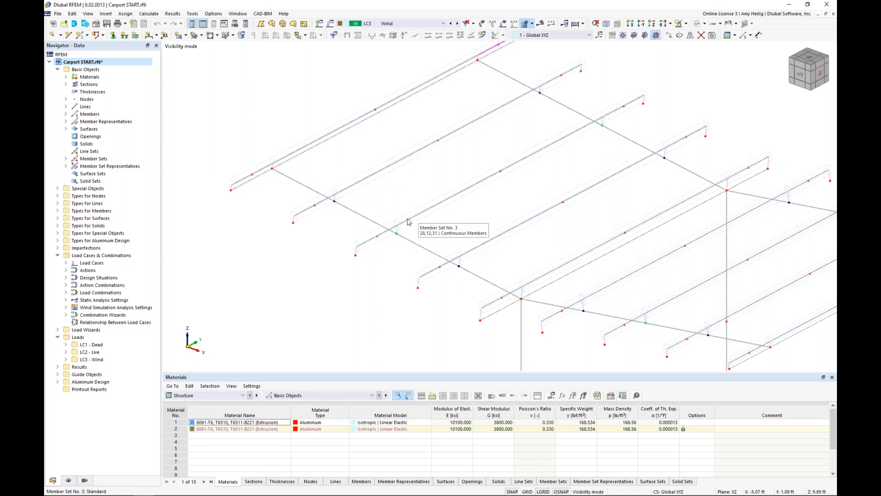
pyautogui.moveTo(325, 171); pyautogui.dragTo(360, 209, button='middle')
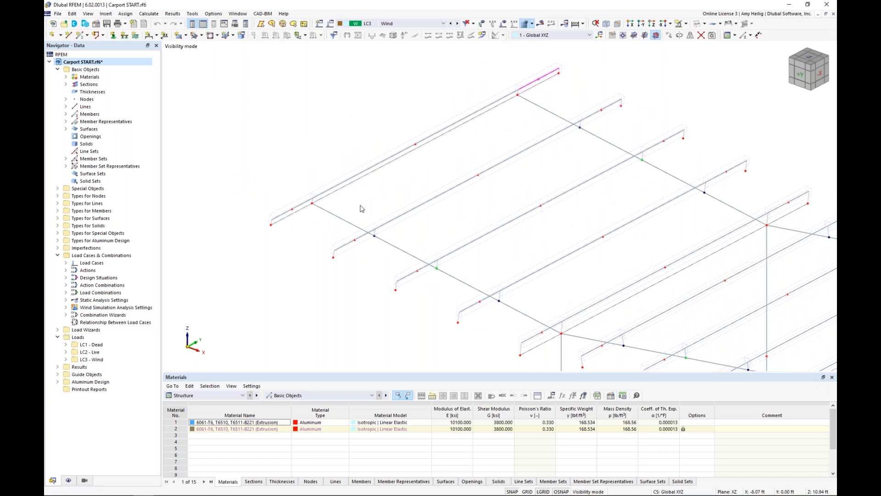
# Select all the purlin members in the -X view, look up the continuous member sets detectable from them, and cancel without creating any.
pyautogui.scroll(-5, 361, 209)
pyautogui.moveTo(501, 273)
pyautogui.keyDown('ctrl'); pyautogui.mouseDown(button='middle')
pyautogui.moveTo(480, 268)
pyautogui.moveTo(496, 283)
pyautogui.mouseUp(button='middle'); pyautogui.keyUp('ctrl')
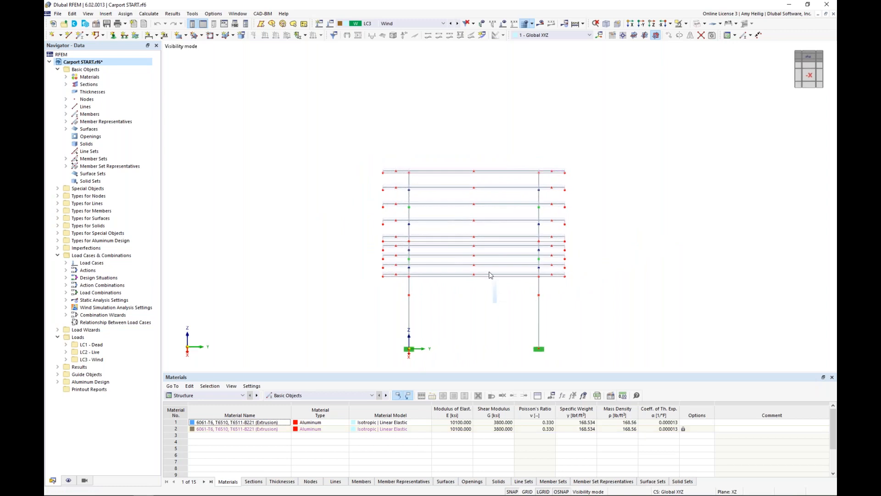
pyautogui.moveTo(477, 211); pyautogui.dragTo(452, 144)
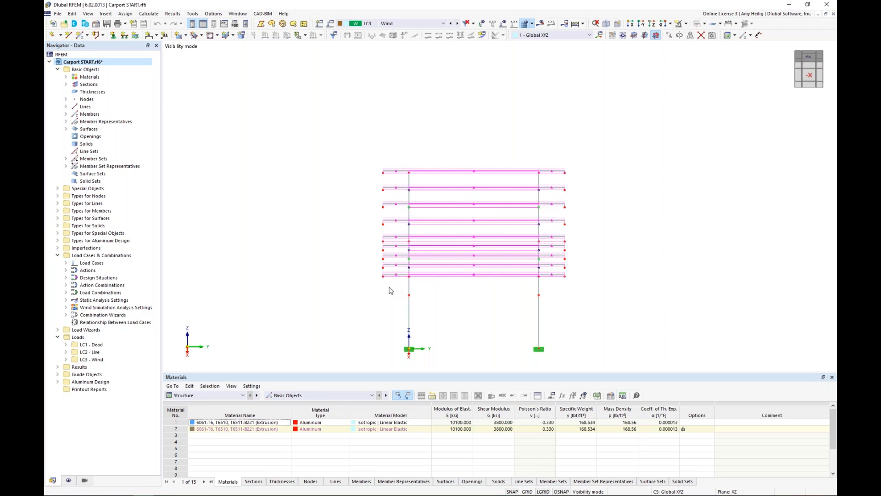
pyautogui.moveTo(389, 289); pyautogui.dragTo(354, 148)
pyautogui.moveTo(597, 298); pyautogui.dragTo(557, 190)
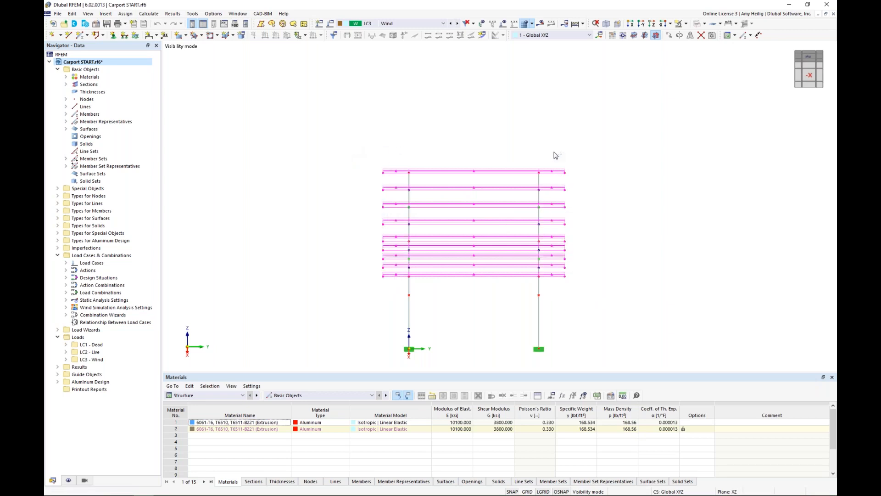
pyautogui.rightClick(510, 171)
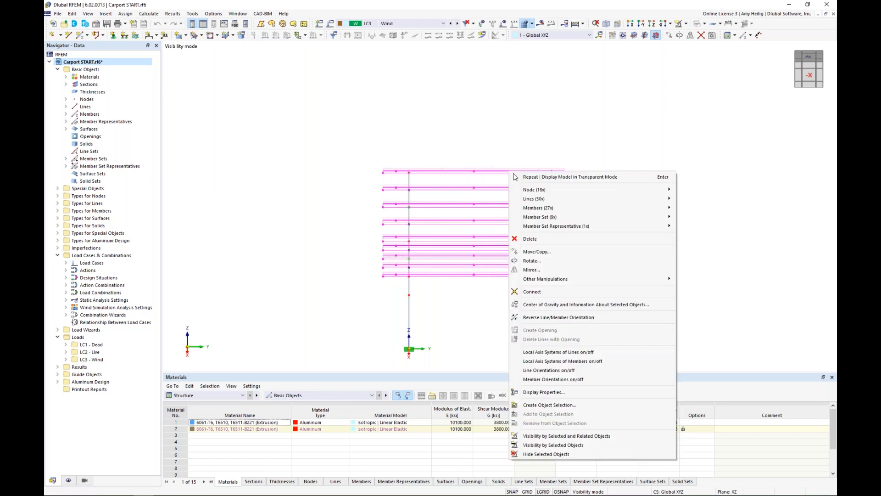
pyautogui.moveTo(539, 209)
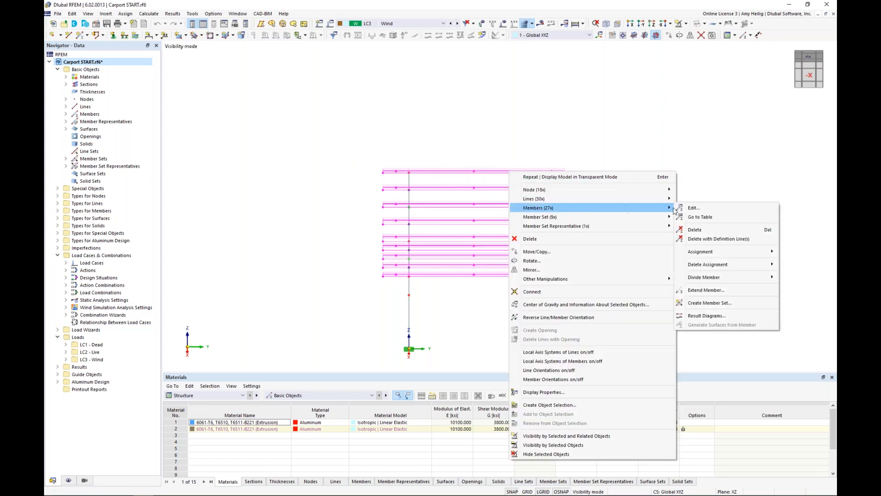
pyautogui.click(710, 303)
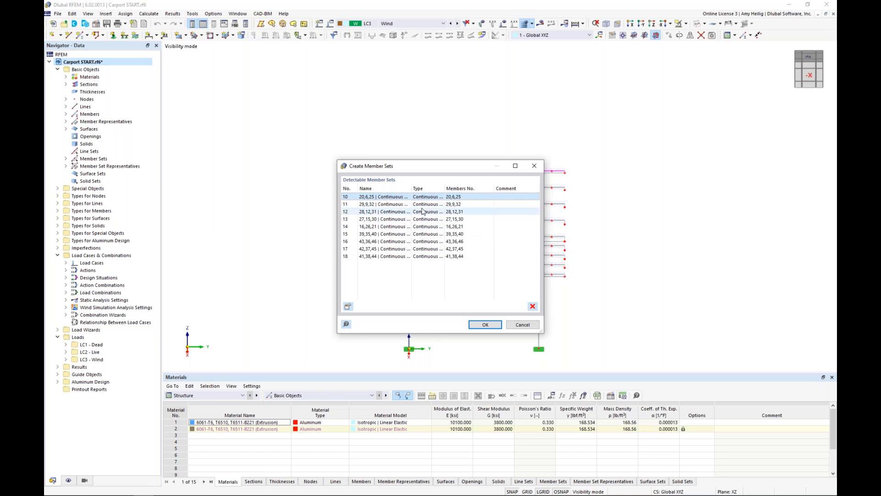
pyautogui.click(485, 324)
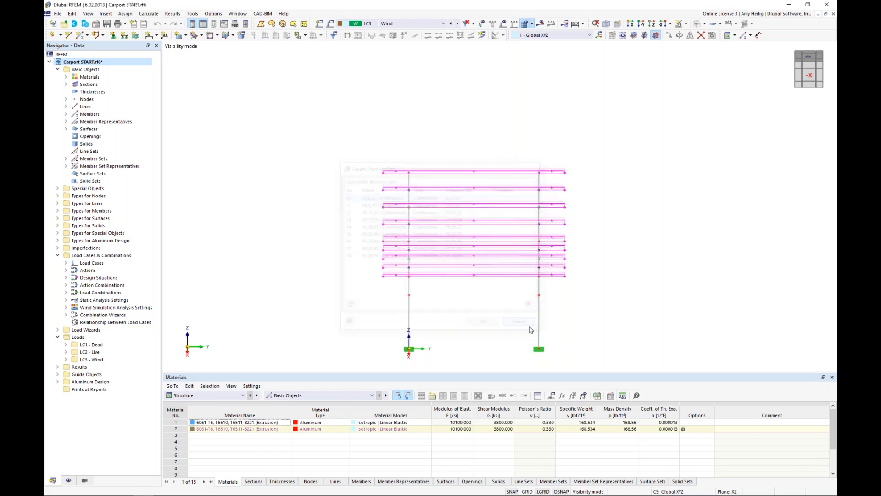
# Examine the member set at the edge purlin and review the list of continuous member sets defined in the model.
pyautogui.keyDown('ctrl'); pyautogui.moveTo(327, 255); pyautogui.dragTo(378, 266, button='middle'); pyautogui.keyUp('ctrl')
pyautogui.scroll(6, 359, 201)
pyautogui.scroll(2, 360, 201)
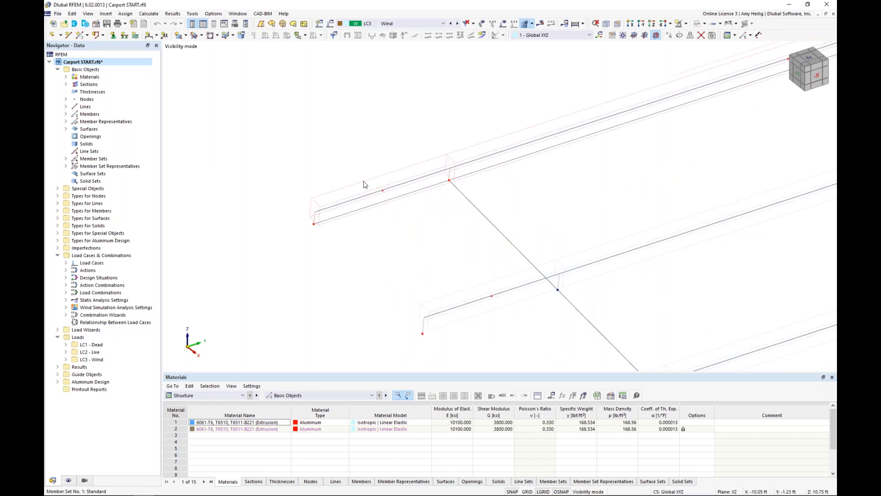
pyautogui.scroll(2, 353, 184)
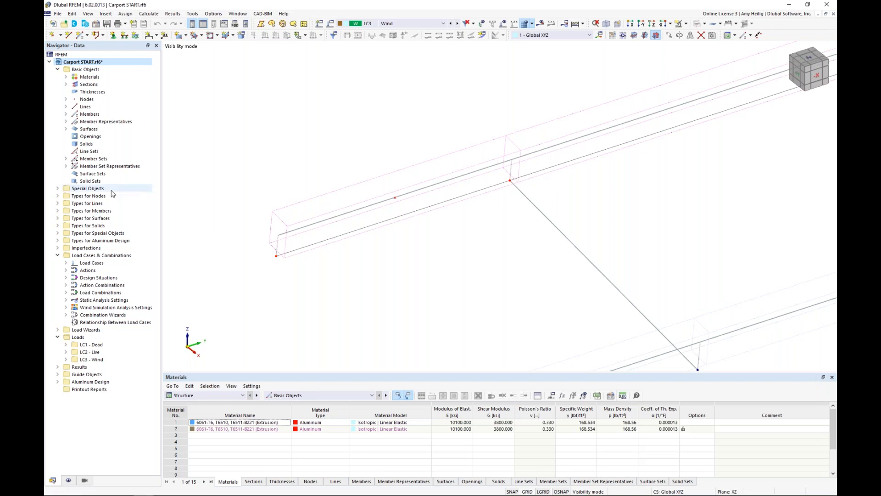
pyautogui.click(66, 159)
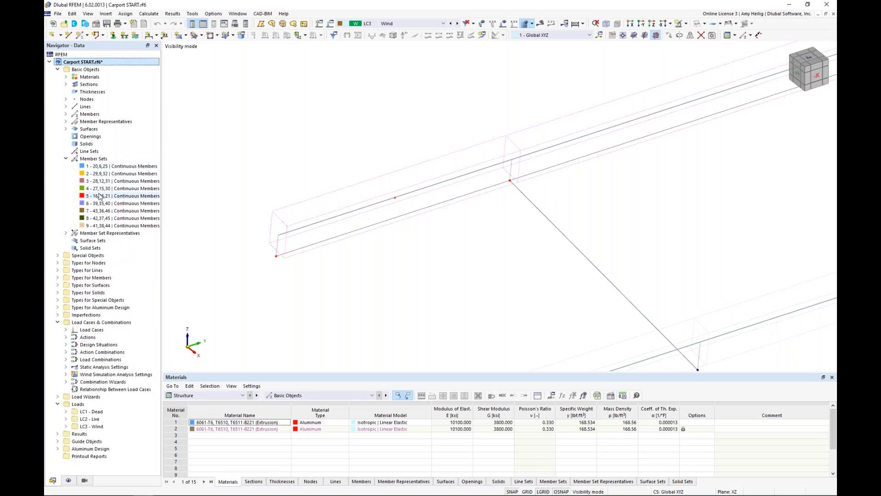
pyautogui.click(66, 158)
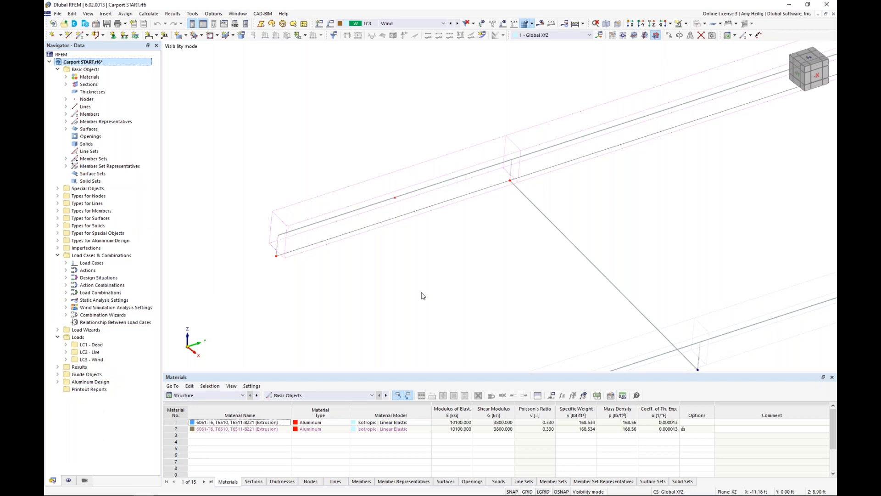
# Show the whole carport and restore the solid display of its members.
pyautogui.scroll(-5, 424, 294)
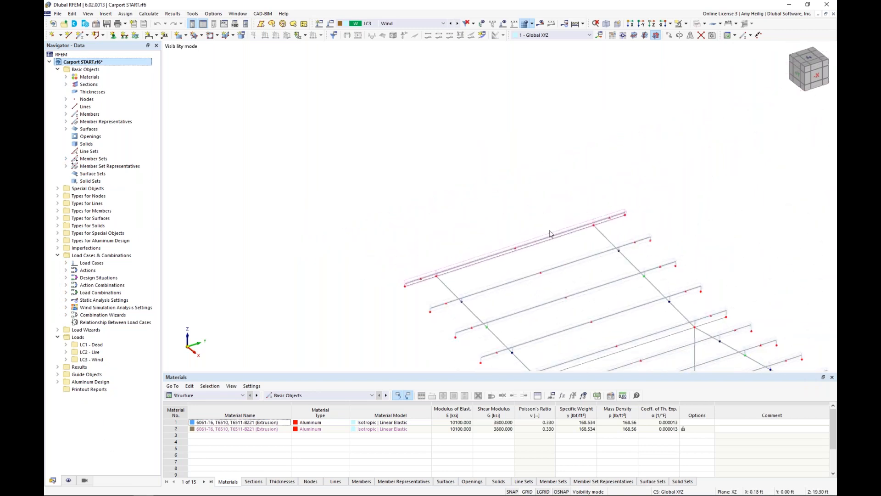
pyautogui.moveTo(577, 268); pyautogui.dragTo(427, 133, button='middle')
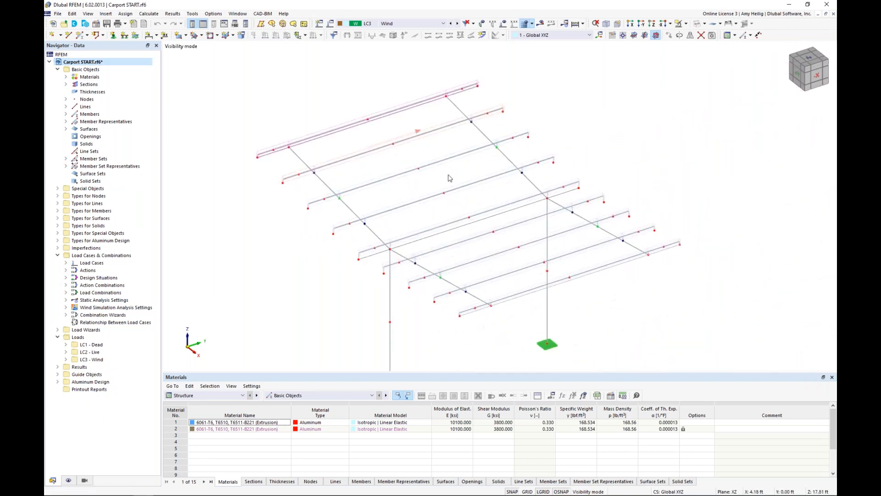
pyautogui.keyDown('ctrl'); pyautogui.moveTo(488, 245); pyautogui.dragTo(490, 231, button='middle'); pyautogui.keyUp('ctrl')
pyautogui.scroll(-1, 490, 233)
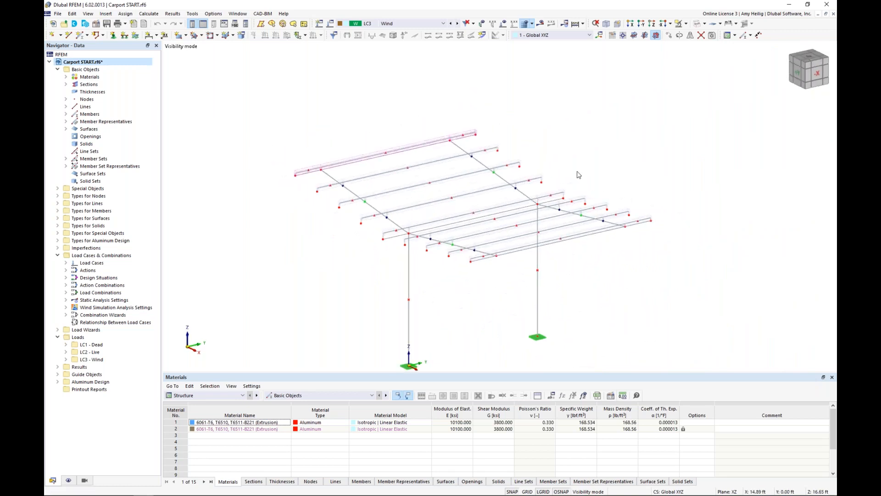
pyautogui.click(703, 23)
pyautogui.click(717, 43)
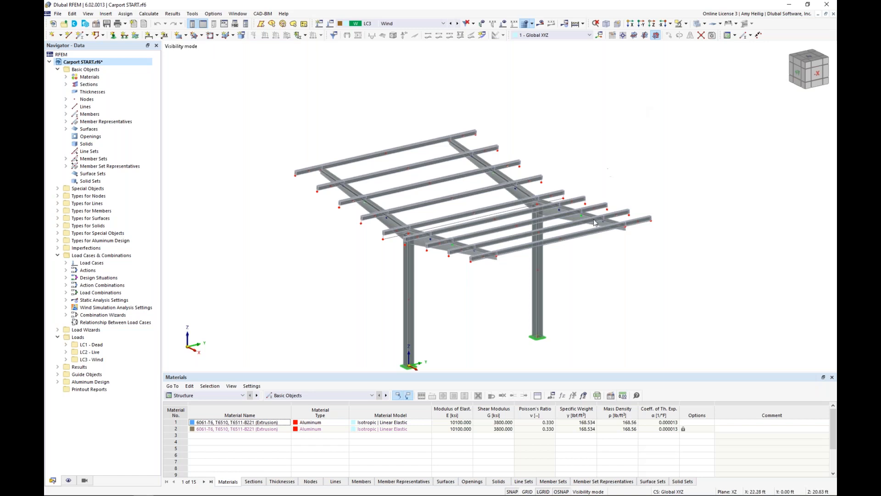
pyautogui.moveTo(580, 243); pyautogui.dragTo(563, 225, button='middle')
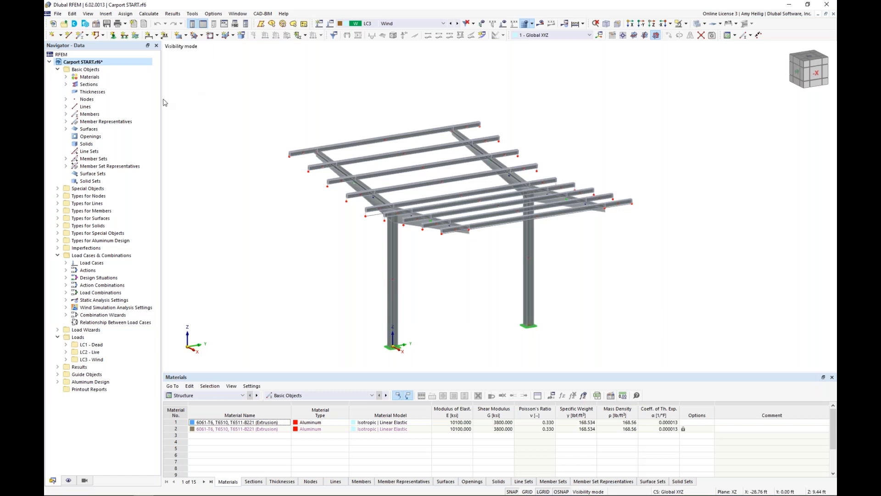
# Open the column member representative with section RT 6 x 6 x 0.250 and show its aluminum design type assignments.
pyautogui.click(66, 121)
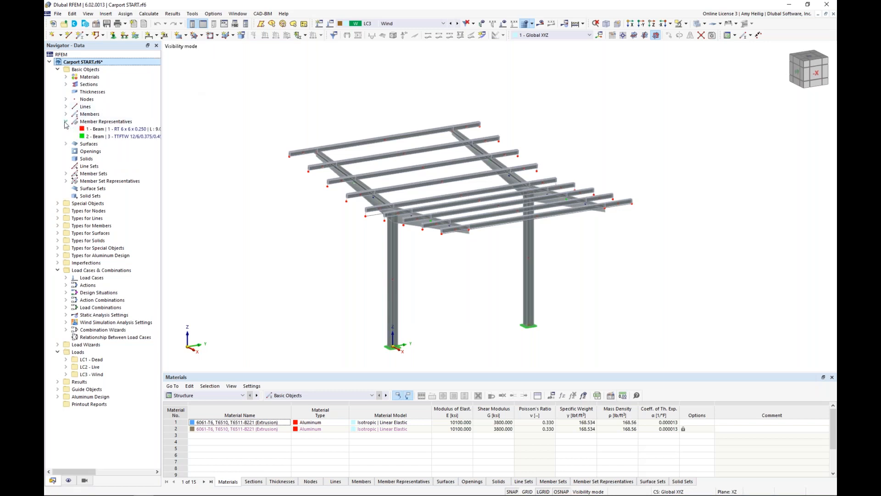
pyautogui.click(97, 131)
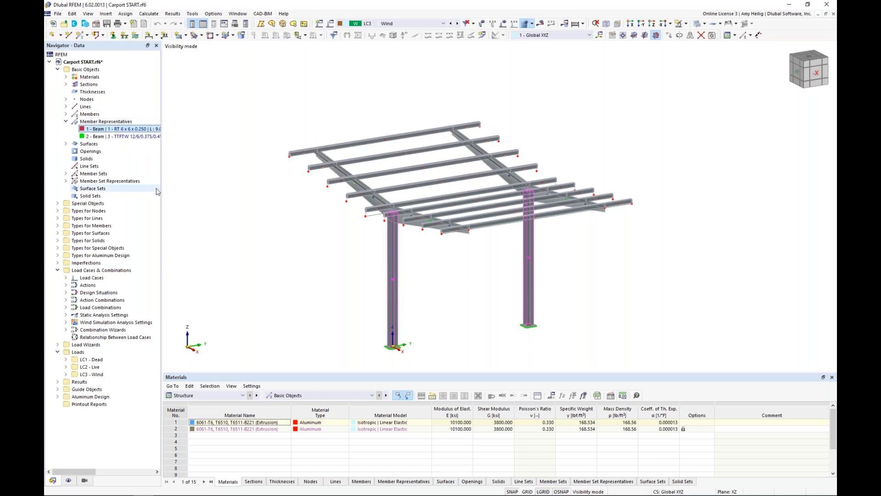
pyautogui.doubleClick(91, 130)
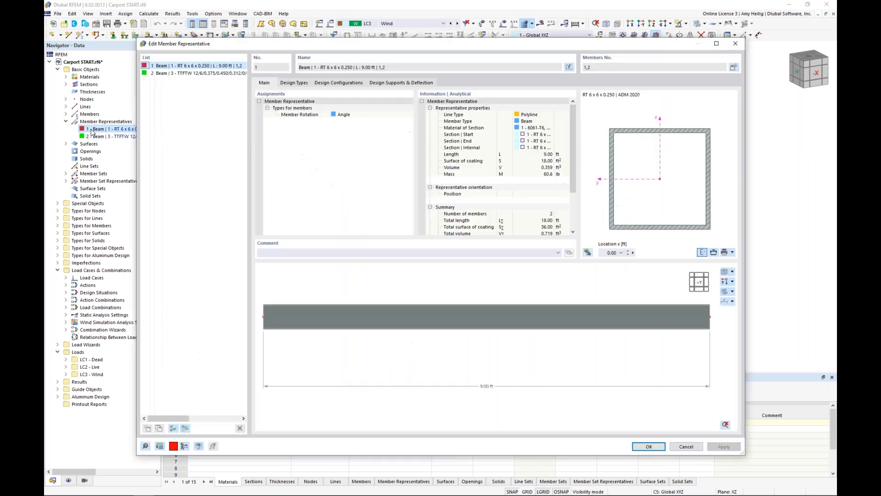
pyautogui.click(301, 83)
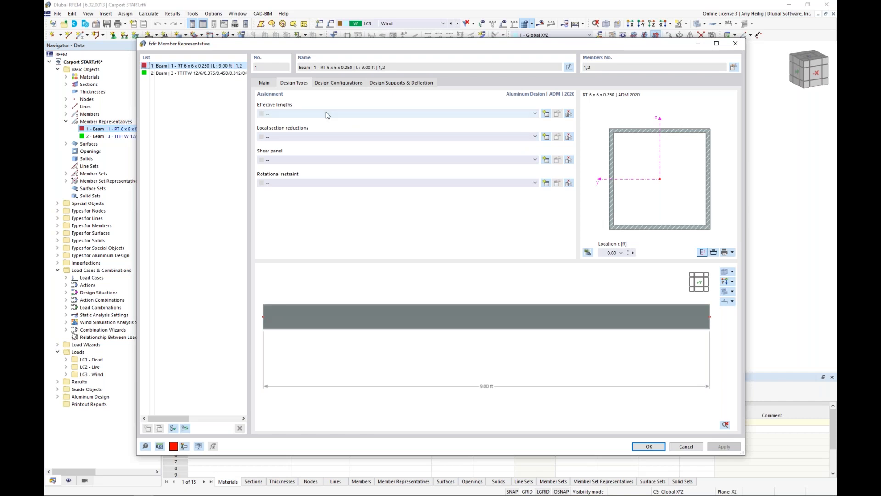
# Create an effective lengths definition for the columns, compare the User-Defined and chapter F methods for the buckling moment, and keep Eigenvalue method.
pyautogui.click(546, 116)
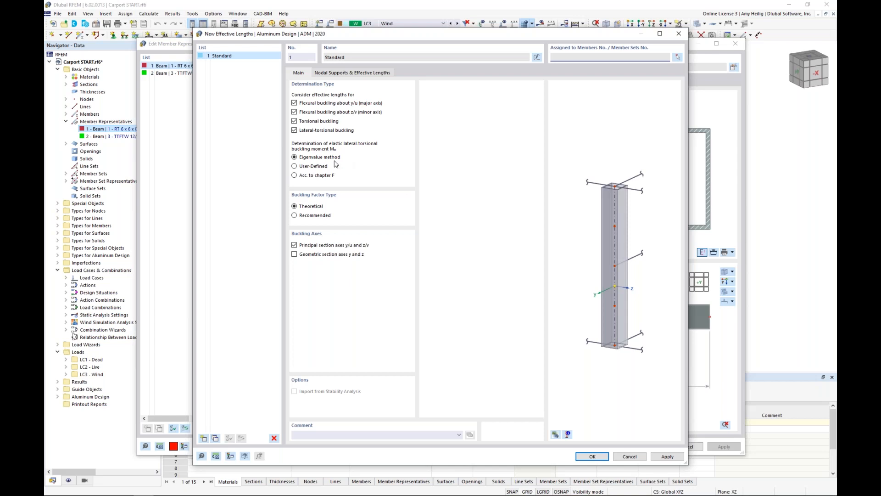
pyautogui.click(296, 166)
pyautogui.click(295, 176)
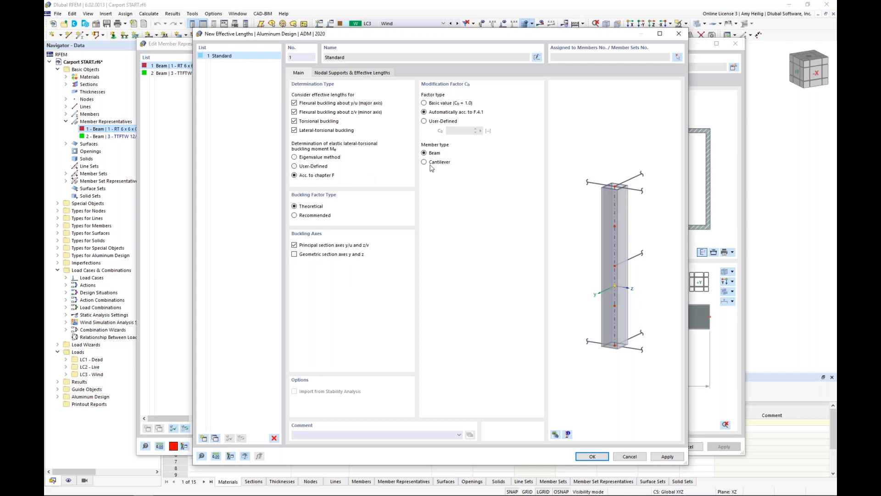
pyautogui.click(294, 157)
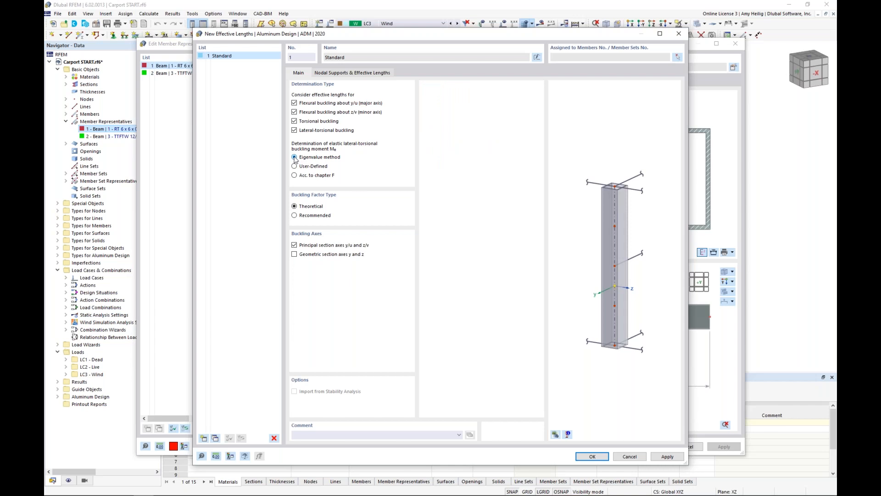
# Exclude torsional and lateral-torsional buckling from the columns' effective lengths, review the nodal supports and length factors, and confirm the definition.
pyautogui.click(294, 130)
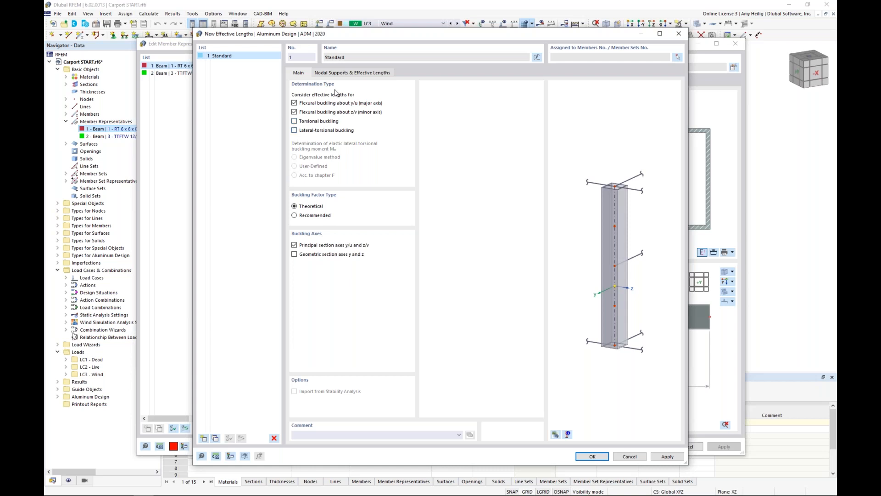
pyautogui.click(341, 74)
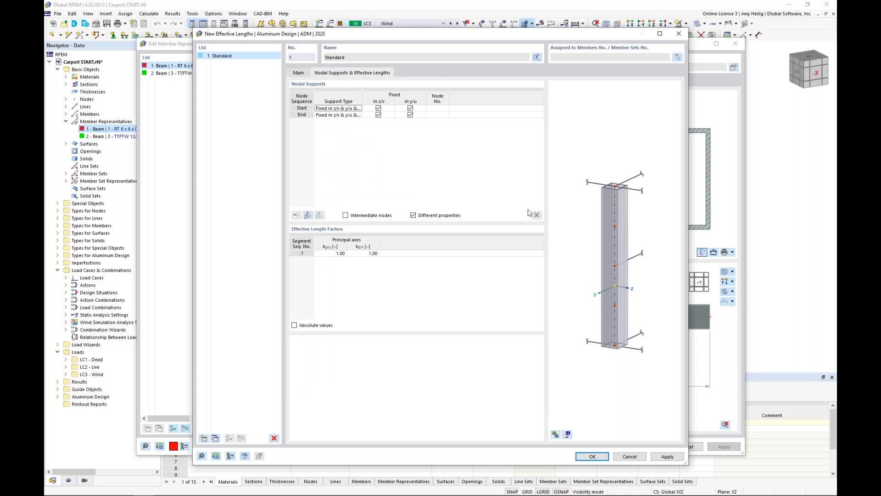
pyautogui.click(592, 456)
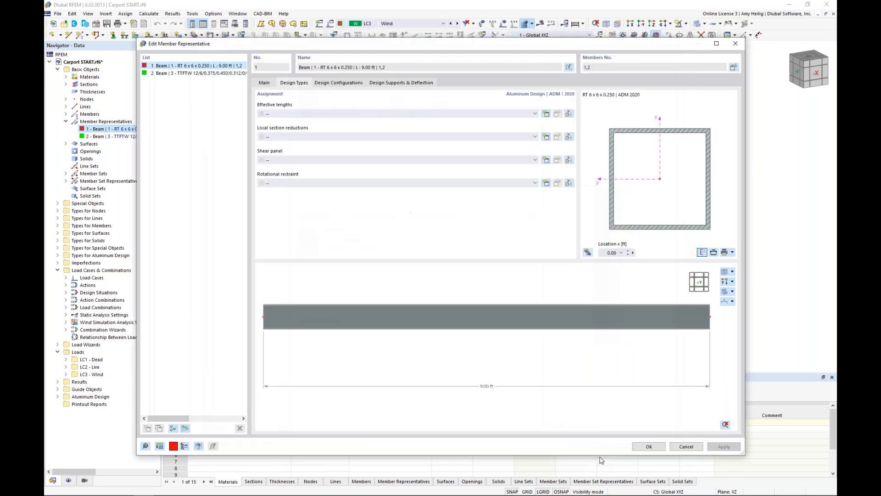
# Reopen the columns' effective lengths definition and examine the assigned columns with their end supports in the model preview.
pyautogui.click(558, 114)
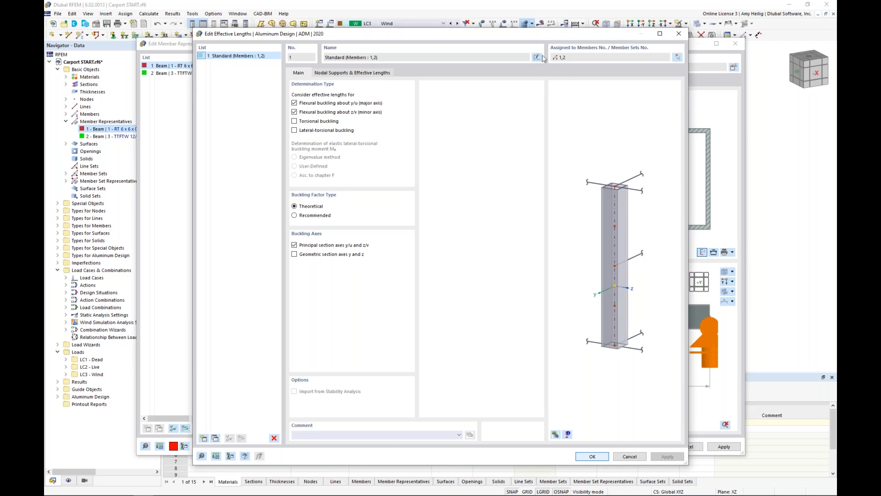
pyautogui.click(555, 434)
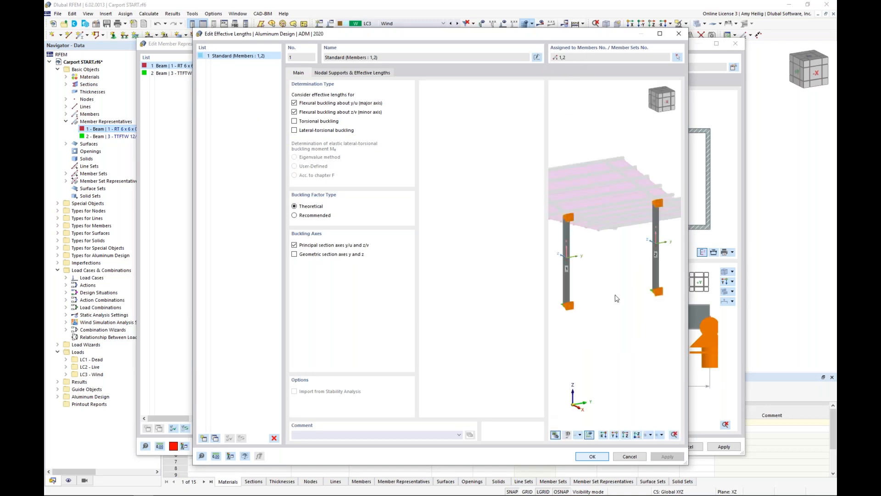
pyautogui.scroll(4, 578, 263)
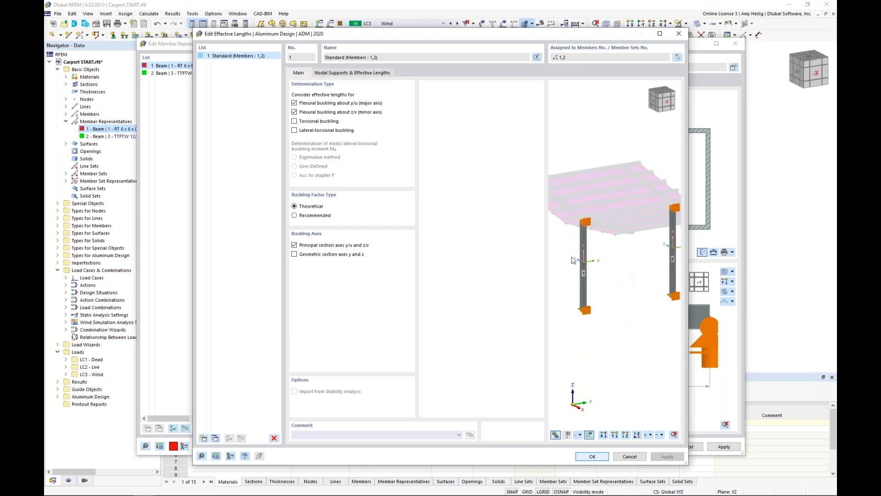
pyautogui.scroll(5, 573, 260)
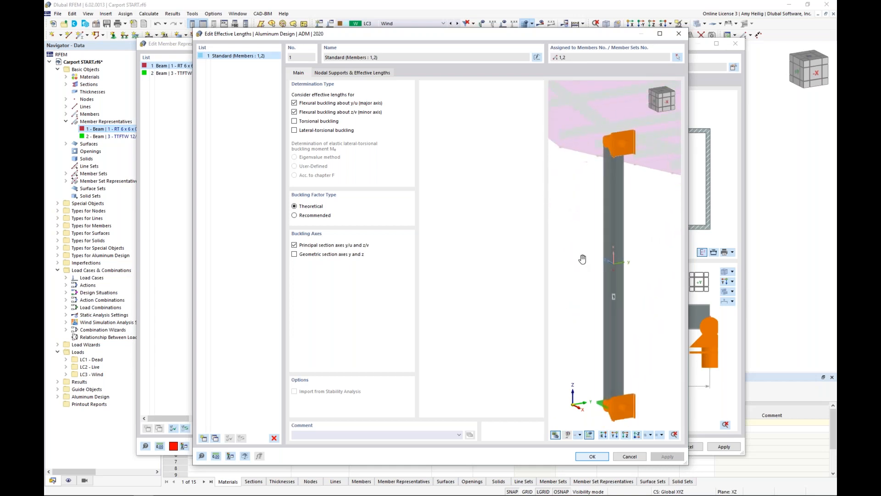
# Release the z/v fixity of the columns' end nodal support, keeping y/u fixed, and inspect the support symbols in the preview.
pyautogui.click(344, 73)
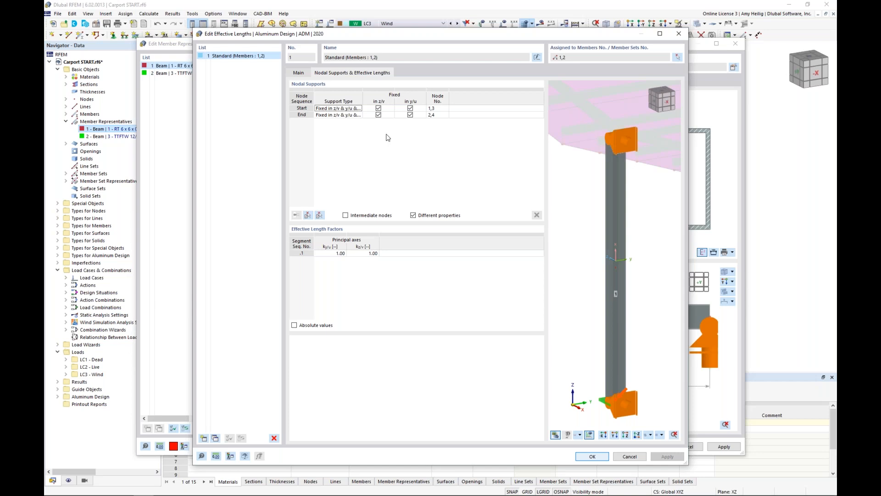
pyautogui.scroll(-2, 610, 227)
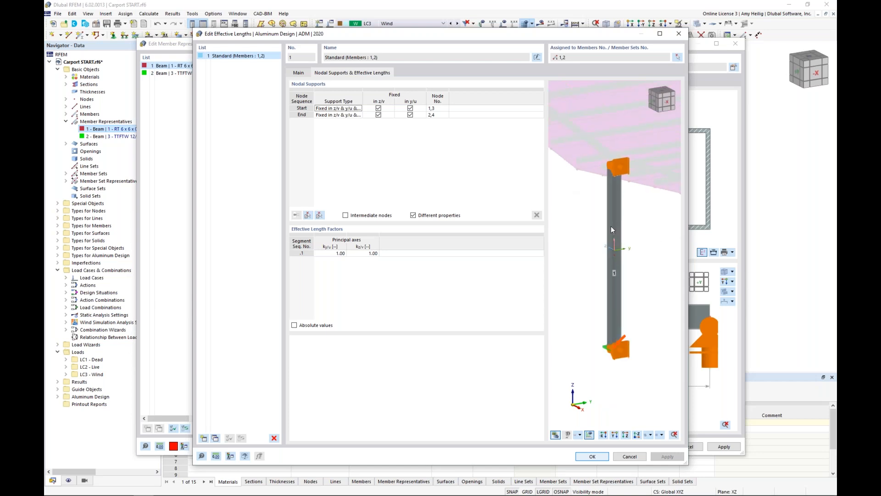
pyautogui.scroll(-2, 610, 226)
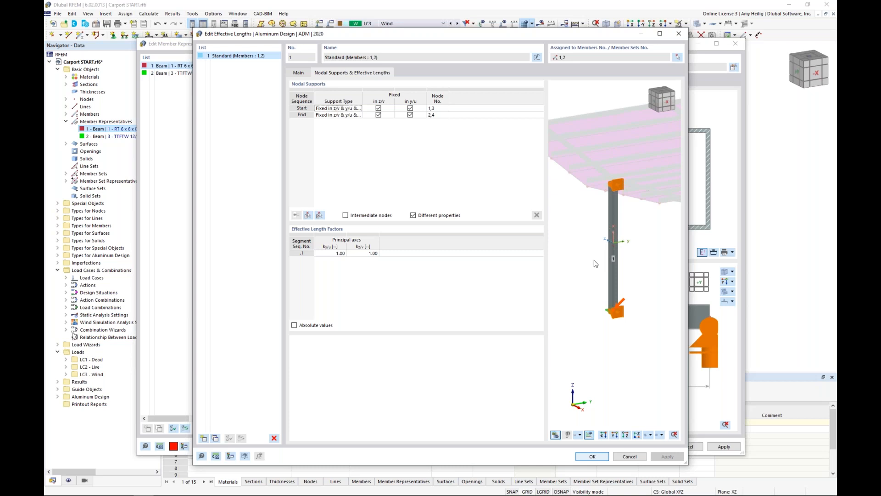
pyautogui.moveTo(633, 261)
pyautogui.mouseDown(button='middle')
pyautogui.moveTo(599, 265)
pyautogui.moveTo(609, 246)
pyautogui.moveTo(584, 248)
pyautogui.moveTo(611, 258)
pyautogui.moveTo(626, 251)
pyautogui.mouseUp(button='middle')
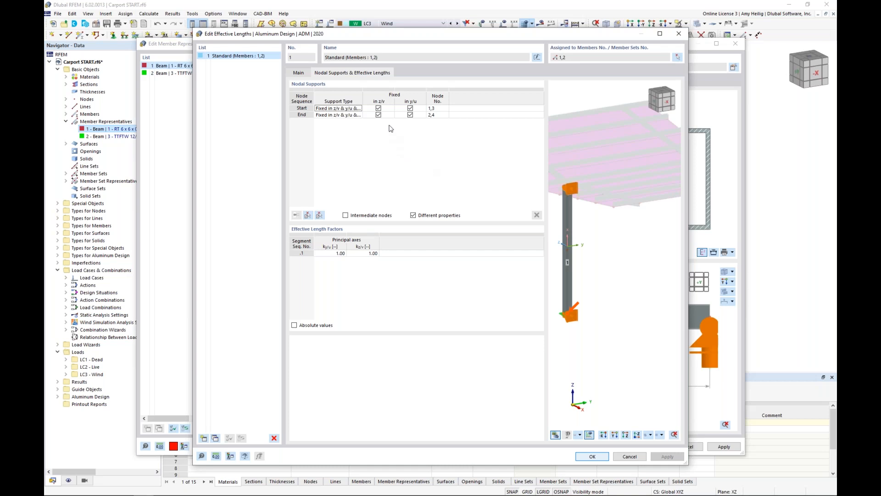
pyautogui.click(388, 116)
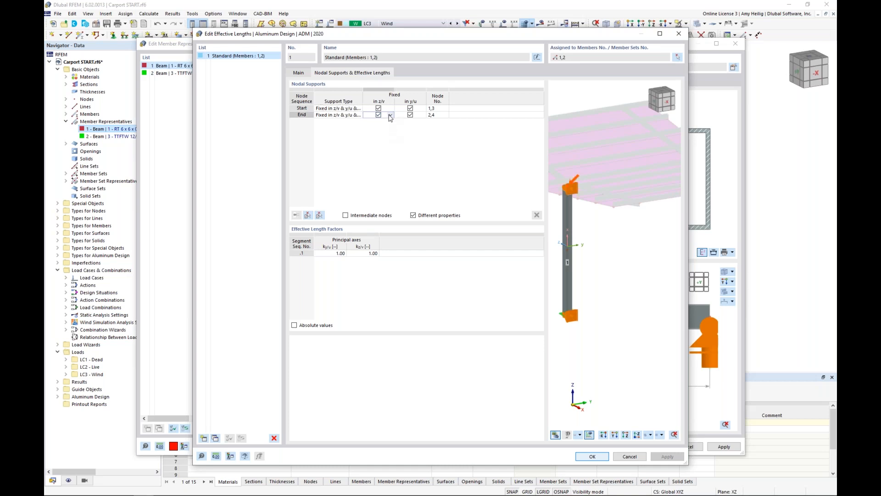
pyautogui.click(378, 115)
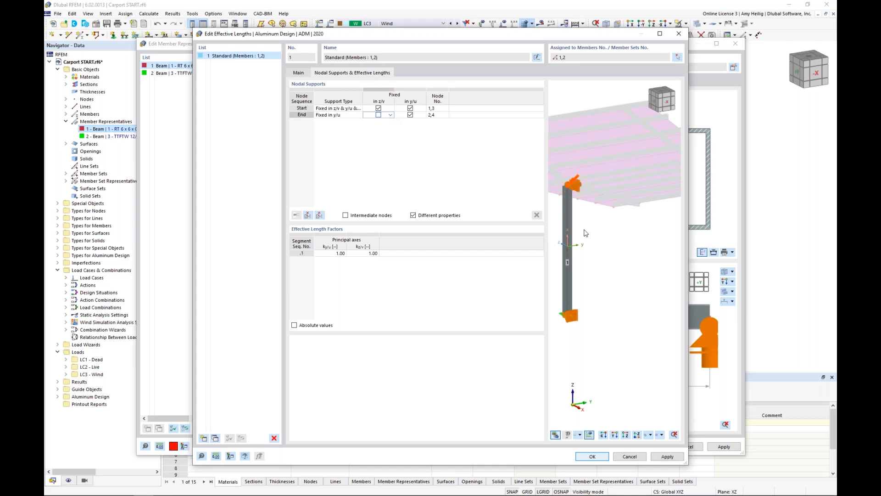
pyautogui.moveTo(577, 241); pyautogui.dragTo(595, 248, button='middle')
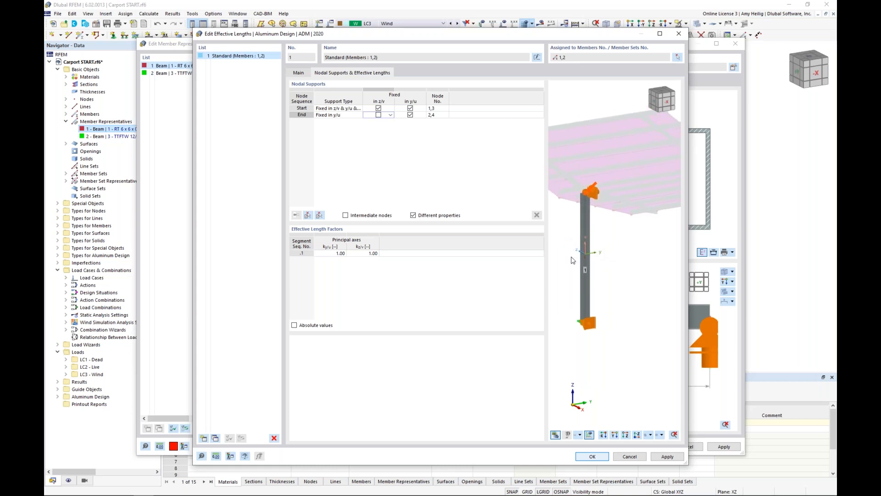
pyautogui.scroll(3, 573, 260)
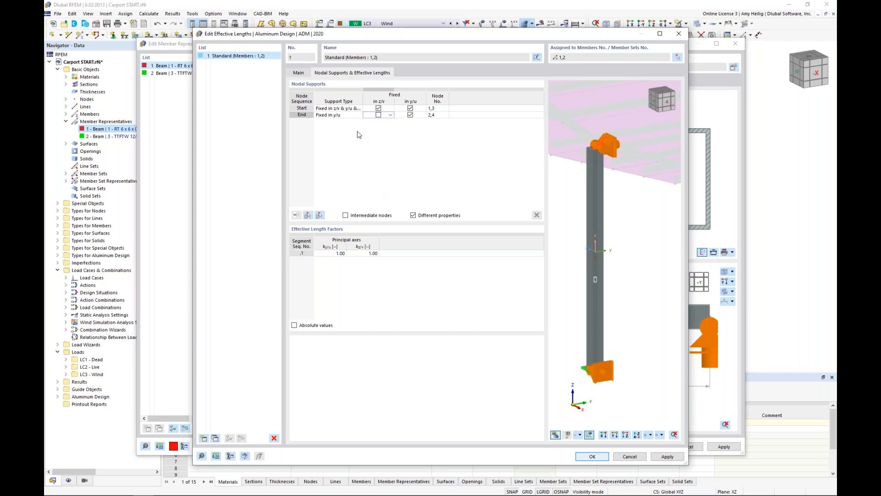
# Check the columns' effective lengths as absolute values, return to length factors, and confirm the definition.
pyautogui.click(294, 325)
pyautogui.click(294, 324)
pyautogui.click(593, 456)
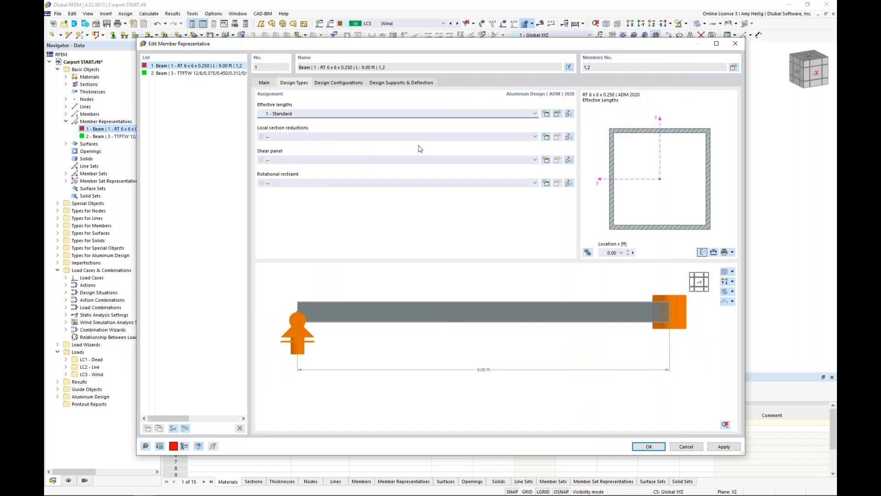
# Preview a new local section reduction of the Design Parameters type for the columns and discard it.
pyautogui.click(546, 137)
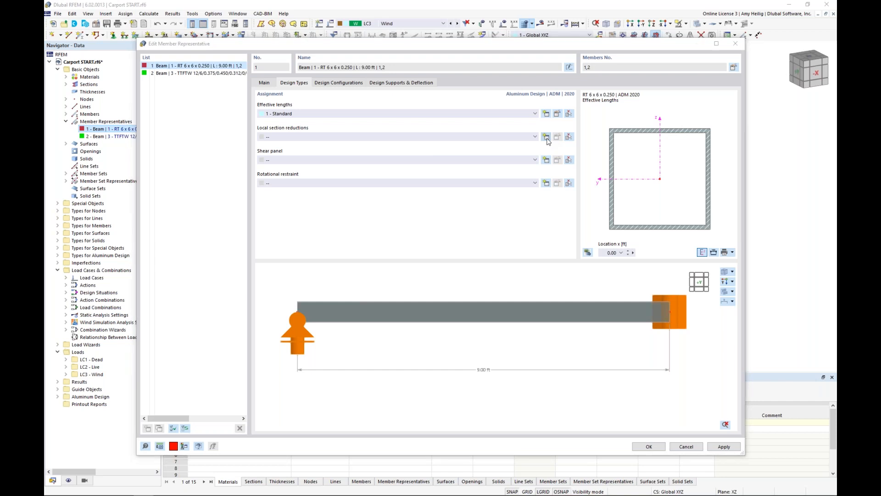
pyautogui.click(345, 150)
pyautogui.click(354, 150)
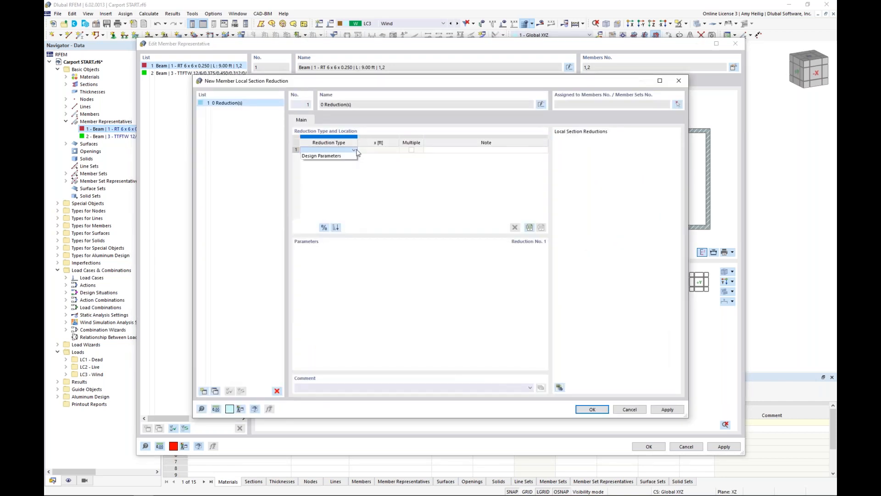
pyautogui.click(327, 156)
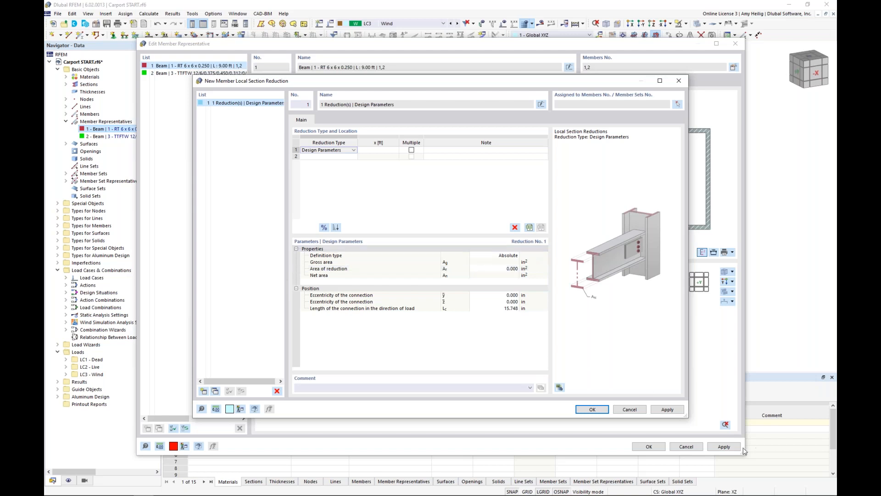
pyautogui.click(629, 409)
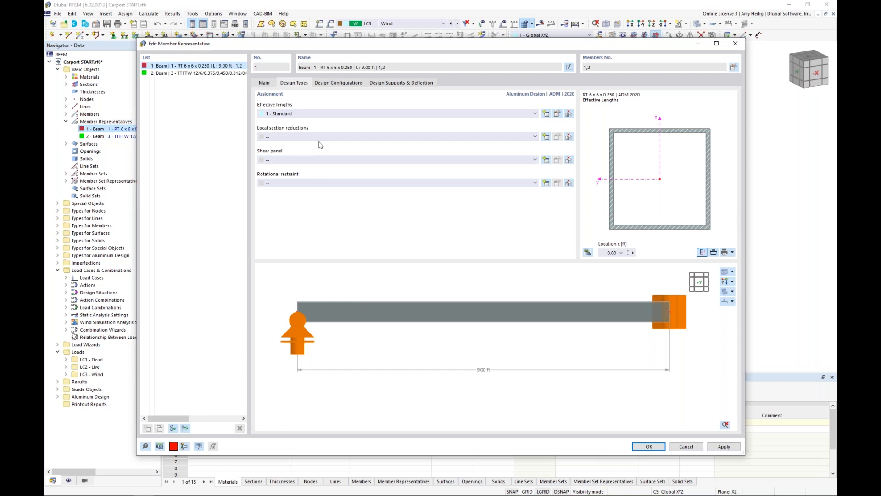
# Review the Default strength configuration's main design parameters and stability load position options, leaving them as they are.
pyautogui.click(340, 83)
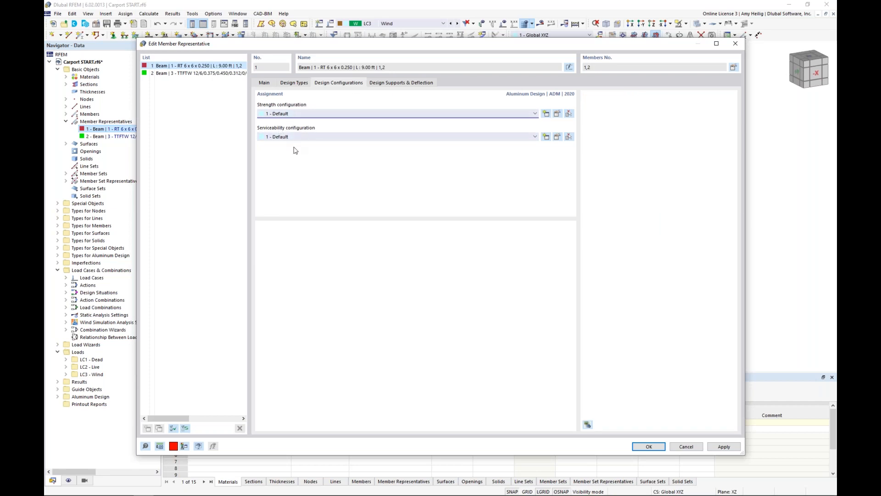
pyautogui.click(558, 114)
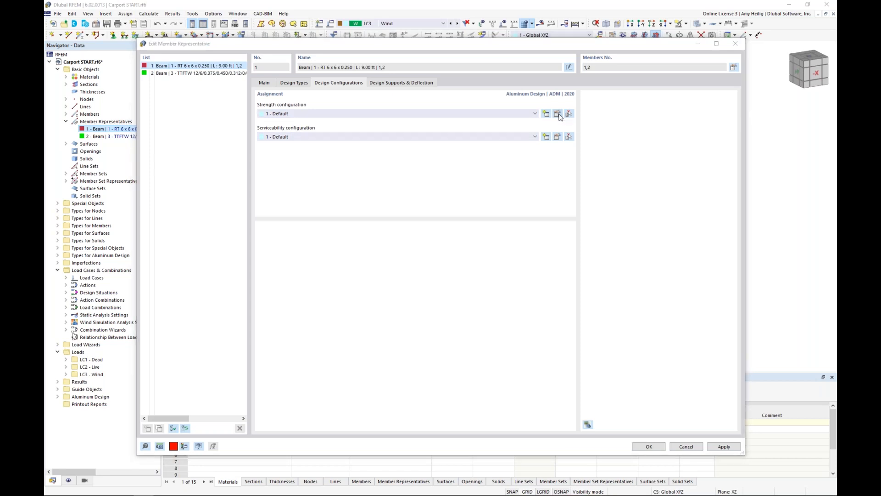
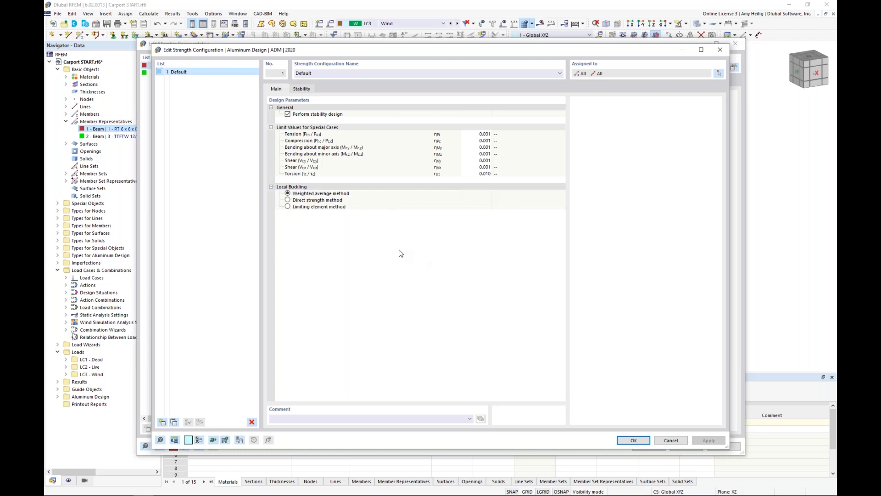
pyautogui.click(301, 90)
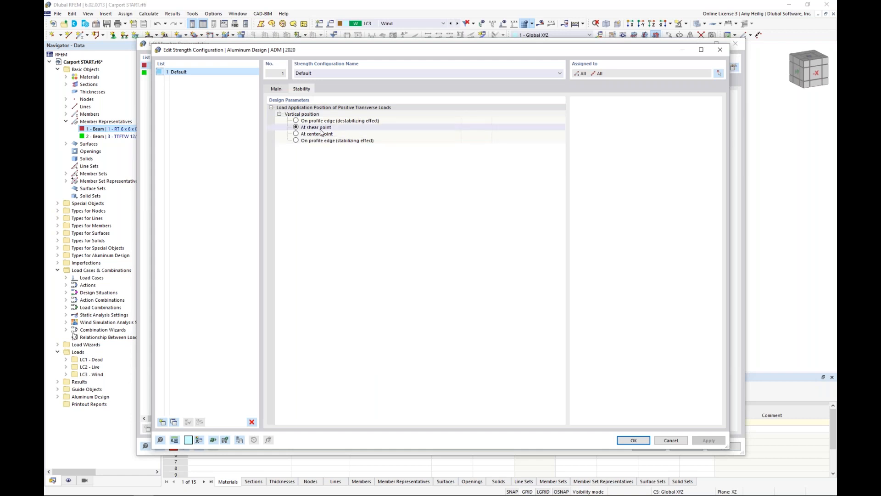
pyautogui.click(280, 90)
pyautogui.click(670, 440)
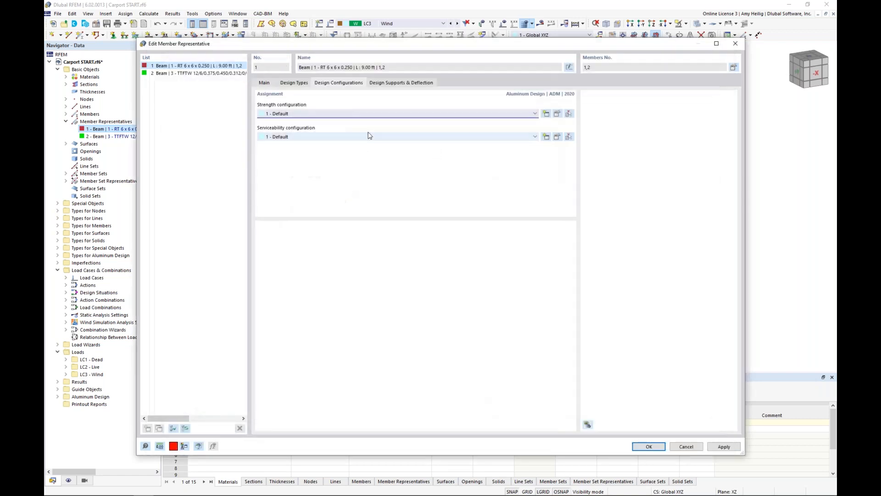
# Set the Default serviceability configuration's beam limit to L/120 and cantilever limit to Lc/60, and confirm.
pyautogui.click(558, 138)
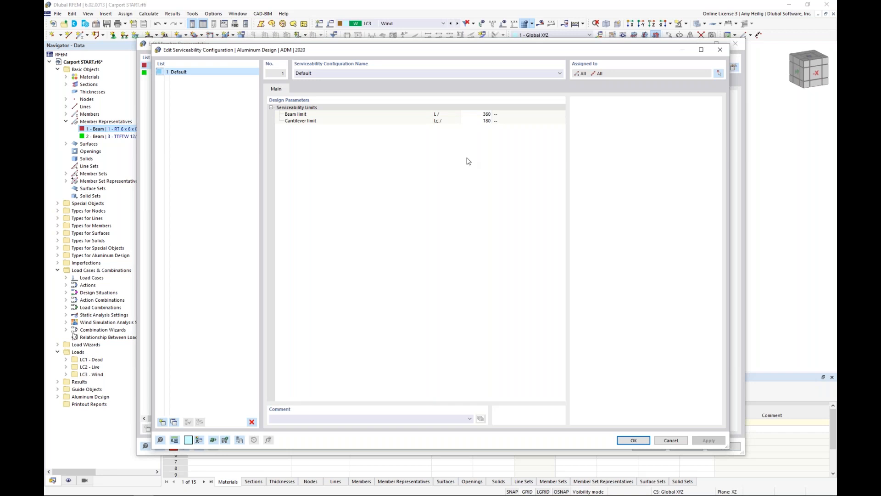
pyautogui.click(480, 114)
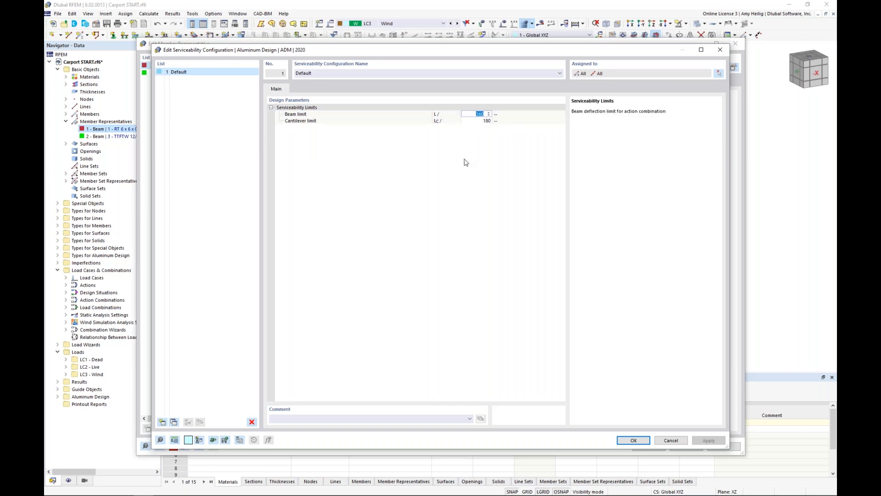
pyautogui.write('120')
pyautogui.click(468, 121)
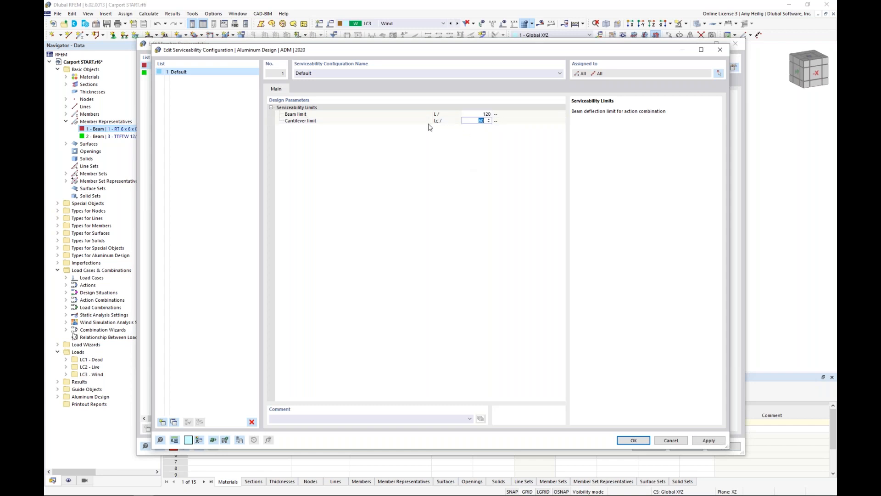
pyautogui.click(471, 122)
pyautogui.click(634, 441)
# Show the column representative's design supports and deflection settings and examine the column ends in the carport model.
pyautogui.click(402, 83)
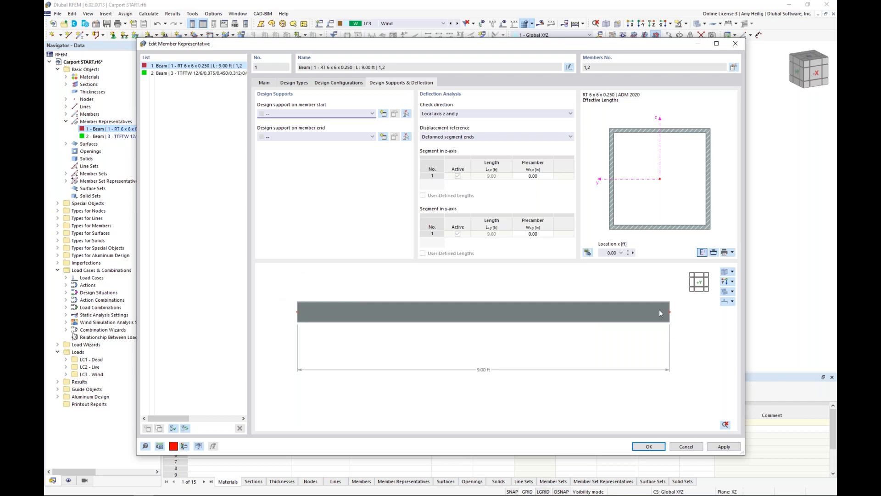
pyautogui.moveTo(540, 45); pyautogui.dragTo(545, 366)
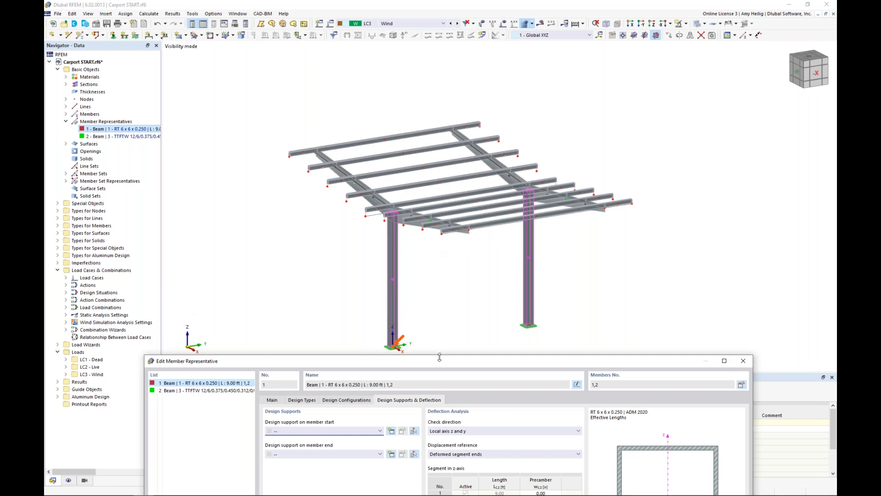
pyautogui.moveTo(441, 360); pyautogui.dragTo(456, 62)
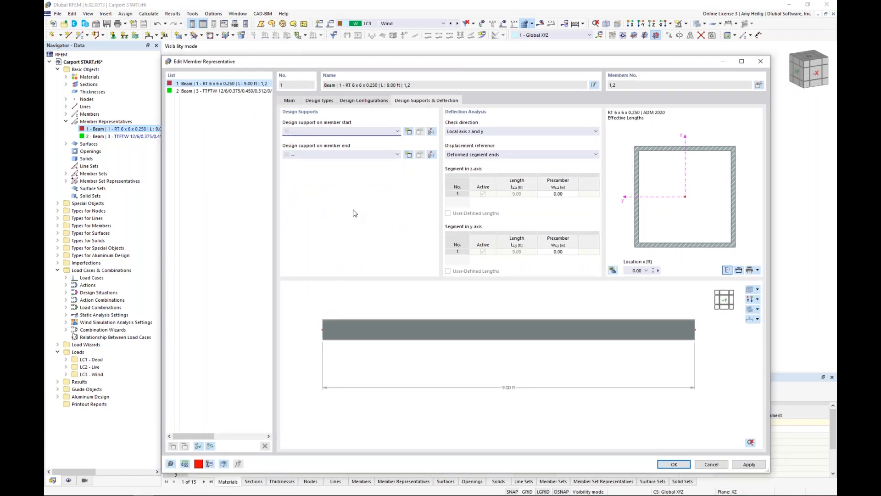
# Create a General design support with a 6 in z-axis support width at the columns' member start and inspect its placement.
pyautogui.click(408, 132)
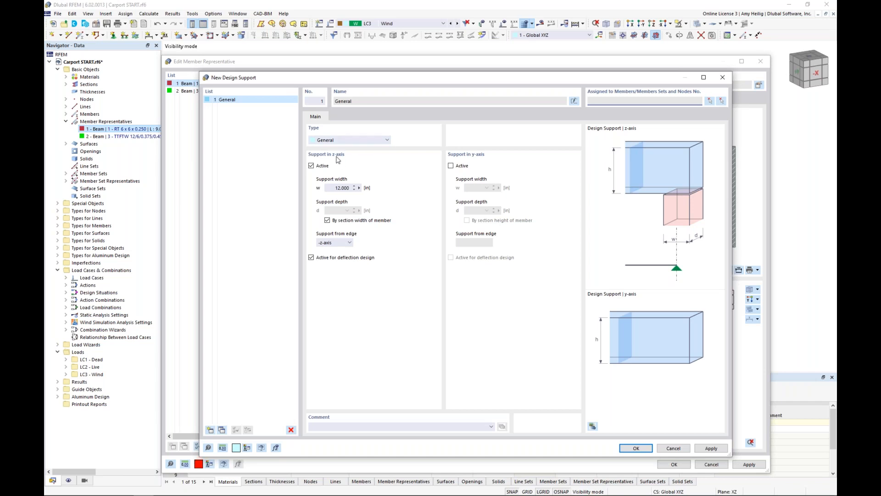
pyautogui.doubleClick(335, 188)
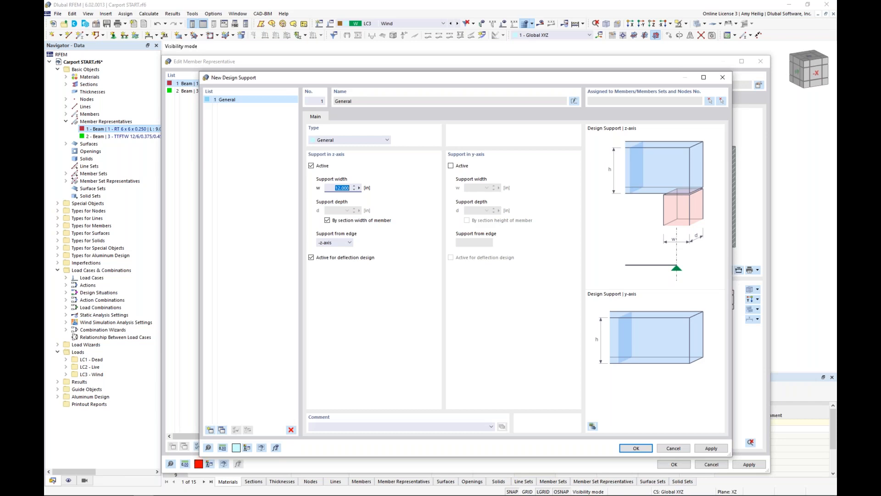
pyautogui.write('6')
pyautogui.click(311, 257)
pyautogui.click(636, 448)
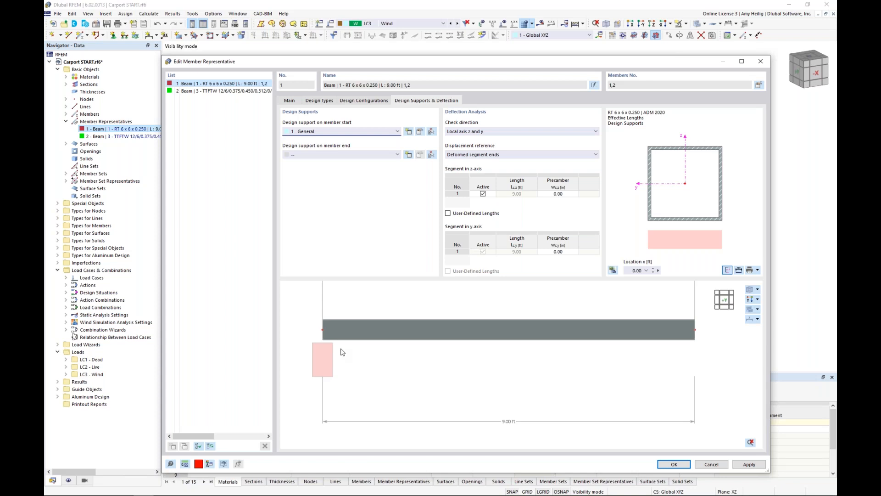
pyautogui.keyDown('ctrl'); pyautogui.moveTo(359, 348); pyautogui.dragTo(437, 358, button='middle'); pyautogui.keyUp('ctrl')
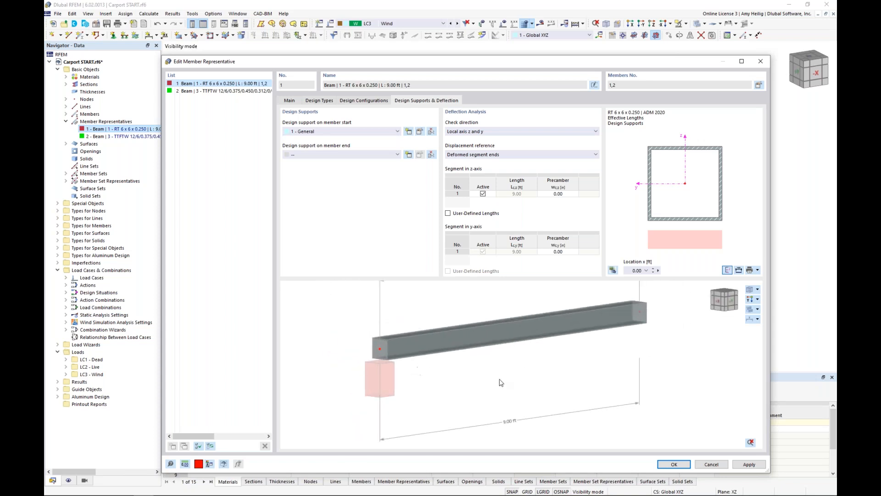
pyautogui.keyDown('ctrl'); pyautogui.moveTo(553, 368); pyautogui.dragTo(480, 361, button='middle'); pyautogui.keyUp('ctrl')
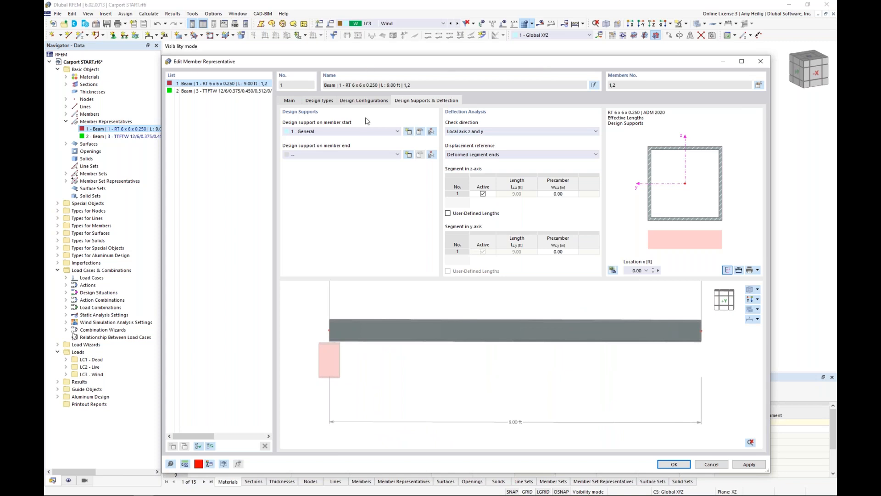
# Switch to the tapered beam representative for members 3,4,33,34 and examine where those beams sit in the carport model.
pyautogui.click(200, 91)
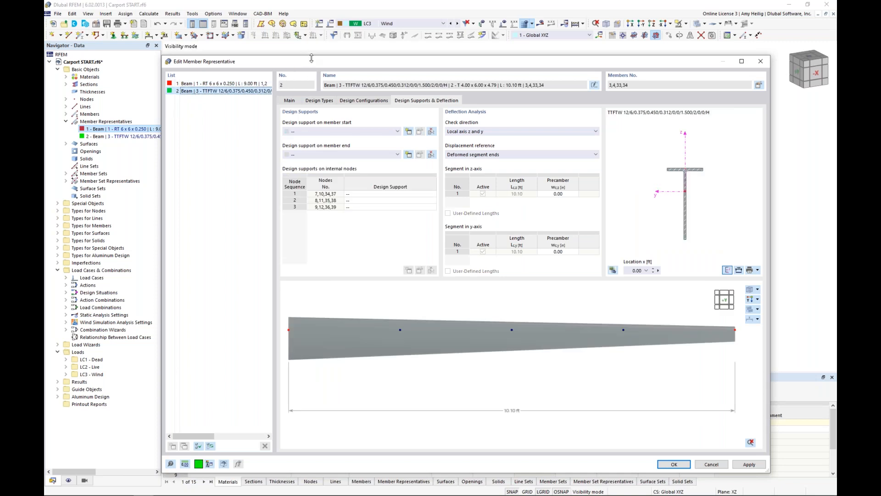
pyautogui.moveTo(311, 63); pyautogui.dragTo(339, 356)
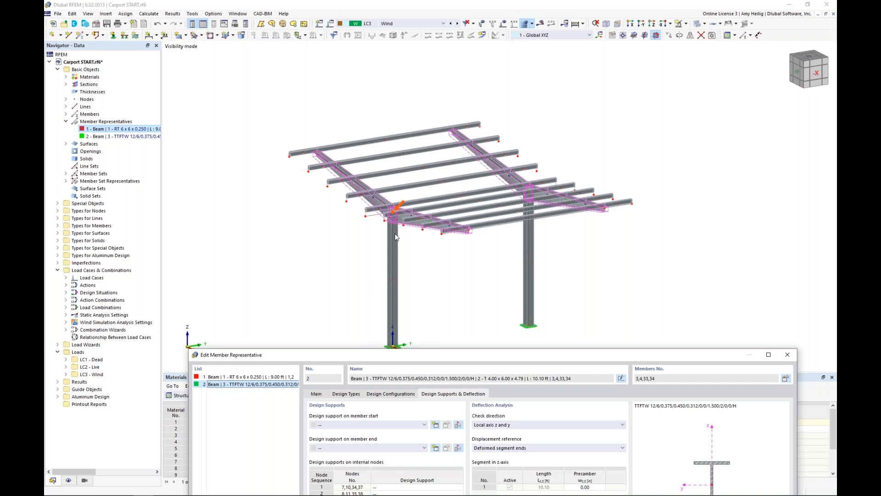
pyautogui.moveTo(432, 355); pyautogui.dragTo(413, 58)
# Create a standard effective lengths definition for the tapered beams 3,4,33,34 and reopen it for editing.
pyautogui.click(328, 96)
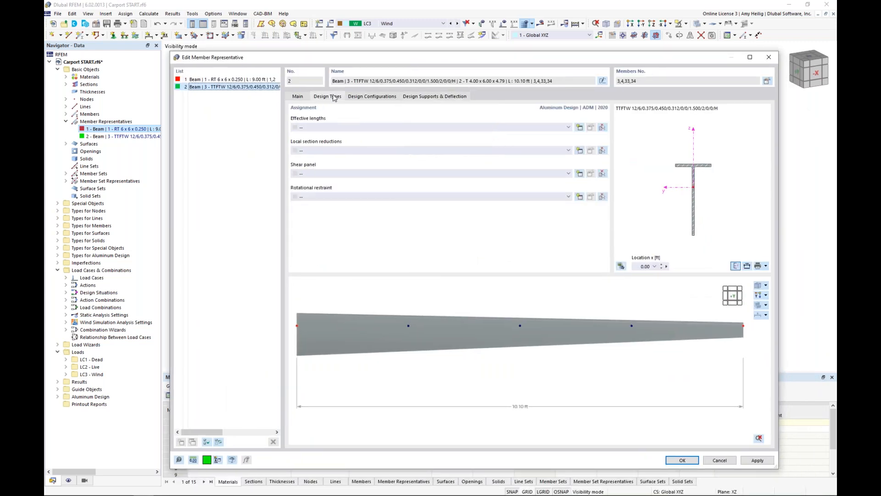
pyautogui.click(580, 128)
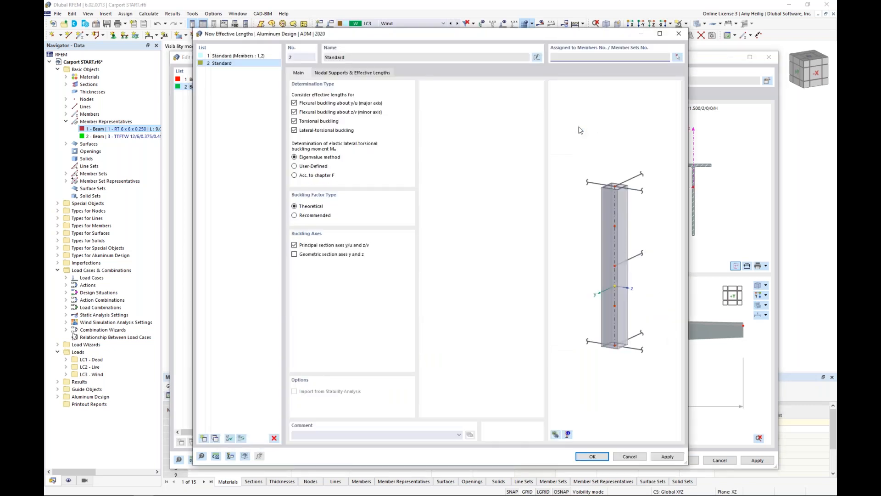
pyautogui.click(592, 456)
pyautogui.click(591, 129)
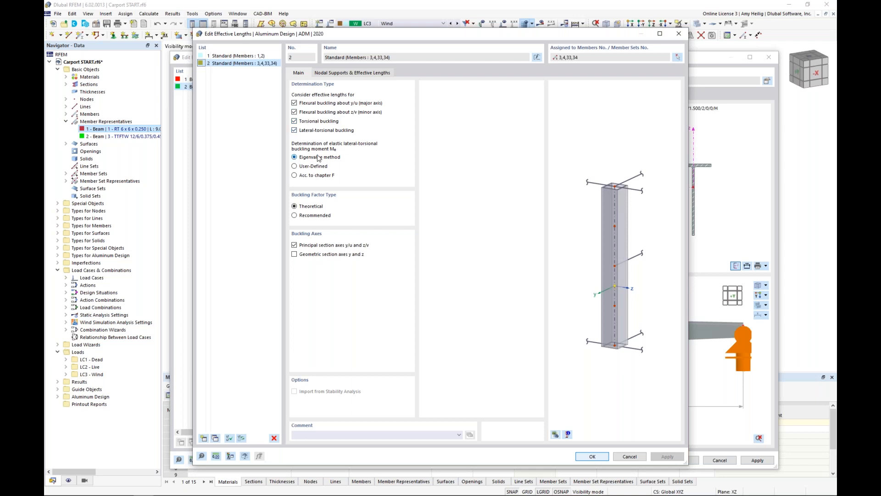
# In effective length 2's nodal supports, show the model in the preview and add the intermediate nodes .1 to .3.
pyautogui.click(339, 76)
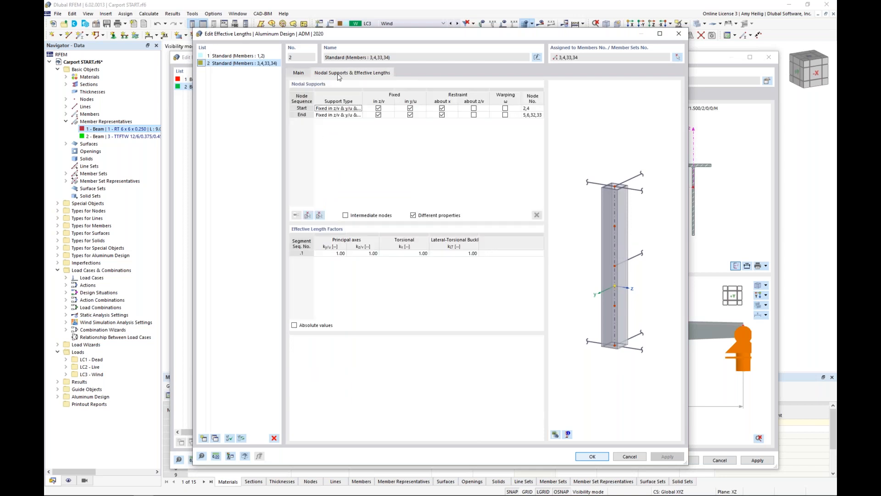
pyautogui.click(555, 434)
pyautogui.keyDown('ctrl'); pyautogui.moveTo(579, 311); pyautogui.dragTo(605, 334, button='middle'); pyautogui.keyUp('ctrl')
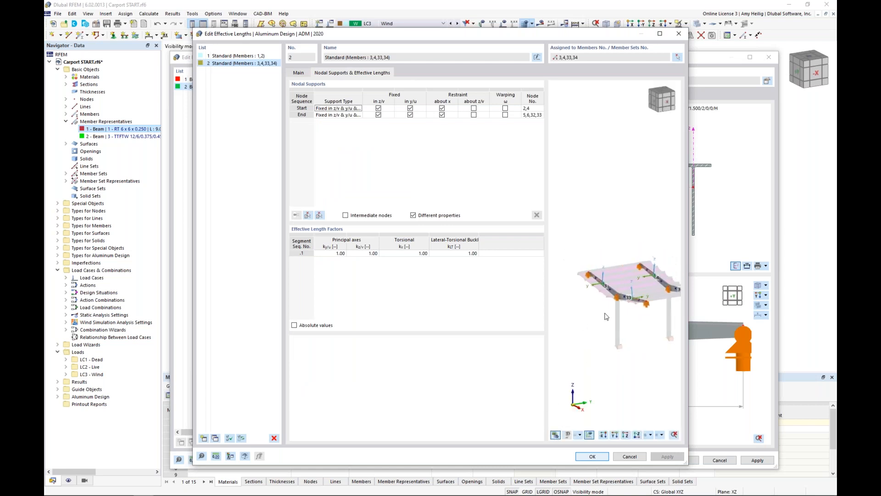
pyautogui.scroll(5, 603, 289)
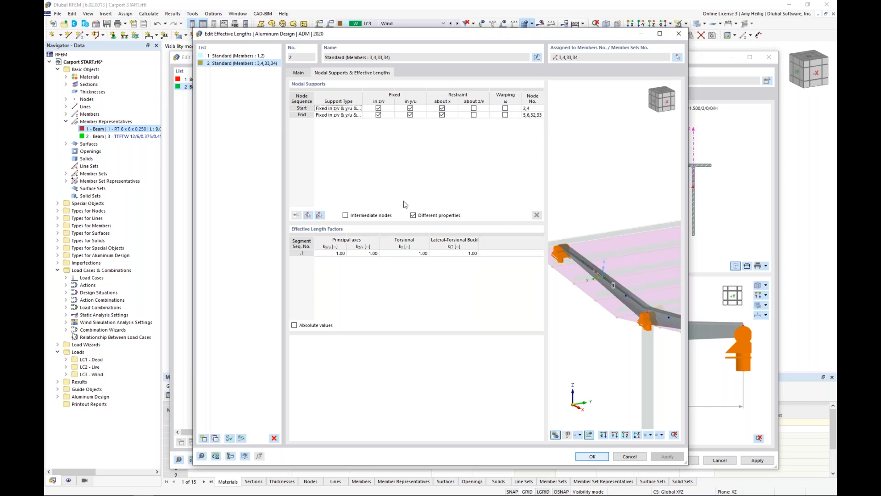
pyautogui.click(346, 216)
pyautogui.click(308, 215)
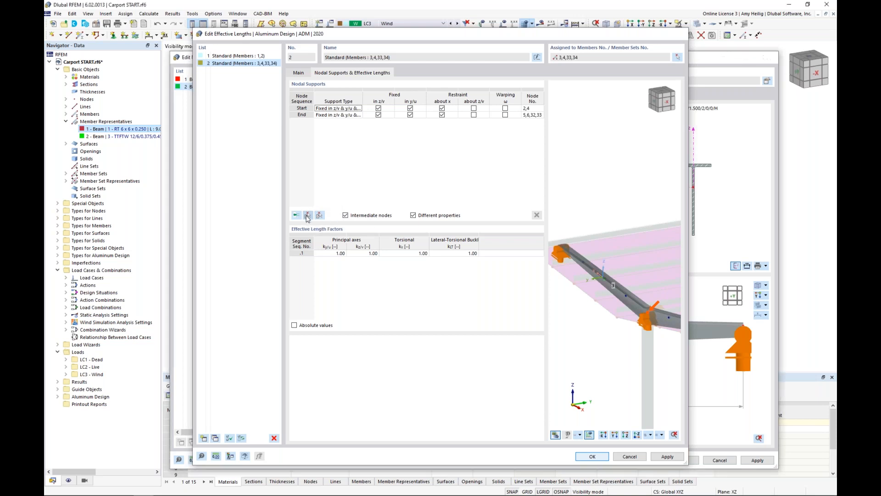
pyautogui.click(361, 188)
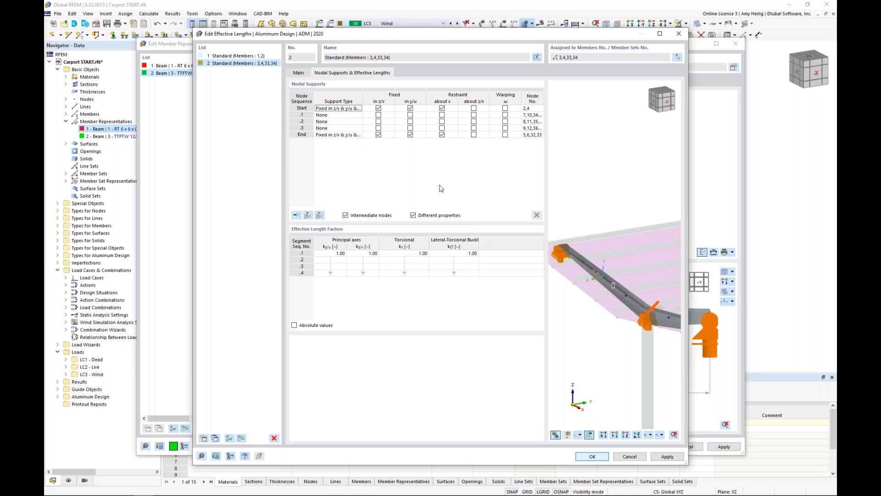
# Fix intermediate node .1 in y/u and set its support eccentricity to At upper flange.
pyautogui.moveTo(630, 321); pyautogui.dragTo(603, 292, button='middle')
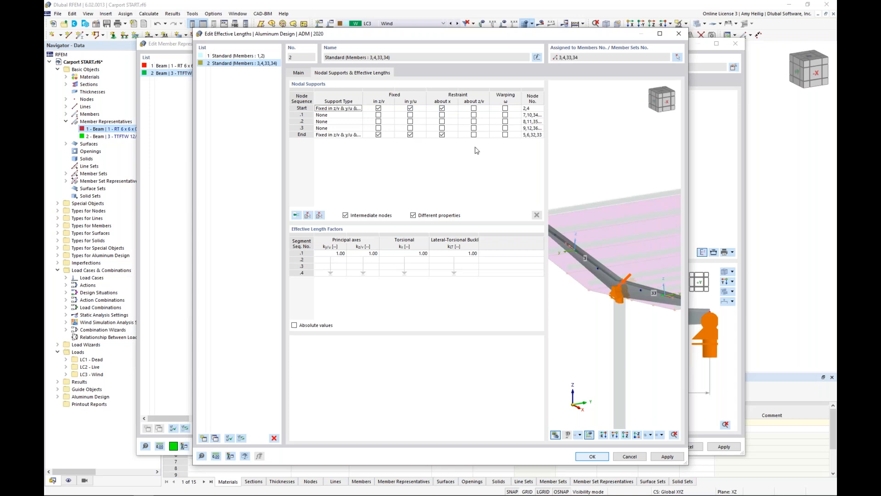
pyautogui.click(419, 117)
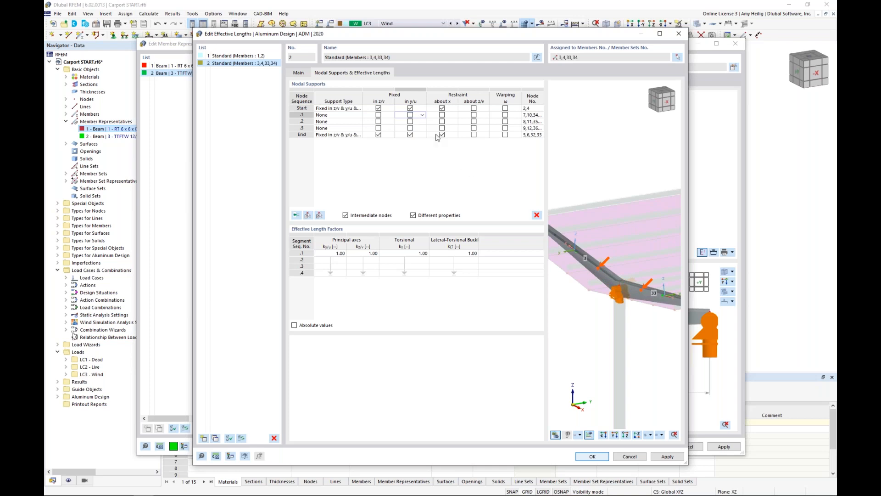
pyautogui.click(410, 115)
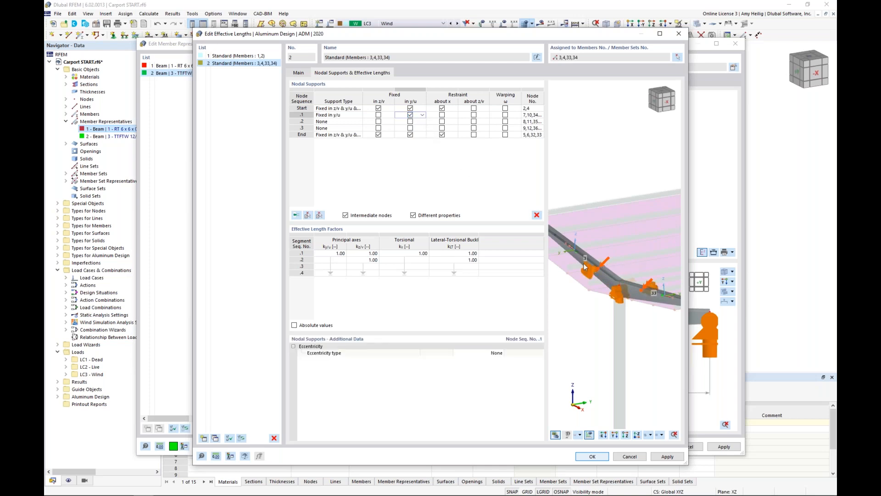
pyautogui.click(495, 354)
pyautogui.click(498, 354)
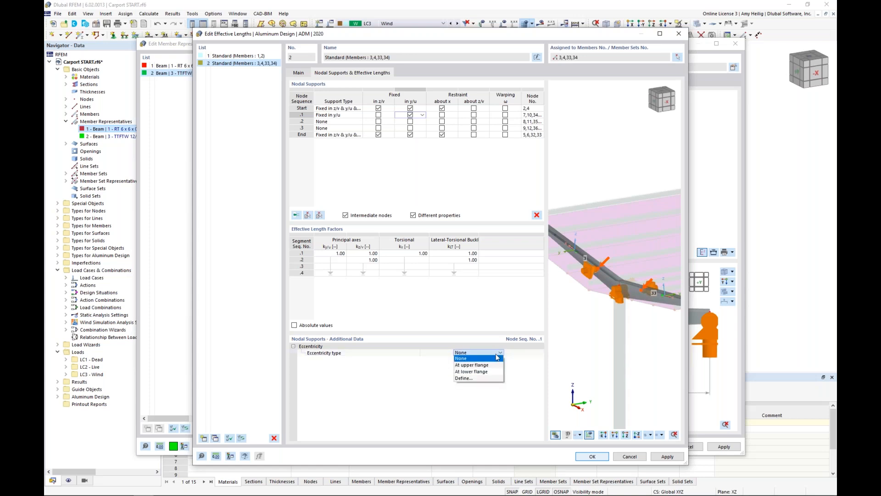
pyautogui.click(494, 365)
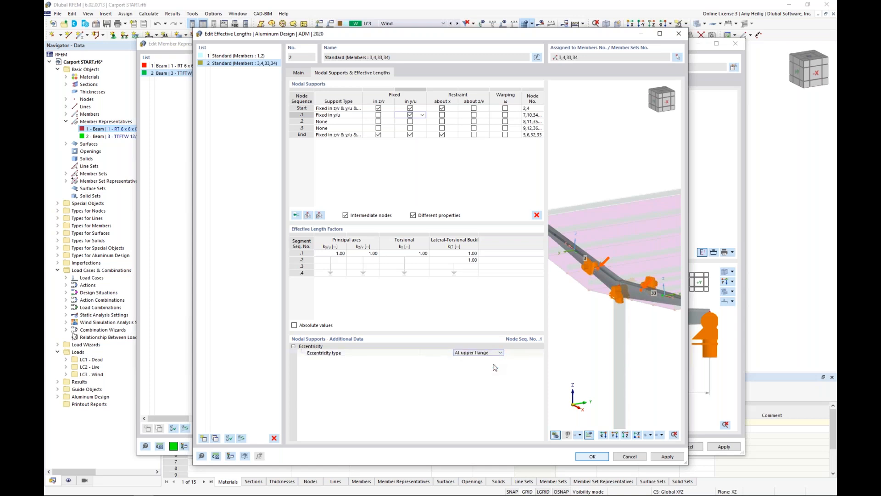
# Fix intermediate node .2 in y/u with its support eccentricity at the upper flange.
pyautogui.click(421, 123)
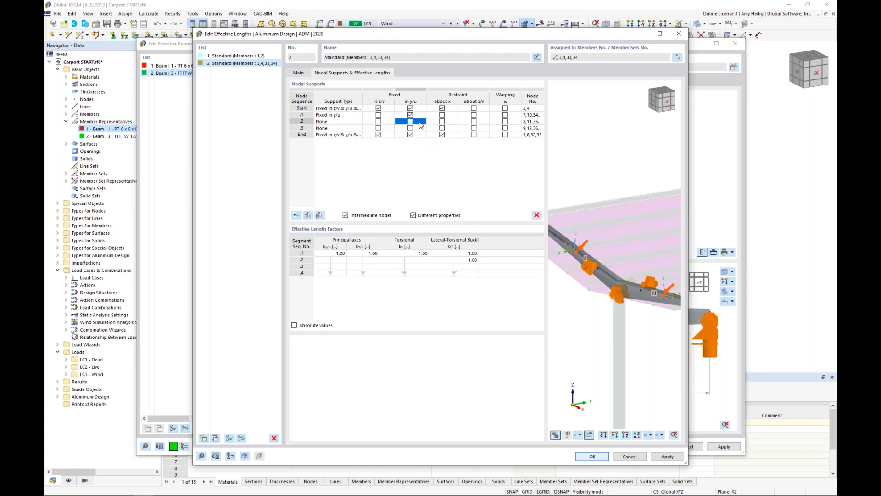
pyautogui.click(410, 121)
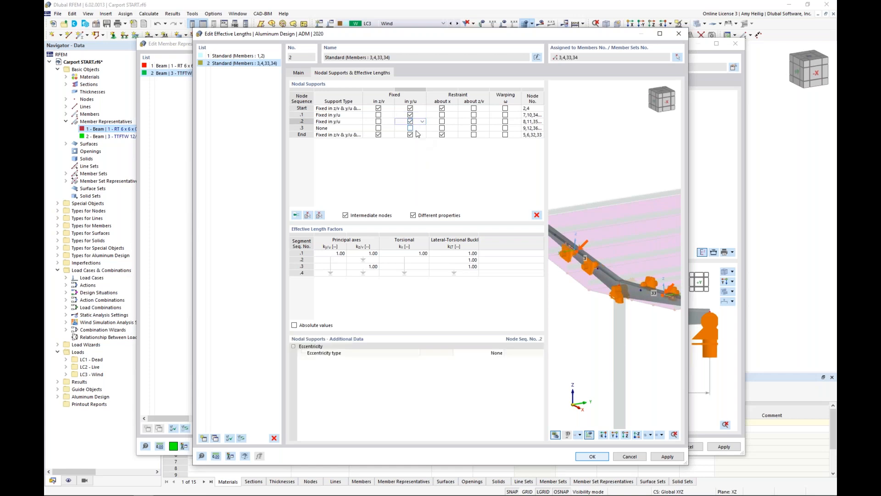
pyautogui.click(496, 352)
pyautogui.click(500, 353)
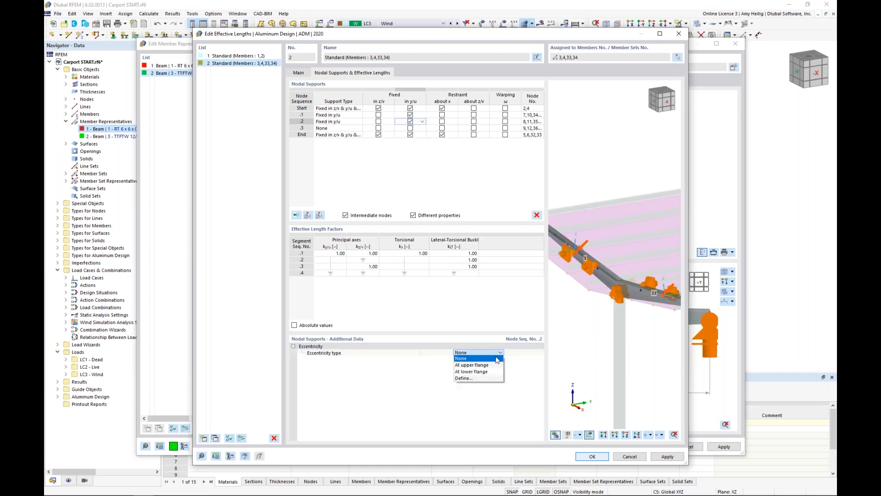
pyautogui.click(495, 364)
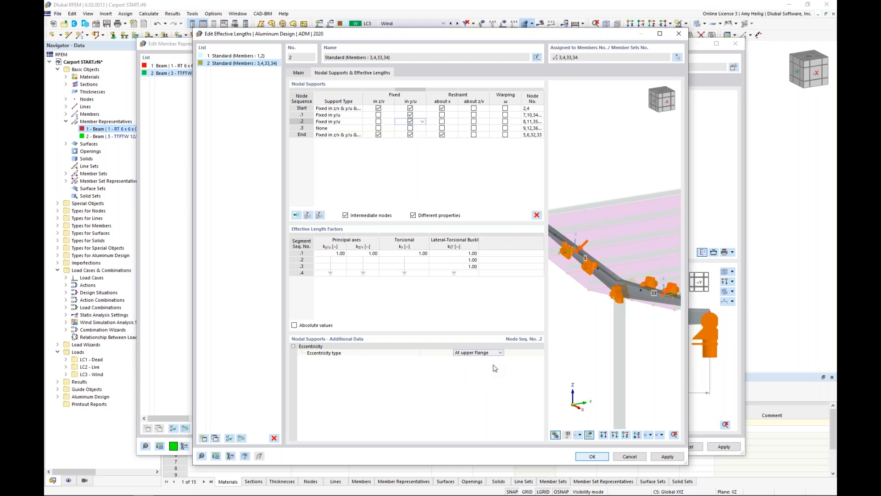
# Fix intermediate node .3 in y/u and place its support eccentricity at the upper flange.
pyautogui.click(420, 128)
pyautogui.click(411, 128)
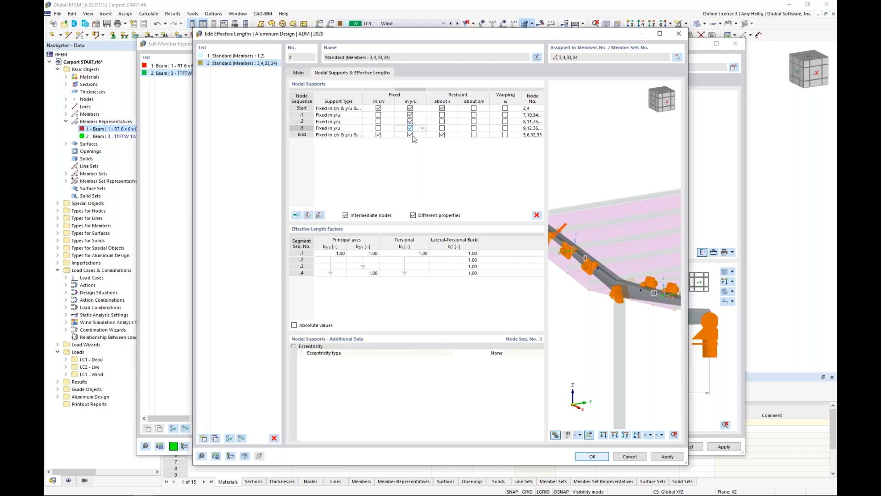
pyautogui.click(497, 353)
pyautogui.click(498, 365)
# Release the End node in z/v and about x, set its eccentricity to At upper flange, and accept the effective lengths.
pyautogui.moveTo(573, 297); pyautogui.dragTo(615, 330, button='middle')
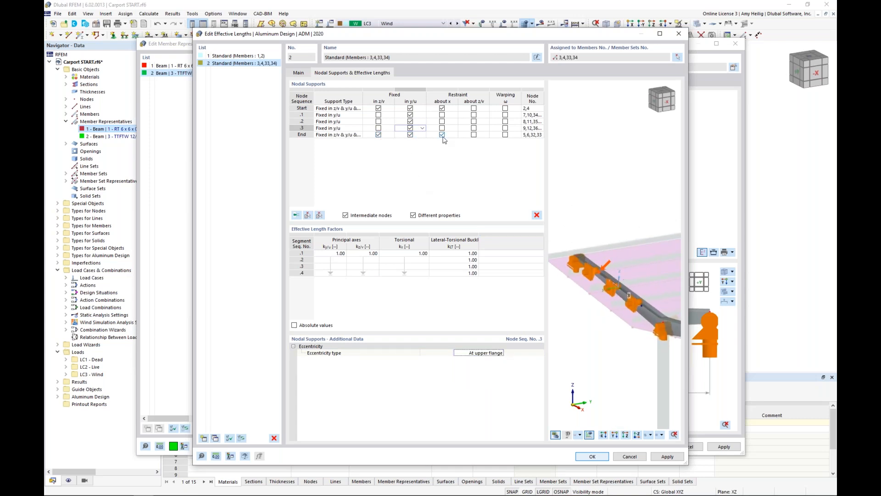
pyautogui.click(379, 135)
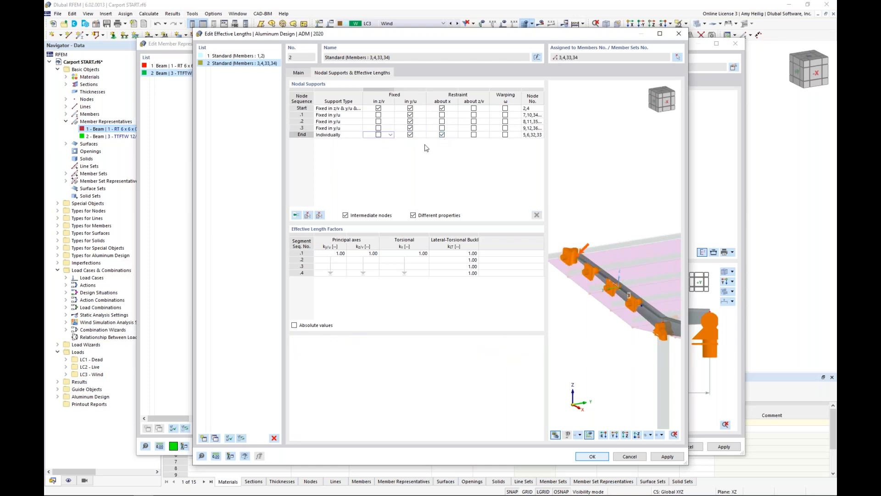
pyautogui.click(442, 135)
pyautogui.click(442, 135)
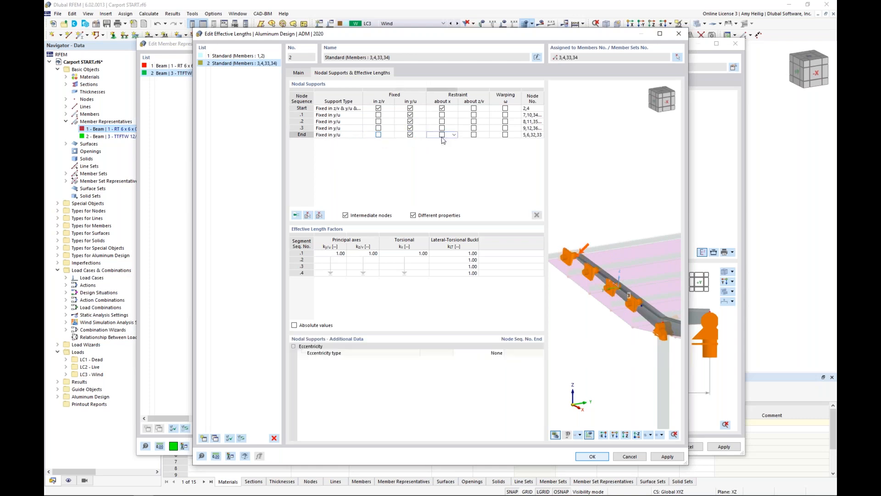
pyautogui.click(500, 353)
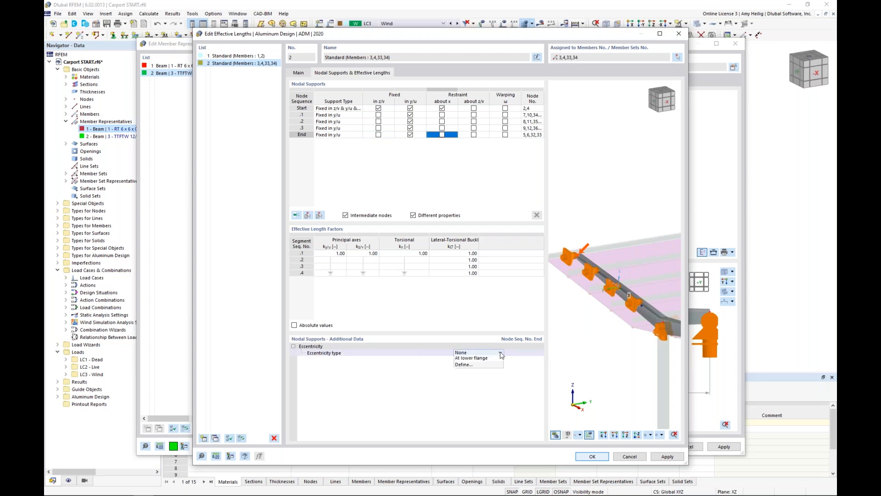
pyautogui.click(494, 365)
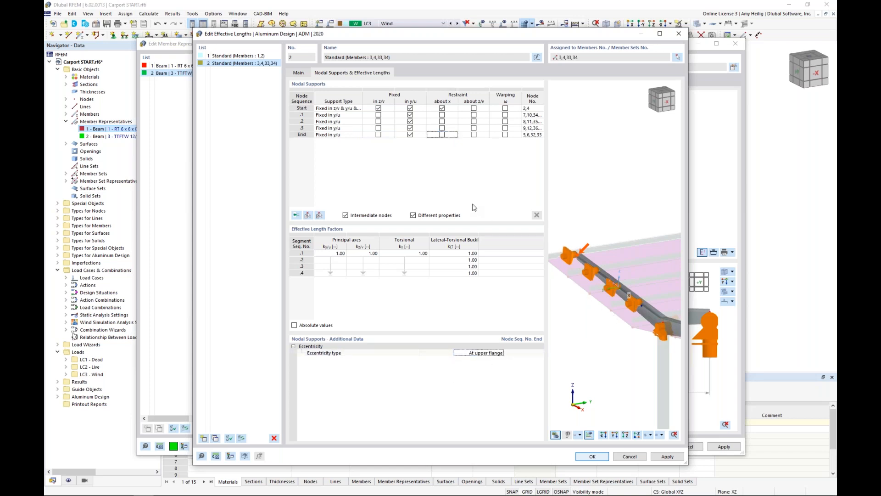
pyautogui.click(600, 458)
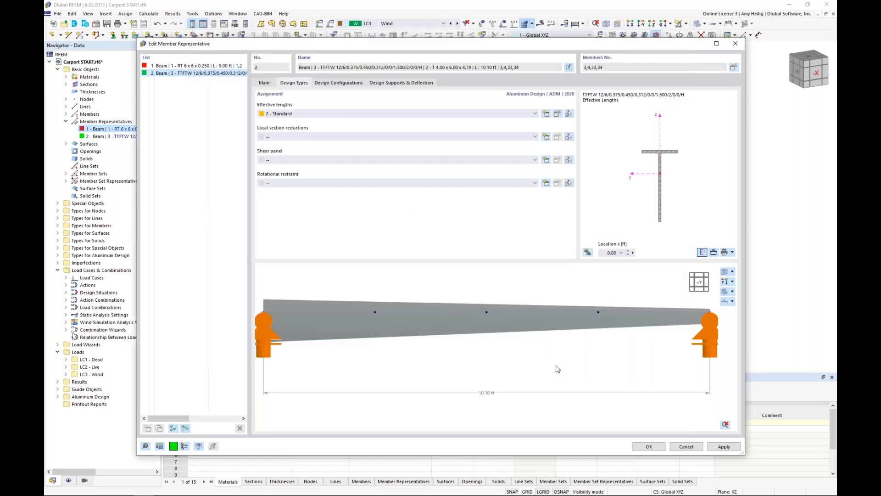
# Create a General design support at the tapered beam's member start, active in both z and y axes, with 6 in support widths.
pyautogui.scroll(-2, 409, 347)
pyautogui.keyDown('ctrl'); pyautogui.moveTo(409, 359); pyautogui.dragTo(385, 374, button='middle'); pyautogui.keyUp('ctrl')
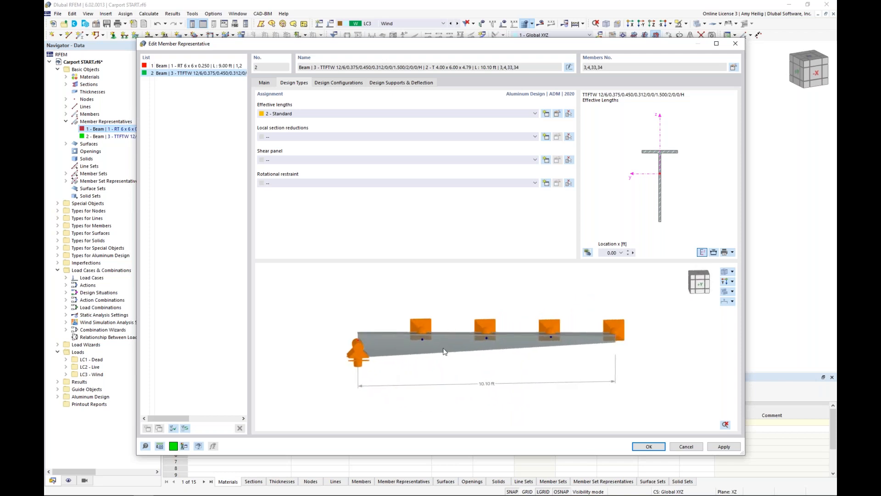
pyautogui.click(399, 83)
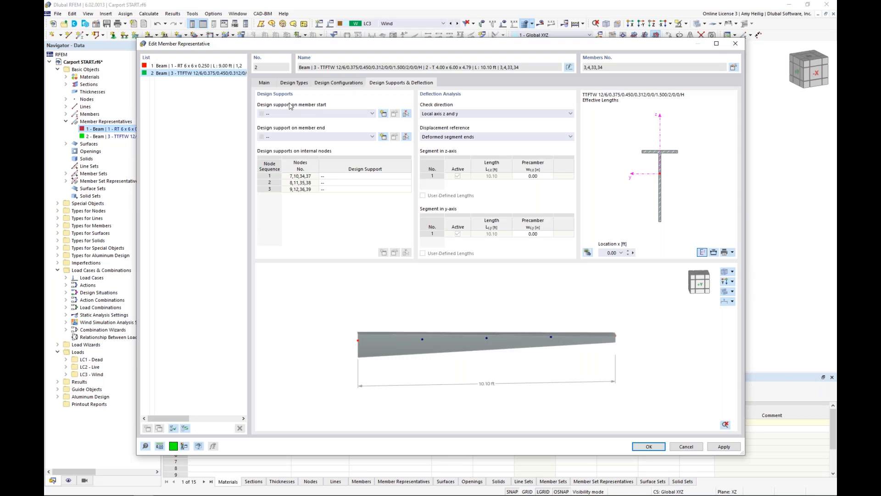
pyautogui.click(383, 114)
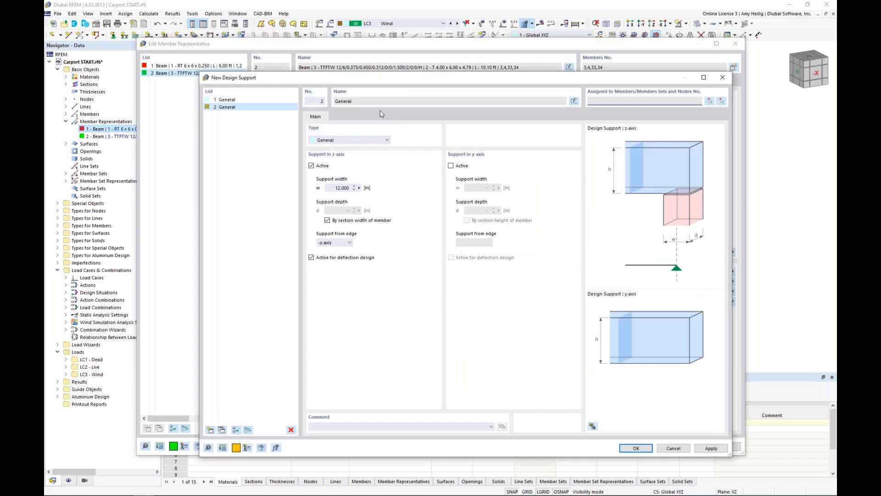
pyautogui.doubleClick(341, 188)
pyautogui.write('6.0')
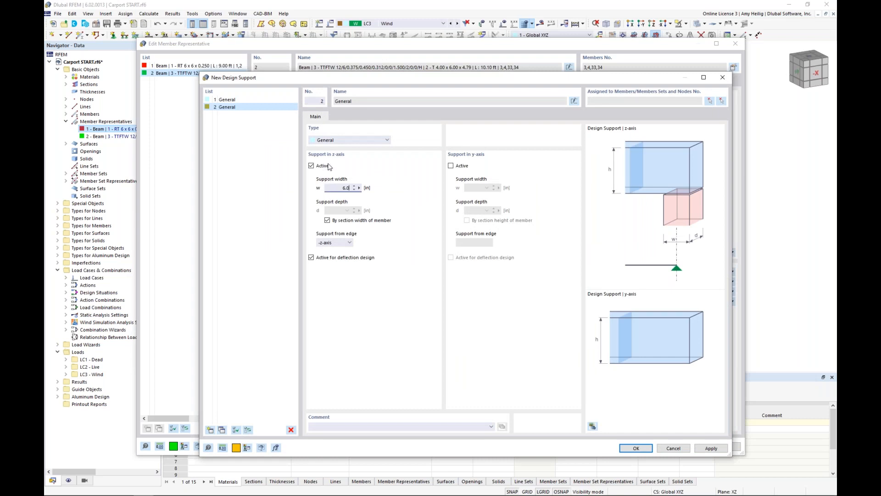
pyautogui.click(451, 166)
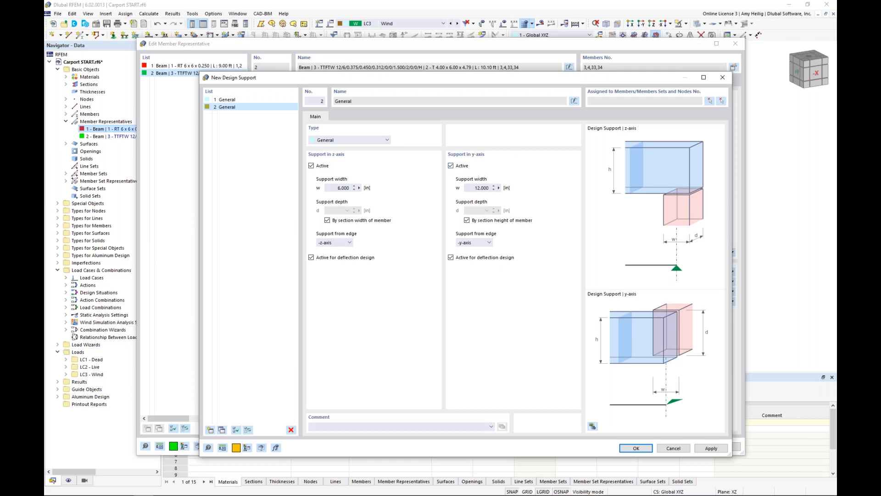
pyautogui.doubleClick(475, 188)
pyautogui.write('6.0')
pyautogui.click(629, 450)
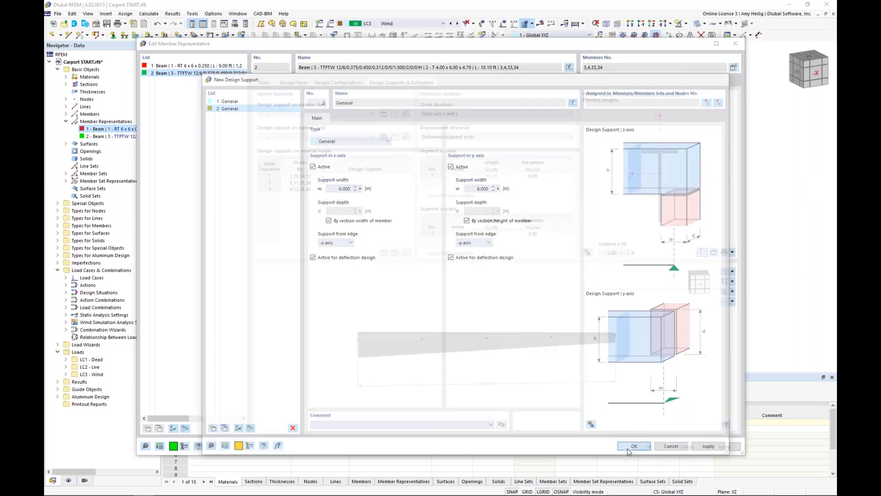
# Check the design support at the beam's start, then accept the member representative changes and allow all results to be deleted.
pyautogui.keyDown('ctrl'); pyautogui.moveTo(411, 334); pyautogui.dragTo(512, 337, button='middle'); pyautogui.keyUp('ctrl')
pyautogui.scroll(3, 460, 389)
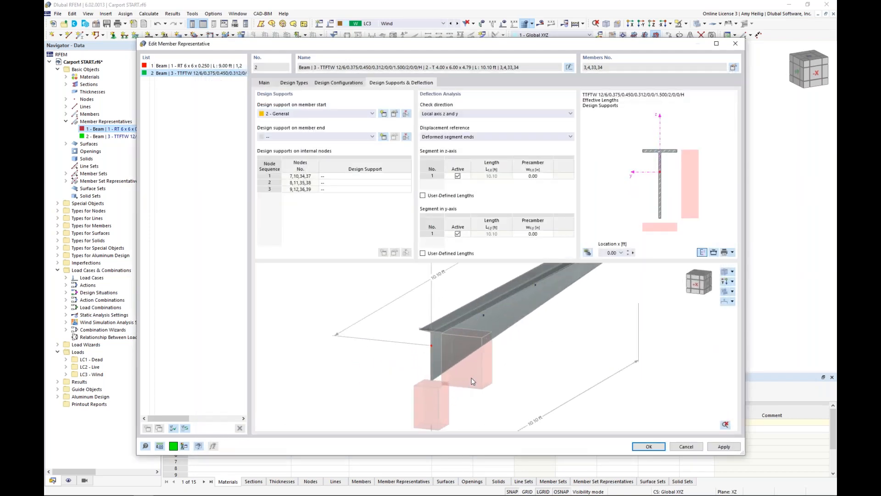
pyautogui.scroll(-2, 569, 358)
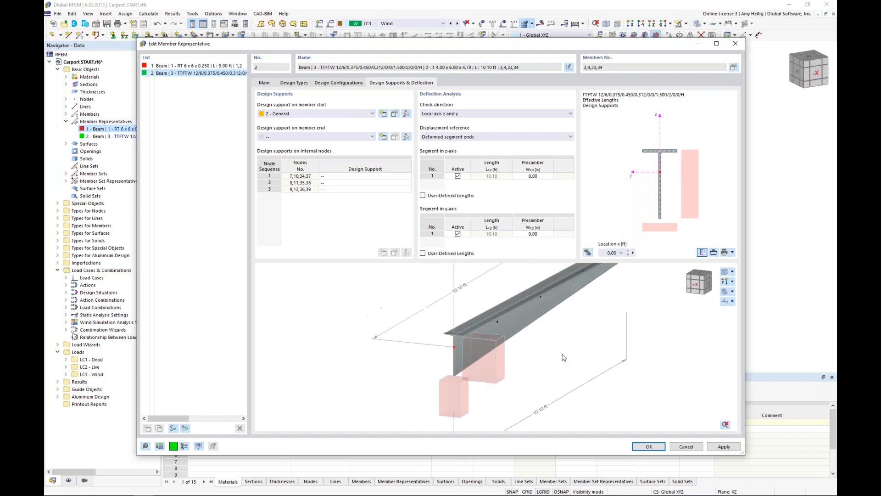
pyautogui.keyDown('ctrl'); pyautogui.moveTo(582, 352); pyautogui.dragTo(453, 338, button='middle'); pyautogui.keyUp('ctrl')
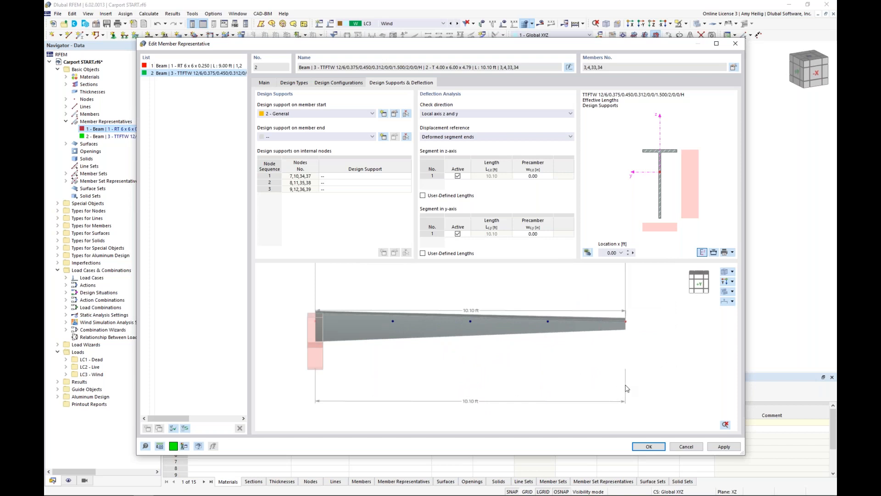
pyautogui.click(642, 445)
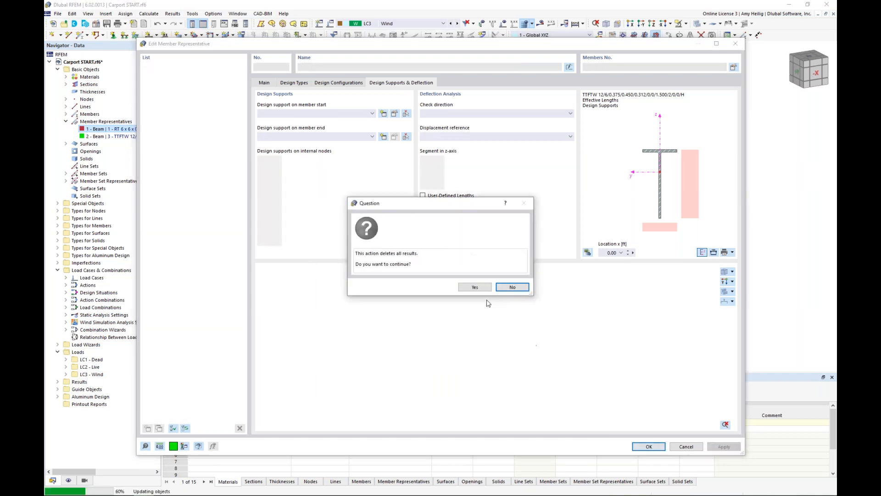
pyautogui.click(475, 287)
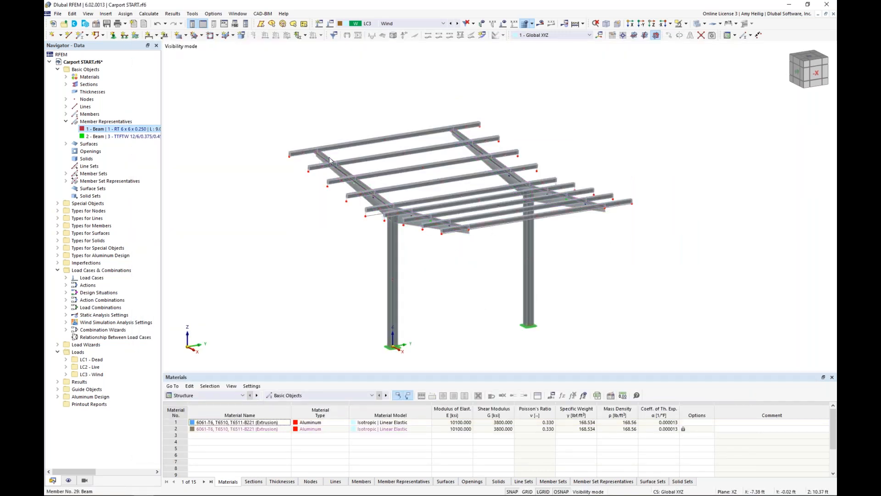
# Open the continuous members' set representative for editing and assign it a new Standard effective lengths definition for ADM 2020.
pyautogui.scroll(7, 281, 147)
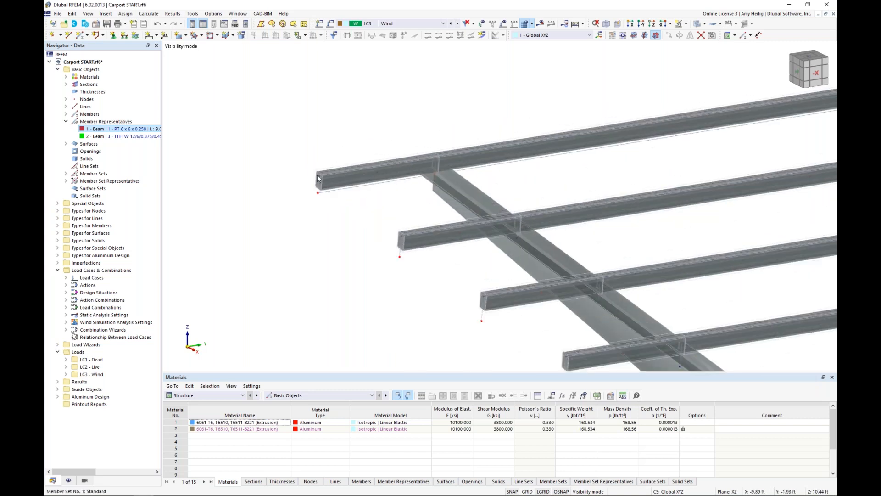
pyautogui.scroll(-6, 334, 201)
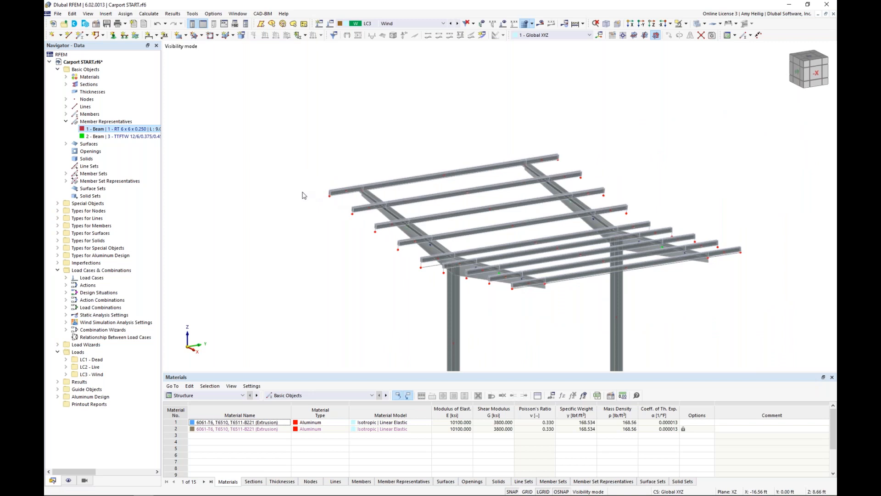
pyautogui.click(65, 181)
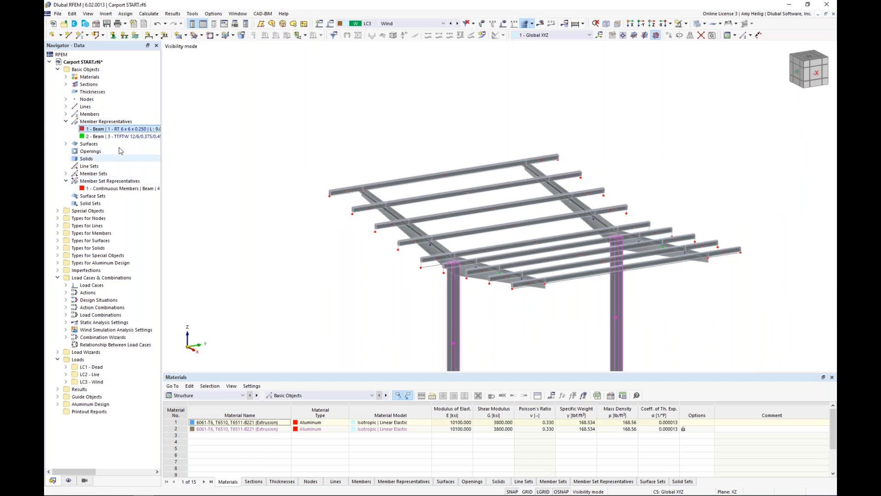
pyautogui.click(111, 189)
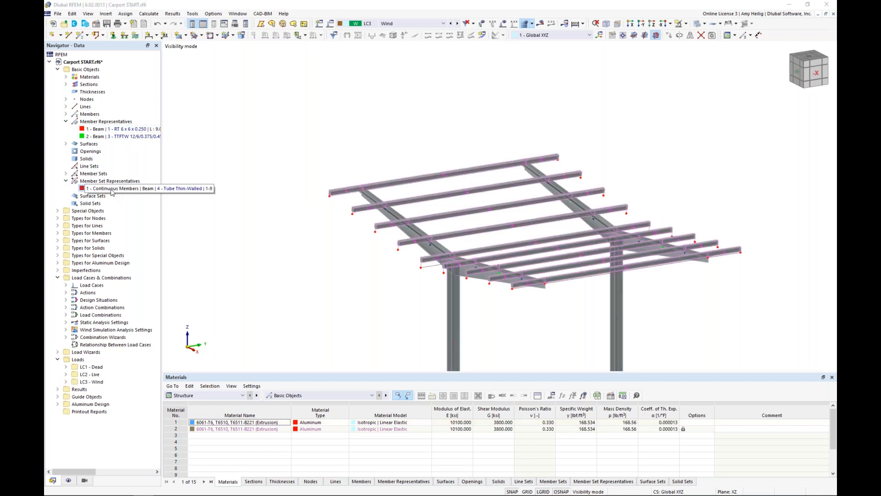
pyautogui.doubleClick(111, 189)
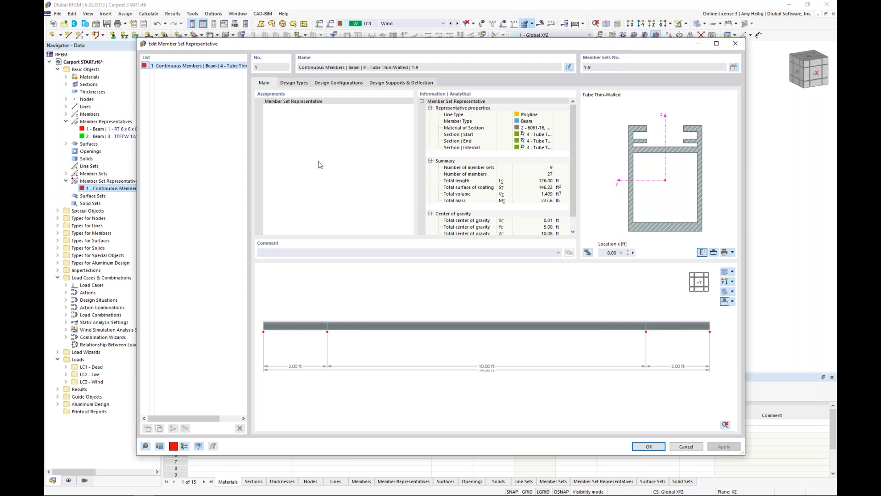
pyautogui.click(302, 85)
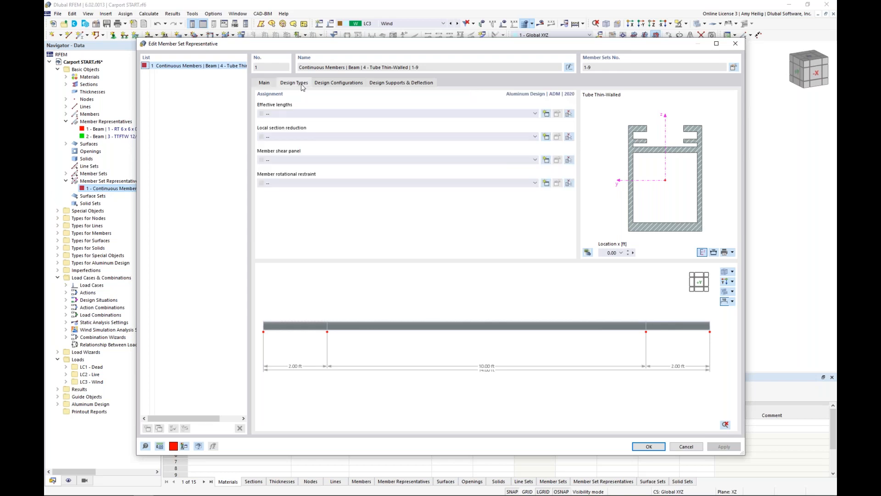
pyautogui.click(546, 113)
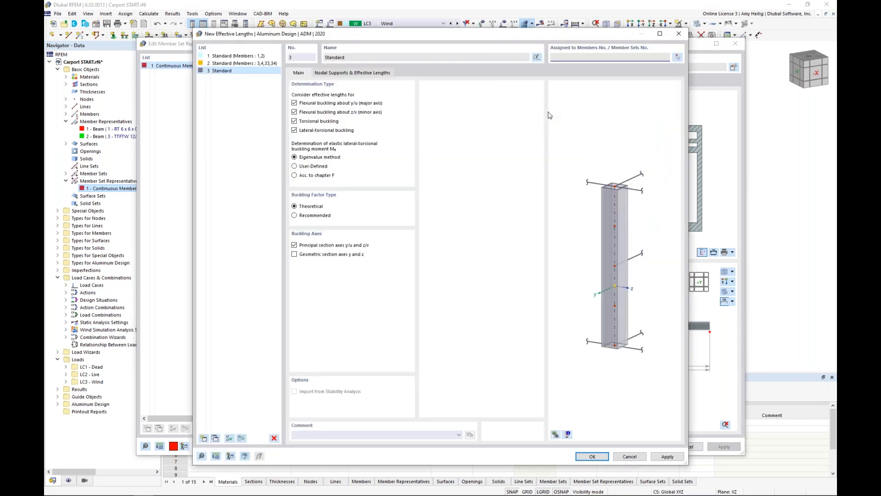
pyautogui.click(592, 457)
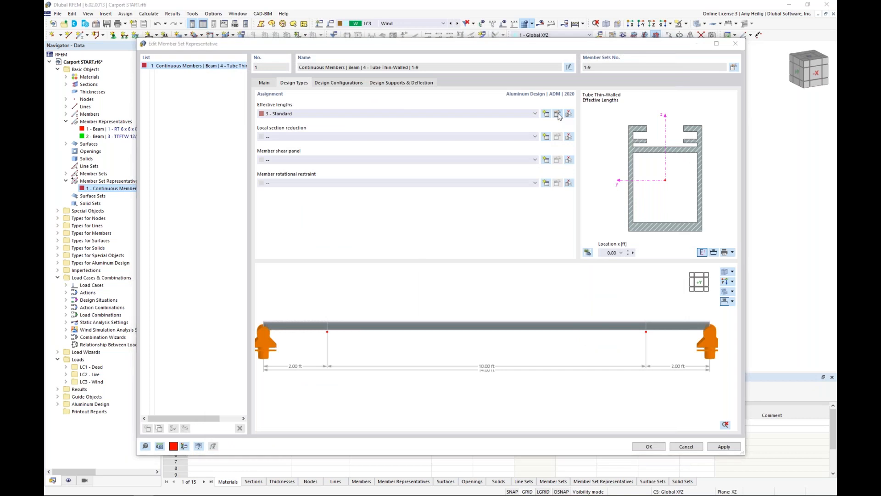
# Exclude torsional and lateral-torsional buckling from the member sets' effective lengths and show the model in the preview.
pyautogui.click(557, 115)
pyautogui.click(311, 121)
pyautogui.click(312, 131)
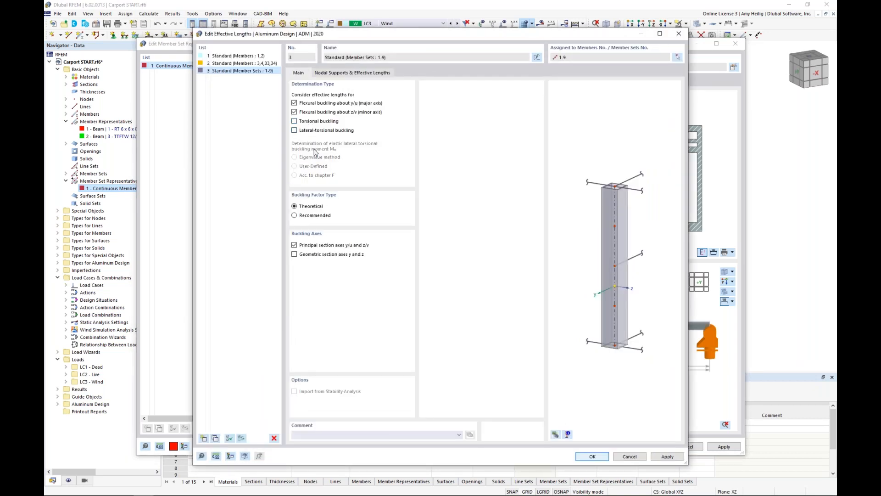
pyautogui.click(555, 434)
pyautogui.scroll(2, 567, 261)
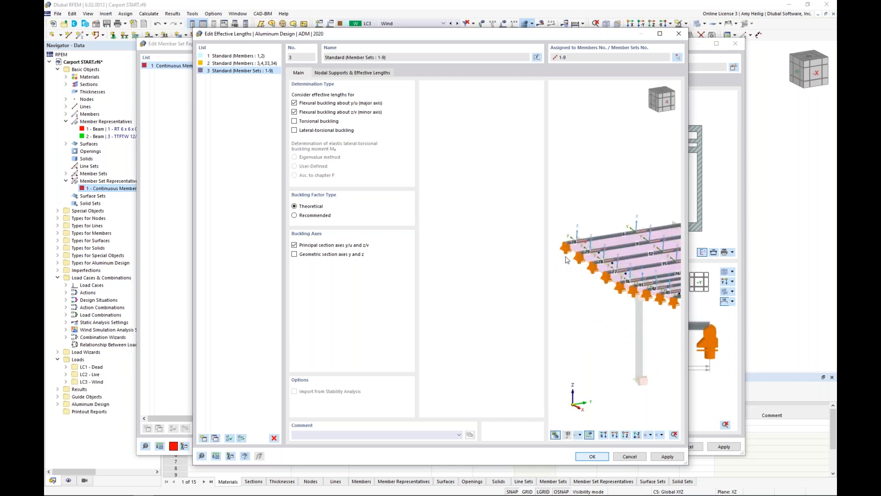
# Include intermediate nodes in the effective lengths' nodal supports, taking Member Set No. 1 as the reference for them.
pyautogui.click(352, 74)
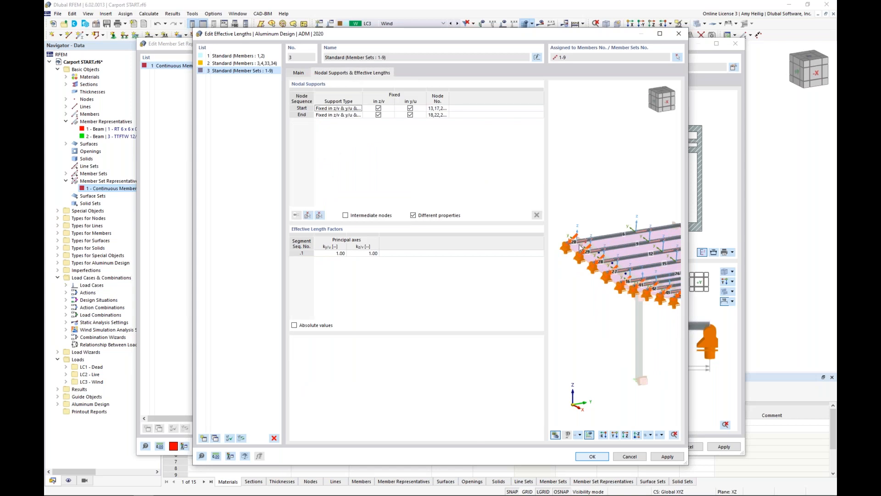
pyautogui.scroll(4, 573, 250)
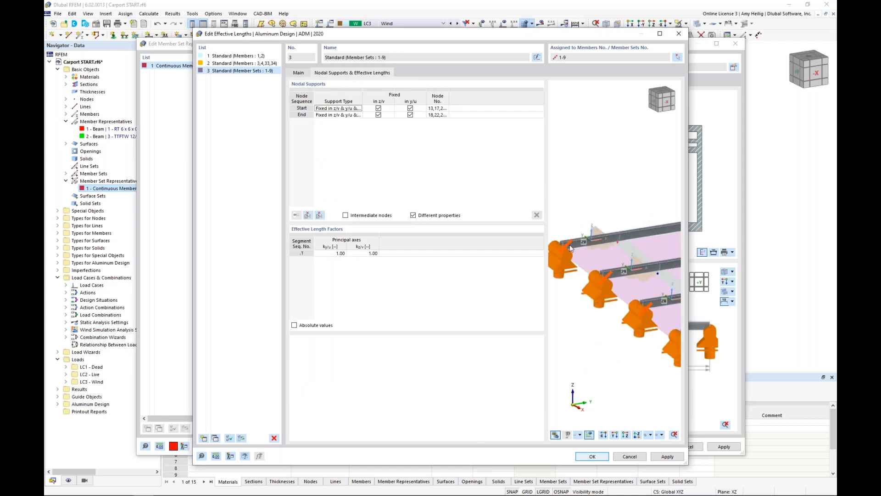
pyautogui.click(389, 110)
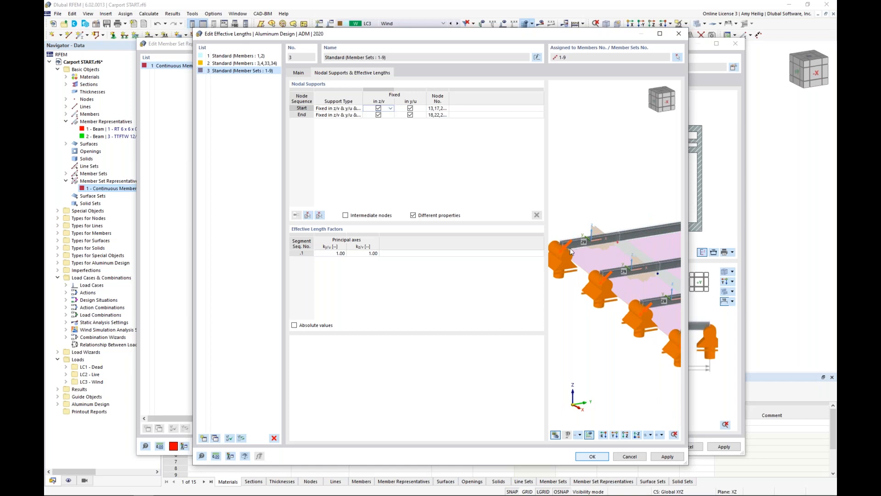
pyautogui.scroll(-3, 573, 251)
pyautogui.scroll(2, 582, 254)
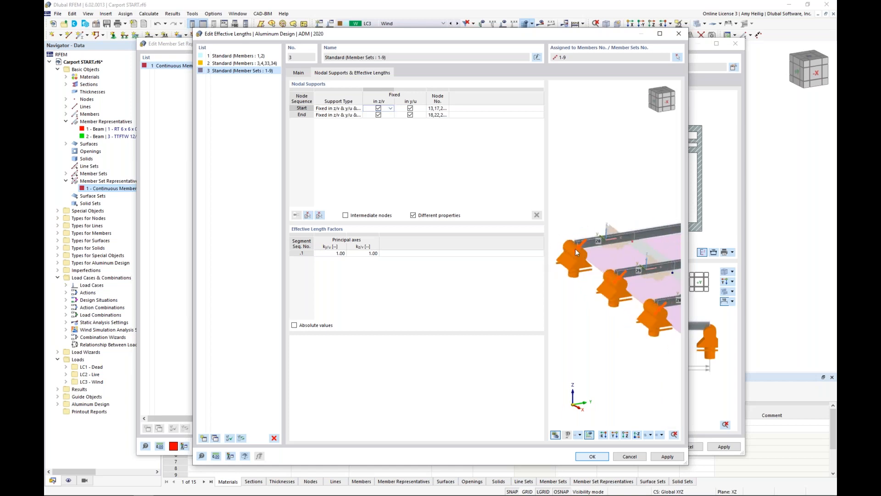
pyautogui.click(346, 216)
pyautogui.click(308, 216)
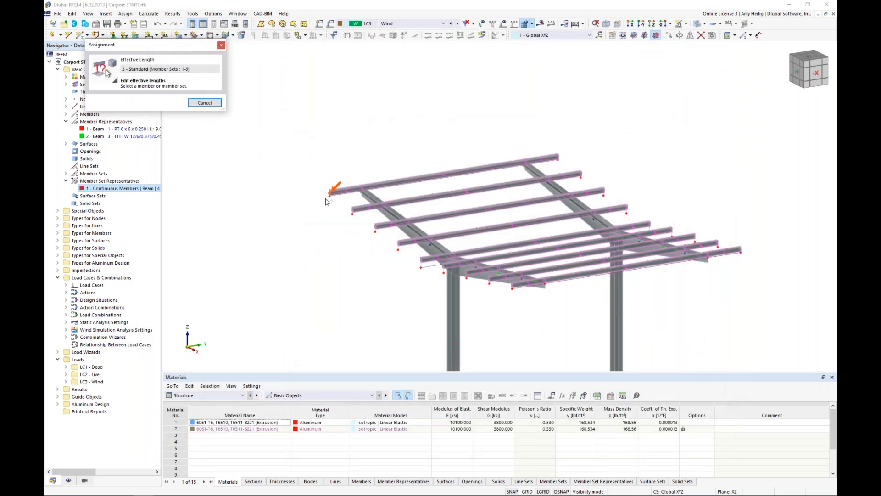
pyautogui.scroll(5, 327, 200)
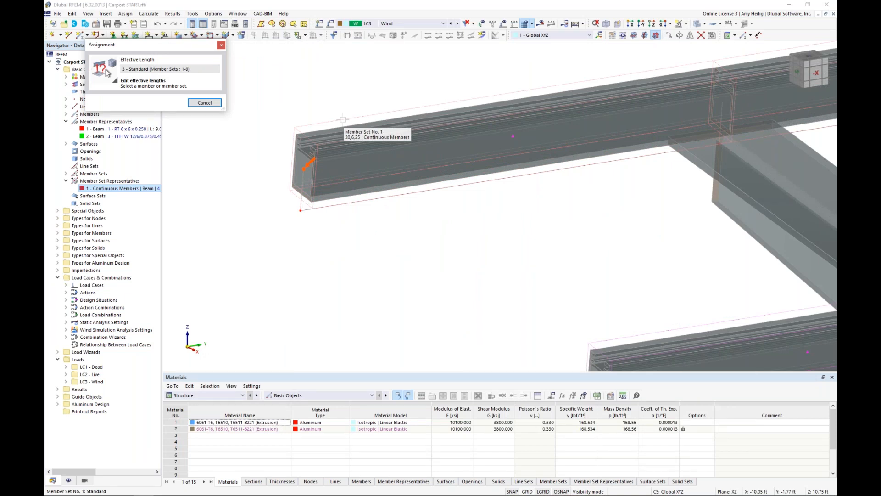
pyautogui.click(342, 119)
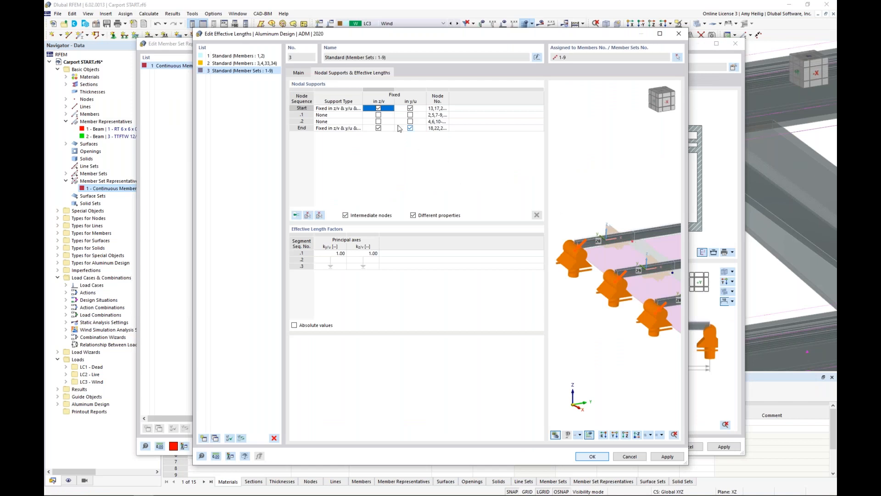
# Release the Start and End nodes of the member sets in both z/v and y/u.
pyautogui.click(378, 109)
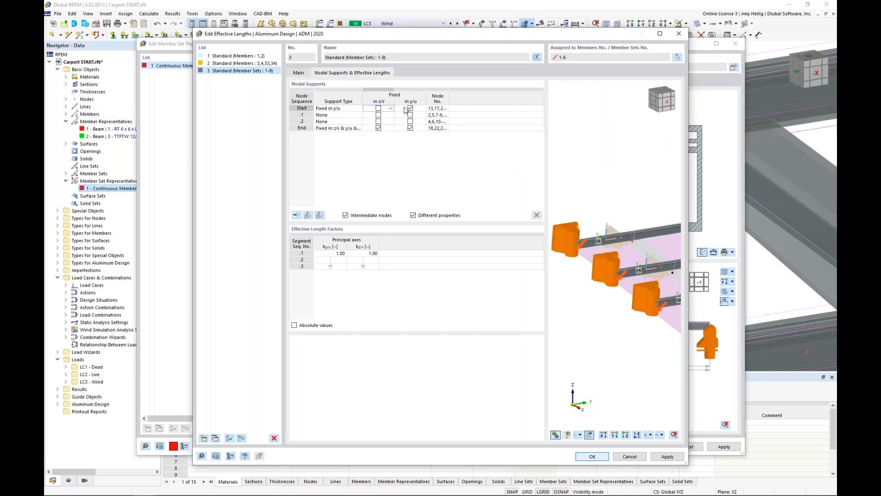
pyautogui.click(410, 108)
pyautogui.click(379, 128)
pyautogui.click(410, 128)
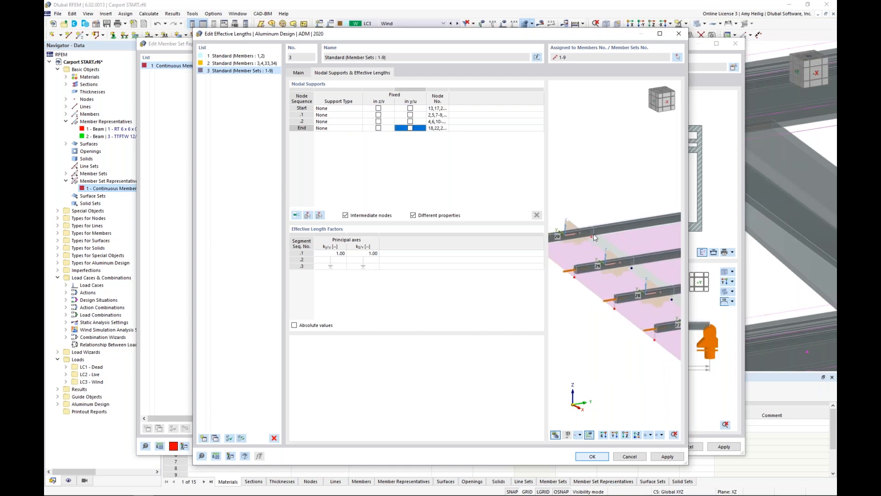
pyautogui.moveTo(598, 248); pyautogui.dragTo(565, 255, button='middle')
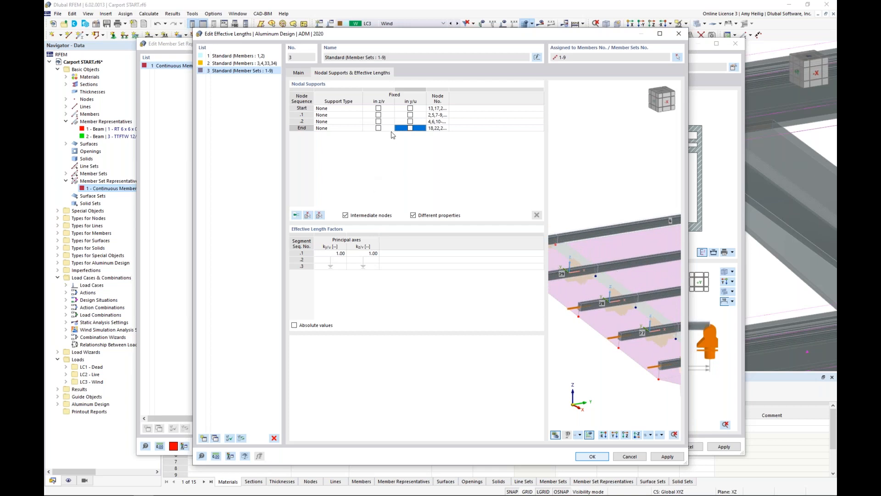
# Fix intermediate nodes .1 and .2 in both z/v and y/u, and accept the effective lengths.
pyautogui.click(378, 115)
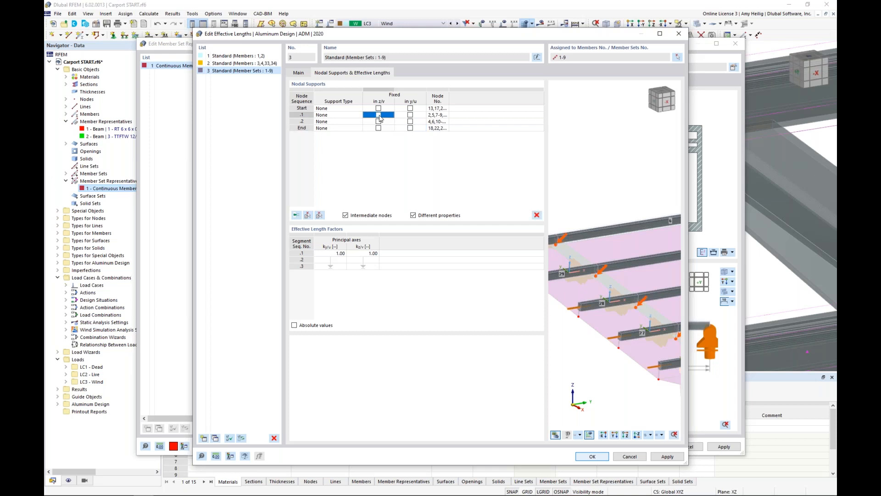
pyautogui.click(410, 115)
pyautogui.click(378, 121)
pyautogui.click(410, 122)
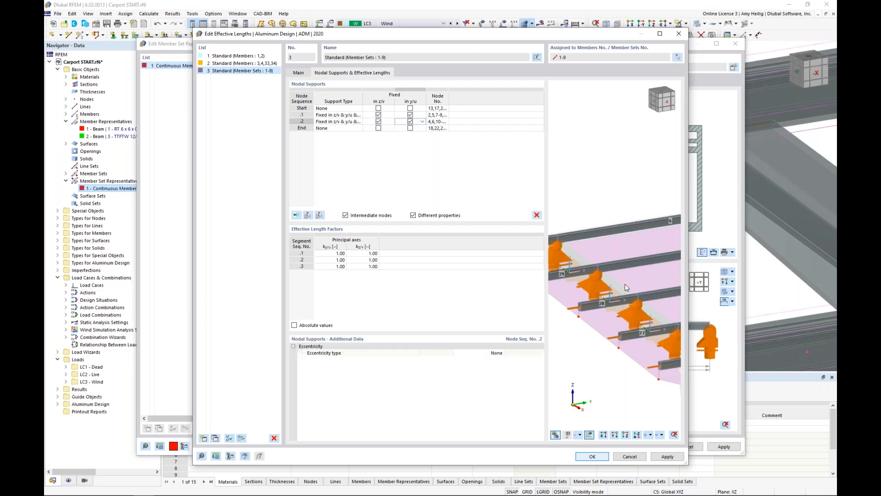
pyautogui.click(586, 457)
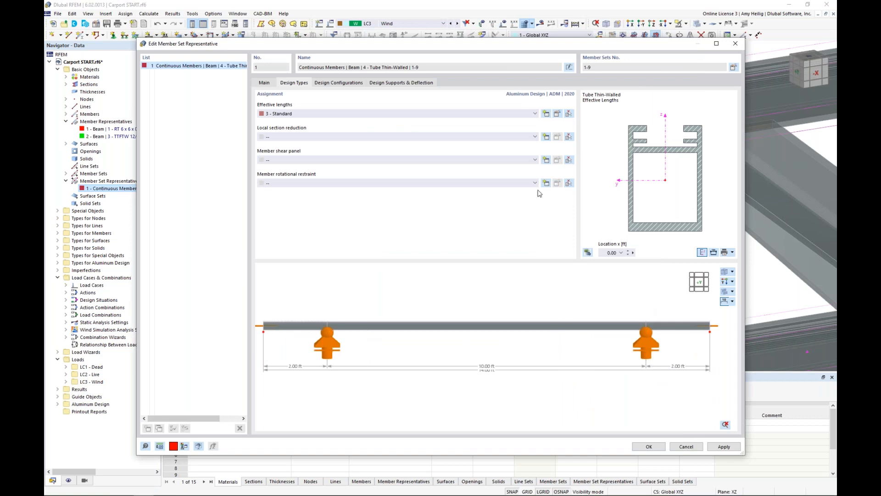
# Create a General design support with a 4 in z-axis support width at the member sets' first internal node.
pyautogui.click(411, 84)
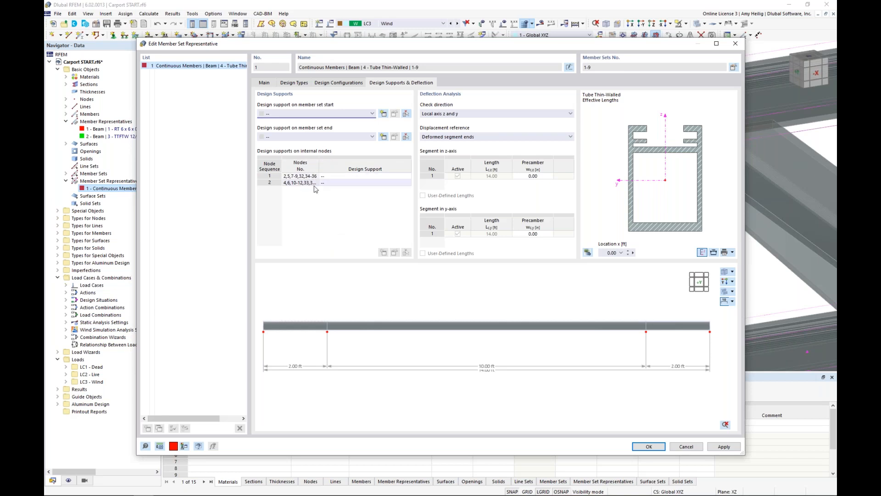
pyautogui.click(390, 177)
pyautogui.click(407, 177)
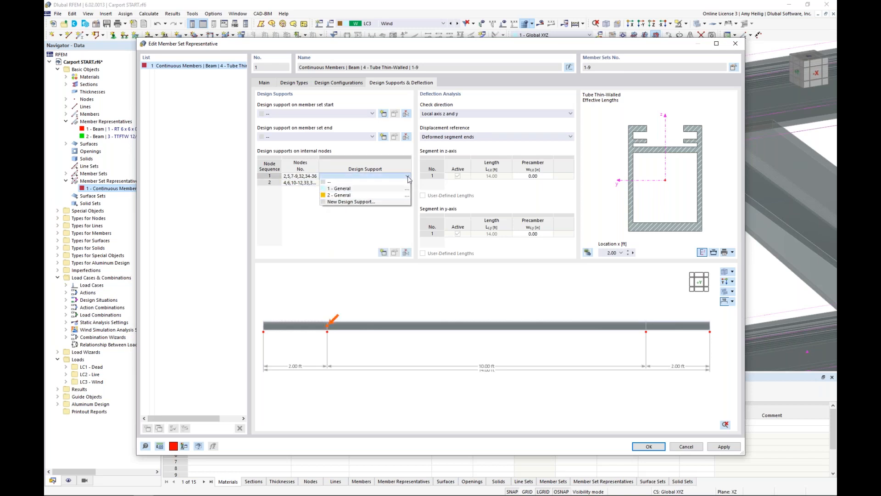
pyautogui.click(397, 202)
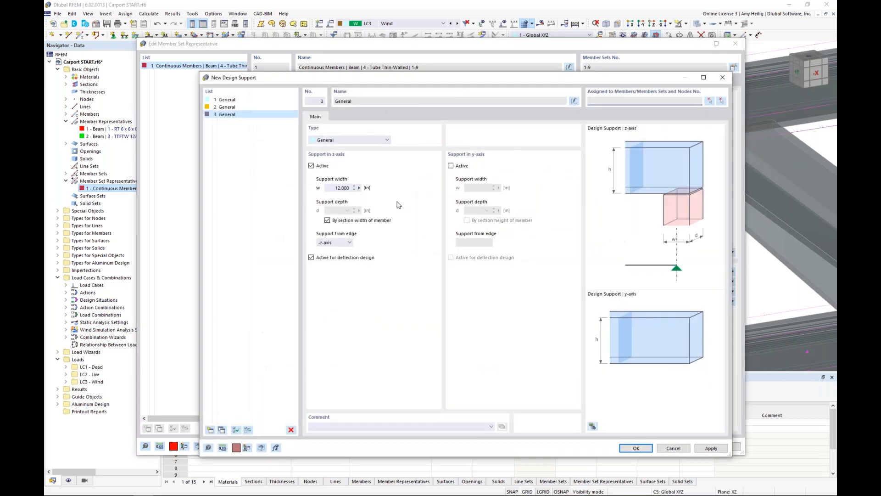
pyautogui.click(329, 188)
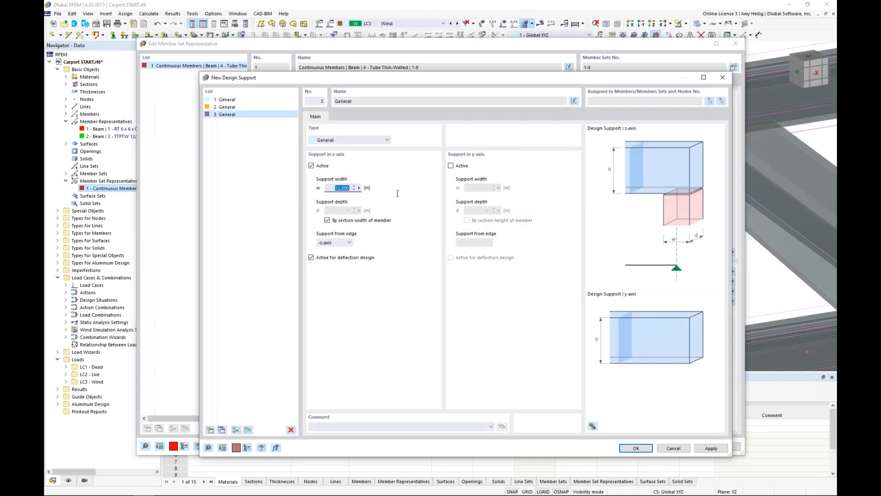
pyautogui.write('4')
pyautogui.click(636, 448)
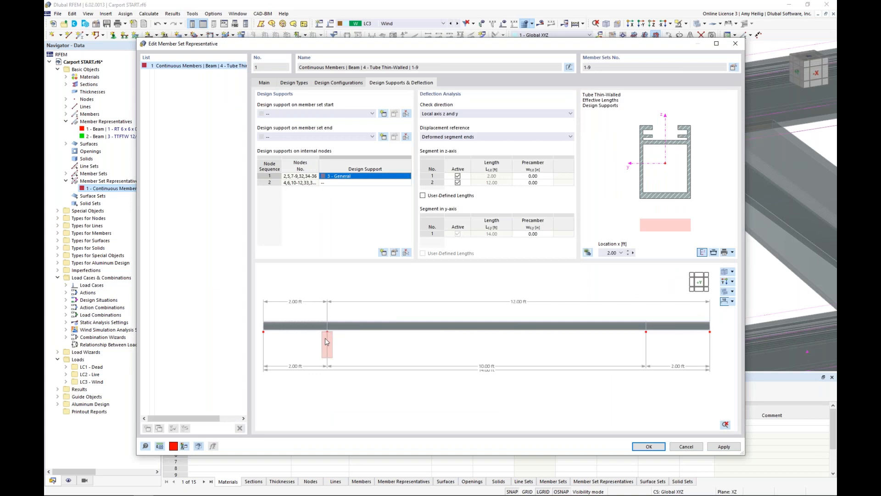
# Assign design support 3 - General to the second internal node as well, and accept the member set representative changes.
pyautogui.click(354, 184)
pyautogui.click(406, 182)
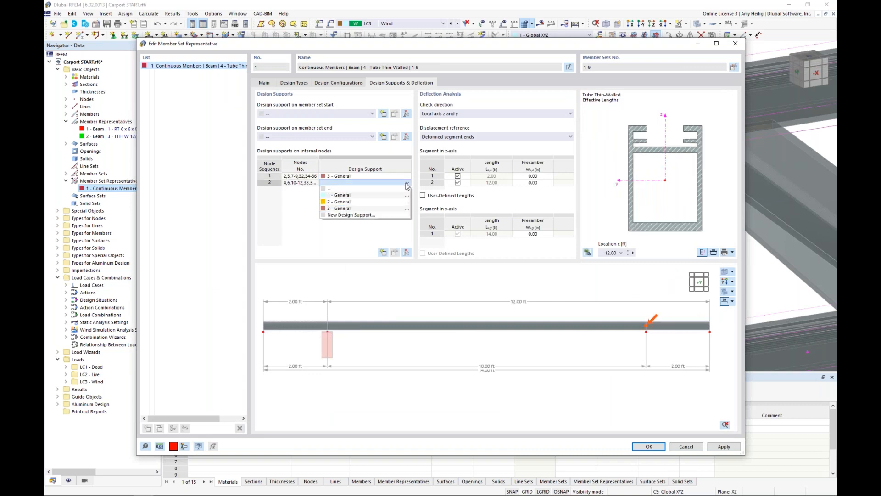
pyautogui.click(398, 209)
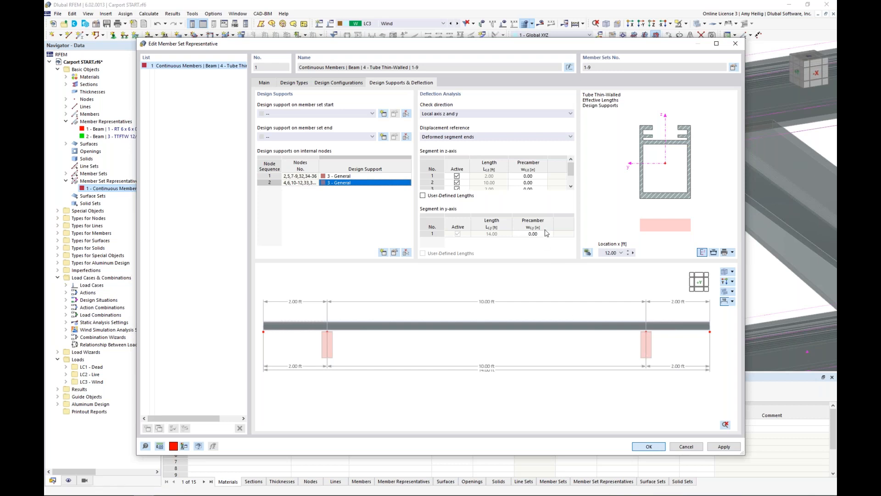
pyautogui.press('Return')
pyautogui.scroll(-10, 546, 233)
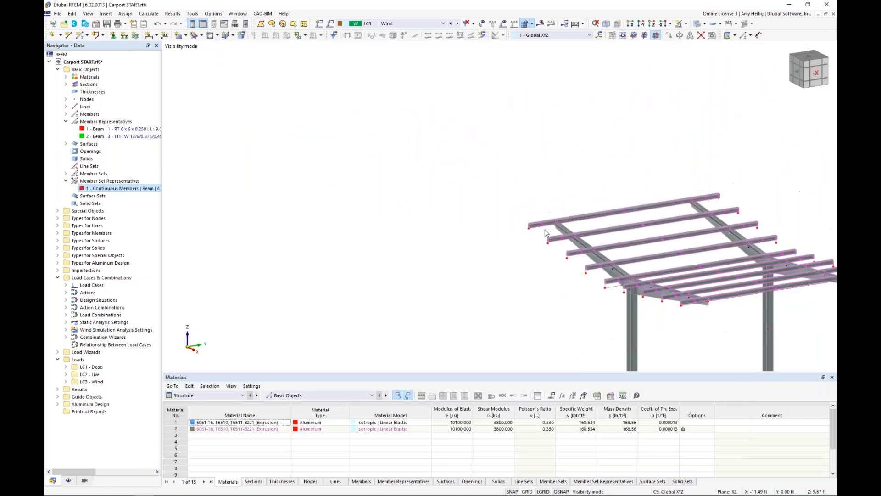
pyautogui.moveTo(659, 258); pyautogui.dragTo(471, 181, button='middle')
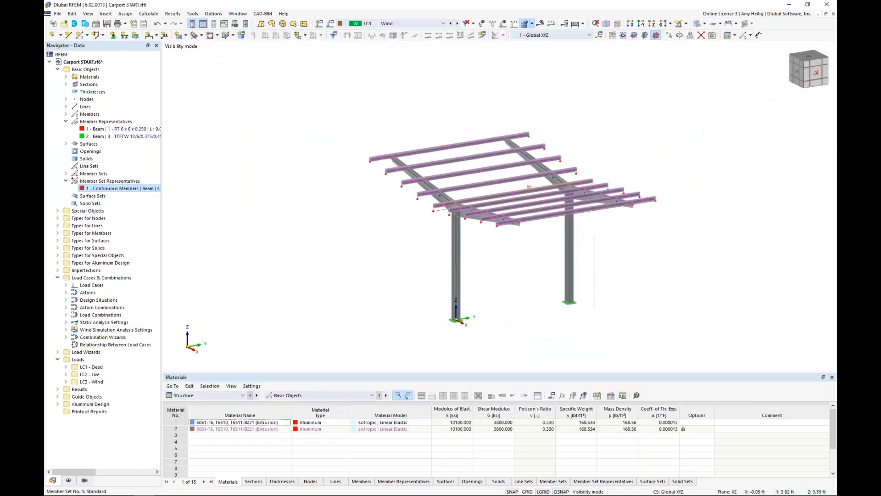
# Display the members' design supports on the model and switch it to wireframe rendering.
pyautogui.moveTo(84, 492)
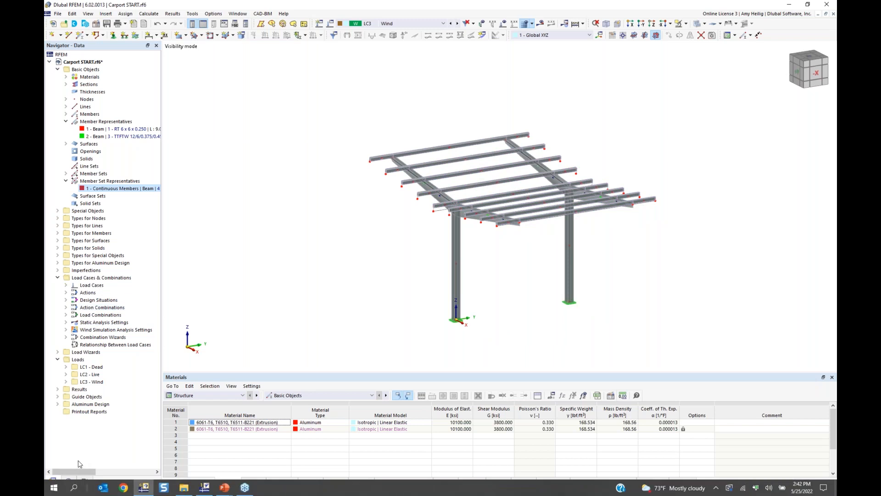
pyautogui.click(69, 480)
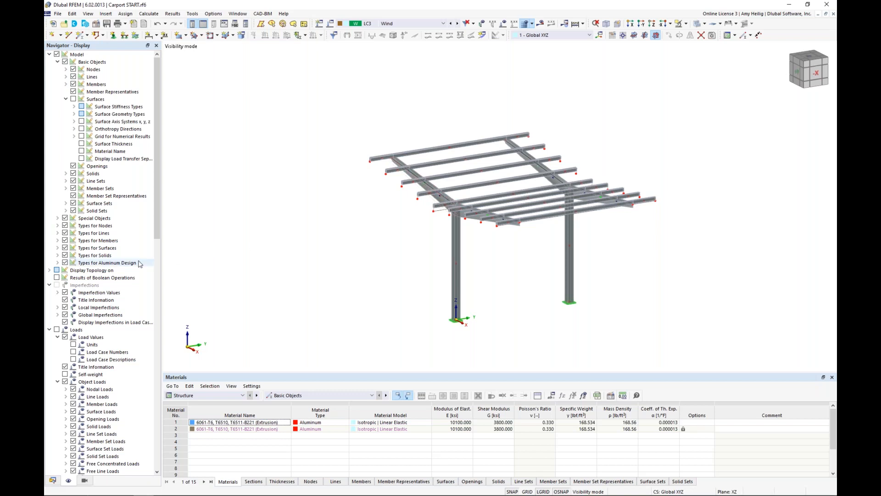
pyautogui.click(57, 241)
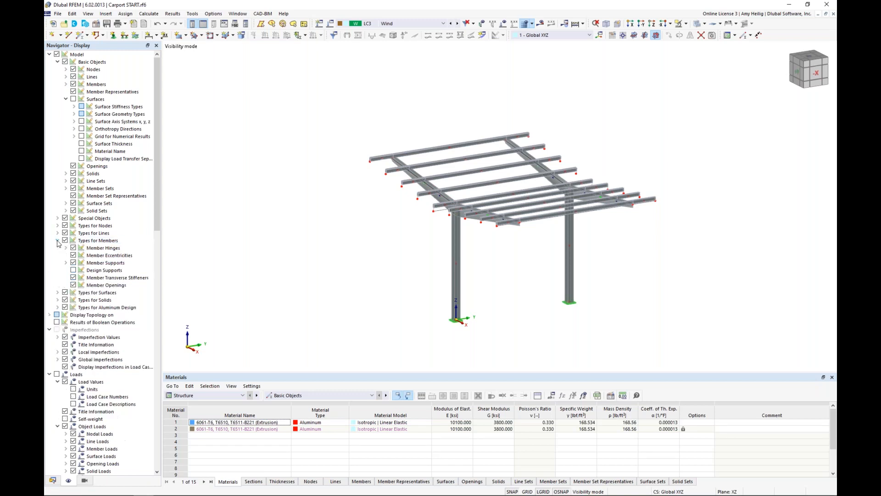
pyautogui.click(73, 269)
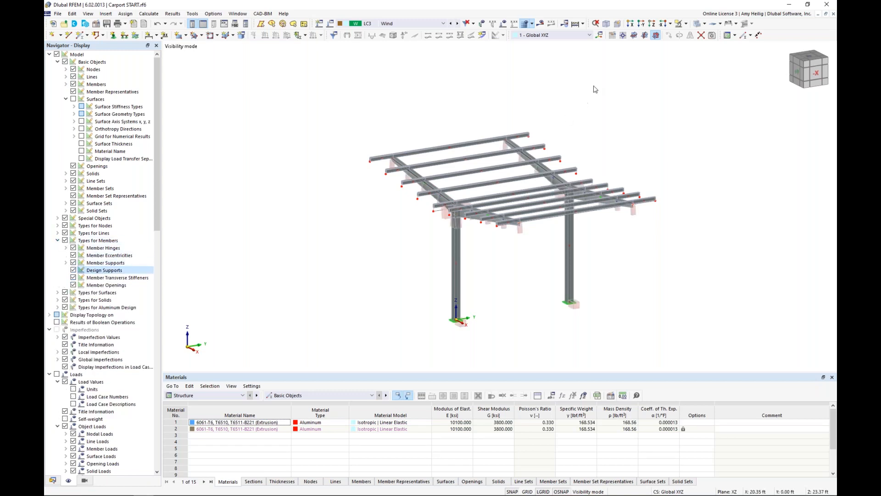
pyautogui.click(698, 24)
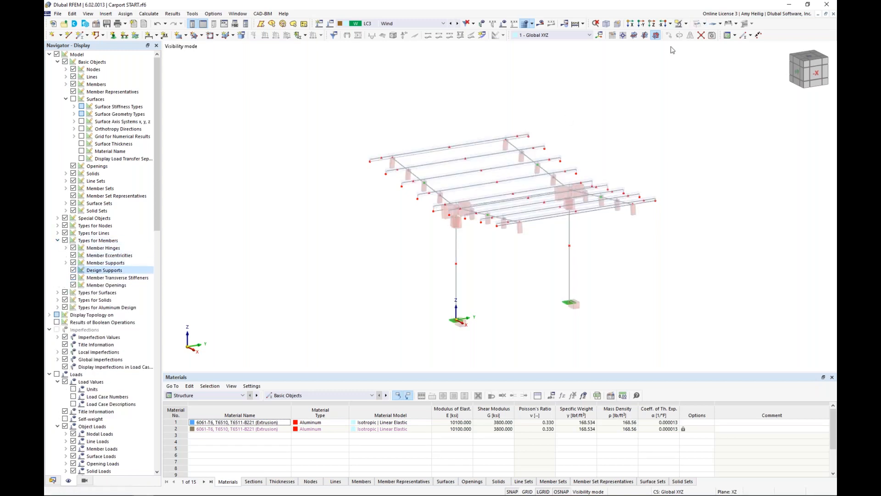
# Examine the design supports at the beams and column ends, and hide them again.
pyautogui.scroll(3, 482, 248)
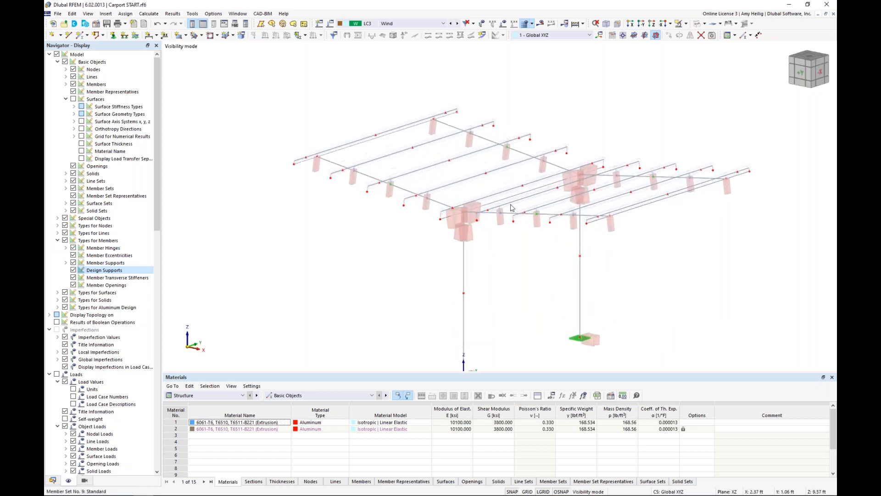
pyautogui.scroll(2, 512, 207)
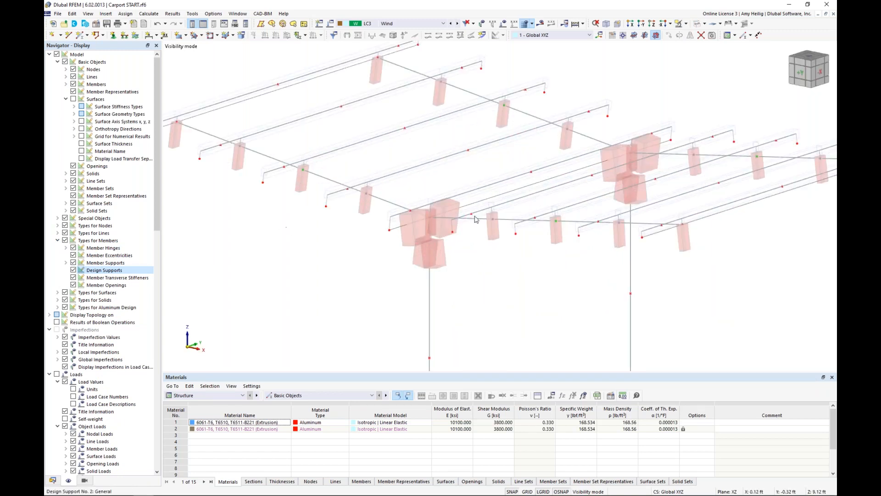
pyautogui.scroll(-3, 512, 261)
pyautogui.scroll(-1, 512, 261)
pyautogui.moveTo(510, 269); pyautogui.dragTo(482, 214, button='middle')
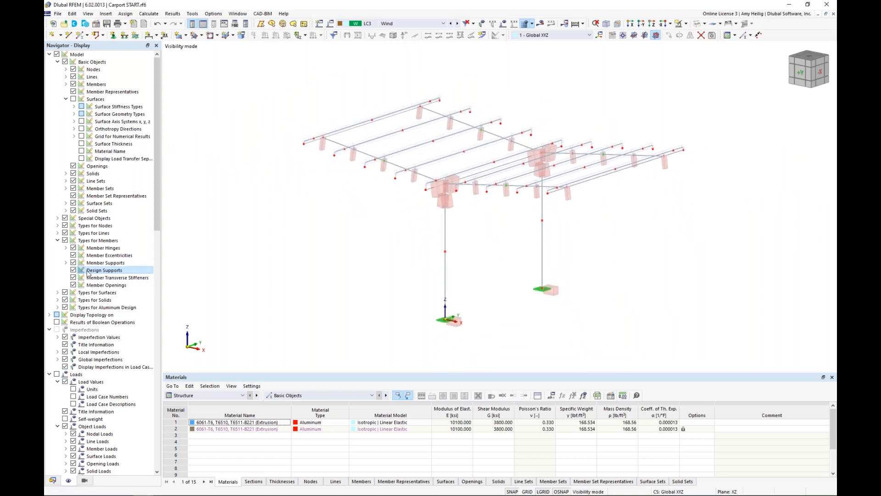
pyautogui.click(73, 270)
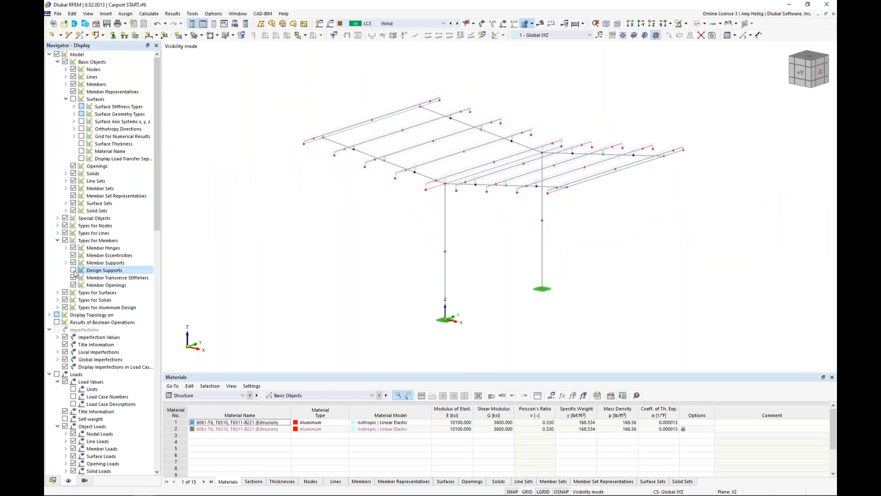
# Display the nodal supports of the member effective lengths for inspection, hide them again, and return to solid rendering.
pyautogui.click(57, 307)
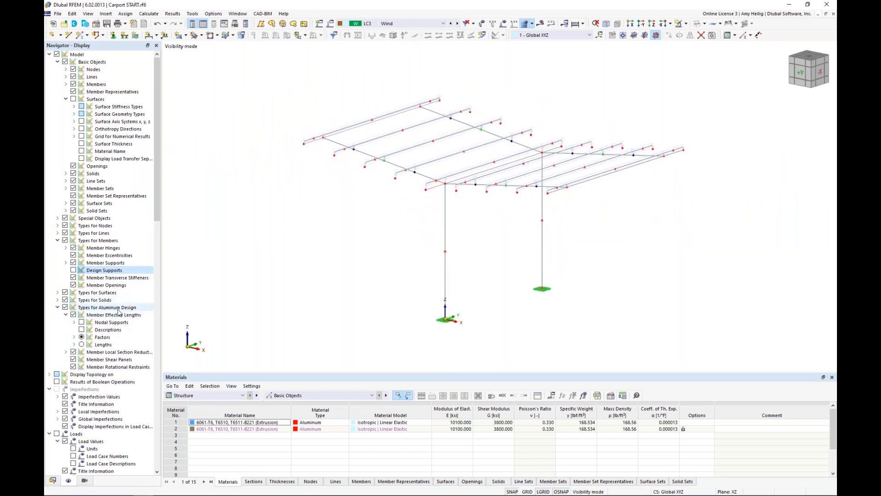
pyautogui.click(81, 321)
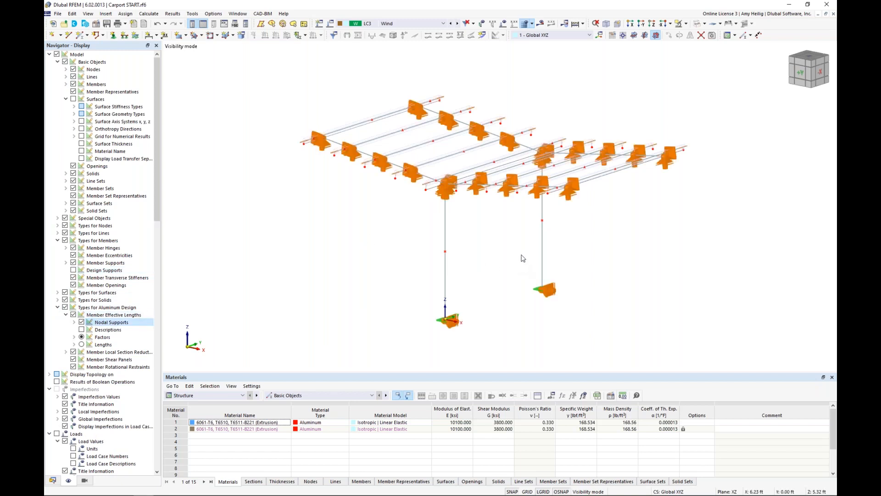
pyautogui.keyDown('ctrl'); pyautogui.moveTo(523, 257); pyautogui.dragTo(489, 260, button='middle'); pyautogui.keyUp('ctrl')
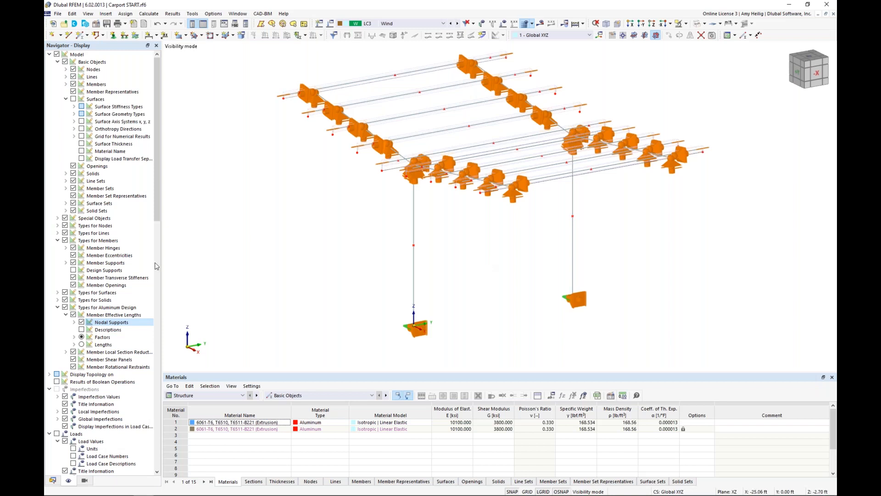
pyautogui.click(82, 322)
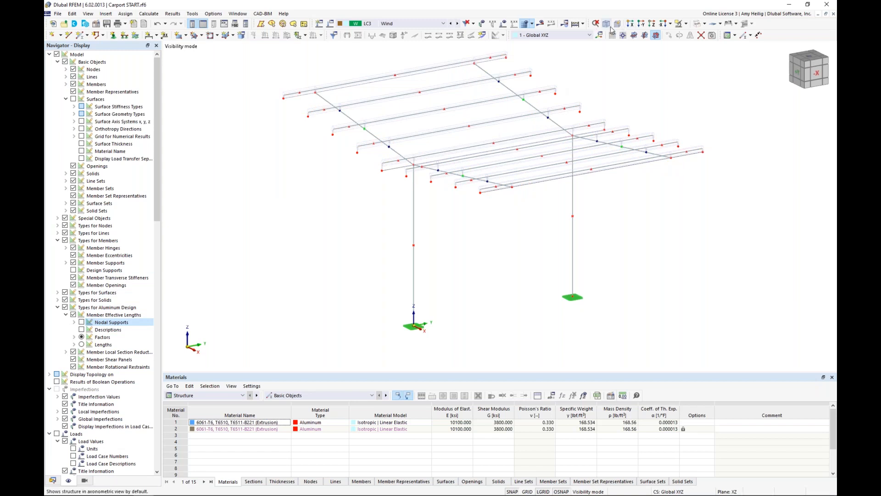
pyautogui.click(697, 23)
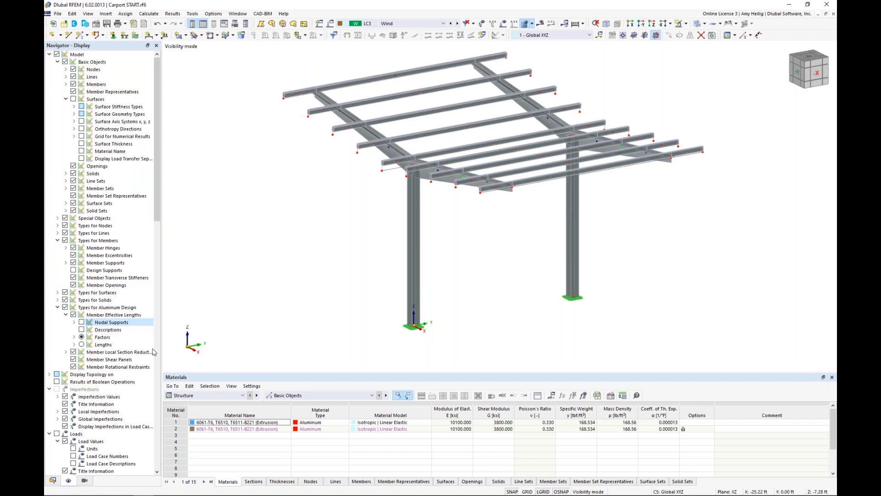
# Display the carport's roof surfaces and open surface 1 for editing.
pyautogui.click(73, 99)
pyautogui.moveTo(256, 183); pyautogui.dragTo(333, 235, button='middle')
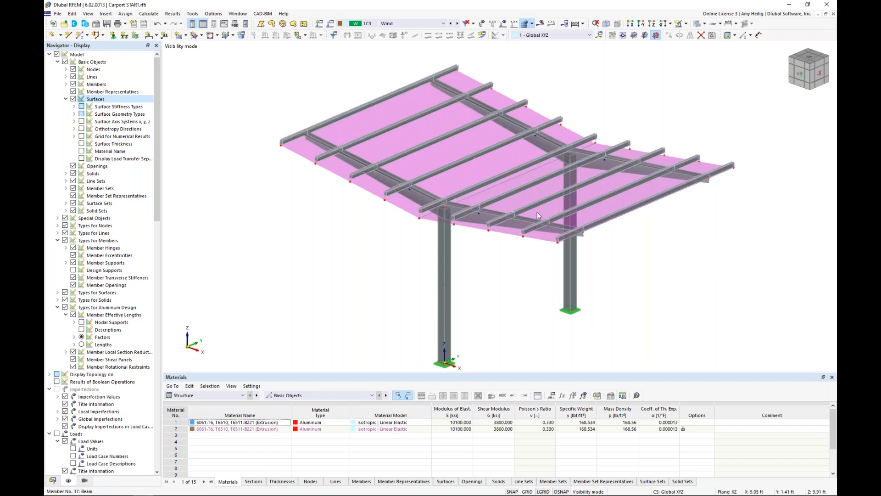
pyautogui.click(461, 148)
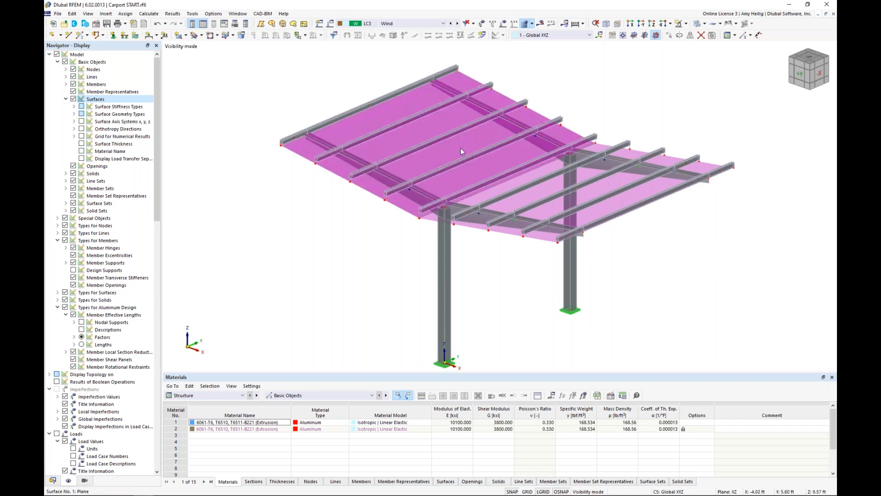
pyautogui.doubleClick(461, 148)
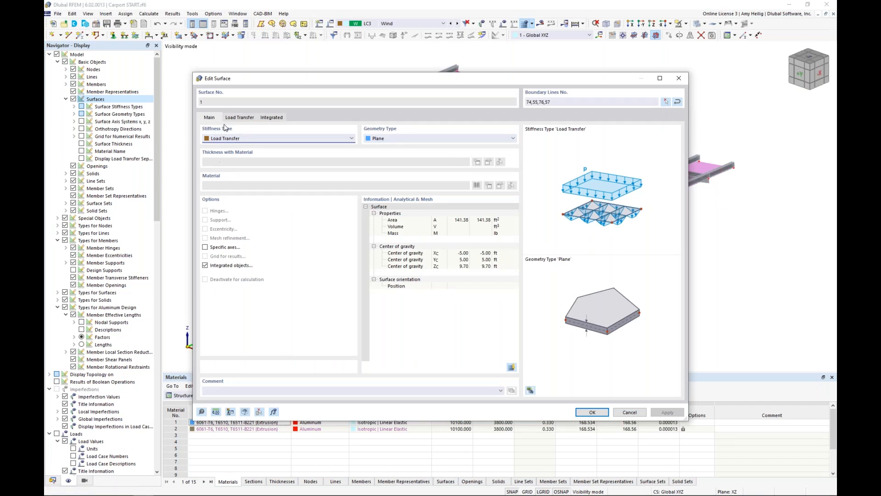
# Review the stiffness type and load transfer direction options of surface 1, and leave without changes.
pyautogui.click(233, 139)
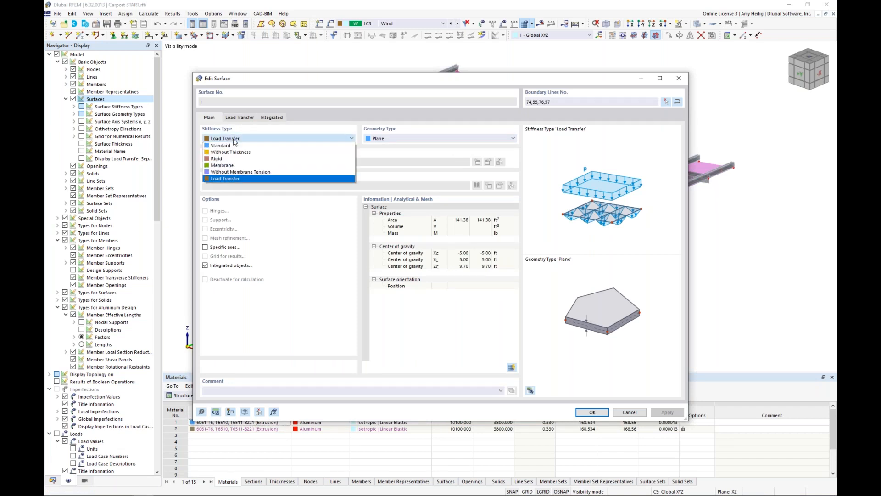
pyautogui.click(247, 178)
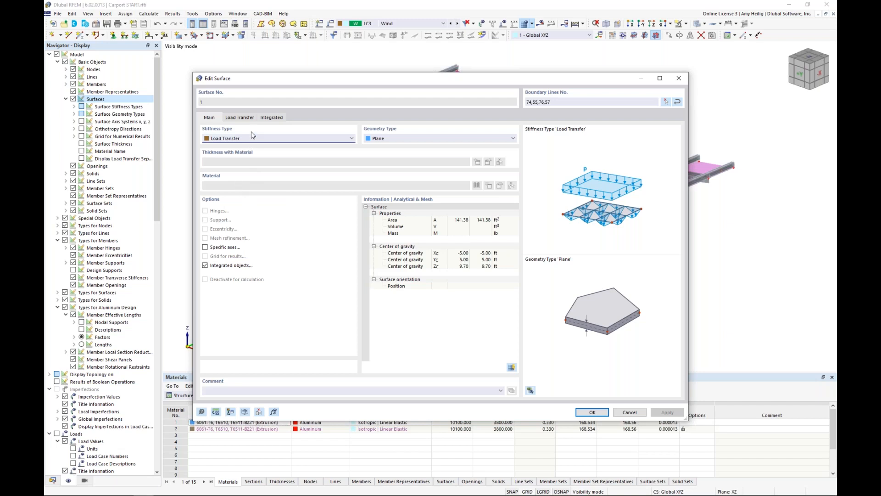
pyautogui.click(248, 118)
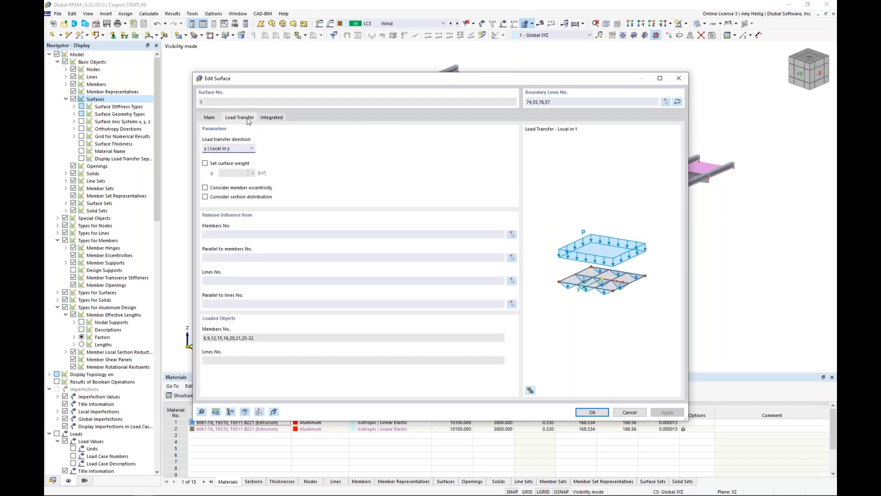
pyautogui.click(251, 149)
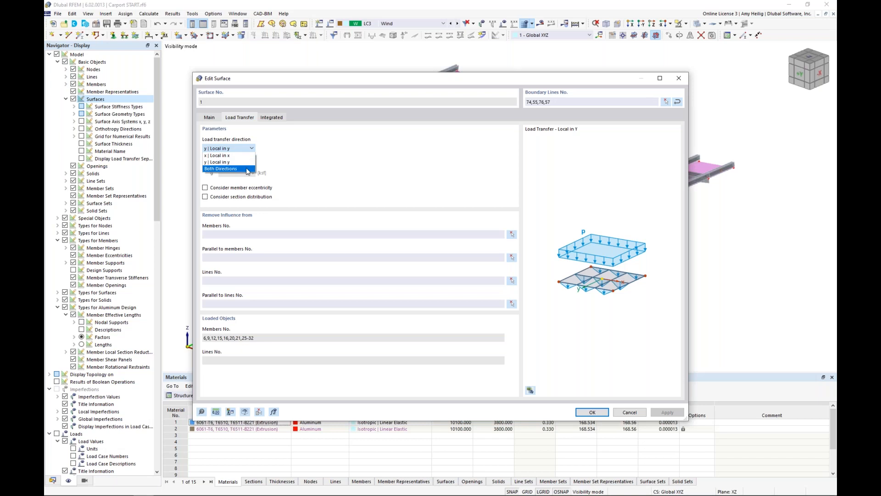
pyautogui.click(320, 184)
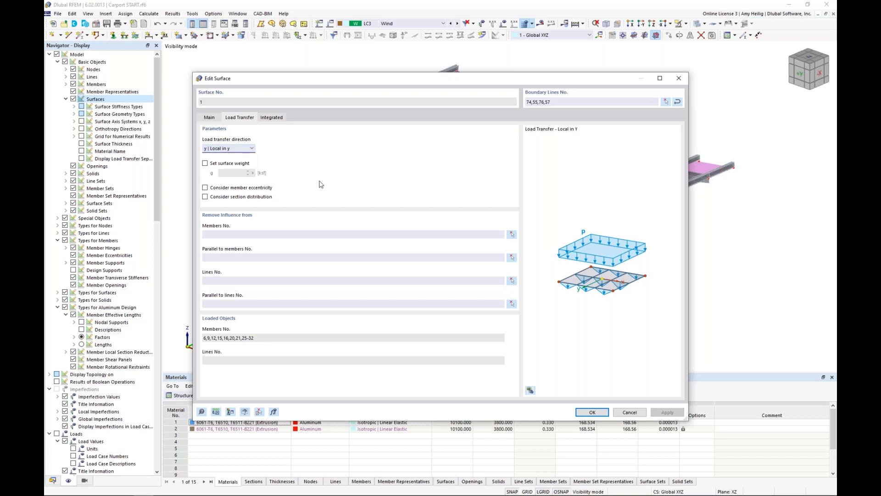
pyautogui.click(629, 412)
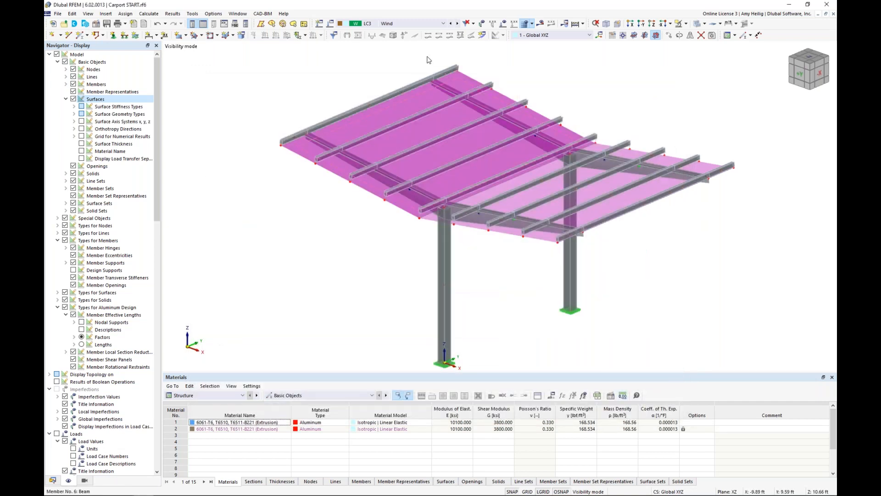
# Display the roof loads of load case LC1 - Dead with their values on the model.
pyautogui.click(407, 23)
pyautogui.click(400, 31)
pyautogui.moveTo(377, 58); pyautogui.dragTo(375, 71, button='middle')
pyautogui.click(503, 23)
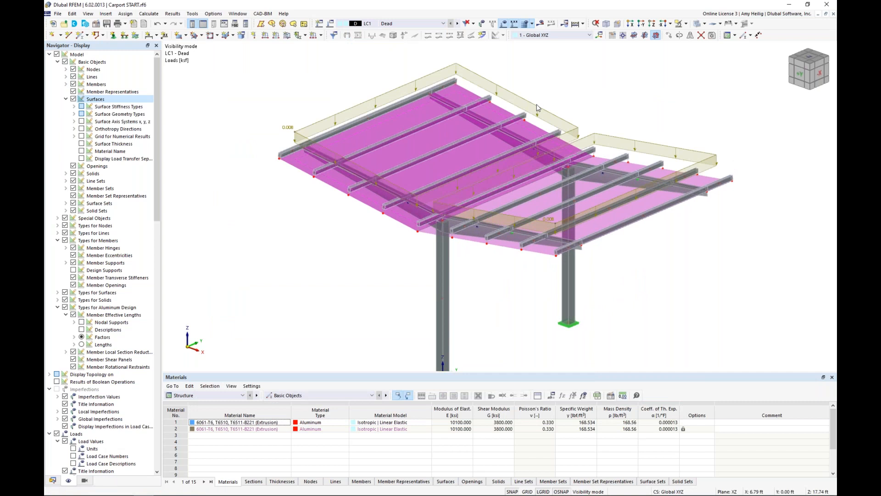
pyautogui.keyDown('ctrl'); pyautogui.moveTo(580, 105); pyautogui.dragTo(586, 84, button='middle'); pyautogui.keyUp('ctrl')
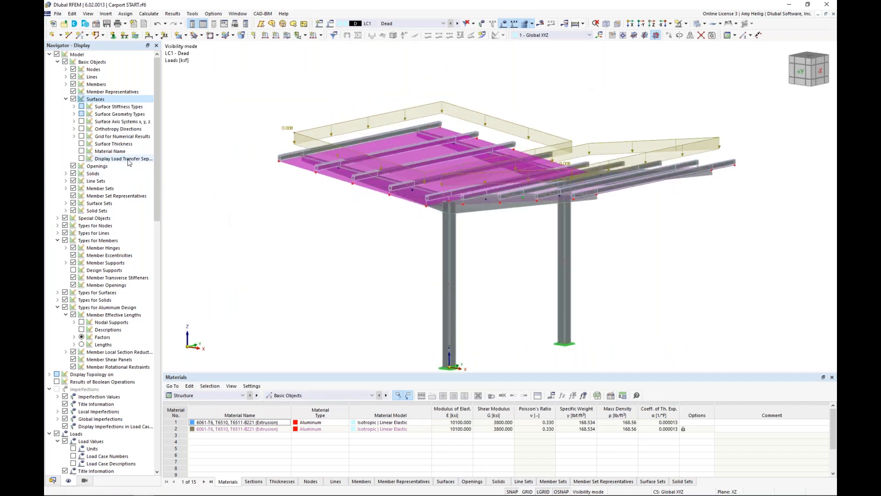
# Display the dead load's transfer to the individual members for inspection, and return to the surface loads.
pyautogui.click(82, 159)
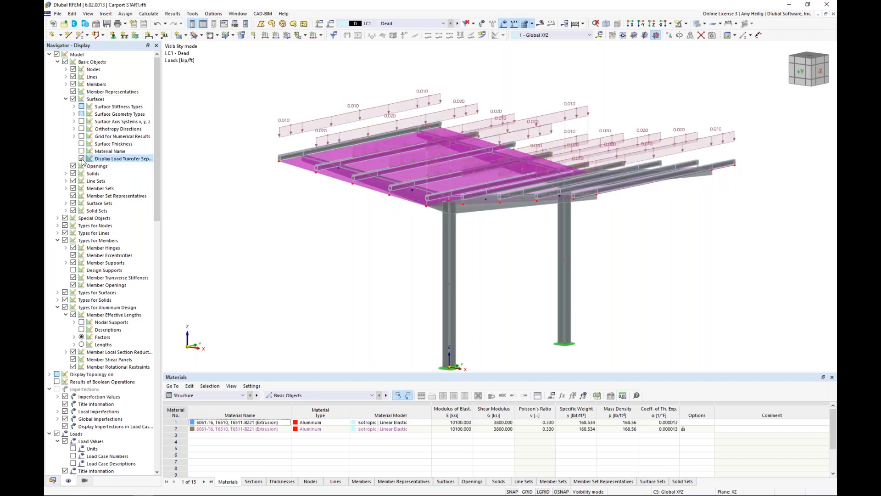
pyautogui.keyDown('ctrl'); pyautogui.moveTo(368, 258); pyautogui.dragTo(433, 242, button='middle'); pyautogui.keyUp('ctrl')
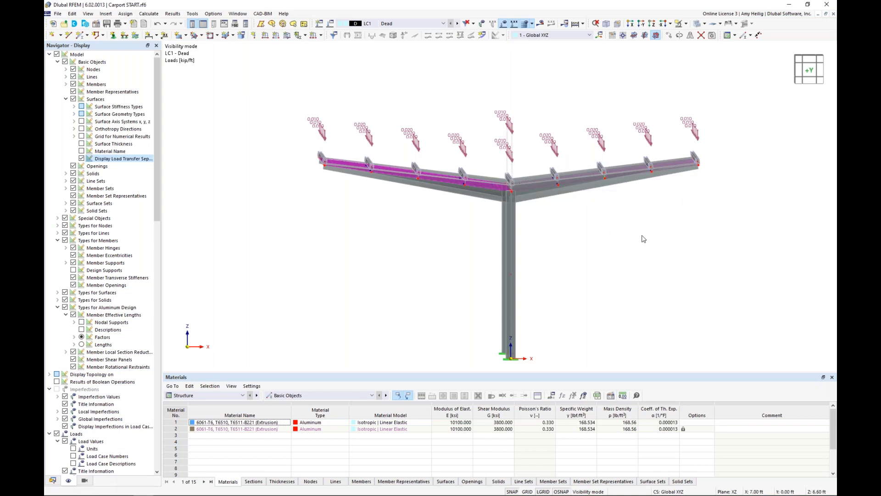
pyautogui.keyDown('ctrl'); pyautogui.moveTo(642, 236); pyautogui.dragTo(608, 252, button='middle'); pyautogui.keyUp('ctrl')
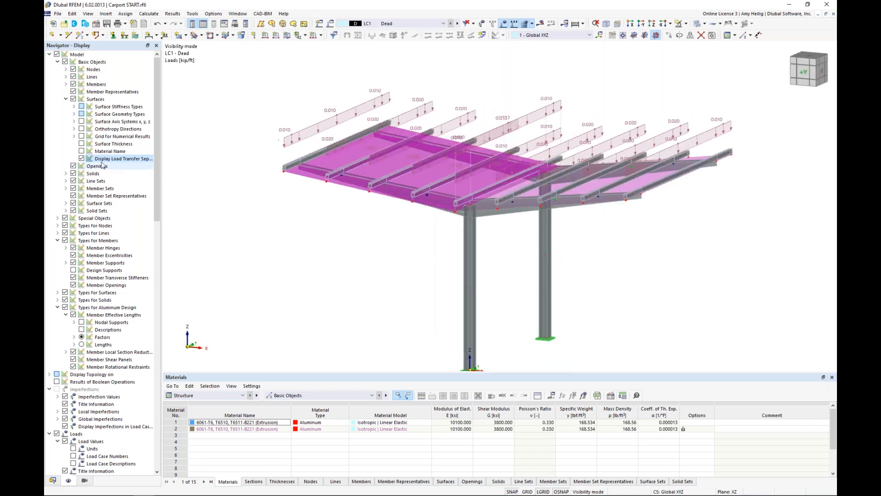
pyautogui.click(81, 159)
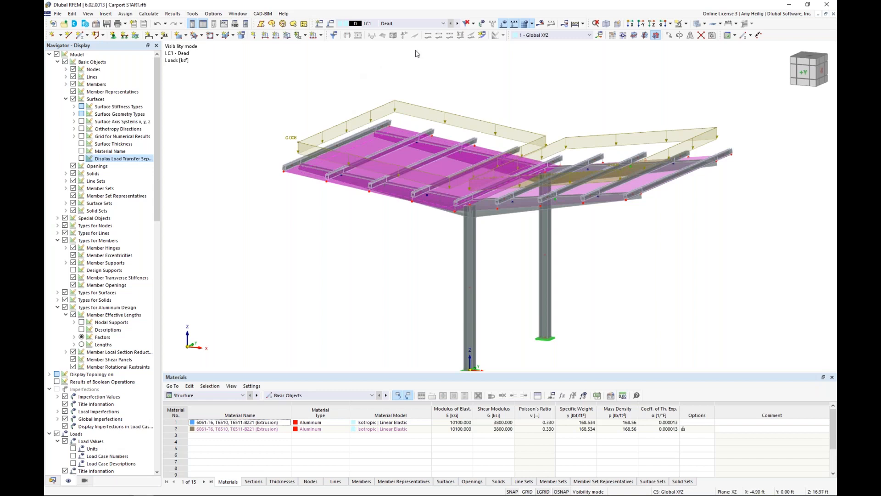
# Display the roof loads of load case LC2 - Live, and open the definition of load case LC3 - Wind.
pyautogui.click(457, 24)
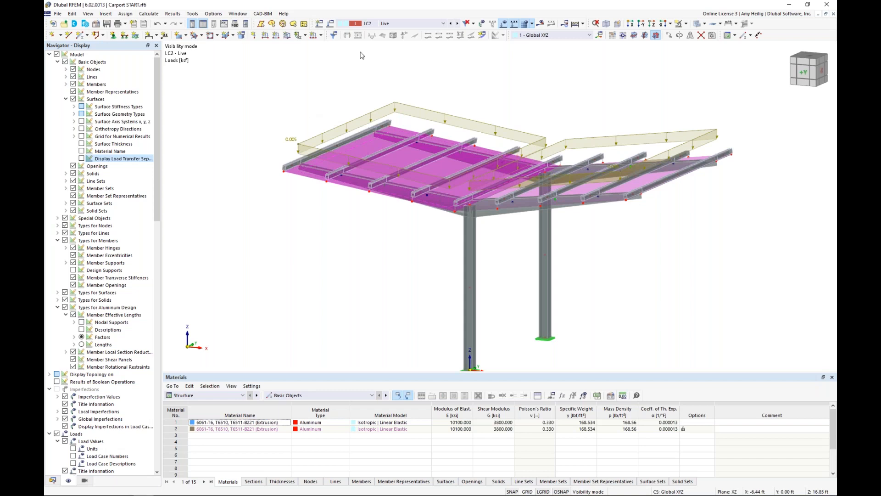
pyautogui.click(331, 25)
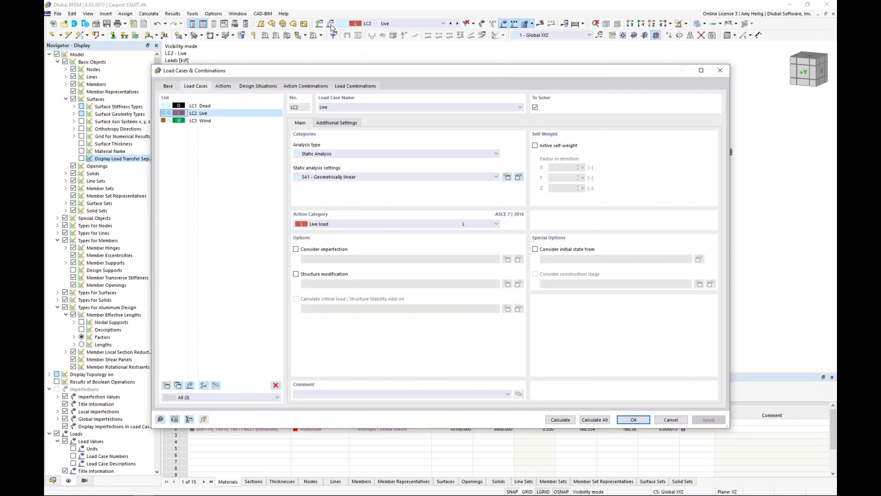
pyautogui.click(207, 124)
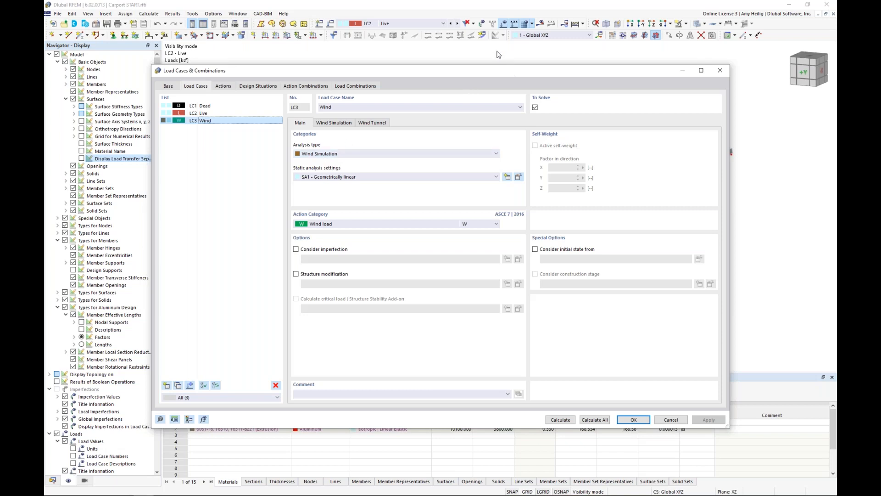
pyautogui.moveTo(491, 72); pyautogui.dragTo(501, 331)
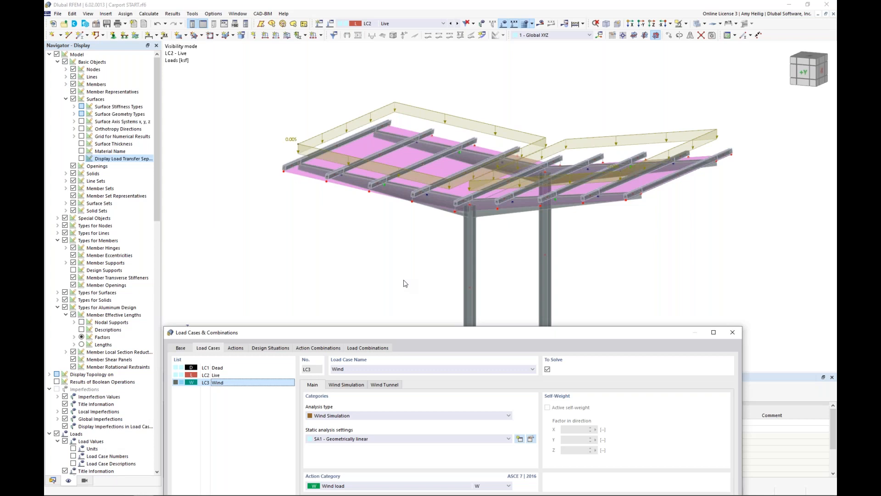
pyautogui.moveTo(399, 333); pyautogui.dragTo(418, 82)
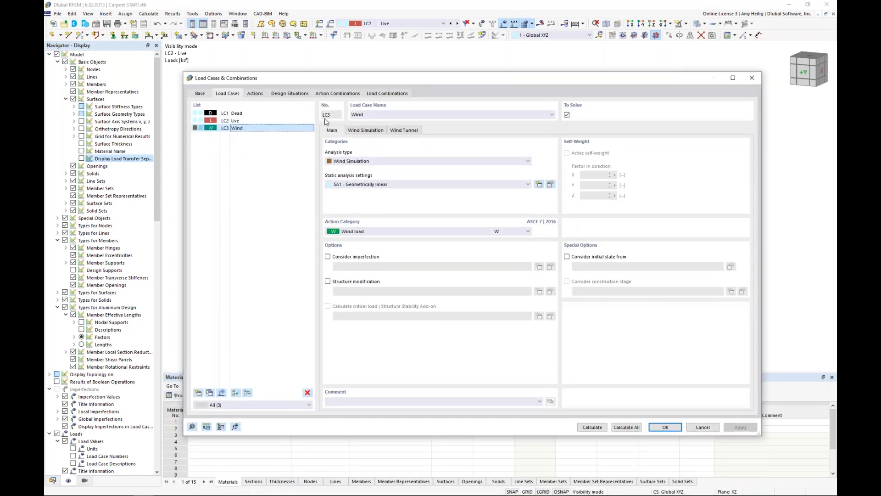
# Keep Wind Simulation as the analysis type of LC3, review its wind simulation settings, and open the load case in RWIND.
pyautogui.click(346, 160)
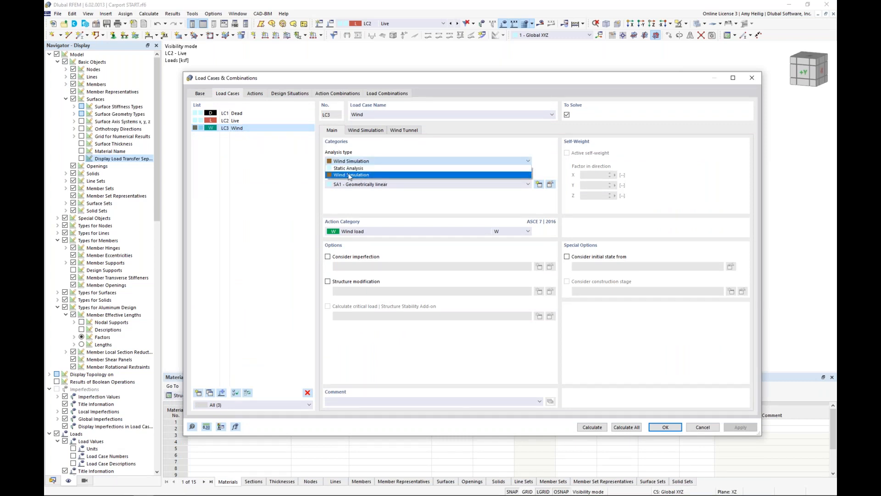
pyautogui.click(411, 174)
pyautogui.click(370, 131)
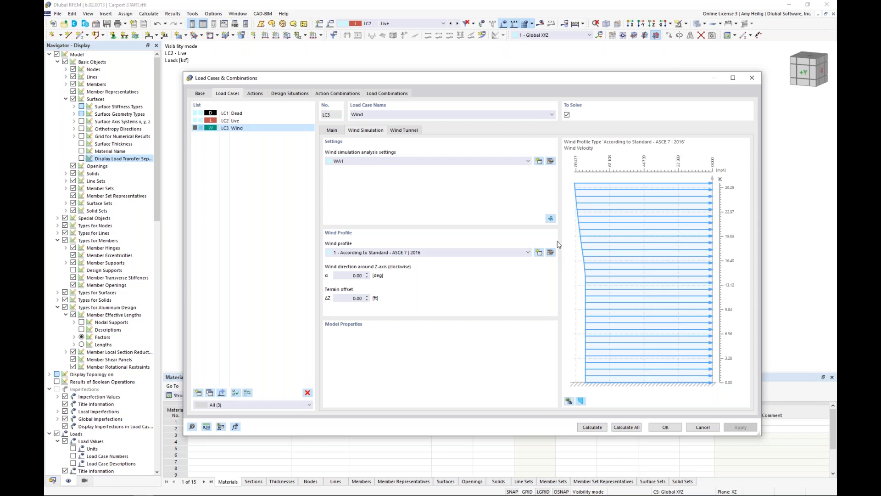
pyautogui.click(550, 219)
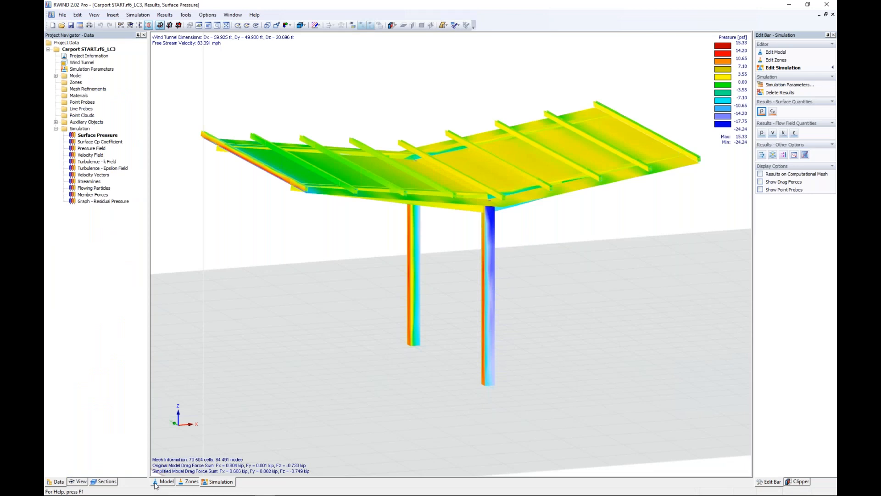
# Examine the carport model inside the wind tunnel, from the roof member sections to the overall tunnel and wind direction.
pyautogui.click(156, 482)
pyautogui.scroll(-2, 411, 264)
pyautogui.scroll(-5, 412, 264)
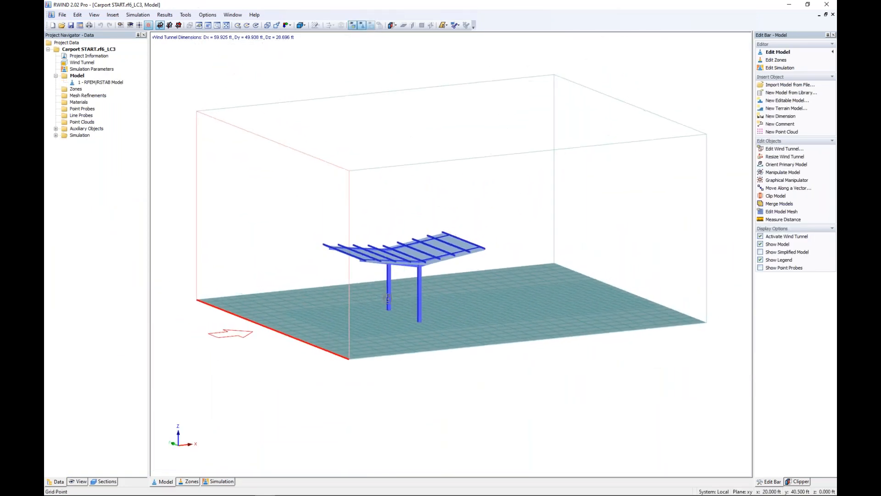
pyautogui.scroll(6, 388, 297)
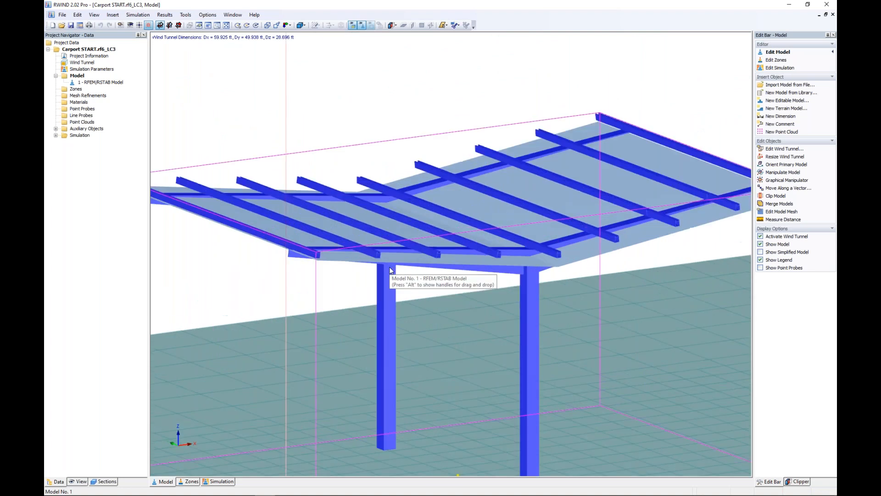
pyautogui.scroll(4, 391, 270)
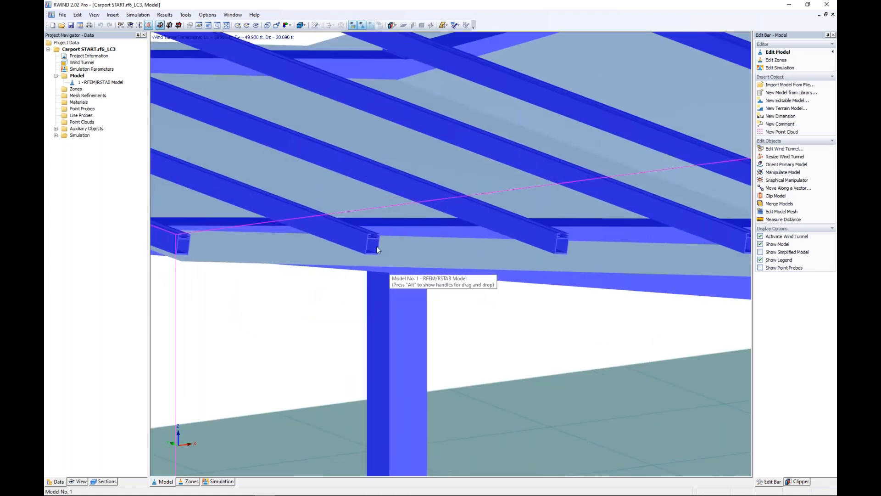
pyautogui.scroll(-5, 392, 268)
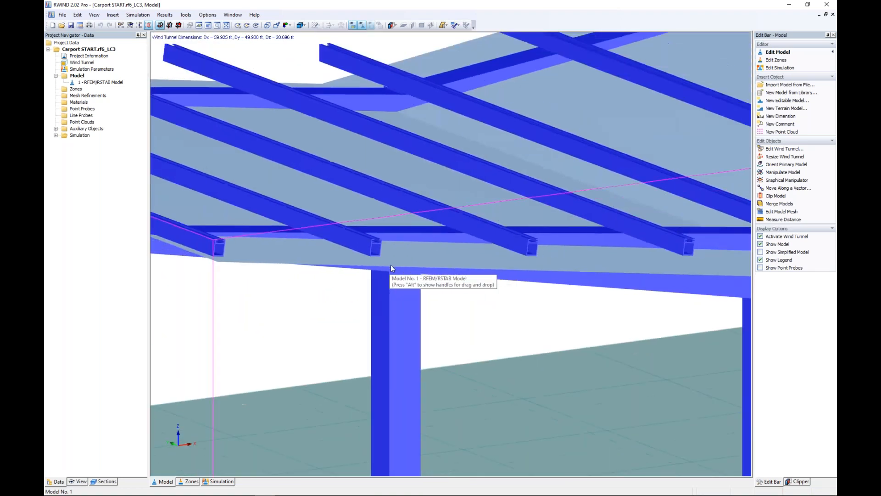
pyautogui.keyDown('ctrl'); pyautogui.moveTo(391, 268); pyautogui.dragTo(460, 258, button='middle'); pyautogui.keyUp('ctrl')
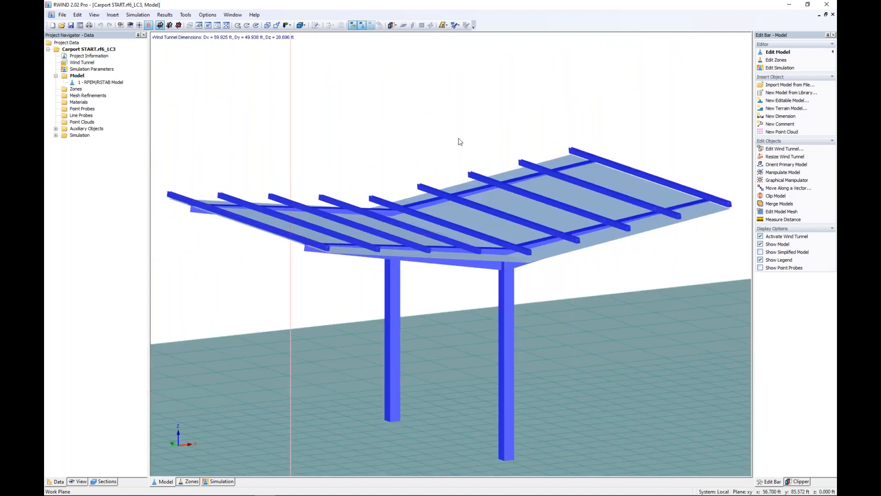
pyautogui.scroll(-7, 457, 168)
pyautogui.scroll(-5, 457, 167)
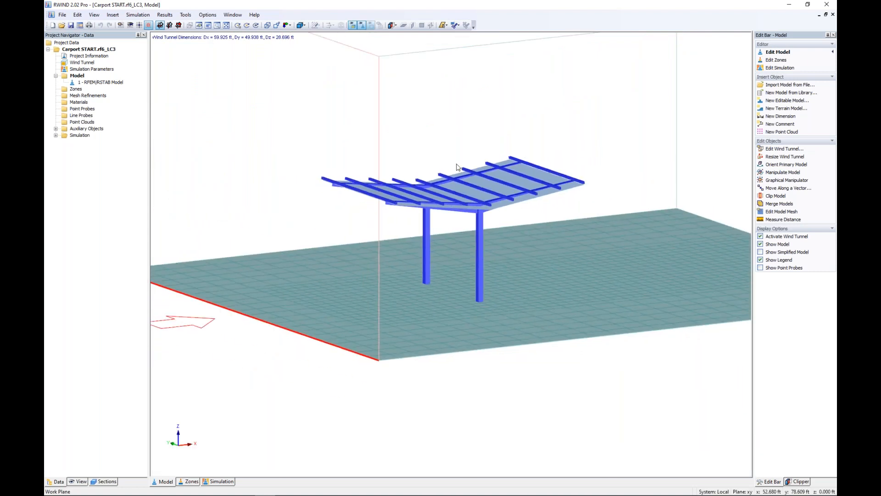
pyautogui.keyDown('ctrl'); pyautogui.moveTo(443, 195); pyautogui.dragTo(441, 209, button='middle'); pyautogui.keyUp('ctrl')
pyautogui.moveTo(477, 100); pyautogui.dragTo(431, 159, button='middle')
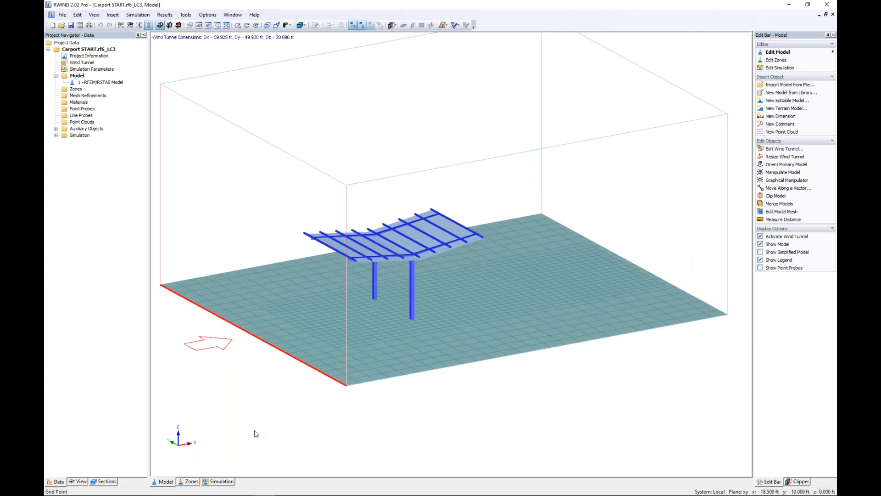
# Display the simulated surface pressures and examine them on the columns and on the upper and lower faces of the roof.
pyautogui.click(222, 482)
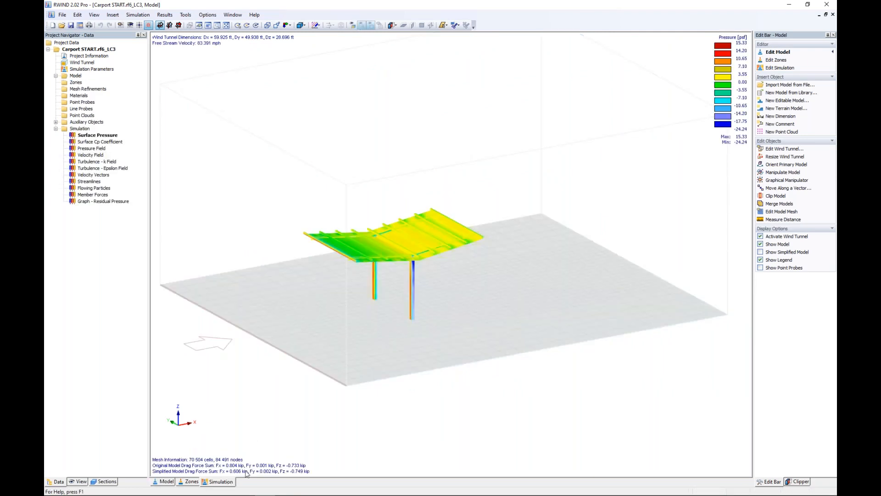
pyautogui.keyDown('ctrl'); pyautogui.moveTo(368, 315); pyautogui.dragTo(426, 301, button='middle'); pyautogui.keyUp('ctrl')
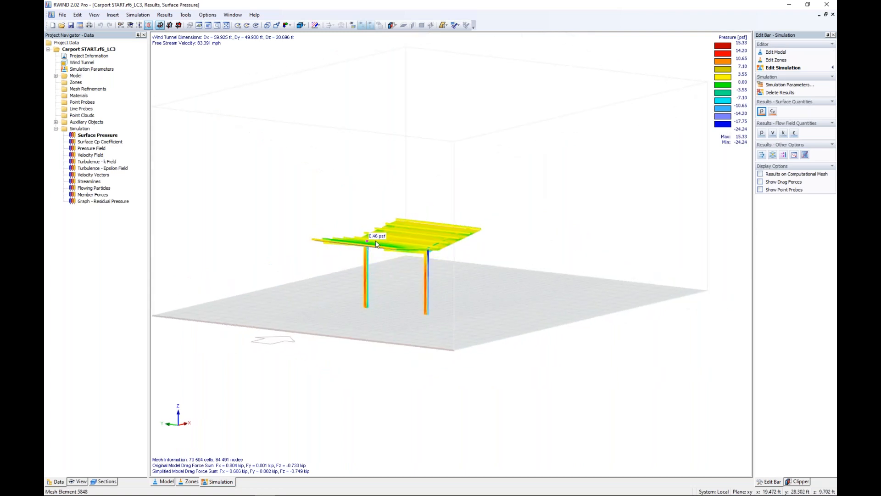
pyautogui.scroll(5, 376, 241)
pyautogui.scroll(1, 375, 241)
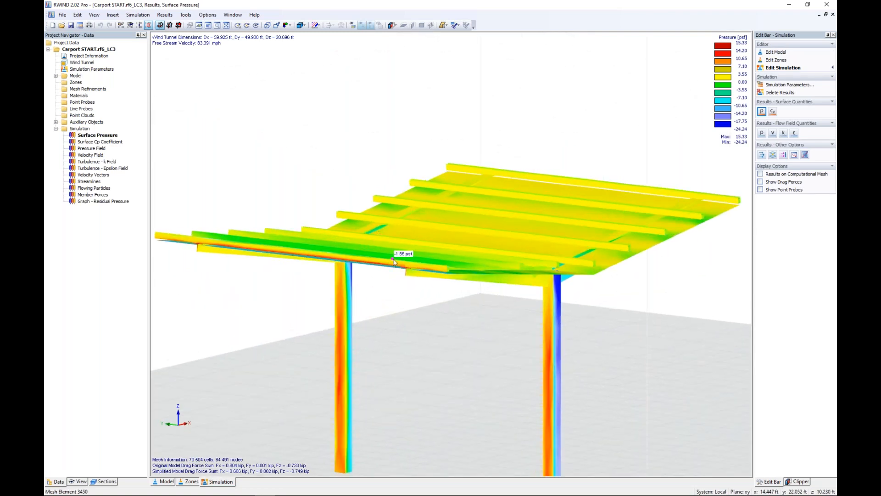
pyautogui.moveTo(554, 359); pyautogui.dragTo(550, 279, button='middle')
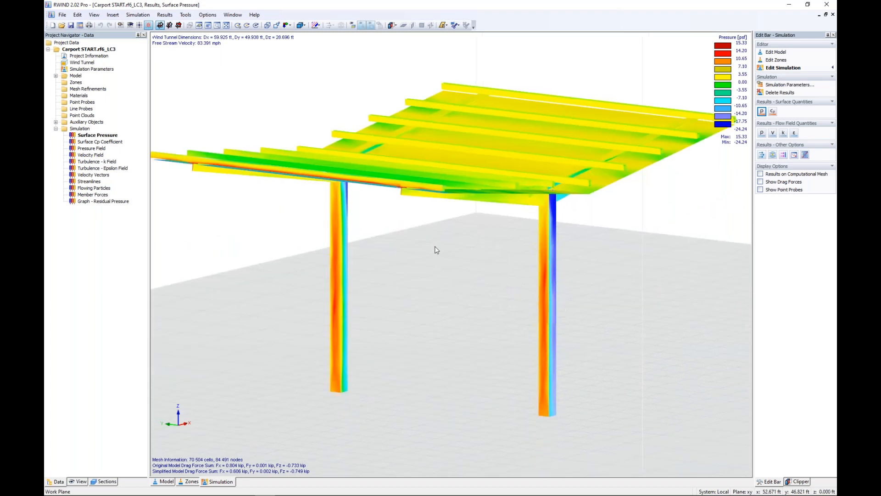
pyautogui.keyDown('ctrl'); pyautogui.moveTo(458, 202); pyautogui.dragTo(443, 151, button='middle'); pyautogui.keyUp('ctrl')
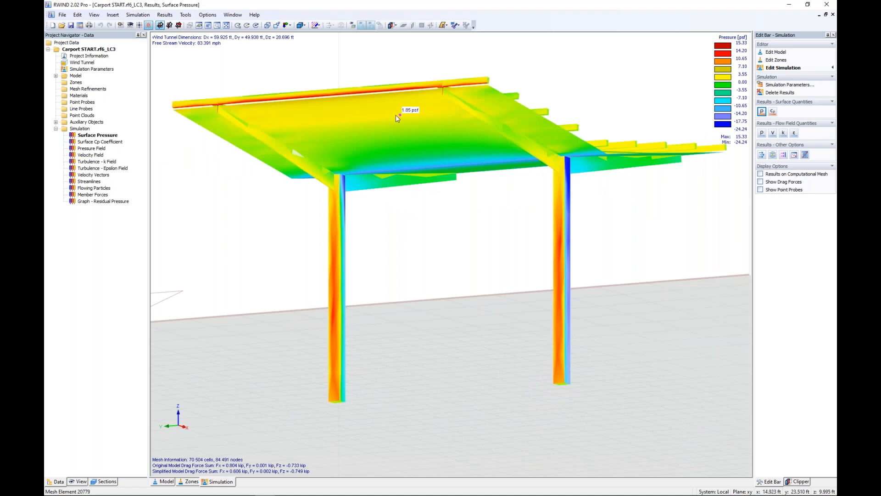
pyautogui.scroll(-3, 456, 198)
pyautogui.keyDown('ctrl'); pyautogui.moveTo(483, 216); pyautogui.dragTo(346, 294, button='middle'); pyautogui.keyUp('ctrl')
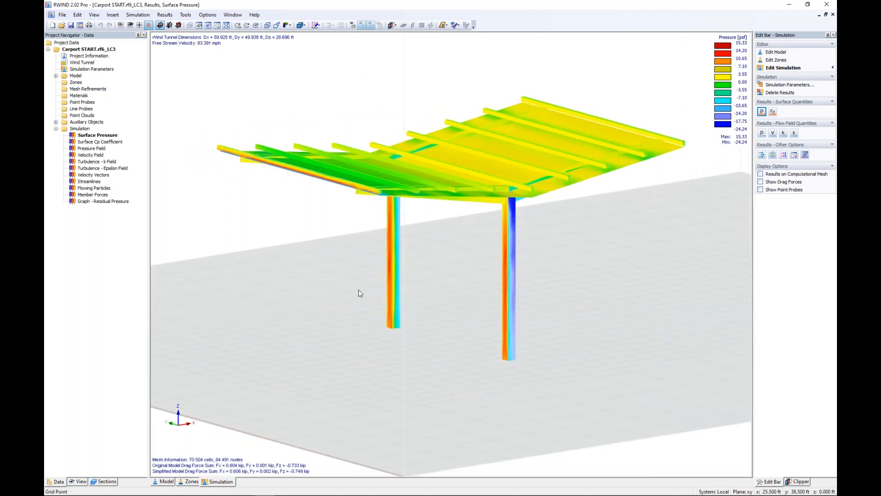
# Display the pressure field and the velocity field on the section plane through the carport for inspection.
pyautogui.click(761, 134)
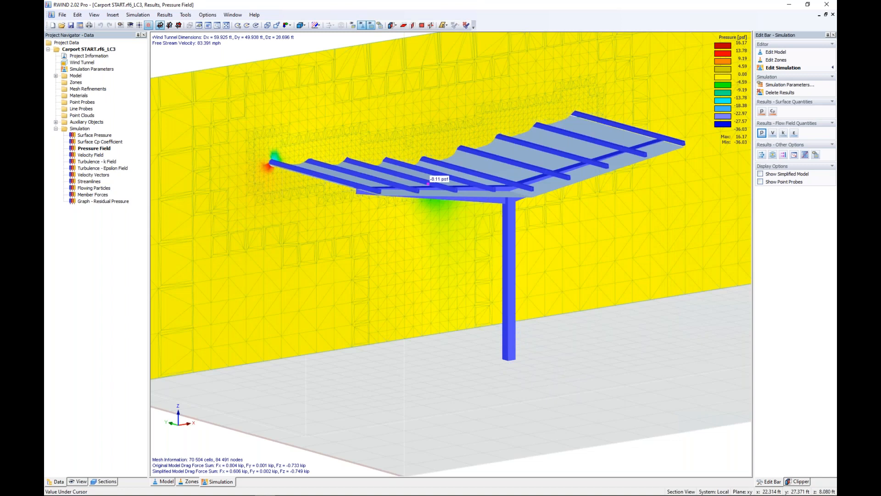
pyautogui.scroll(-3, 429, 184)
pyautogui.moveTo(371, 206); pyautogui.dragTo(391, 230, button='middle')
pyautogui.moveTo(236, 140)
pyautogui.mouseDown()
pyautogui.moveTo(260, 148)
pyautogui.moveTo(234, 140)
pyautogui.mouseUp()
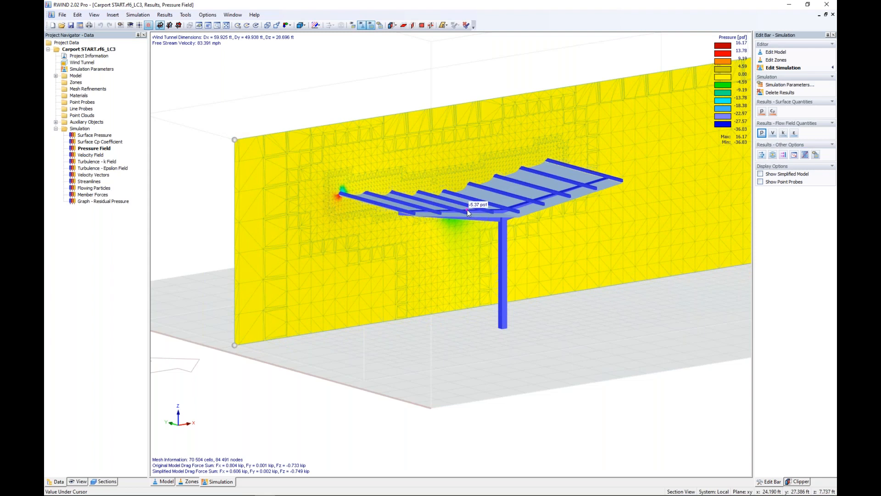
pyautogui.click(773, 133)
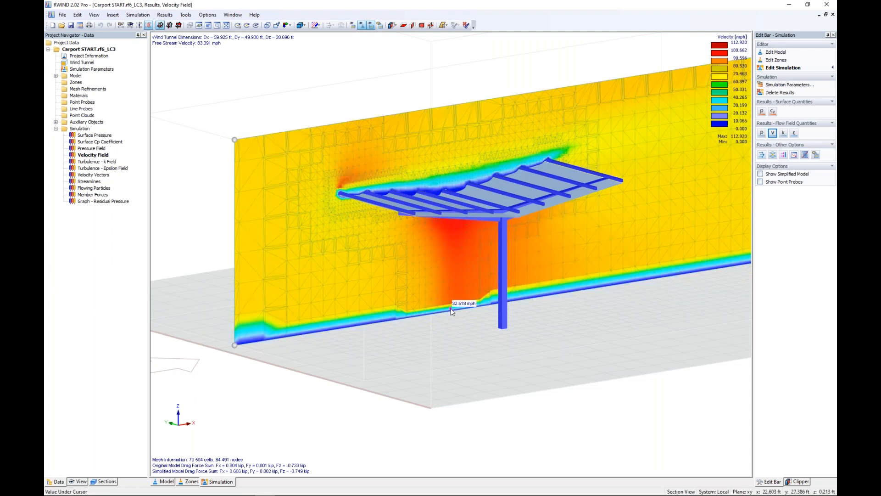
pyautogui.moveTo(491, 300); pyautogui.dragTo(487, 279, button='middle')
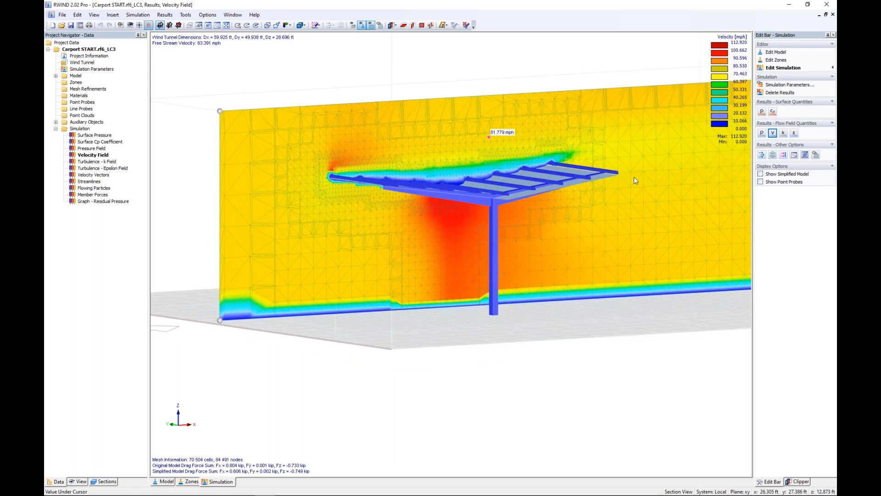
# Display the wind velocity vectors and the streamlines around the carport, viewing the flow from several angles.
pyautogui.click(762, 155)
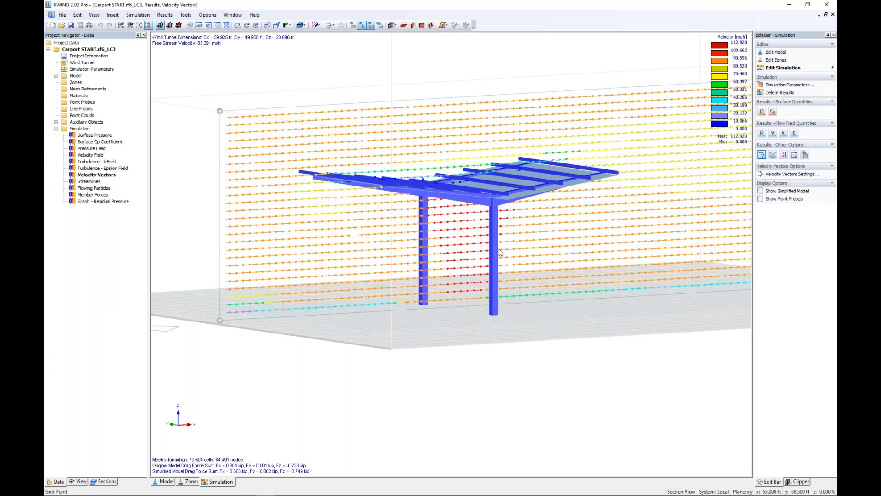
pyautogui.keyDown('ctrl'); pyautogui.moveTo(465, 243); pyautogui.dragTo(431, 270, button='middle'); pyautogui.keyUp('ctrl')
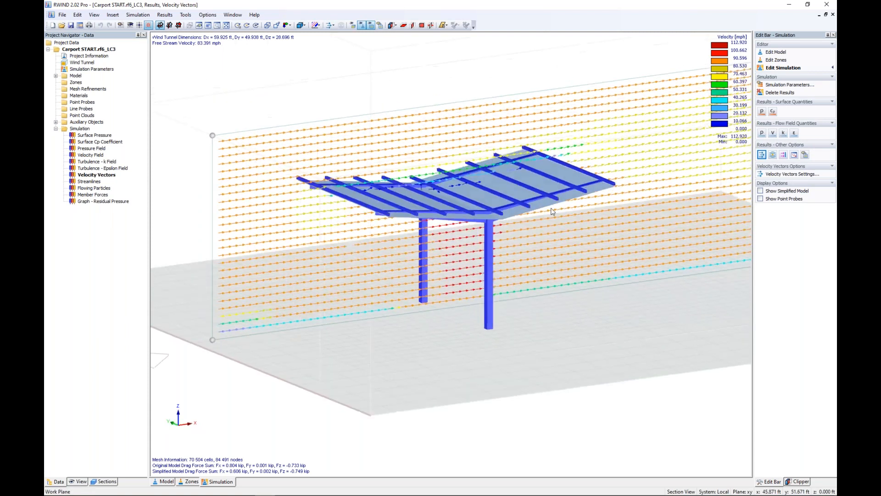
pyautogui.click(773, 155)
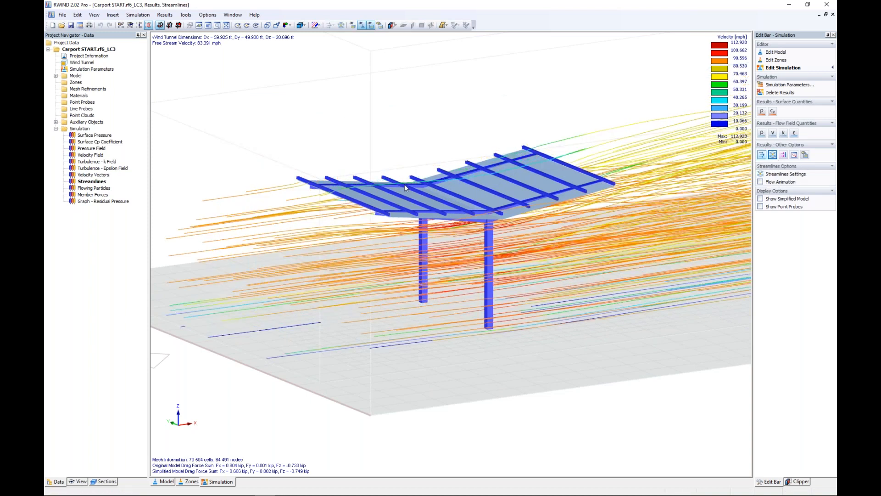
pyautogui.scroll(-2, 404, 183)
pyautogui.keyDown('ctrl'); pyautogui.moveTo(404, 183); pyautogui.dragTo(613, 195, button='middle'); pyautogui.keyUp('ctrl')
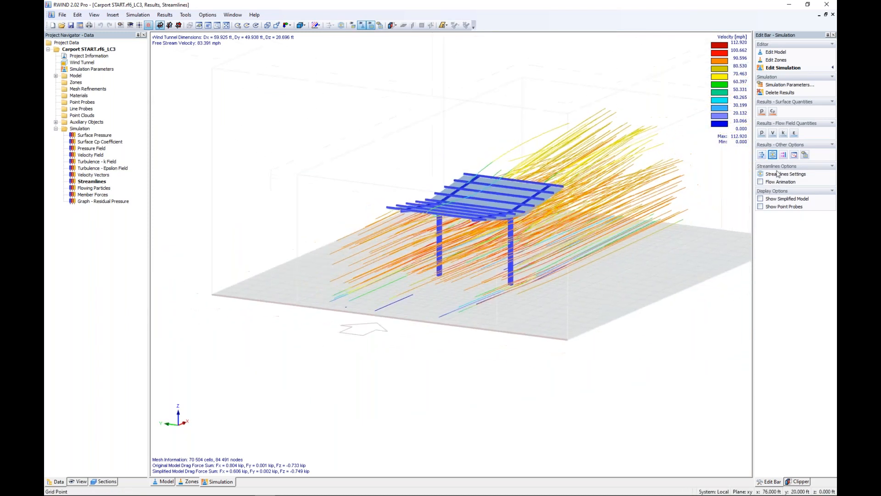
# Turn on the flow animation of the streamlines, inspect it around the carport, and return to the surface pressure results.
pyautogui.click(759, 182)
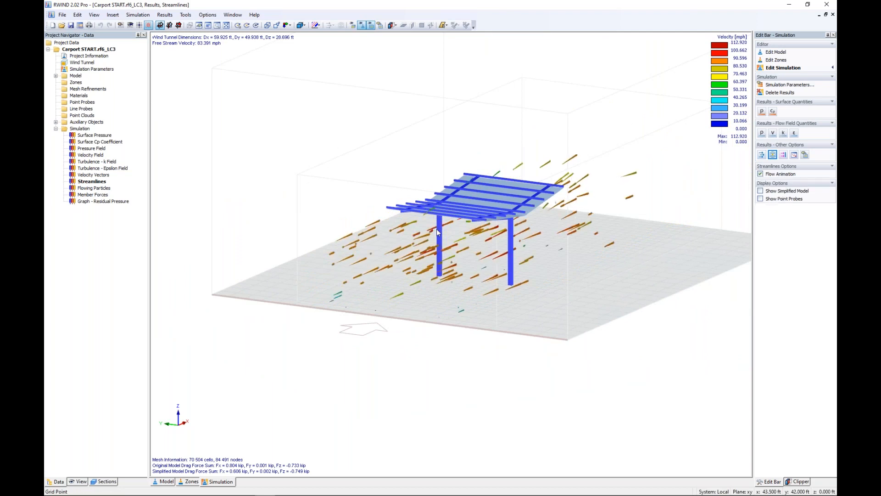
pyautogui.scroll(1, 461, 224)
pyautogui.scroll(3, 461, 224)
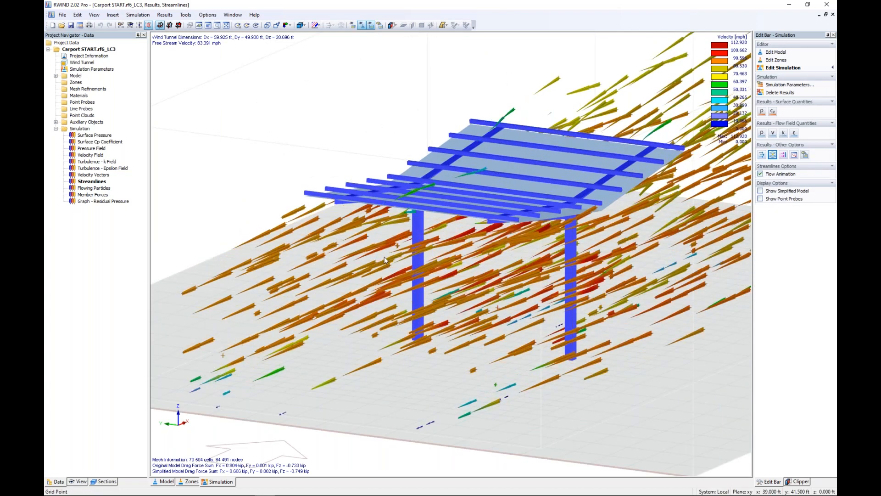
pyautogui.keyDown('ctrl'); pyautogui.moveTo(384, 257); pyautogui.dragTo(749, 226, button='middle'); pyautogui.keyUp('ctrl')
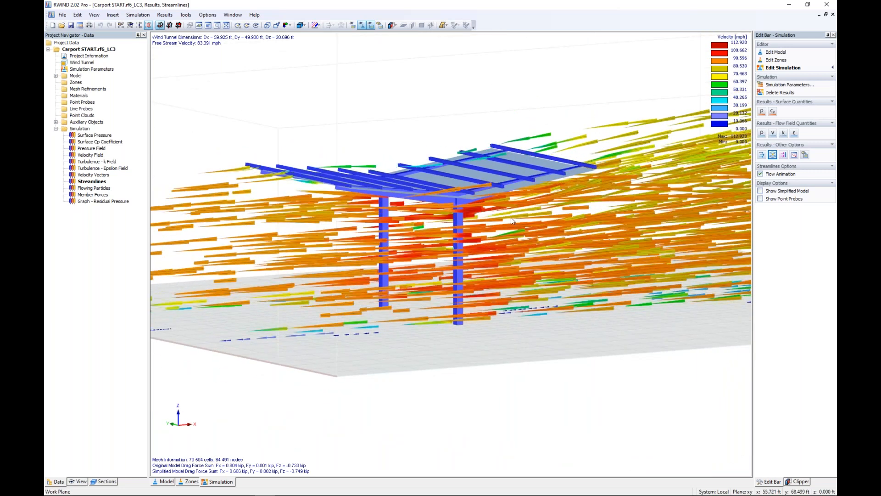
pyautogui.click(762, 111)
# Switch back to RFEM and display the design situations, with Section 2.3 (LRFD) shown for review.
pyautogui.moveTo(495, 182)
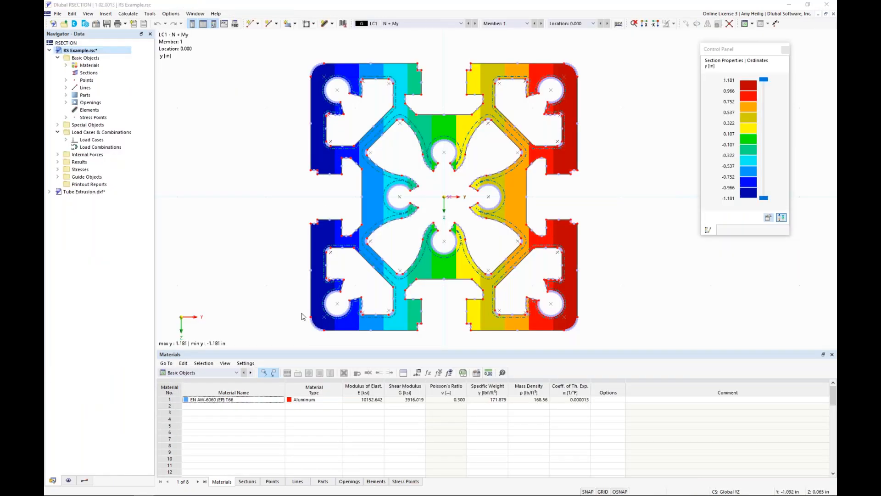
pyautogui.press('super+Tab')
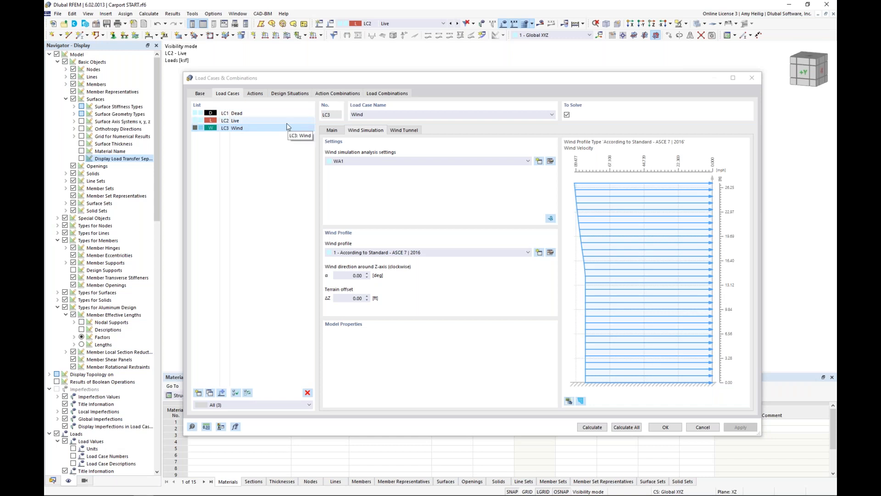
pyautogui.click(288, 93)
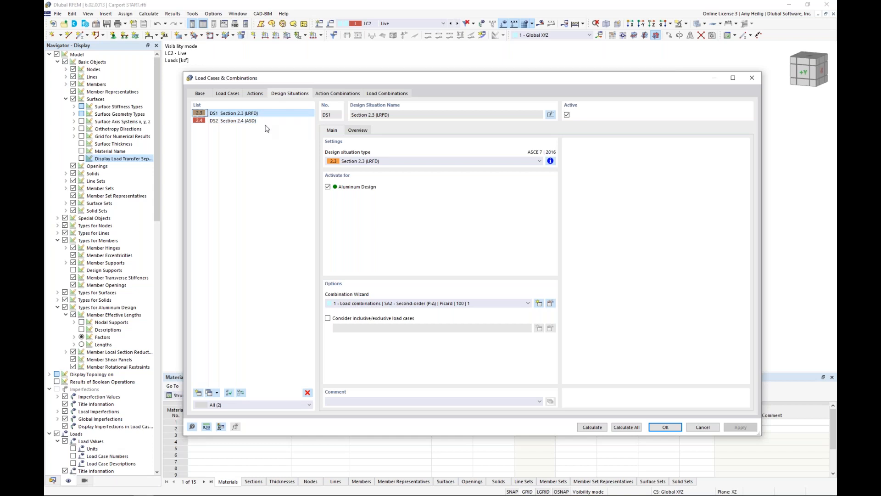
# Review design situation DS2 Section 2.4 (ASD) and load combinations CO1 to CO6, and close the load cases and combinations dialog.
pyautogui.click(265, 122)
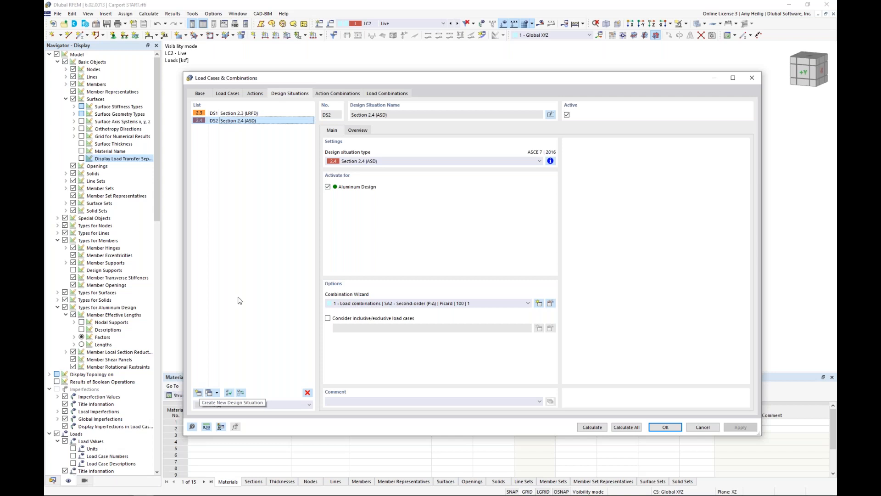
pyautogui.click(383, 94)
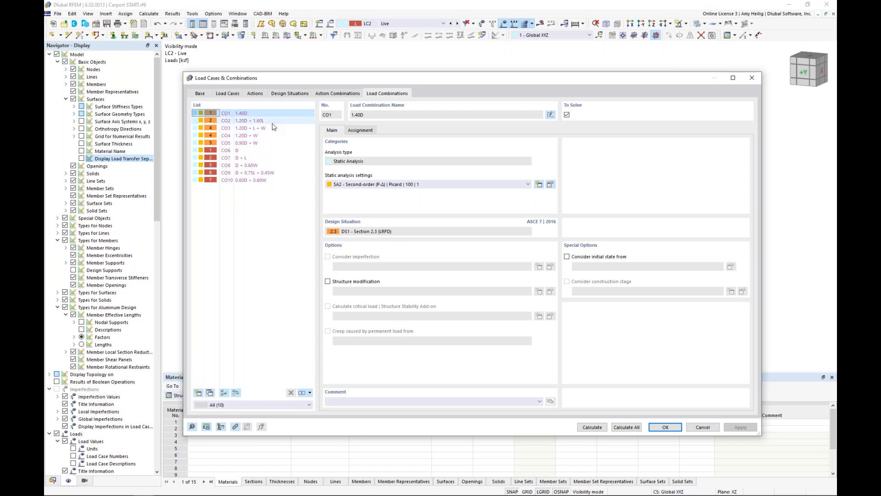
pyautogui.click(252, 120)
pyautogui.click(252, 128)
pyautogui.click(252, 135)
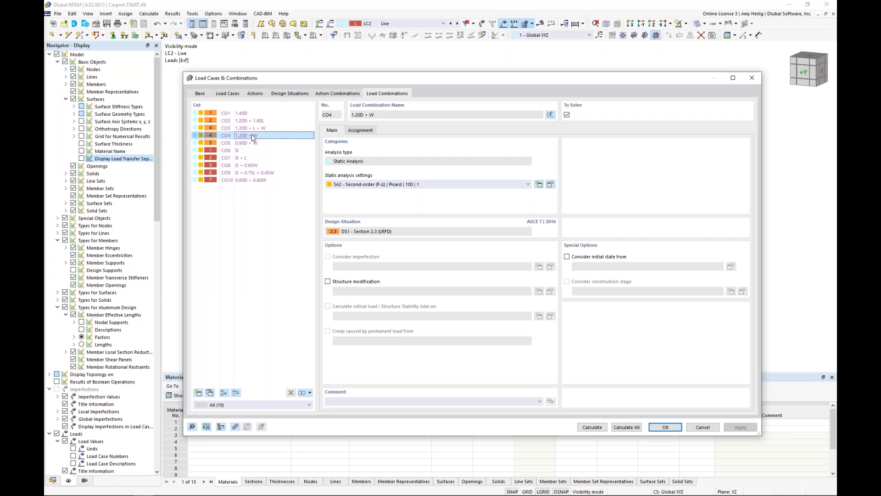
pyautogui.click(252, 143)
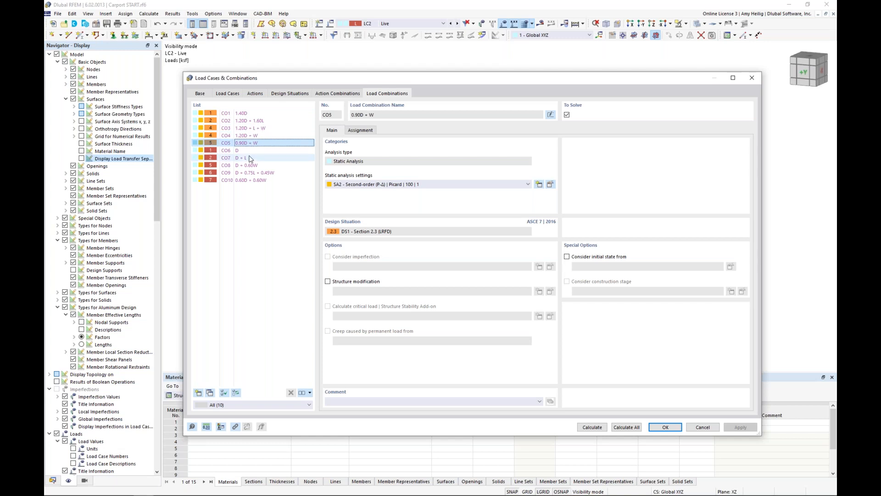
pyautogui.click(251, 151)
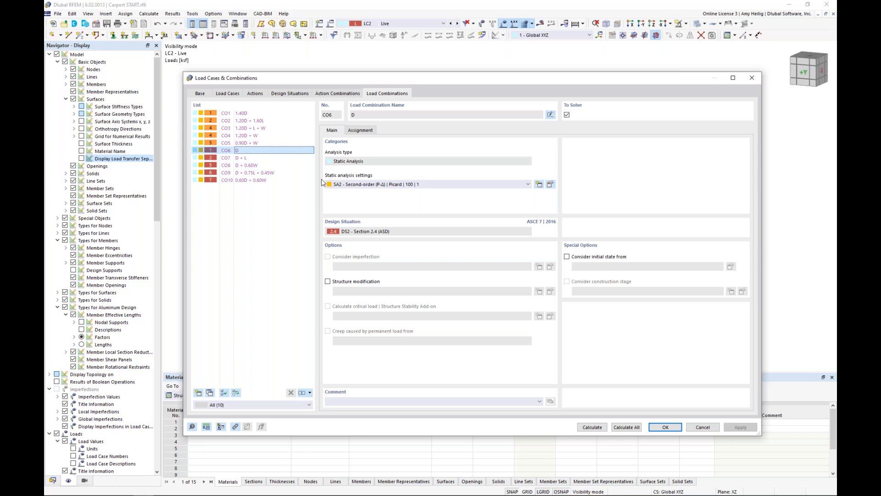
pyautogui.click(665, 428)
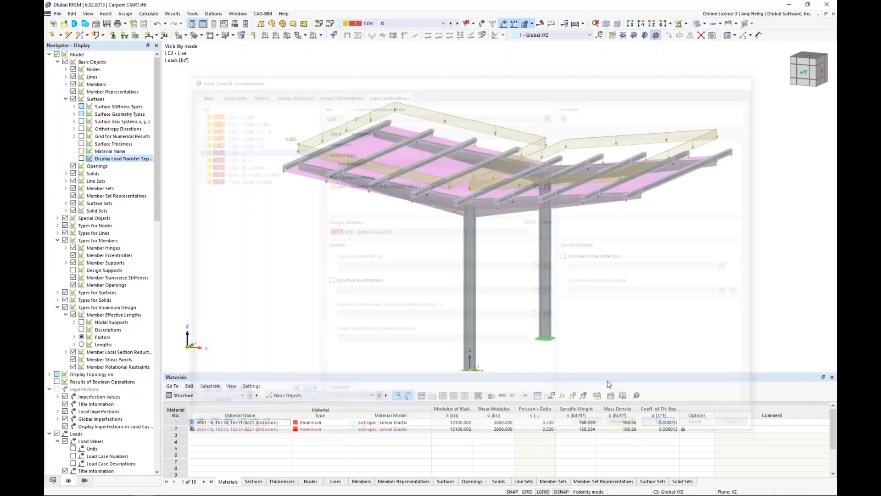
# Display the loads of load combinations CO2 to CO5 on the carport for review, and hide the load display.
pyautogui.click(394, 23)
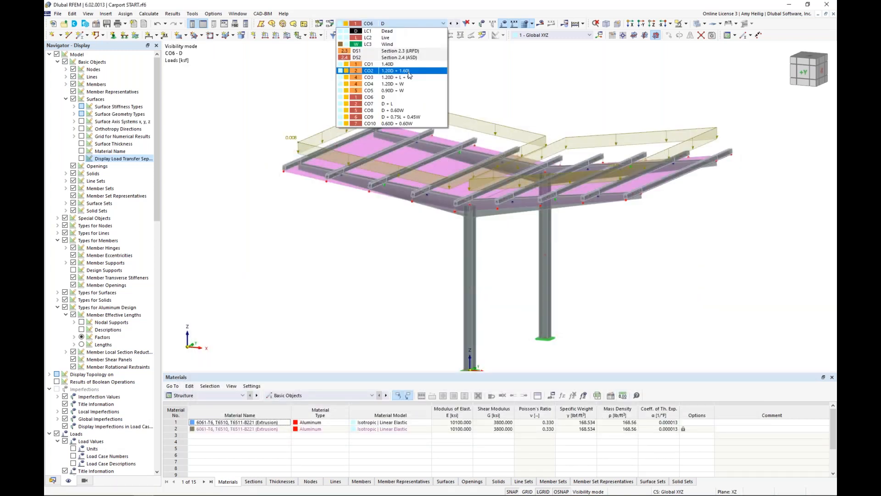
pyautogui.click(408, 115)
pyautogui.scroll(-4, 352, 225)
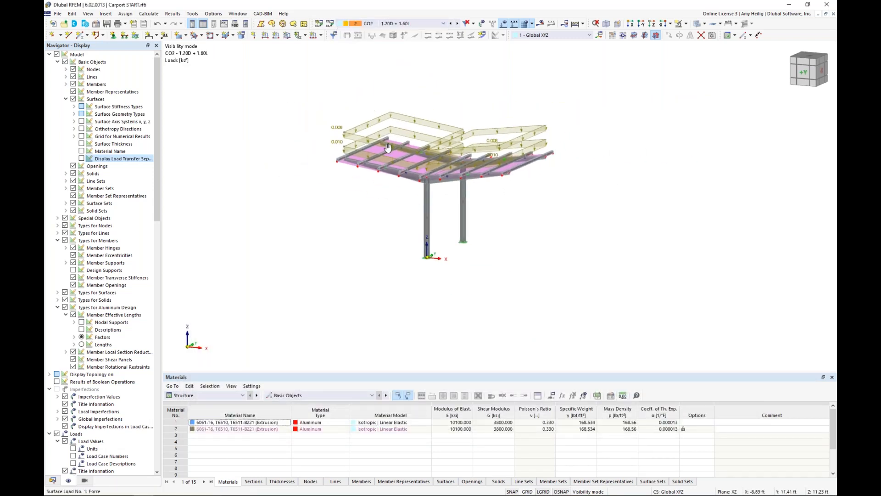
pyautogui.click(457, 23)
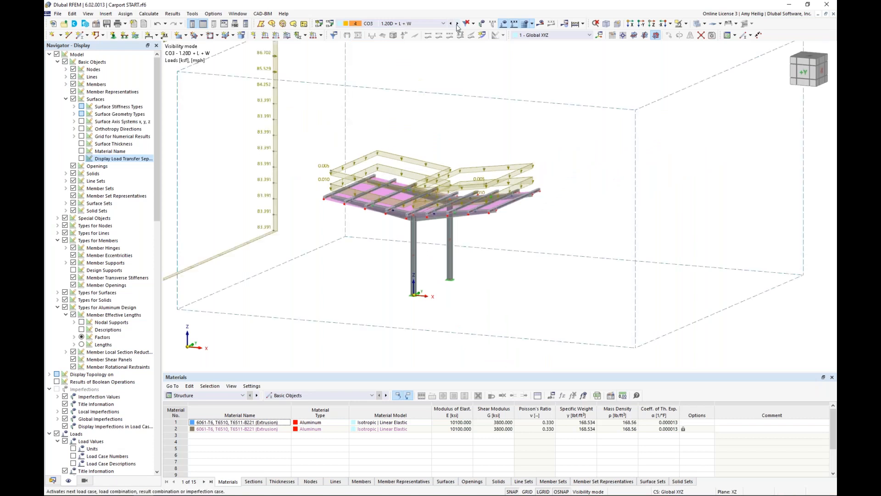
pyautogui.scroll(-2, 448, 82)
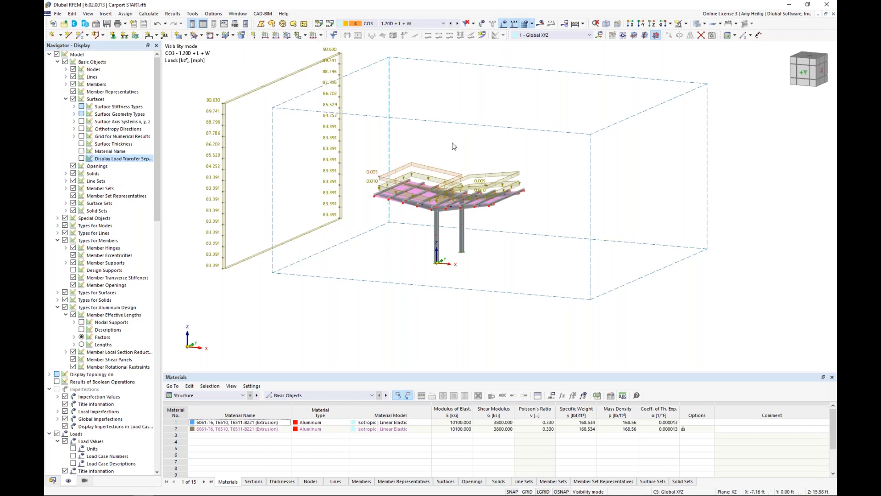
pyautogui.click(457, 24)
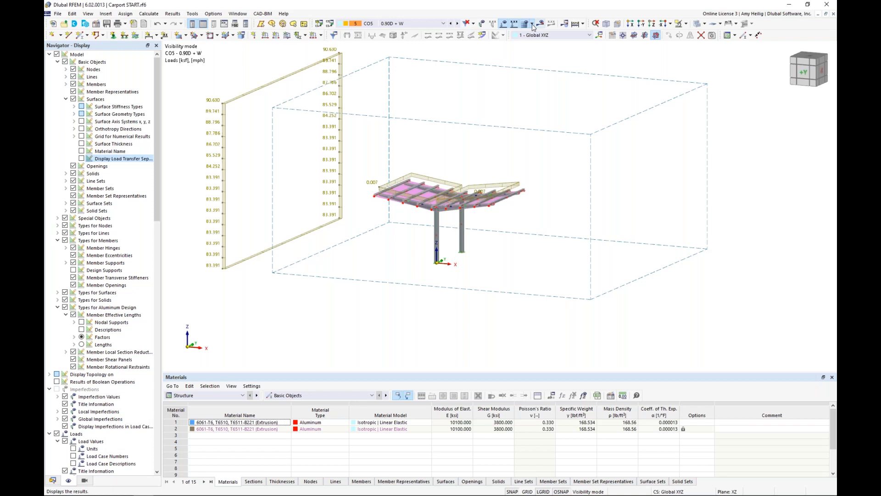
pyautogui.click(503, 25)
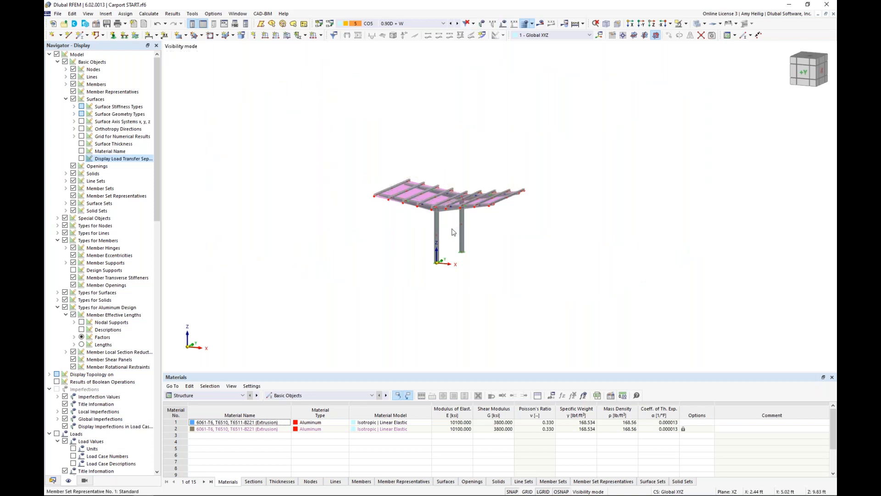
pyautogui.scroll(3, 457, 235)
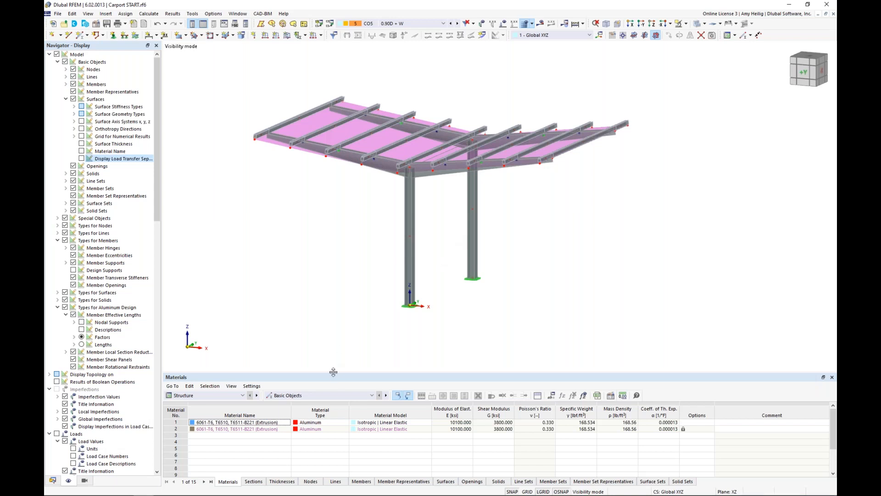
# Enlarge the table area and display the Aluminum Design input data with its design situations.
pyautogui.moveTo(332, 371); pyautogui.dragTo(334, 326)
pyautogui.click(243, 345)
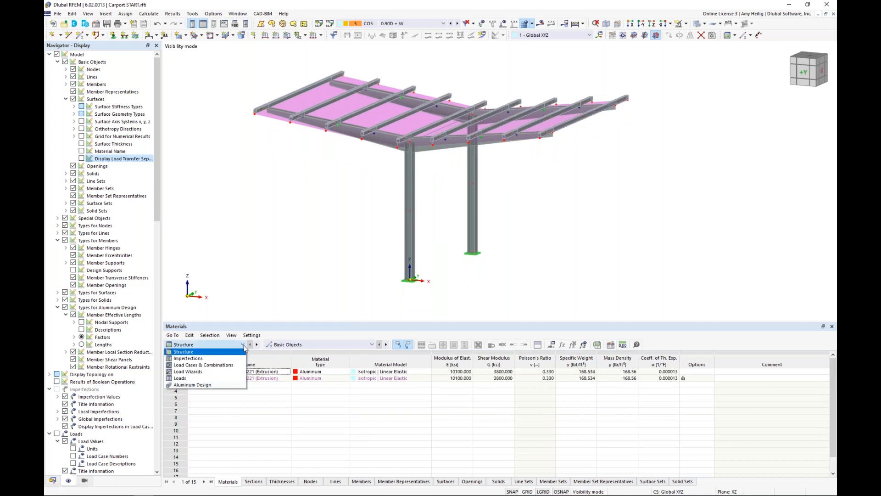
pyautogui.click(231, 387)
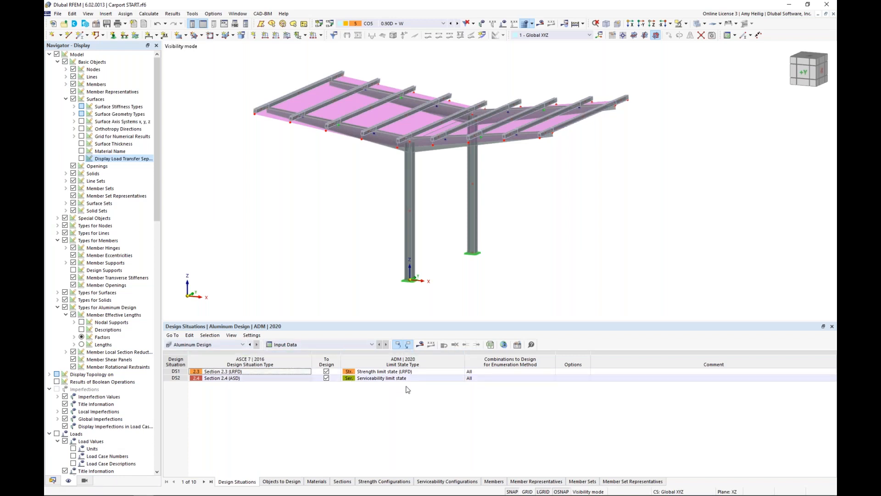
# Review the limit state types available for both design situations, keeping Strength limit state (LRFD) for DS1 and Serviceability limit state for DS2.
pyautogui.click(441, 372)
pyautogui.click(460, 373)
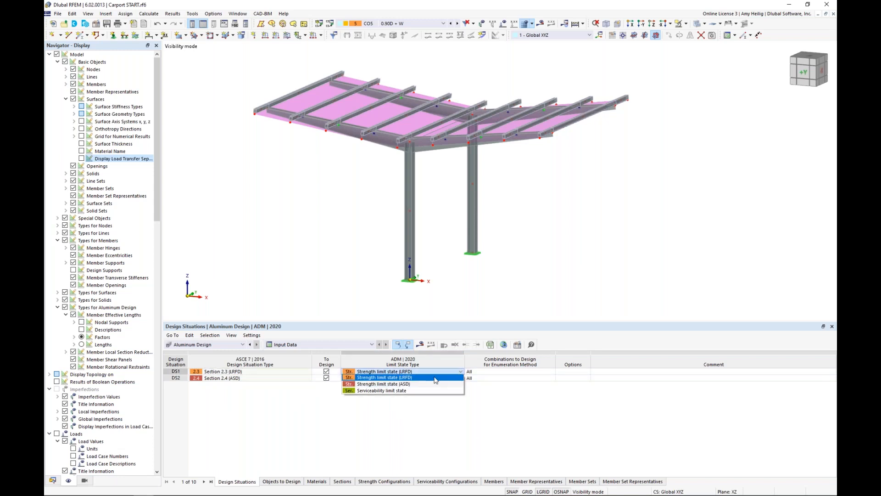
pyautogui.click(284, 400)
pyautogui.click(271, 381)
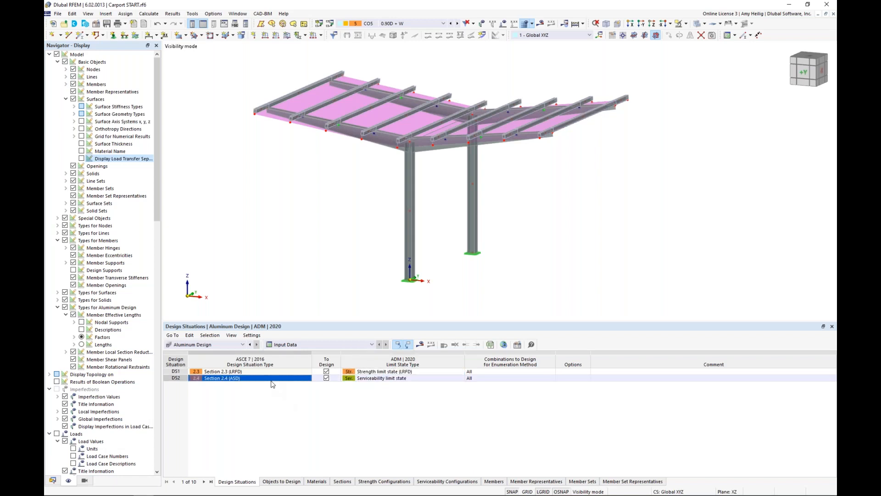
pyautogui.click(420, 379)
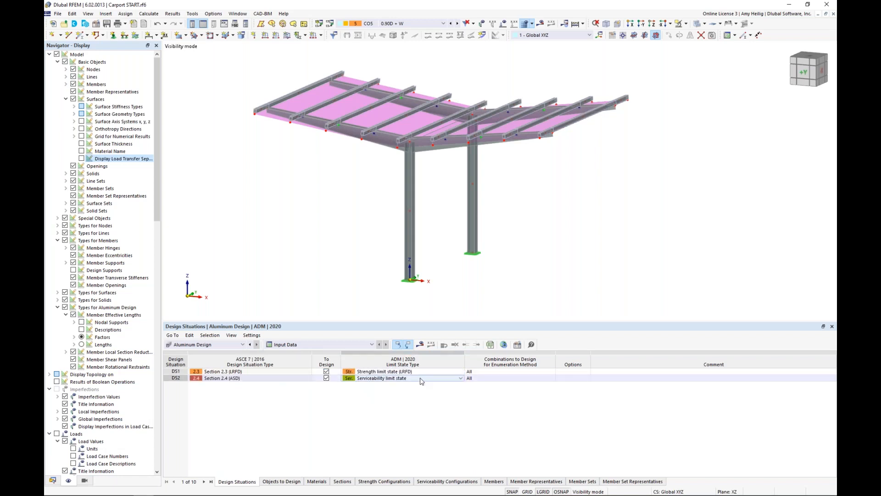
pyautogui.click(460, 378)
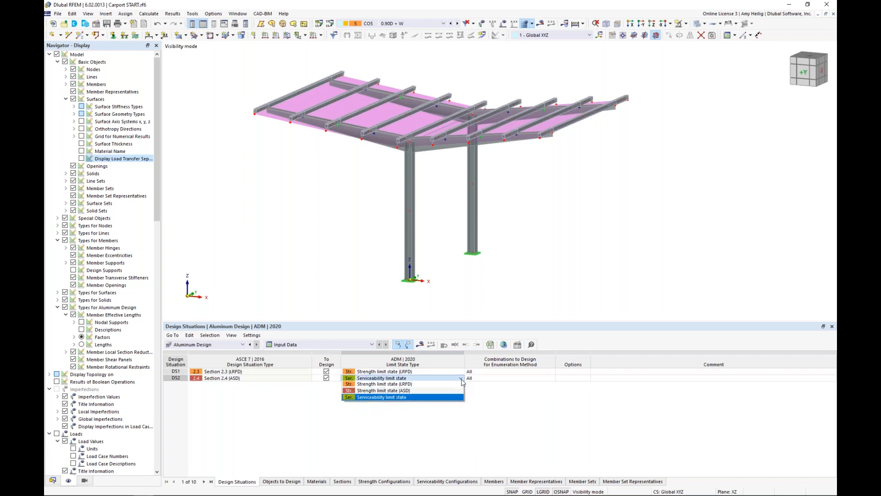
pyautogui.click(427, 397)
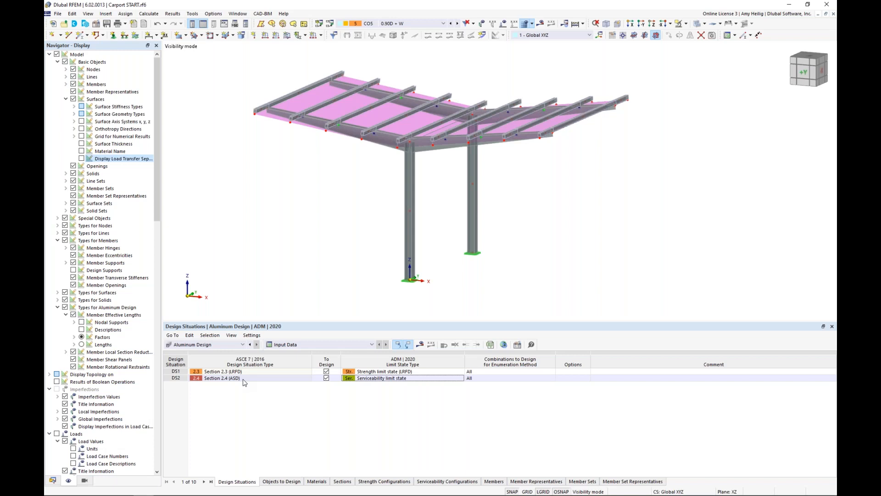
# Try excluding DS1 from the design while checking the limit state types for DS2, and include DS1 again.
pyautogui.click(327, 371)
pyautogui.click(461, 379)
pyautogui.click(461, 379)
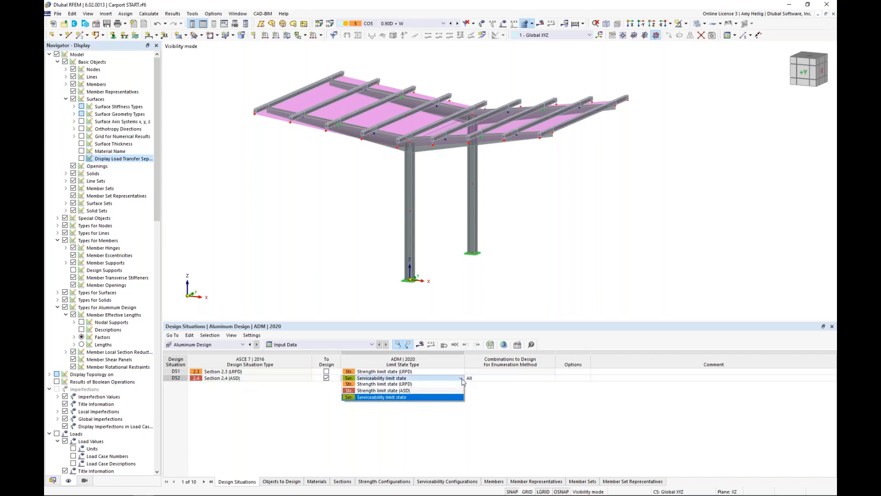
pyautogui.click(415, 397)
pyautogui.click(326, 371)
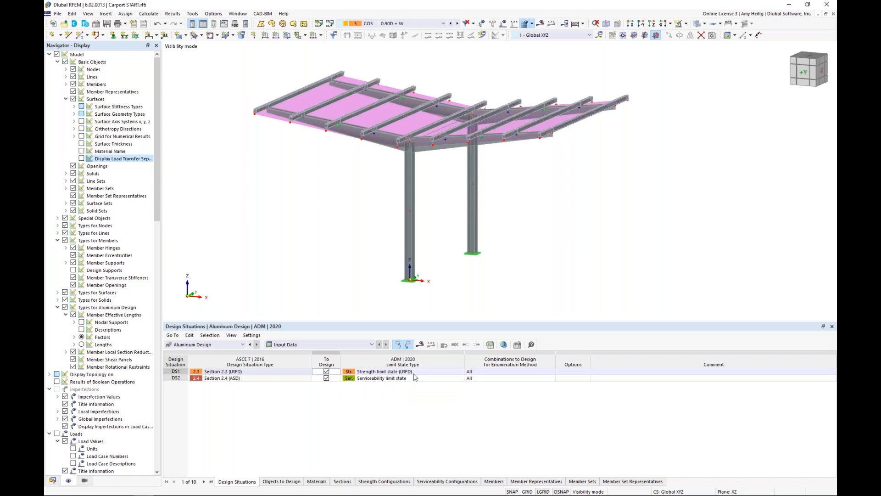
# Exclude member representatives and member set representatives from the aluminum design, and disable designing all members.
pyautogui.click(281, 481)
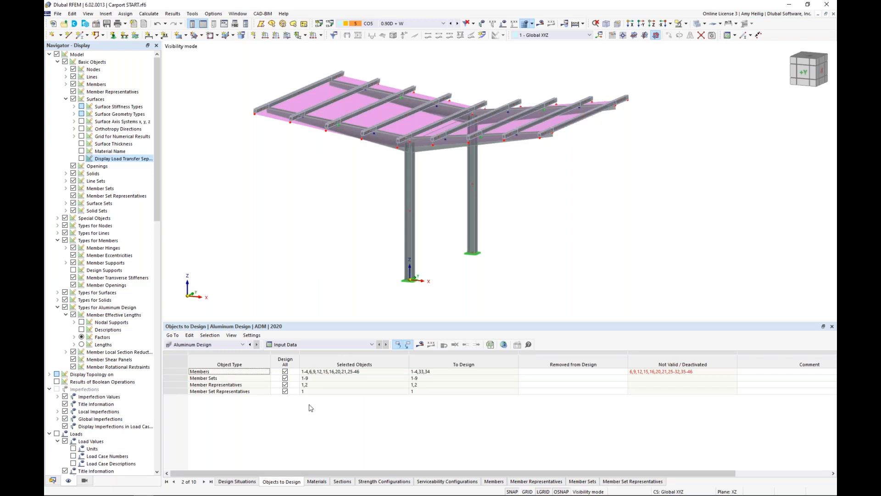
pyautogui.click(285, 391)
pyautogui.click(285, 385)
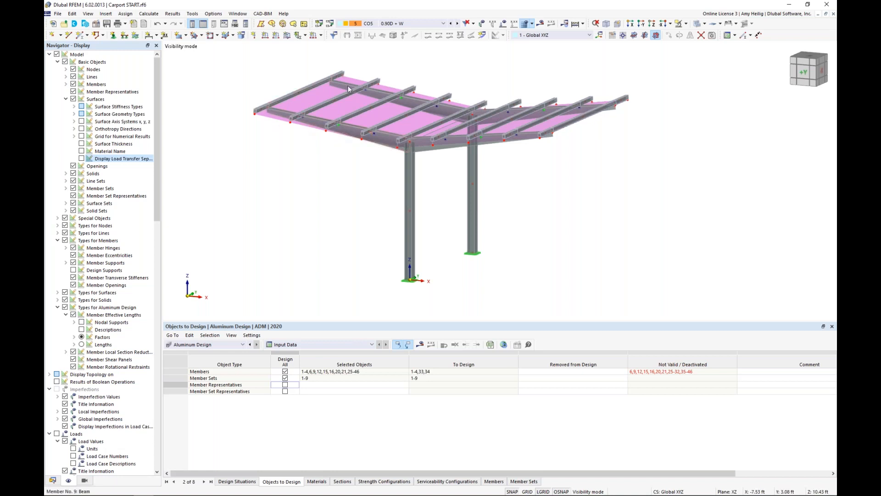
pyautogui.click(285, 372)
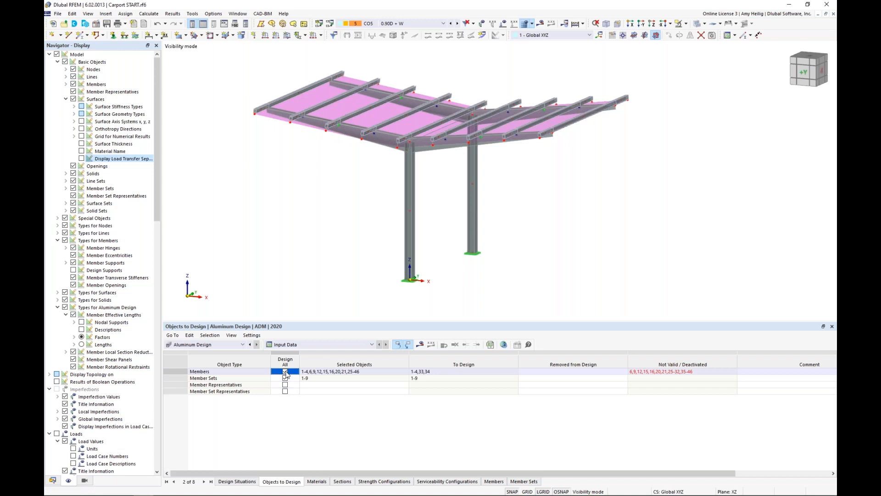
# Clear the members selected for aluminum design and pick the columns and sloped beams in the model, assigning members 1-4,33,34,41.
pyautogui.click(339, 373)
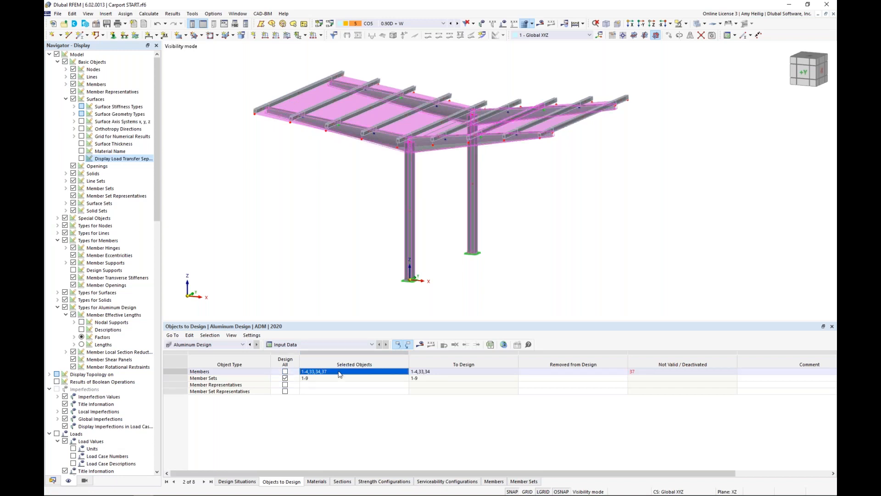
pyautogui.click(405, 372)
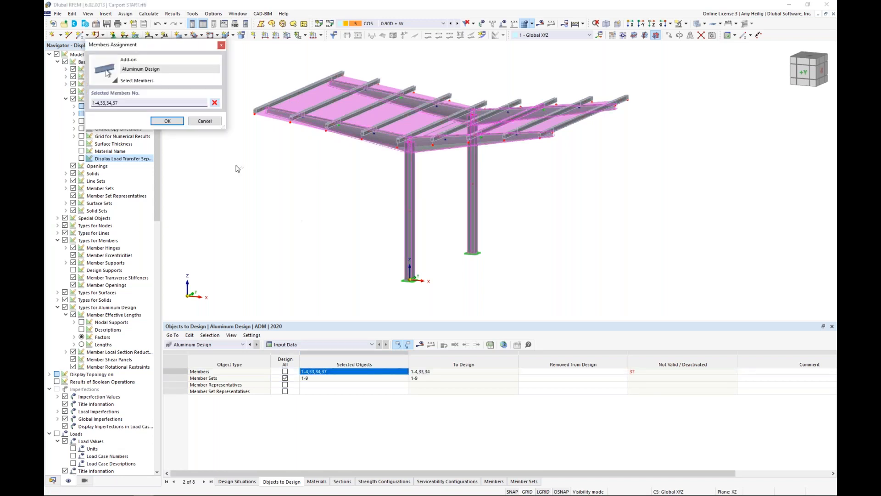
pyautogui.click(214, 102)
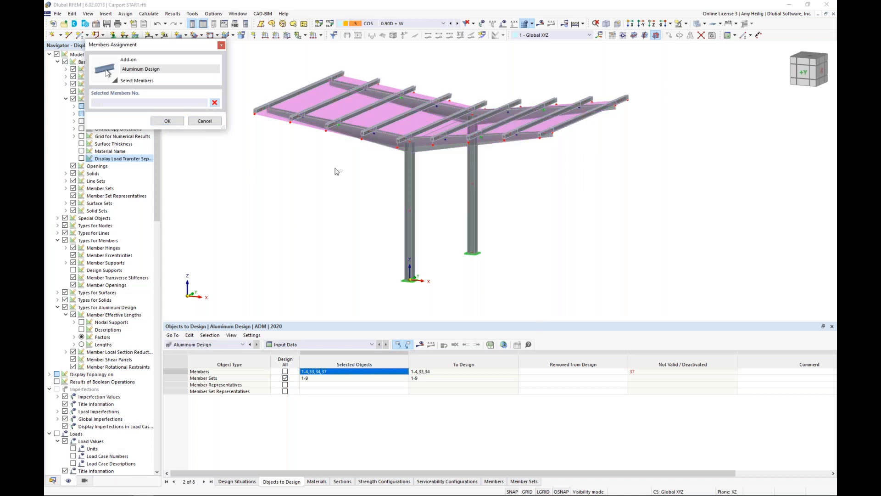
pyautogui.moveTo(510, 217); pyautogui.dragTo(365, 190)
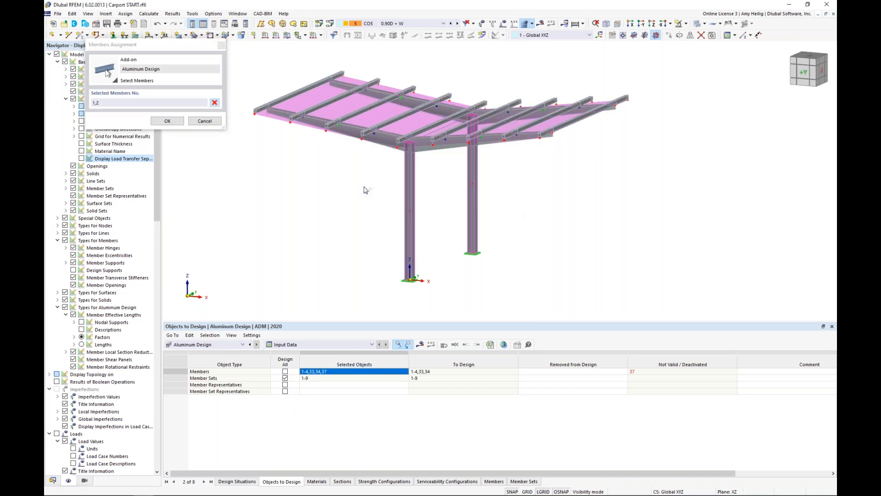
pyautogui.click(380, 136)
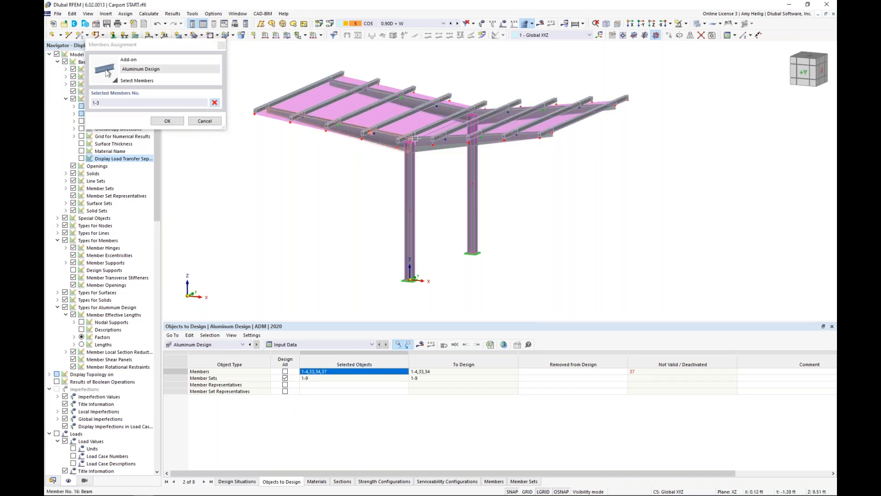
pyautogui.click(433, 134)
pyautogui.click(422, 146)
pyautogui.click(424, 101)
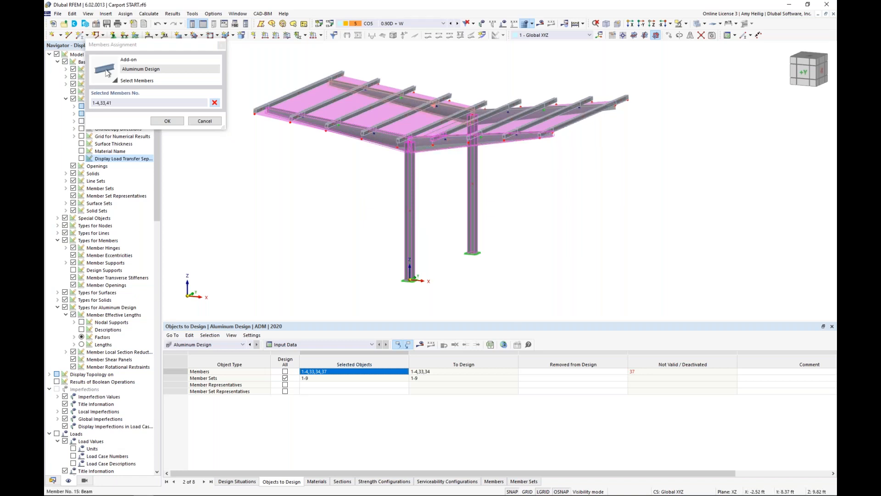
pyautogui.click(493, 110)
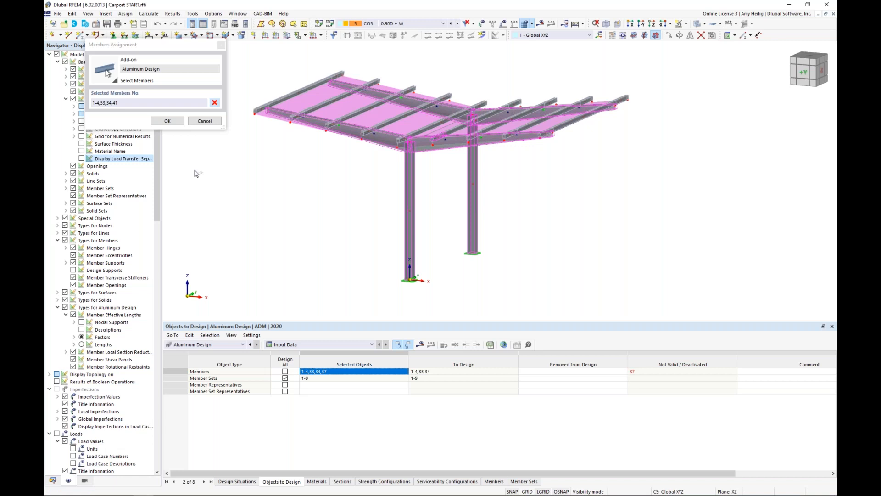
pyautogui.click(176, 124)
pyautogui.click(176, 122)
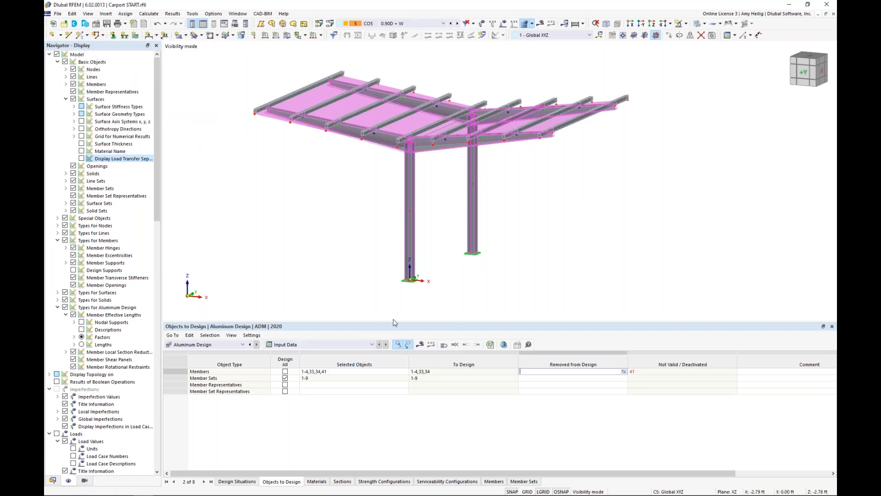
# Reassign the members for aluminum design by clearing the list and picking both columns and the sloped beams, giving 1-4,33,34.
pyautogui.click(322, 371)
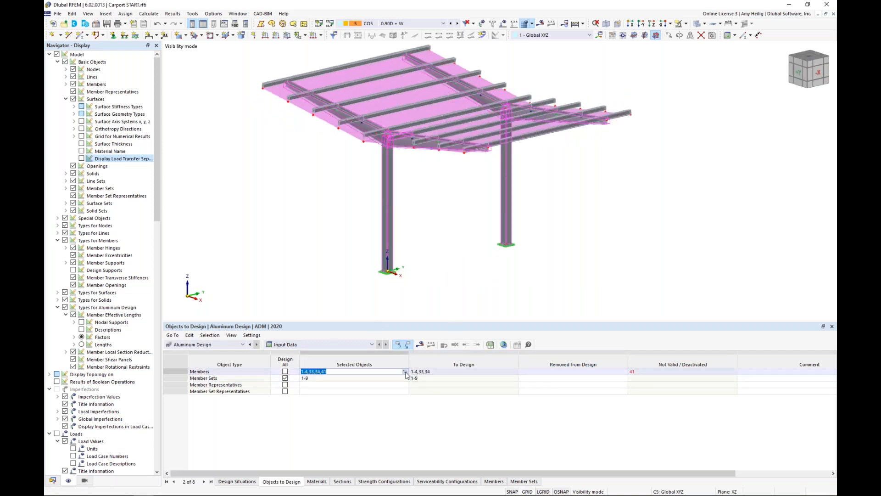
pyautogui.click(405, 372)
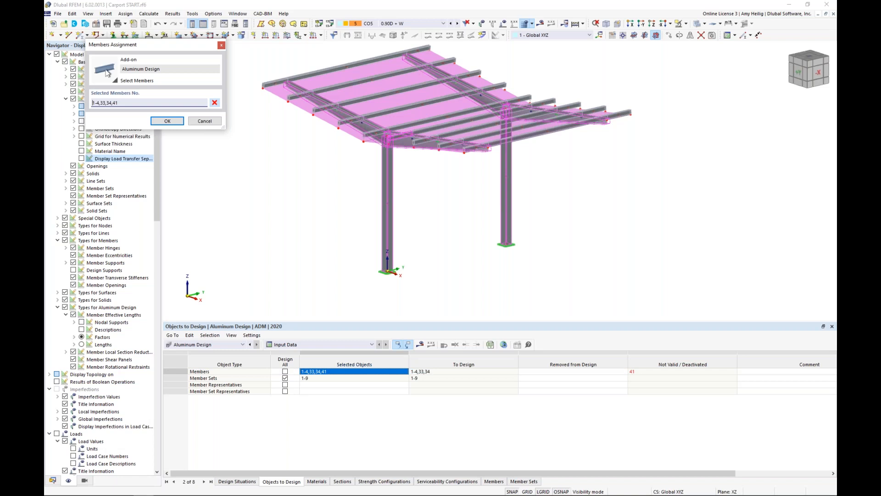
pyautogui.click(214, 103)
pyautogui.moveTo(554, 202); pyautogui.dragTo(354, 173)
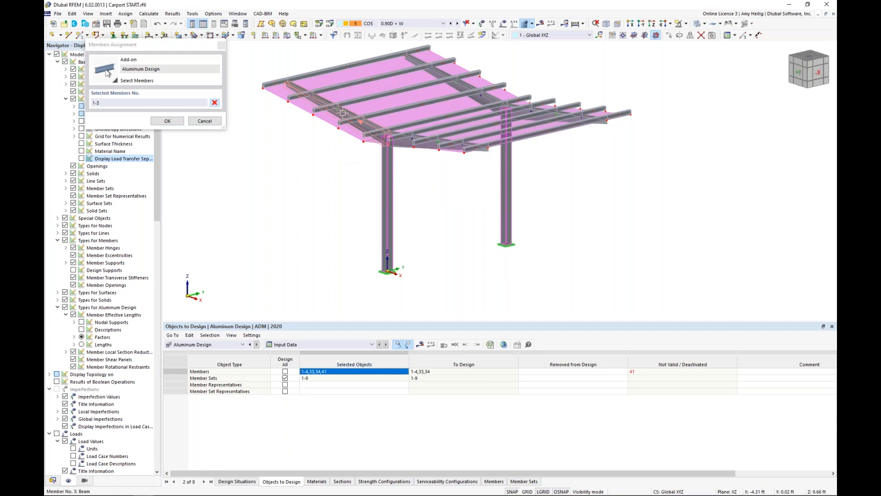
pyautogui.click(403, 144)
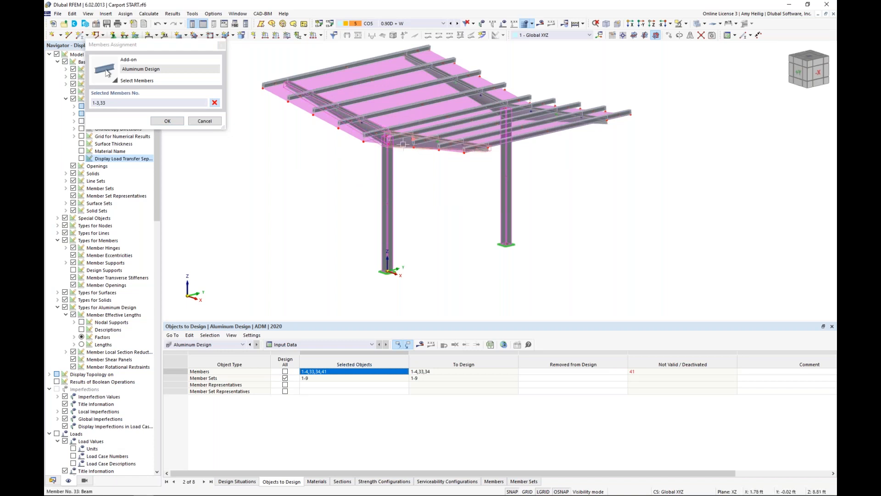
pyautogui.click(459, 83)
pyautogui.keyDown('ctrl'); pyautogui.moveTo(614, 141); pyautogui.dragTo(462, 155, button='middle'); pyautogui.keyUp('ctrl')
pyautogui.click(503, 134)
pyautogui.click(166, 121)
pyautogui.click(167, 121)
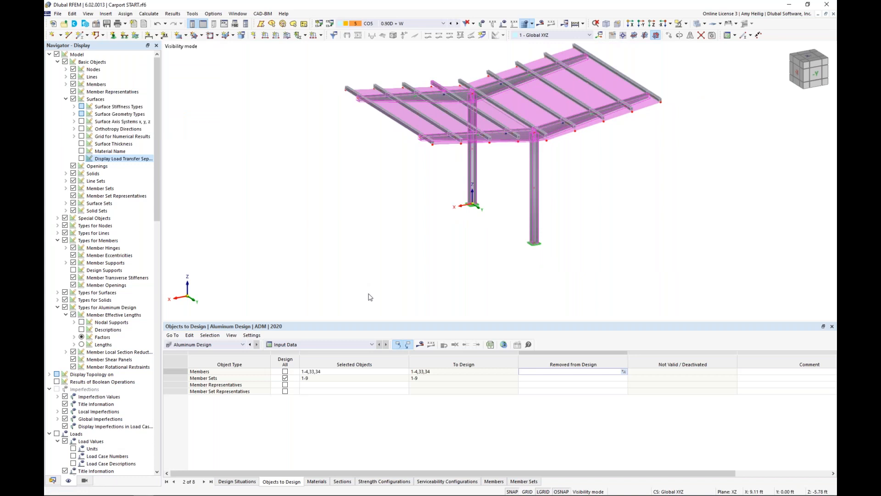
# Calculate the model and display it as a line model with the results.
pyautogui.keyDown('ctrl'); pyautogui.moveTo(380, 183); pyautogui.dragTo(531, 226, button='middle'); pyautogui.keyUp('ctrl')
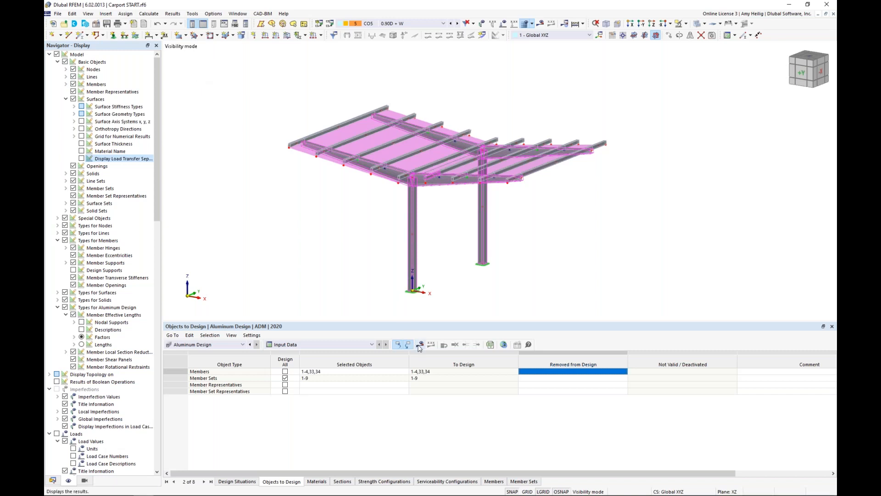
pyautogui.click(154, 16)
pyautogui.click(159, 27)
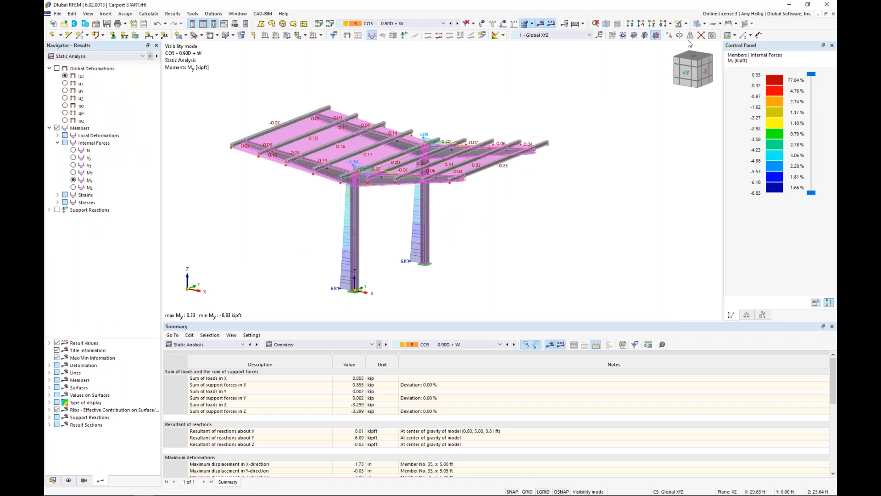
pyautogui.click(697, 26)
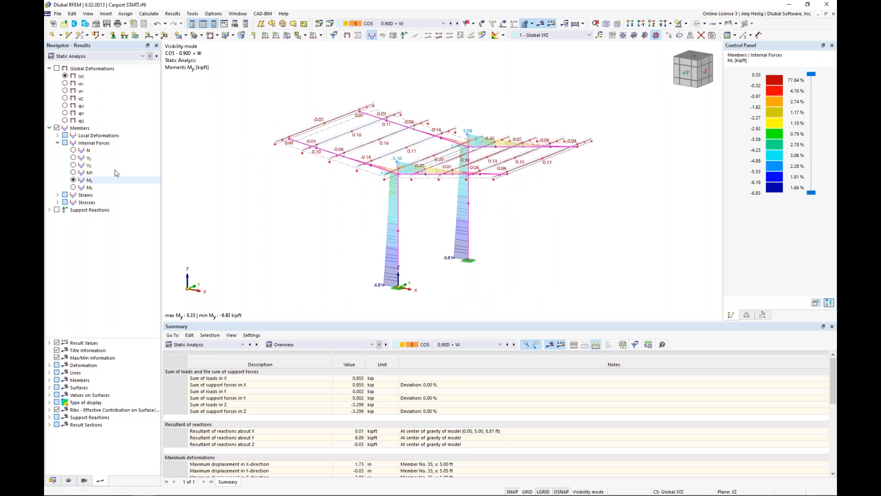
# Review the global deformations |u| from the static analysis, stepping through load combinations such as CO3 to CO6.
pyautogui.click(97, 55)
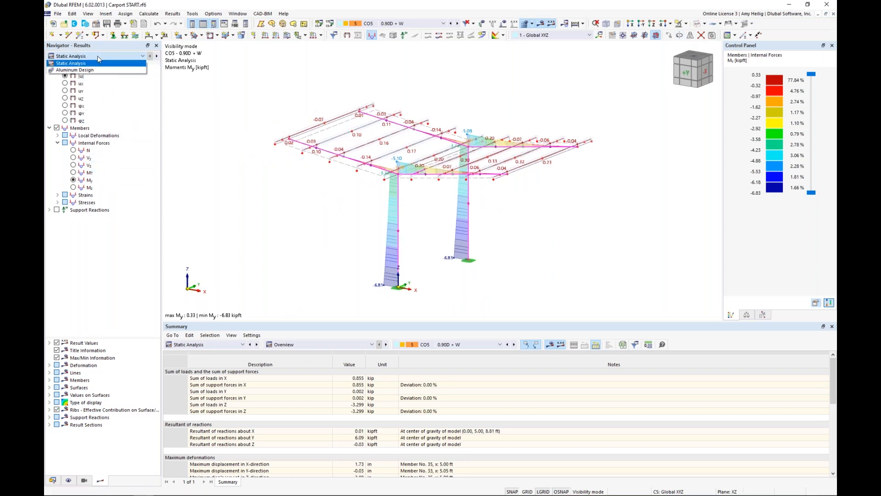
pyautogui.click(88, 64)
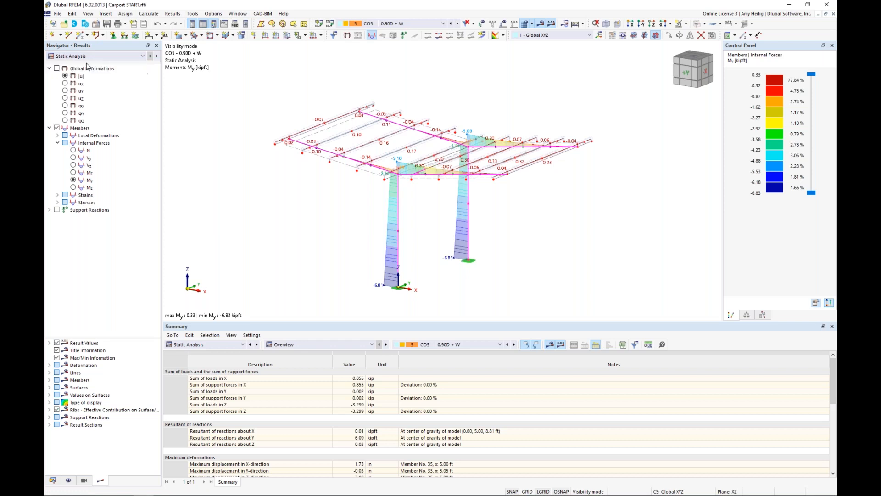
pyautogui.click(57, 69)
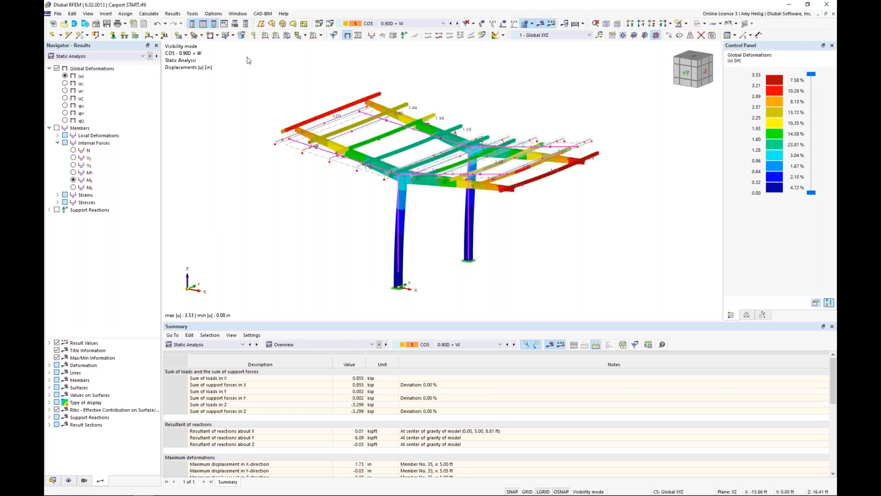
pyautogui.click(450, 23)
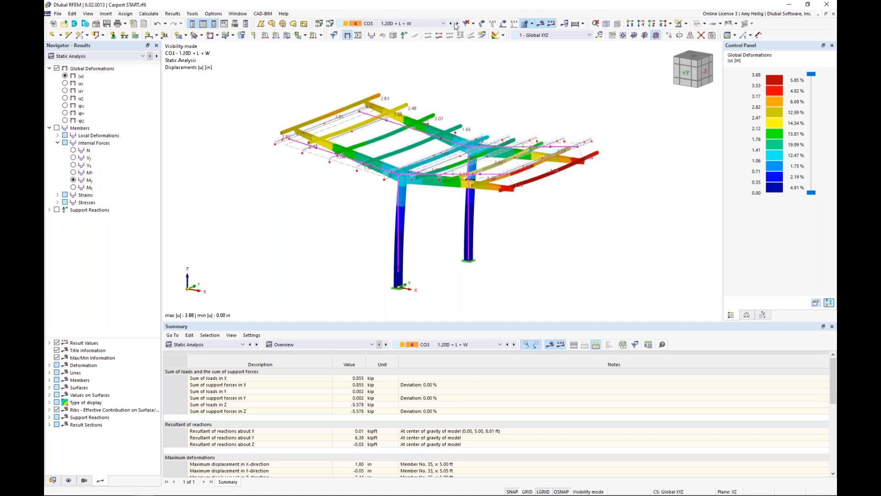
pyautogui.click(458, 26)
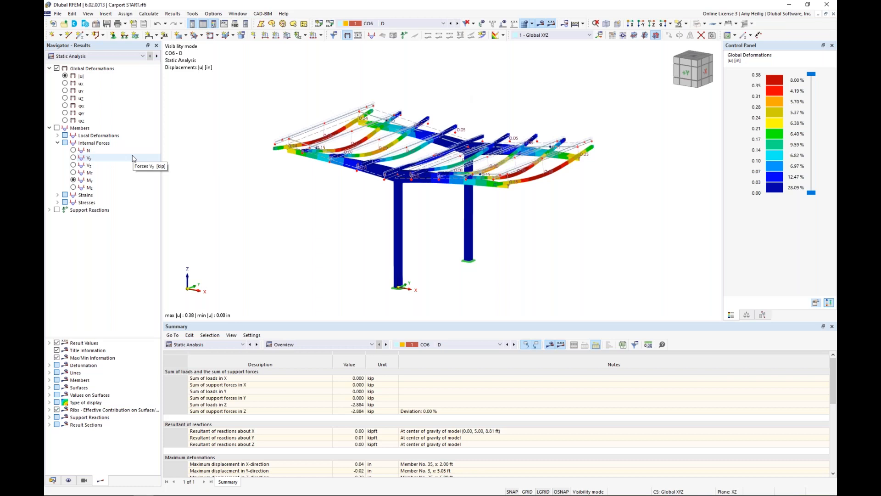
# Review the member internal forces N, Vy, Vz and My for load combination CO6.
pyautogui.click(73, 150)
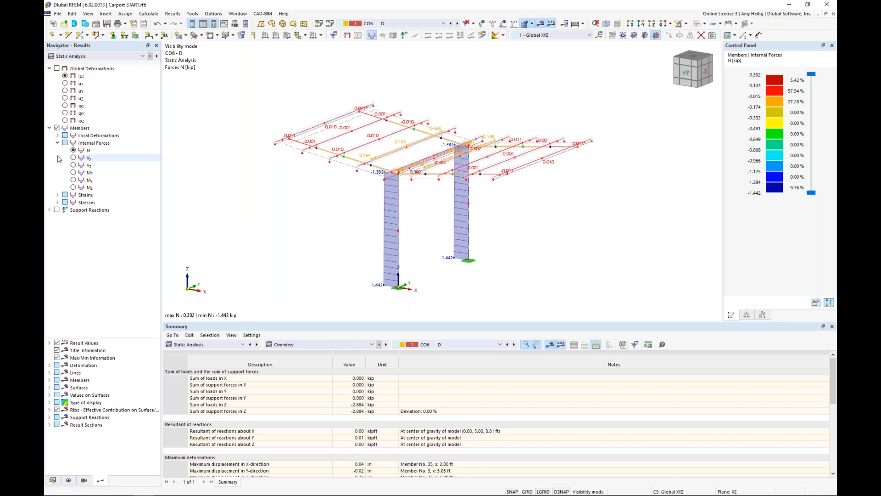
pyautogui.click(73, 157)
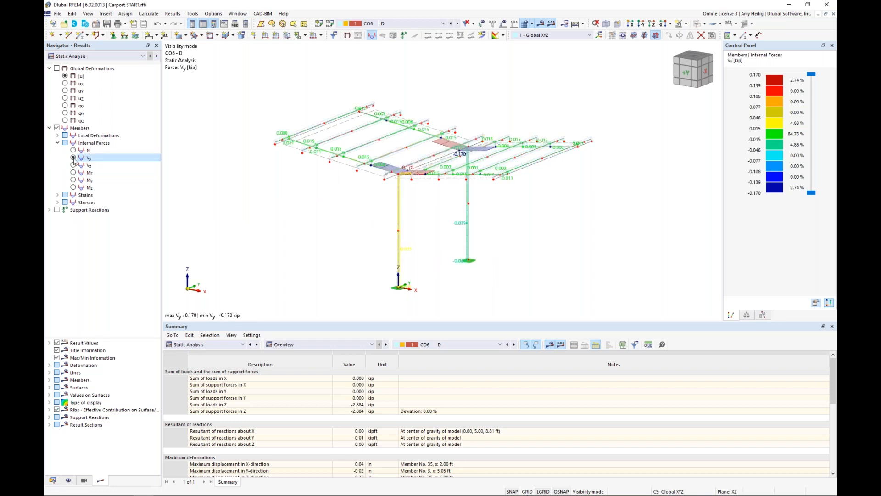
pyautogui.click(73, 166)
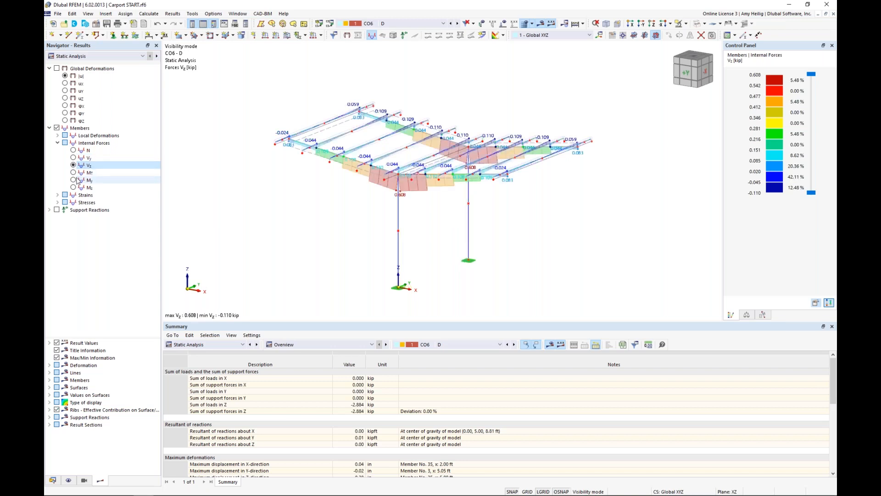
pyautogui.click(73, 180)
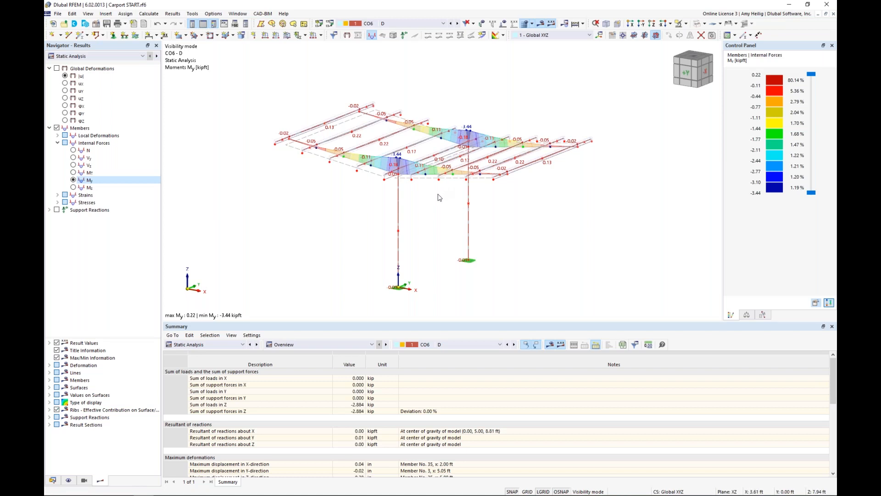
# Examine the result diagrams of sloped beam member 33 with axial force N added, switching to load combination CO8 D + 0.60W.
pyautogui.scroll(2, 438, 198)
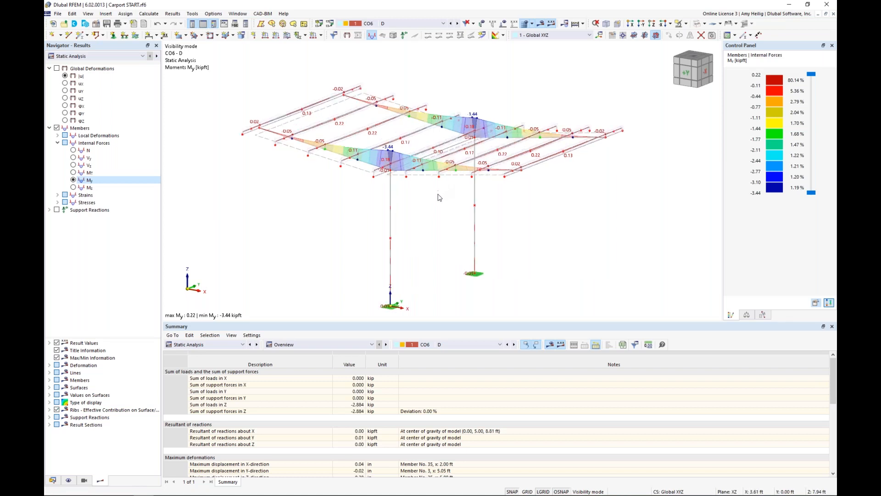
pyautogui.rightClick(432, 170)
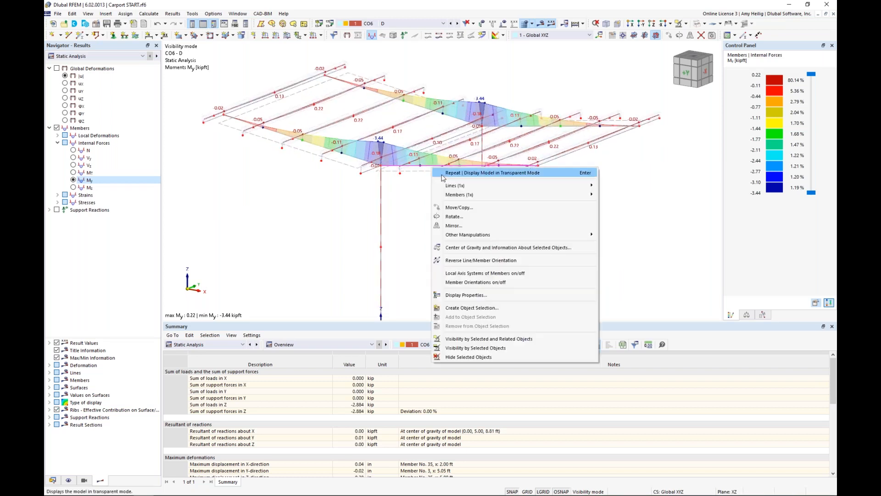
pyautogui.moveTo(465, 195)
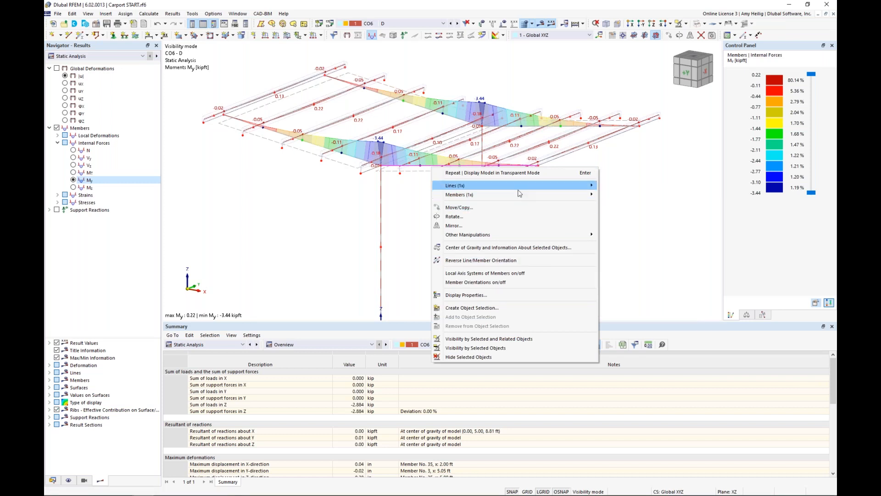
pyautogui.moveTo(527, 194)
pyautogui.click(625, 302)
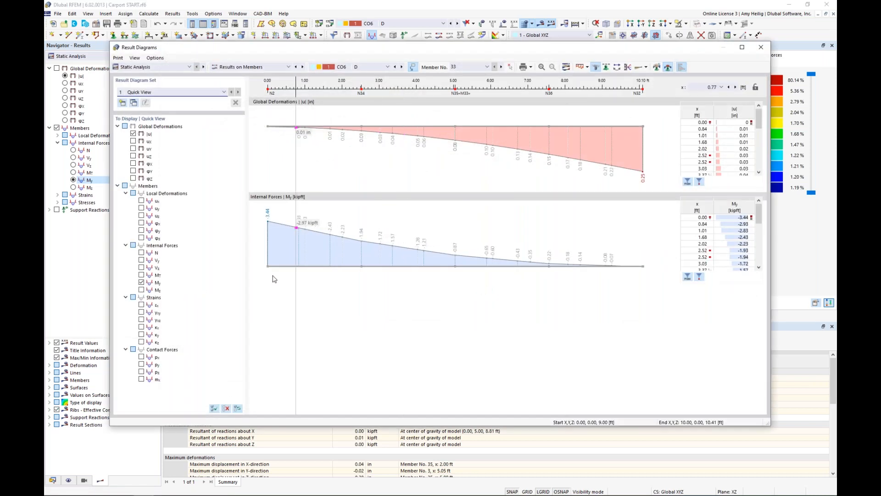
pyautogui.click(141, 252)
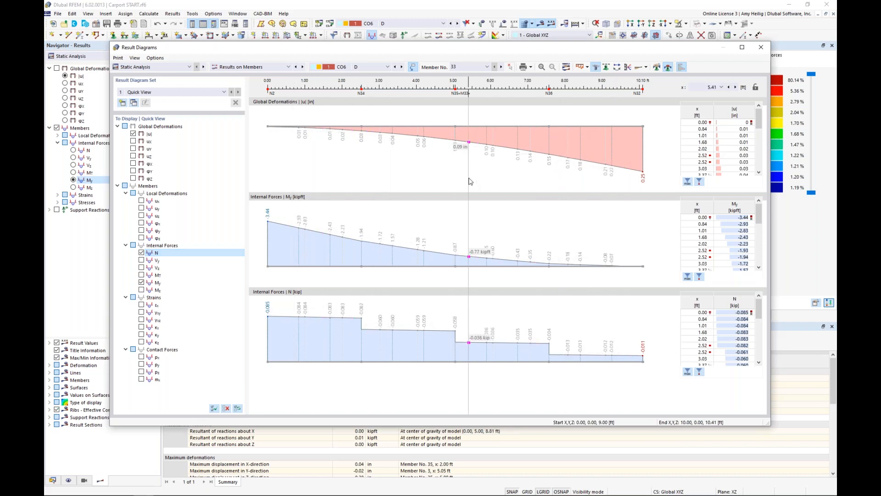
pyautogui.click(401, 67)
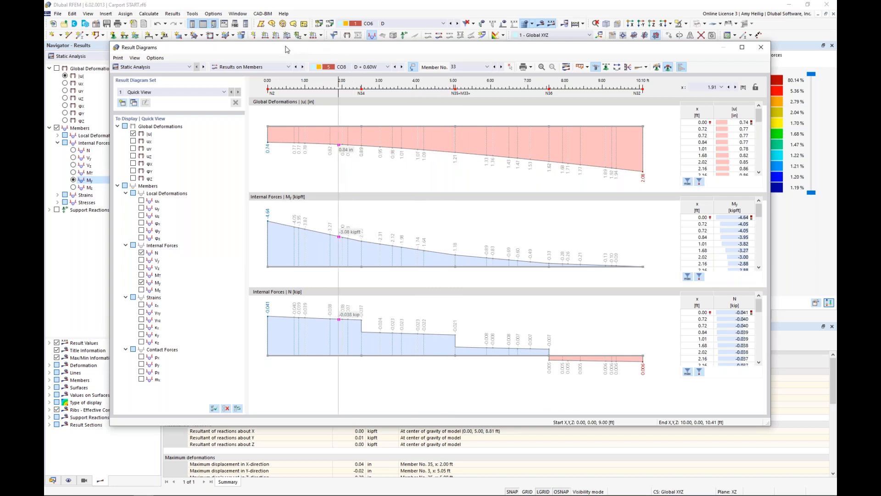
# Move the result diagrams window aside to see the model, and close the diagrams.
pyautogui.moveTo(292, 50); pyautogui.dragTo(590, 67)
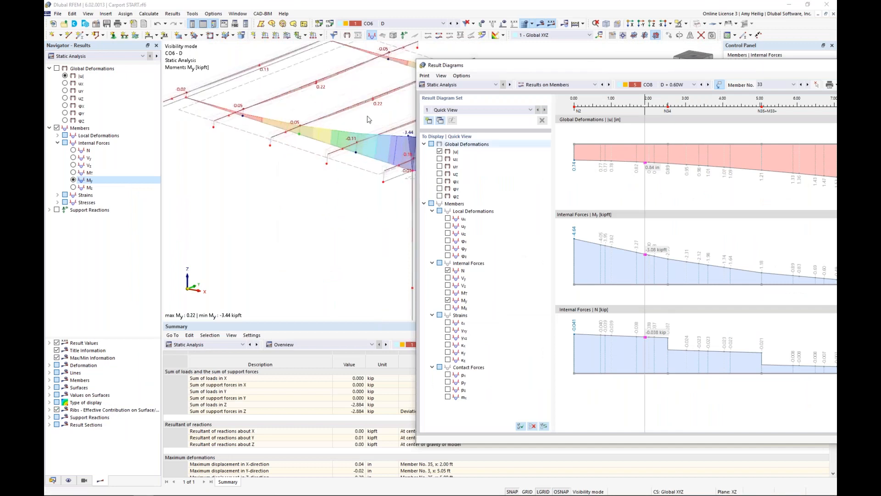
pyautogui.moveTo(553, 68); pyautogui.dragTo(520, 70)
pyautogui.moveTo(313, 66); pyautogui.dragTo(229, 73)
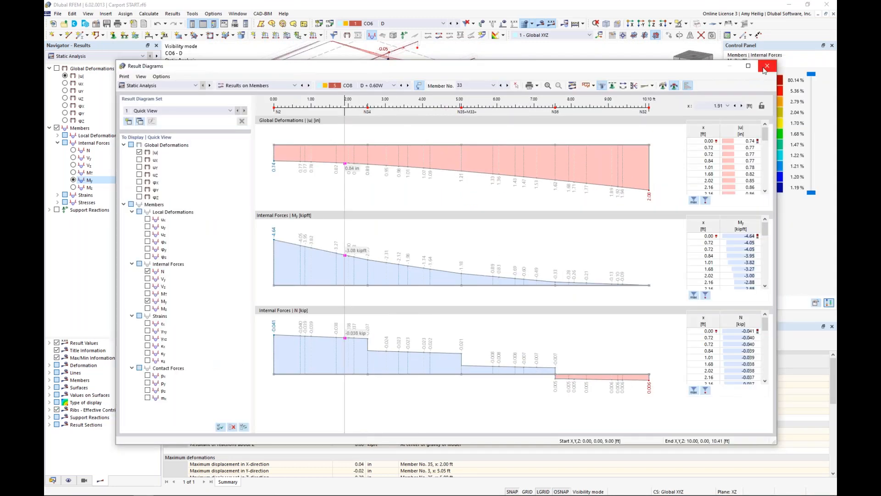
pyautogui.click(760, 65)
# Enlarge the results table, show Results by Member, and examine the global deformation rows of members 1 and 2 against the model.
pyautogui.scroll(-3, 458, 236)
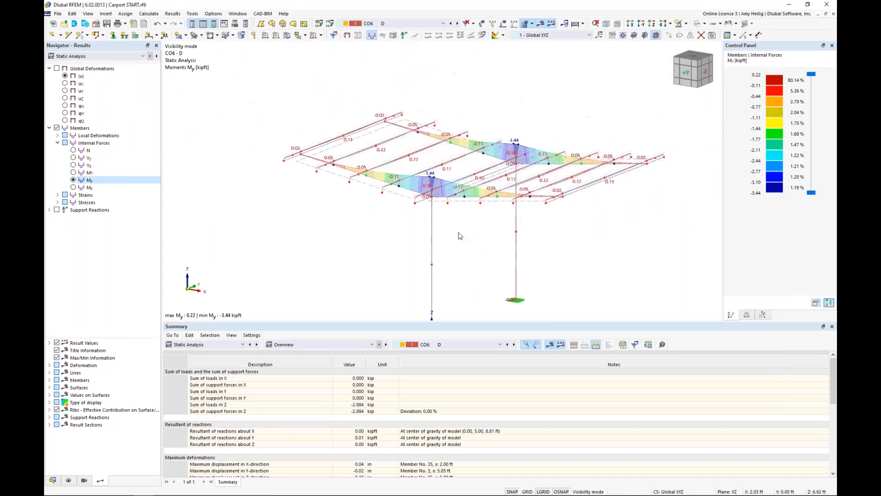
pyautogui.scroll(2, 451, 207)
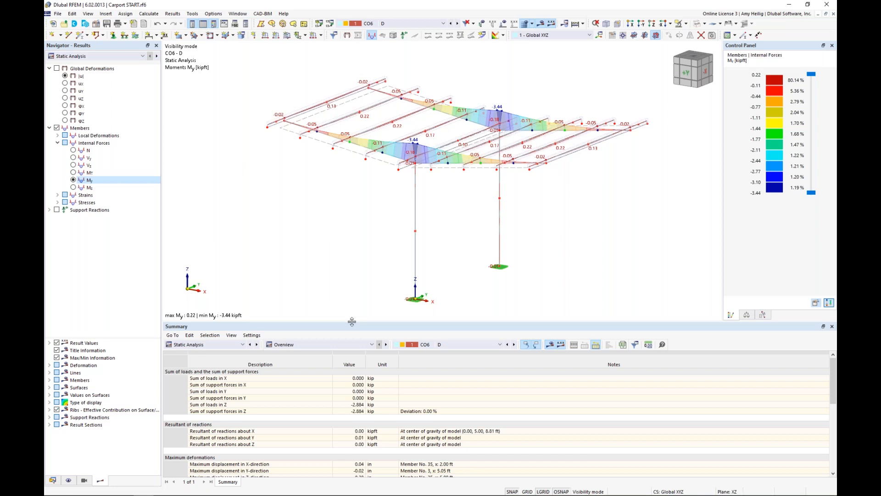
pyautogui.moveTo(351, 321); pyautogui.dragTo(364, 265)
pyautogui.click(314, 289)
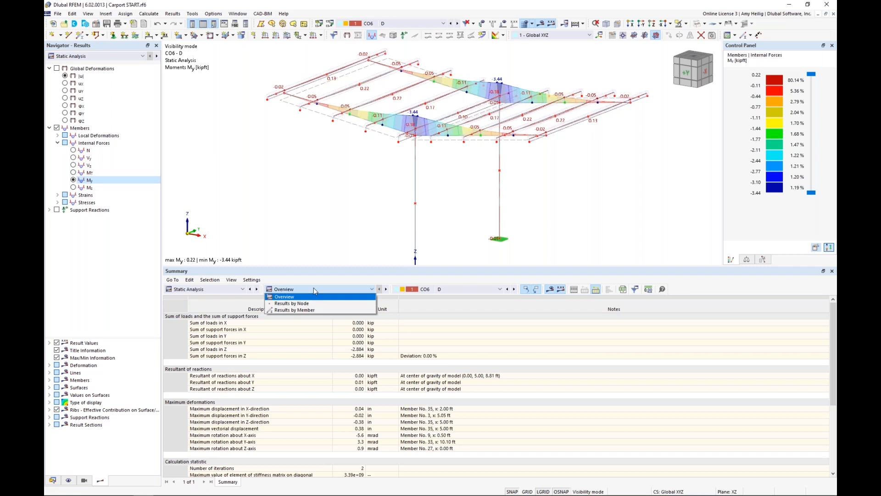
pyautogui.click(316, 308)
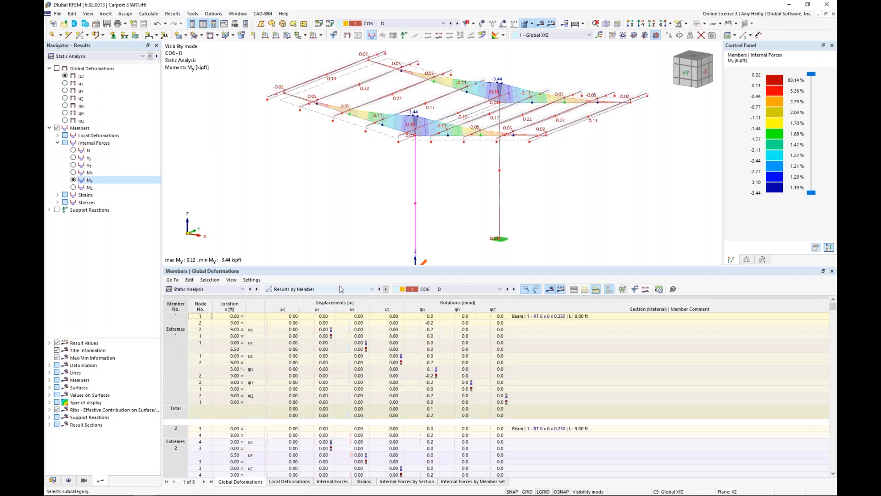
pyautogui.click(420, 376)
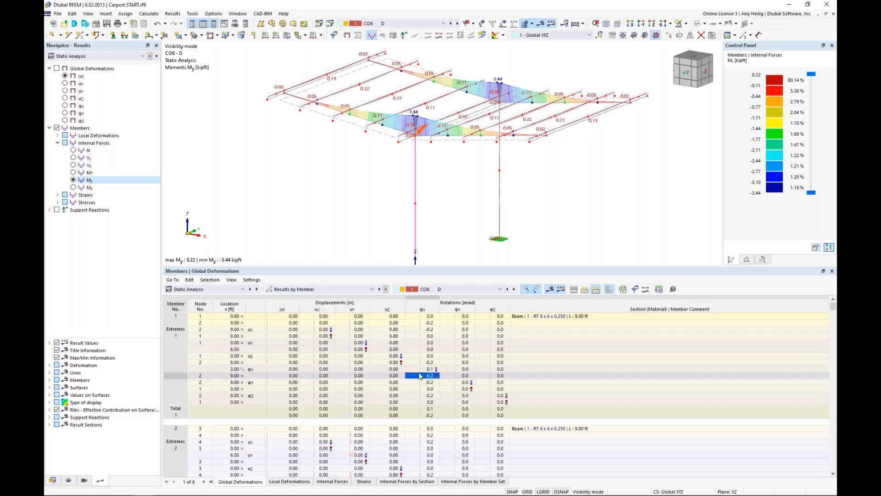
pyautogui.scroll(-2, 420, 375)
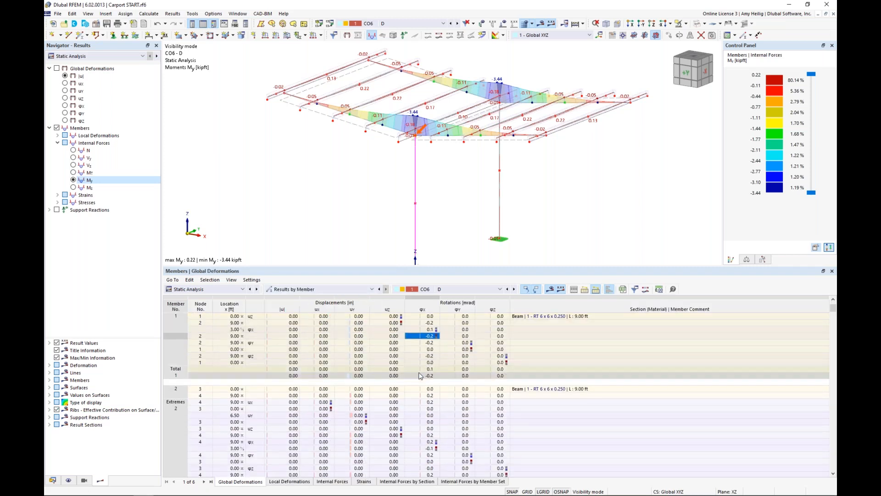
pyautogui.click(394, 415)
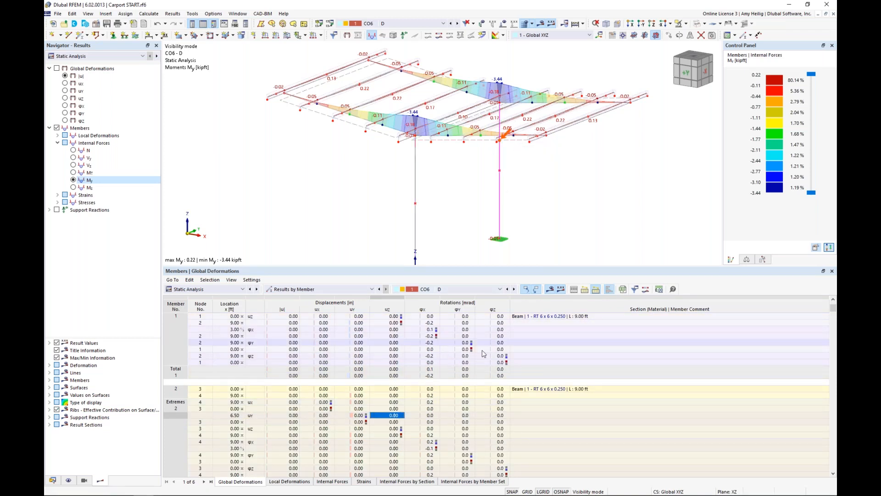
pyautogui.click(364, 448)
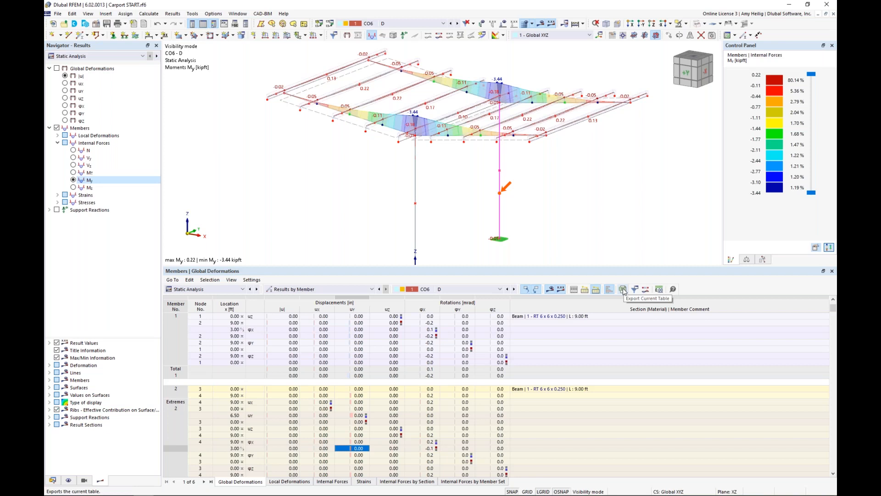
# Switch the results table from Static Analysis to Aluminum Design.
pyautogui.click(243, 289)
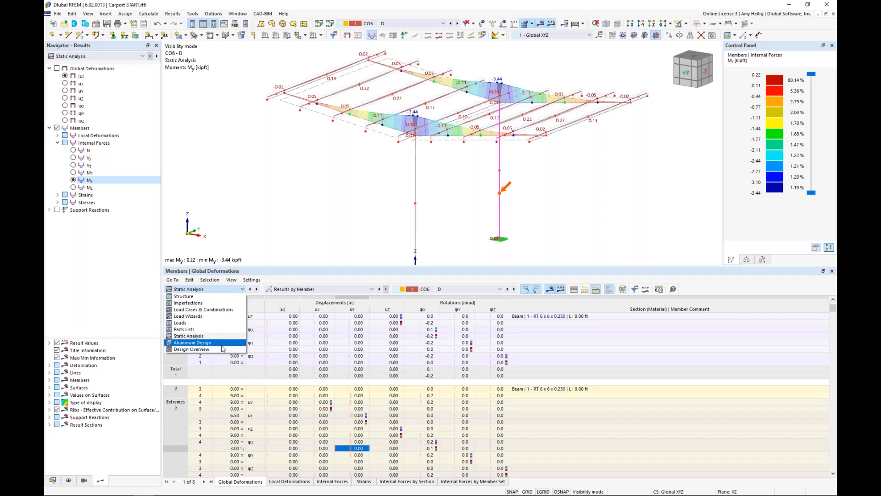
pyautogui.click(260, 350)
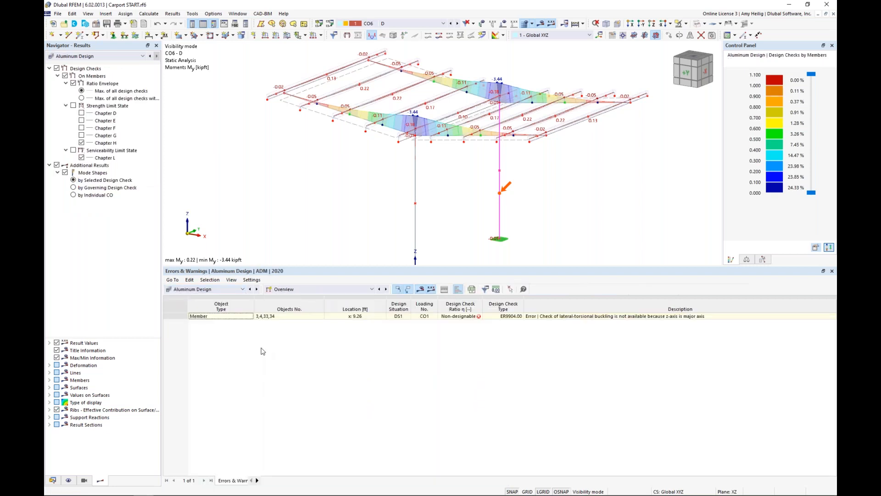
# Show the Design Ratios on Members results, listed by member.
pyautogui.click(286, 294)
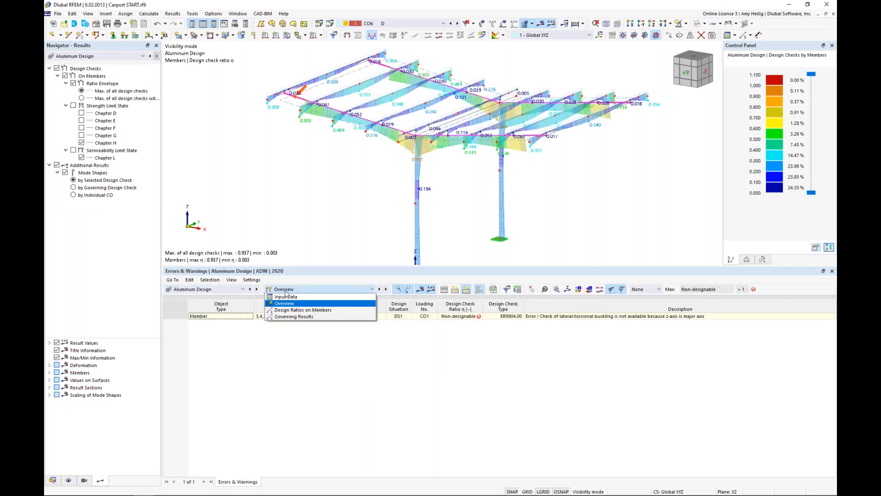
pyautogui.click(297, 314)
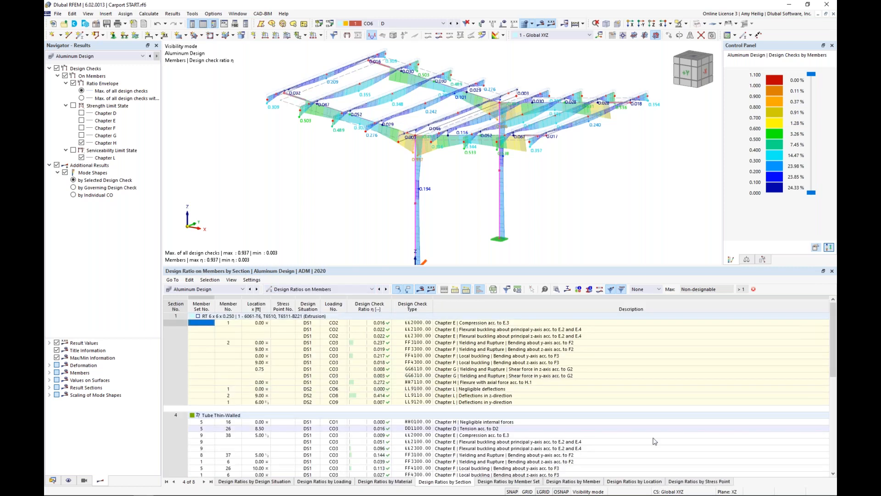
pyautogui.click(574, 481)
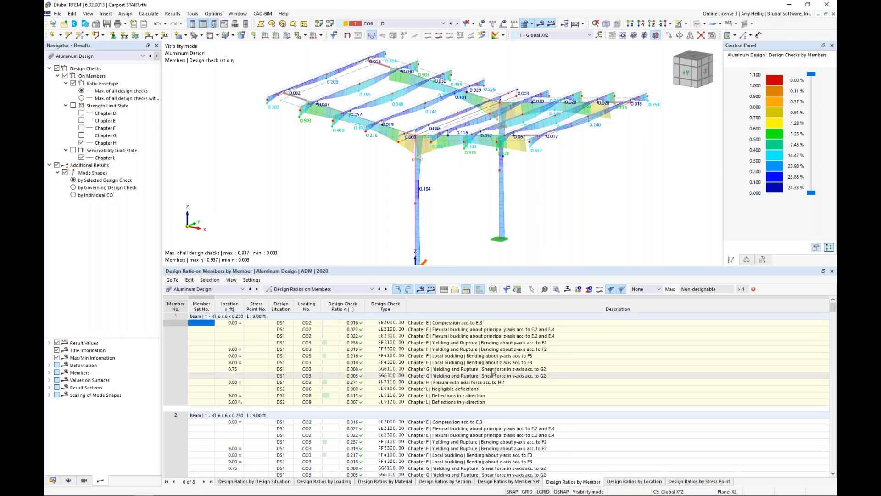
# Examine the design ratio rows of members 1 and 2, including the Chapter L deflection and Chapter F local buckling checks, against the model.
pyautogui.click(477, 343)
pyautogui.scroll(-2, 477, 349)
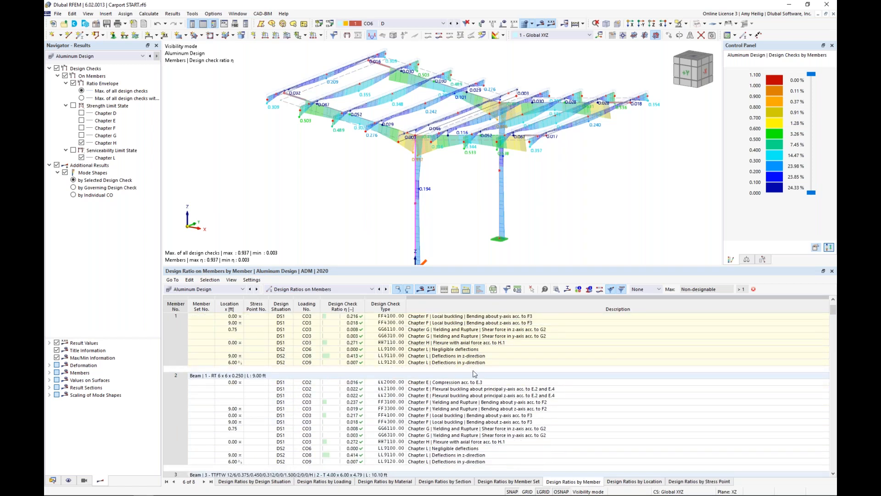
pyautogui.scroll(-3, 477, 220)
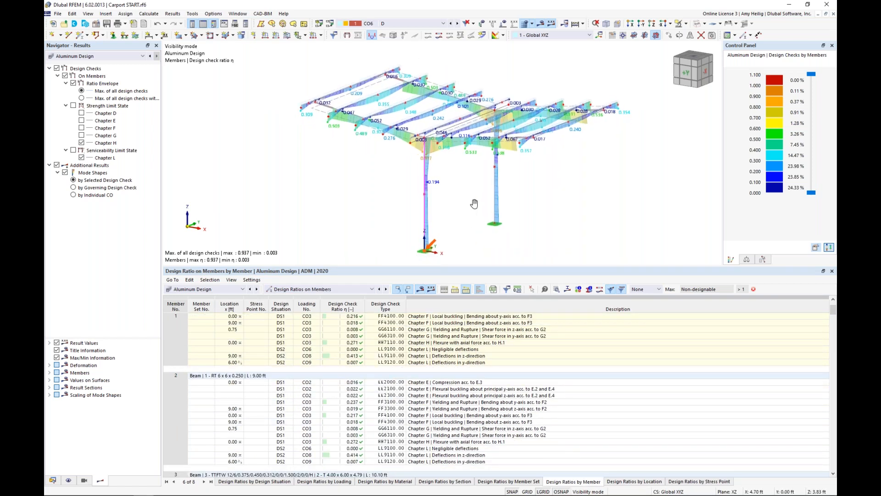
pyautogui.click(468, 336)
pyautogui.click(464, 356)
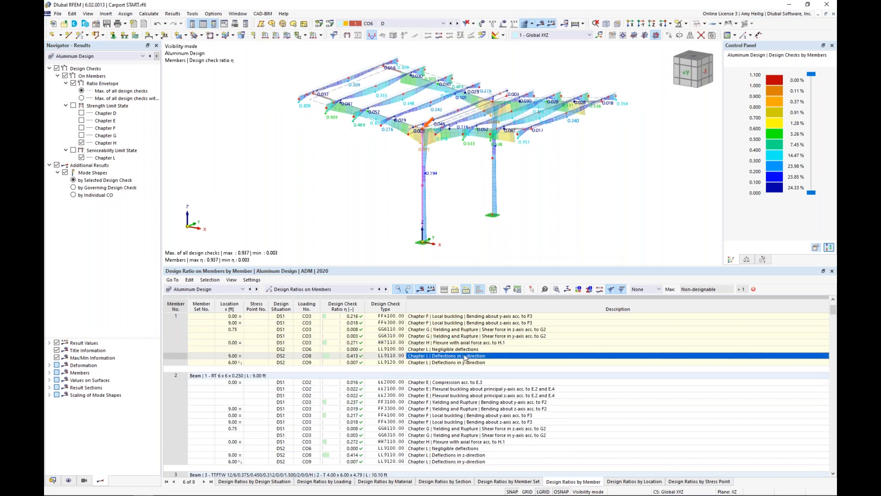
pyautogui.click(464, 395)
pyautogui.click(462, 422)
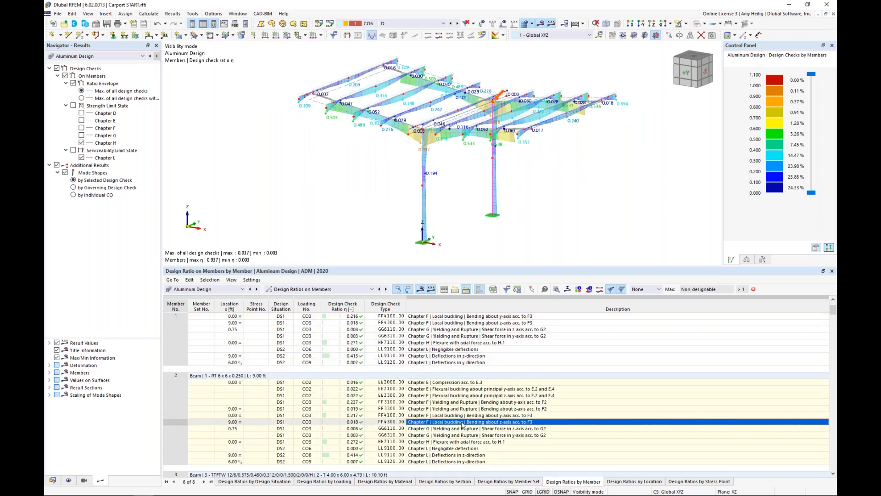
pyautogui.scroll(-1, 463, 424)
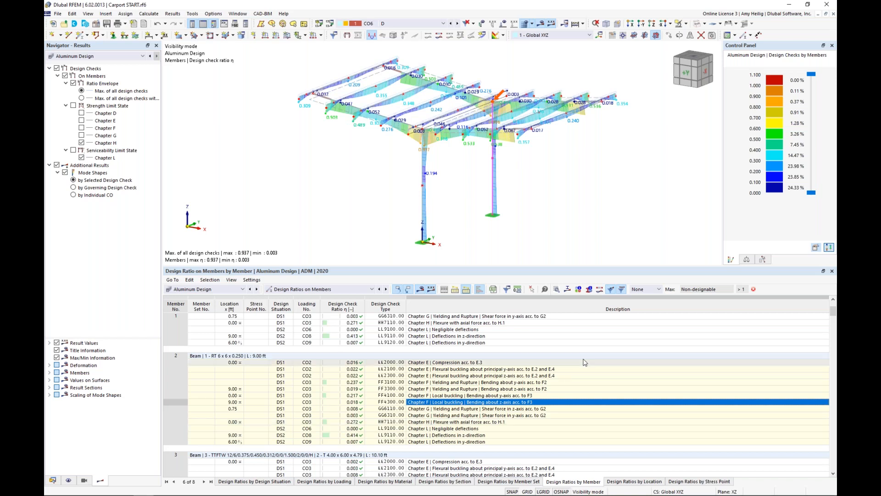
# Filter the design ratios to Max to review each member's governing check, and reset the filter to None.
pyautogui.click(659, 289)
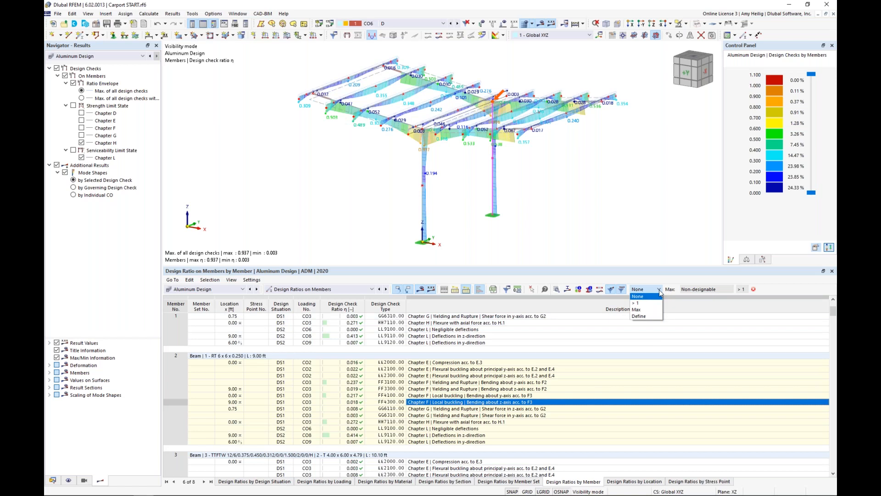
pyautogui.click(649, 310)
pyautogui.scroll(-2, 584, 360)
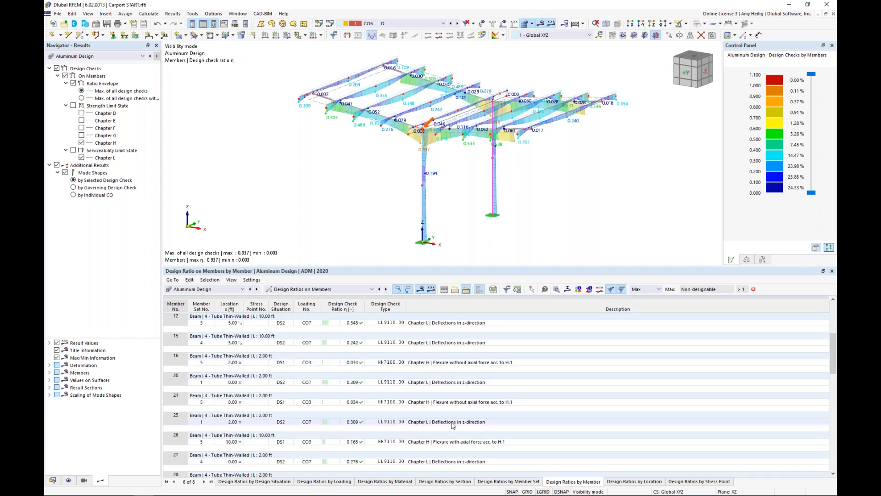
pyautogui.click(658, 289)
pyautogui.click(656, 296)
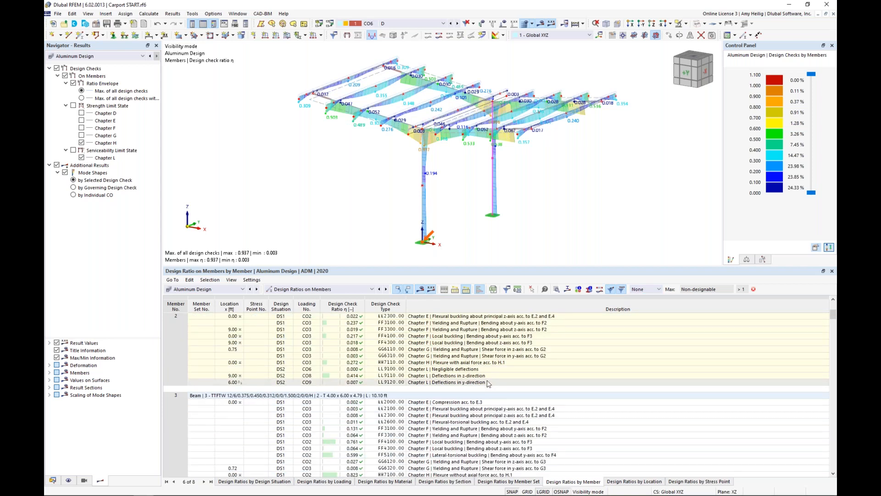
# List the design ratios by section and open the check details for the Tube Thin-Walled section's FF4100 local buckling check about the y-axis.
pyautogui.click(444, 481)
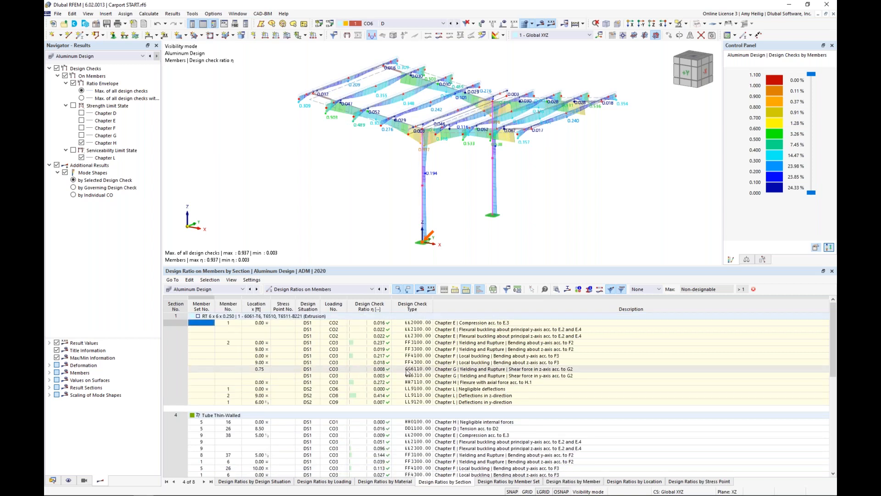
pyautogui.scroll(-2, 406, 372)
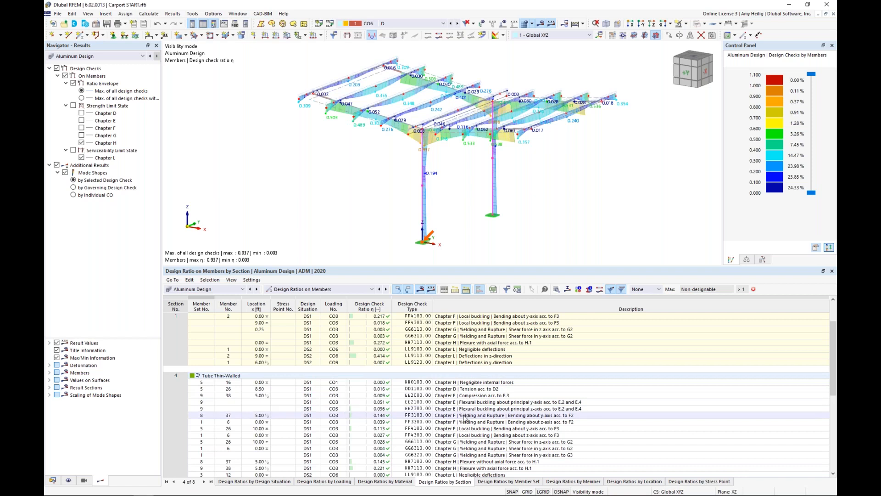
pyautogui.click(464, 430)
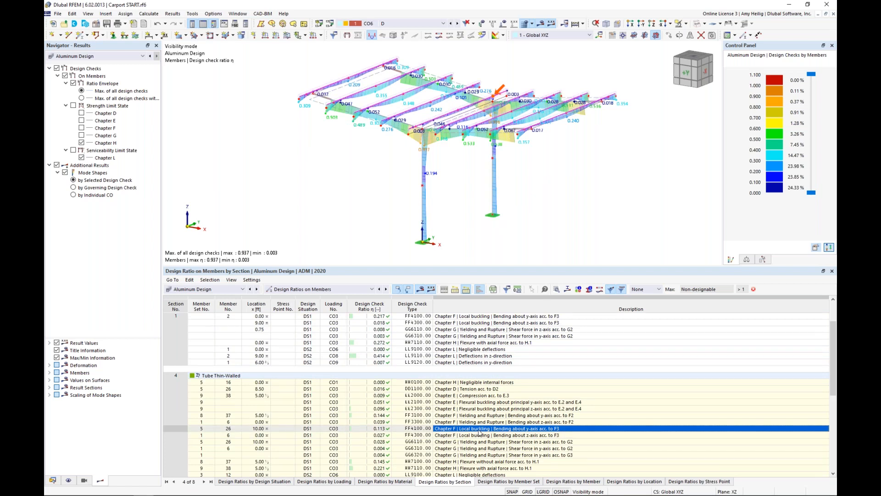
pyautogui.click(558, 290)
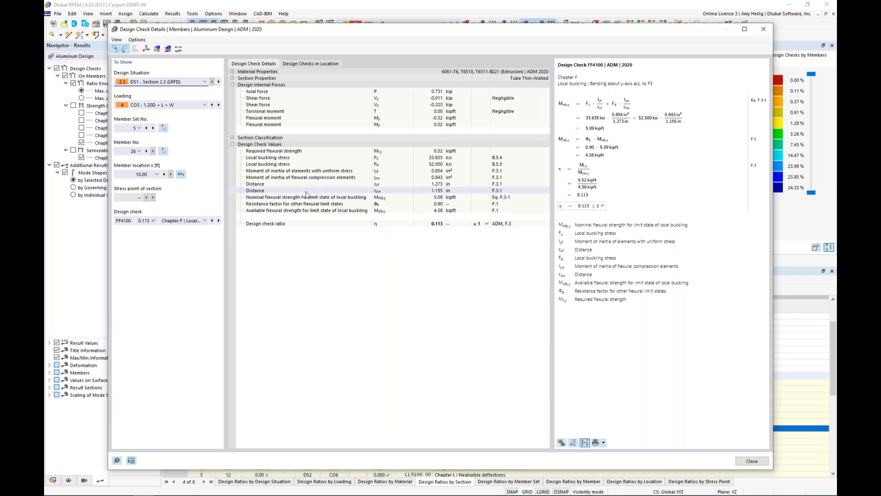
# Expand the section classification for major axis bending and examine the details of Element No. 5.
pyautogui.click(232, 137)
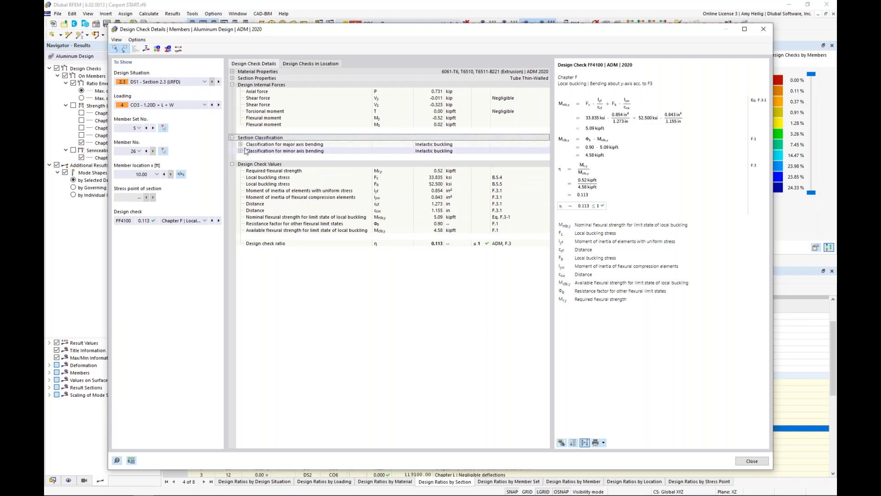
pyautogui.click(240, 145)
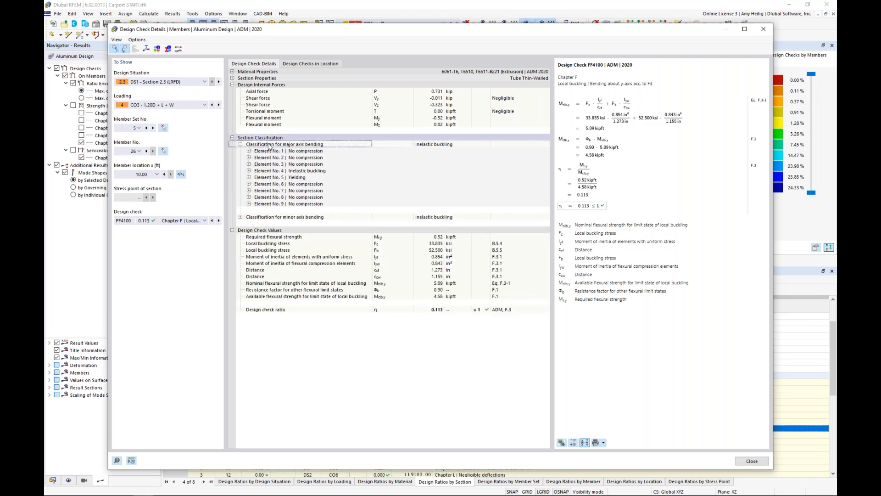
pyautogui.click(249, 177)
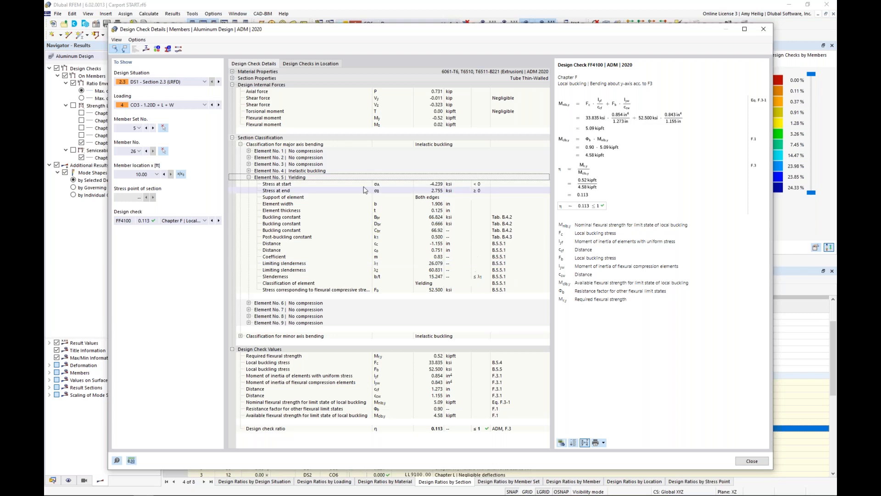
# View the section's stress diagrams, including the shear stress due to Vy, and the result diagrams of member set 5, closing each.
pyautogui.click(146, 49)
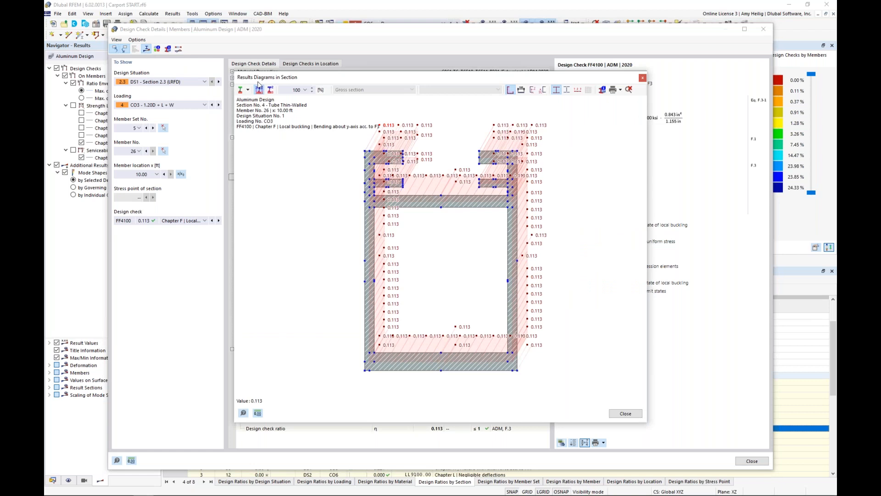
pyautogui.click(248, 90)
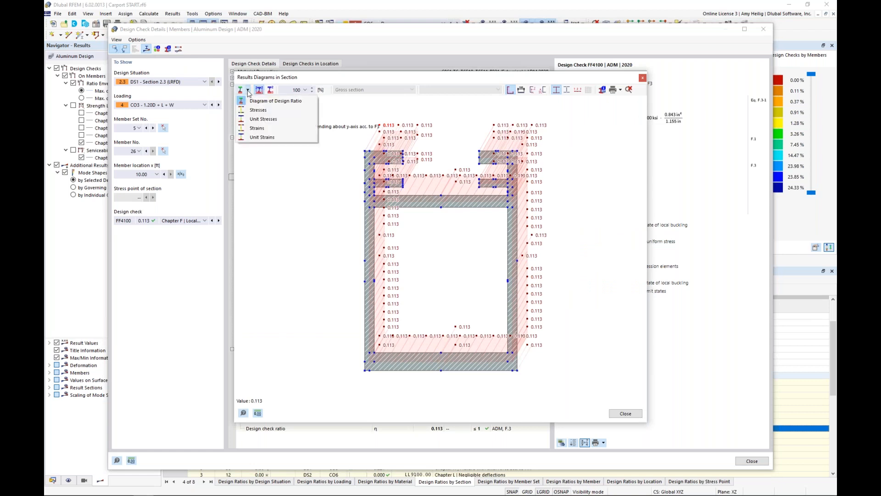
pyautogui.click(254, 112)
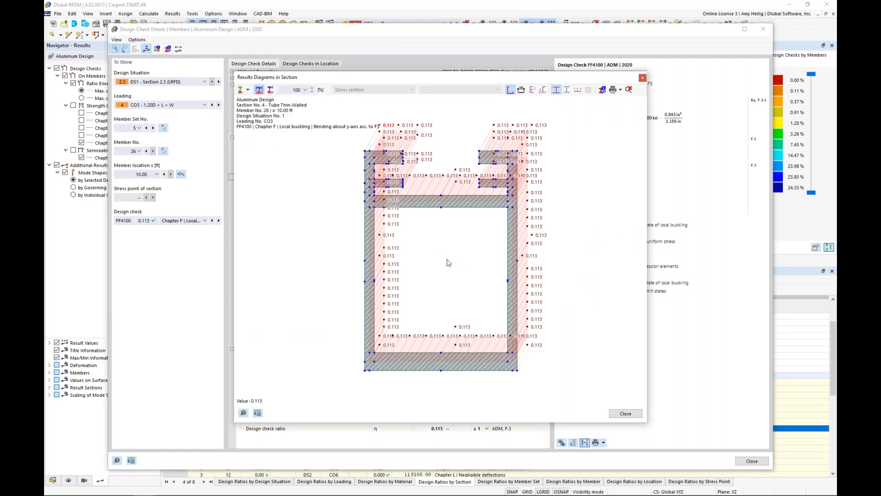
pyautogui.moveTo(422, 260); pyautogui.dragTo(440, 261, button='middle')
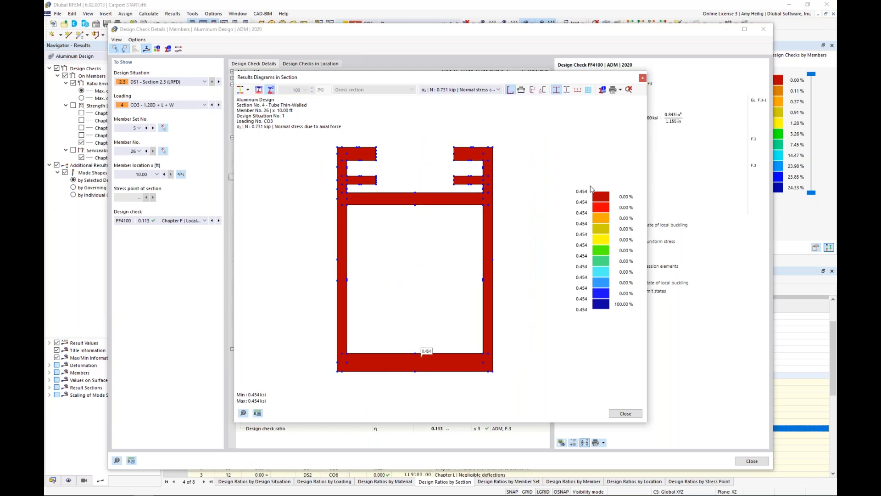
pyautogui.click(499, 90)
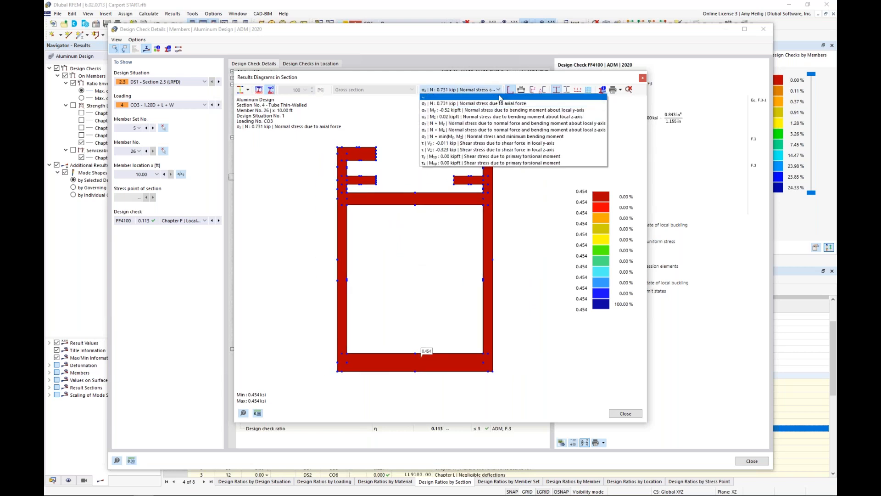
pyautogui.click(500, 143)
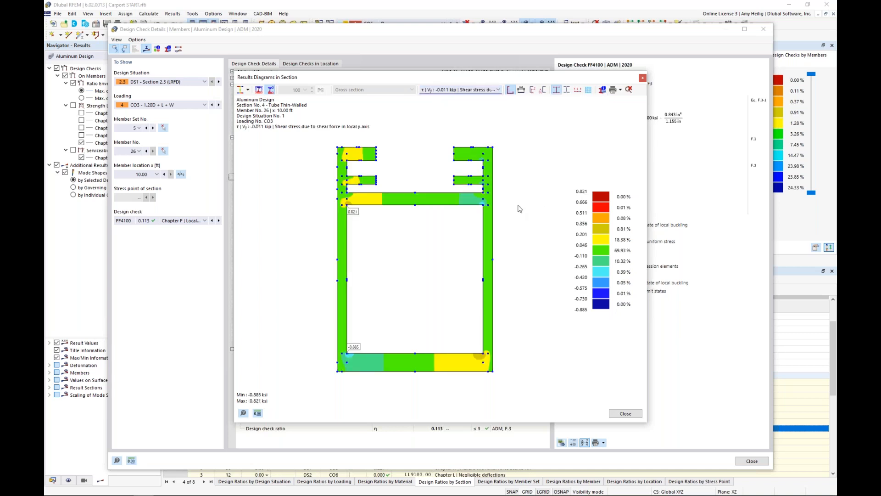
pyautogui.click(642, 78)
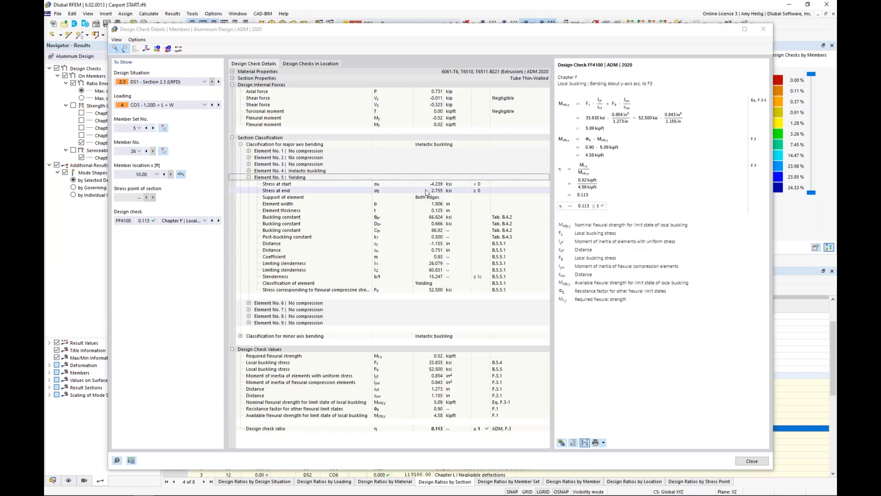
pyautogui.click(179, 51)
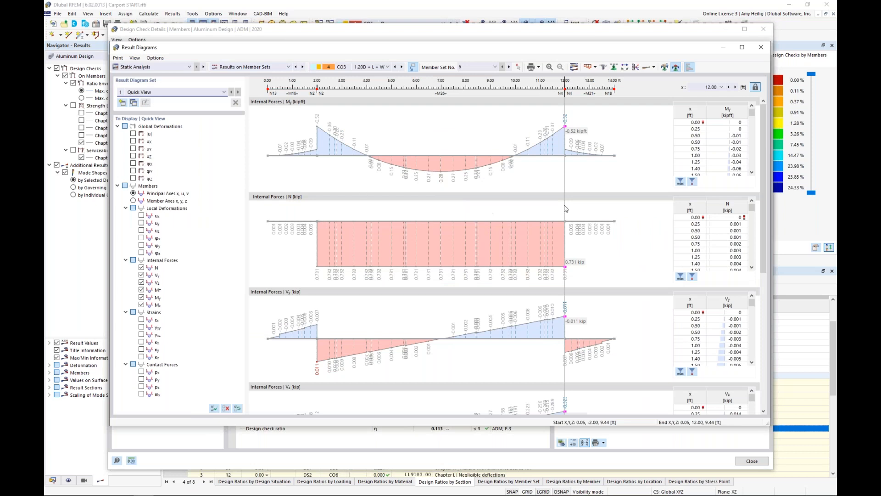
pyautogui.click(760, 49)
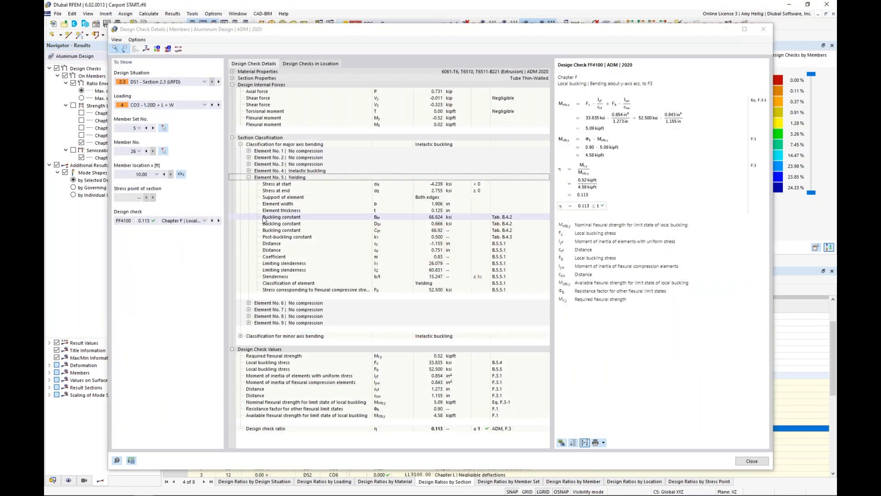
# Review the FF3100 yielding and rupture check for bending about the y-axis, and close the design check details.
pyautogui.click(203, 221)
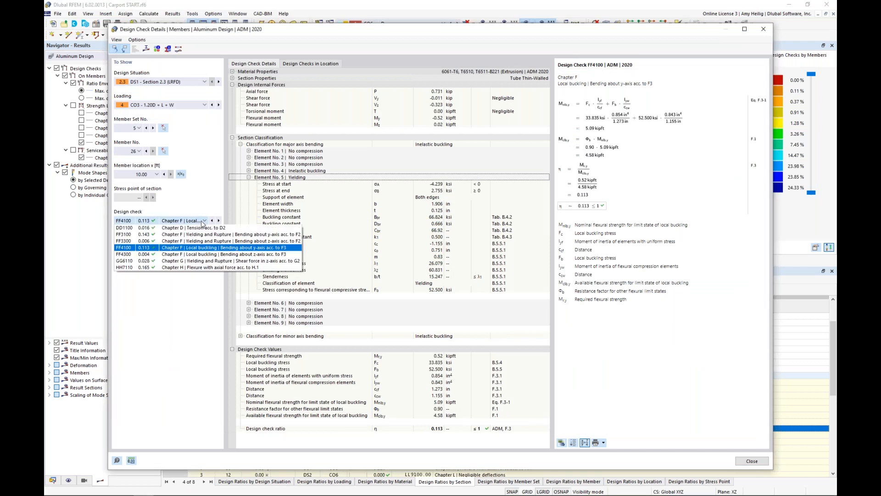
pyautogui.click(164, 234)
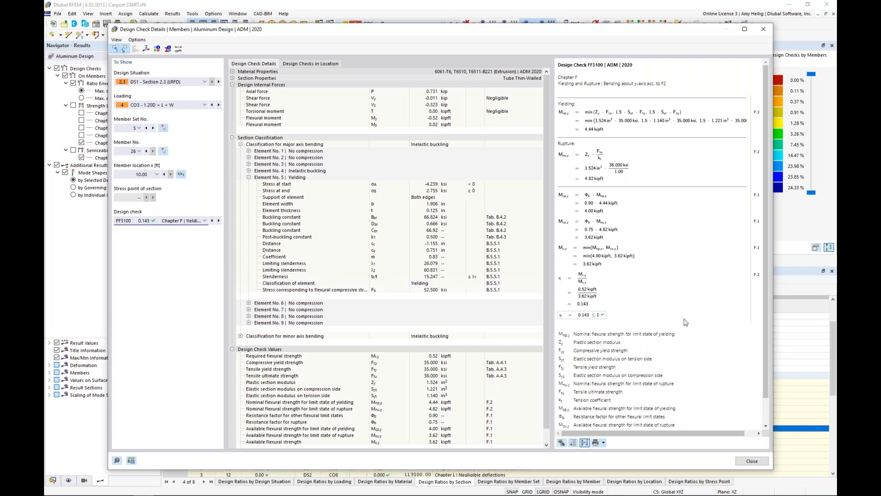
pyautogui.click(751, 461)
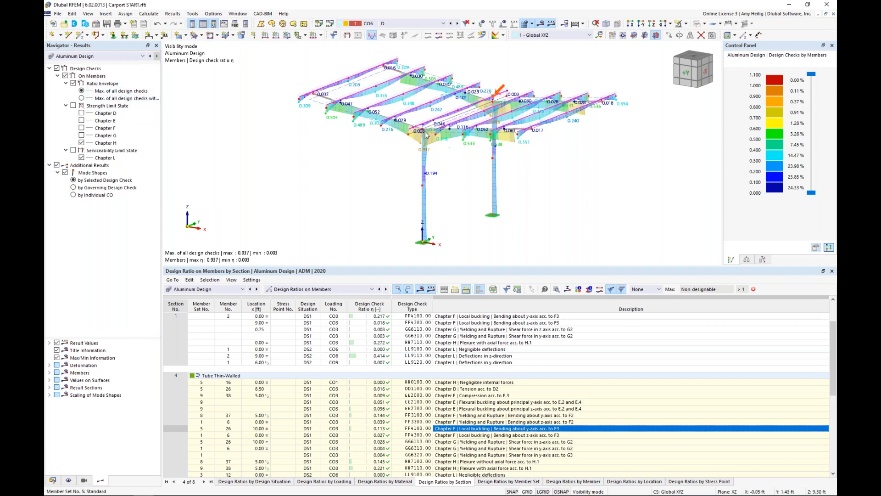
# Enlarge the model view, isolate sloped beam member 33 at the front frame, and toggle the Design Checks display off.
pyautogui.moveTo(454, 162); pyautogui.dragTo(474, 178, button='middle')
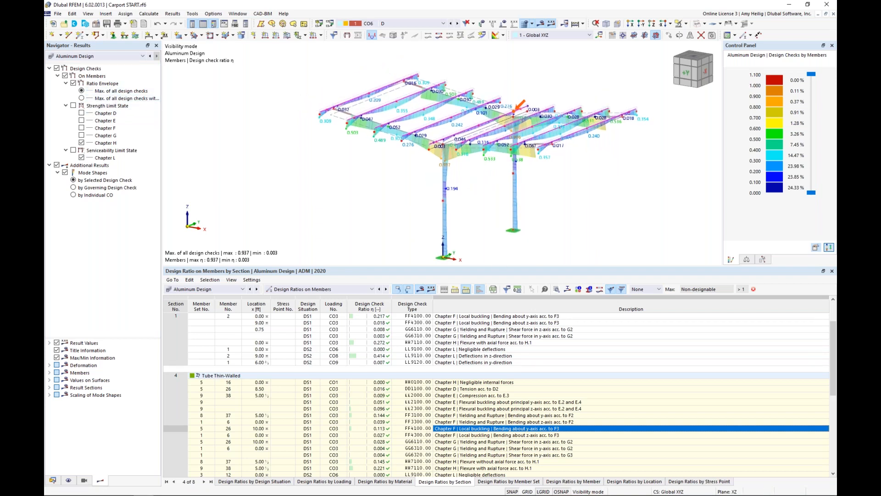
pyautogui.moveTo(499, 266); pyautogui.dragTo(499, 324)
pyautogui.scroll(2, 491, 218)
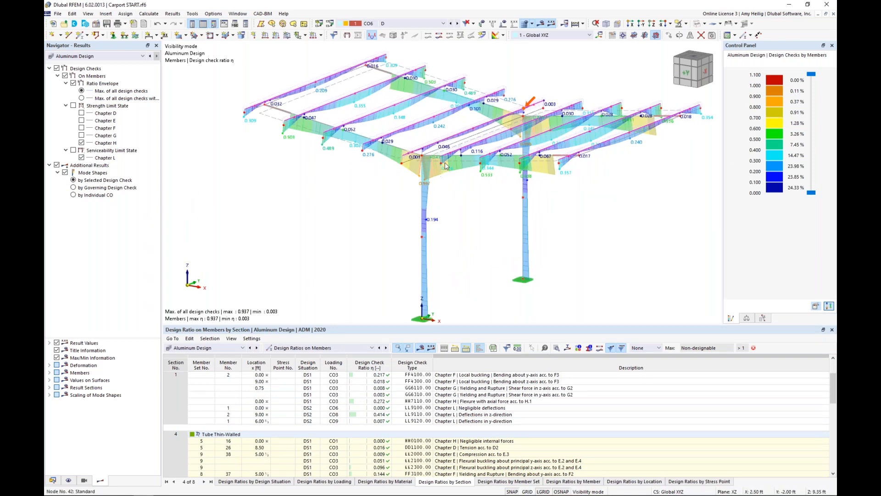
pyautogui.click(473, 159)
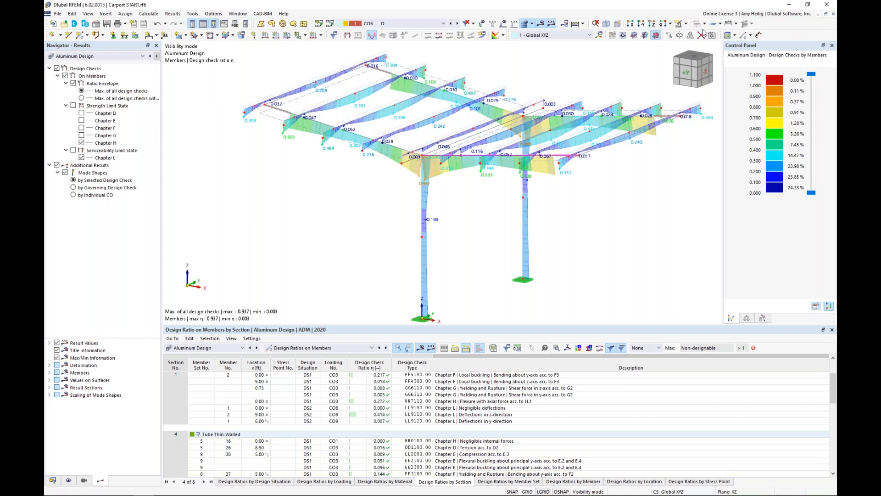
pyautogui.click(686, 24)
pyautogui.click(695, 34)
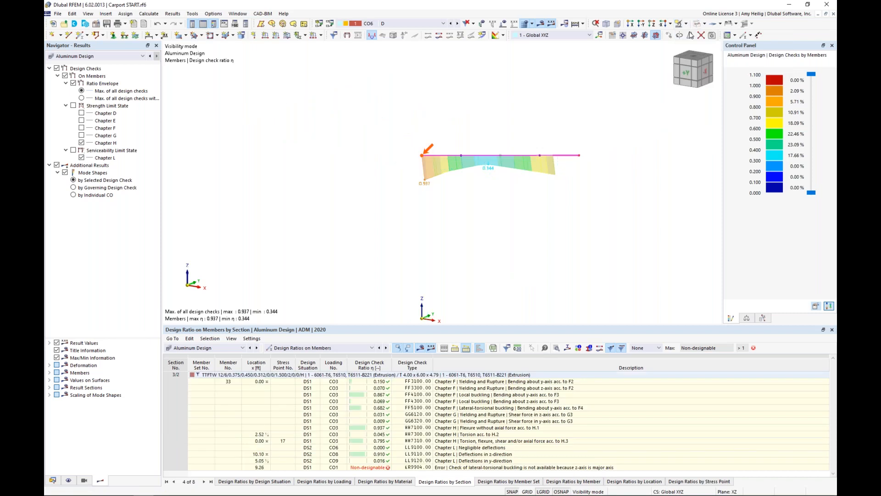
pyautogui.click(57, 69)
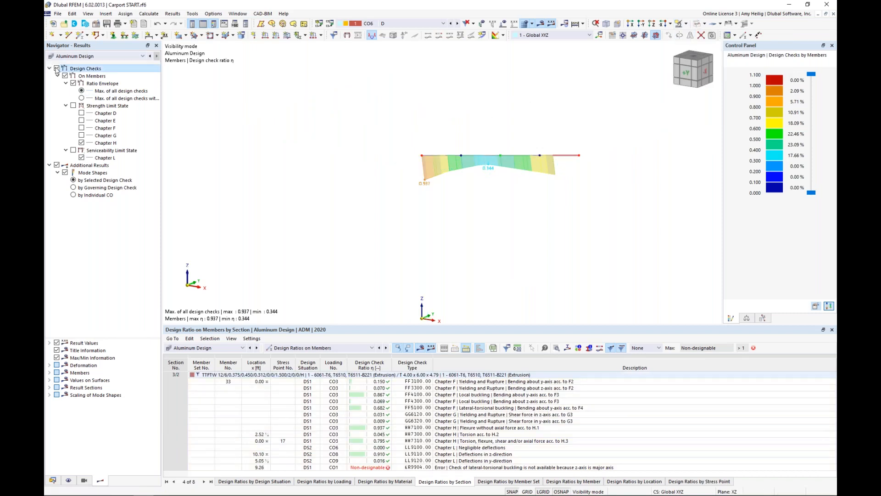
# Display member 33 as a solid model to examine its tapered shape, and return it to the wireframe display.
pyautogui.click(700, 27)
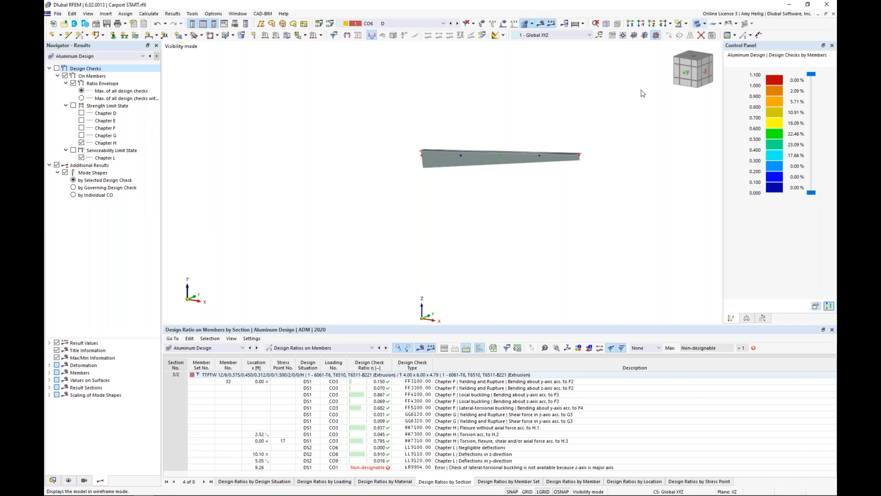
pyautogui.scroll(3, 566, 157)
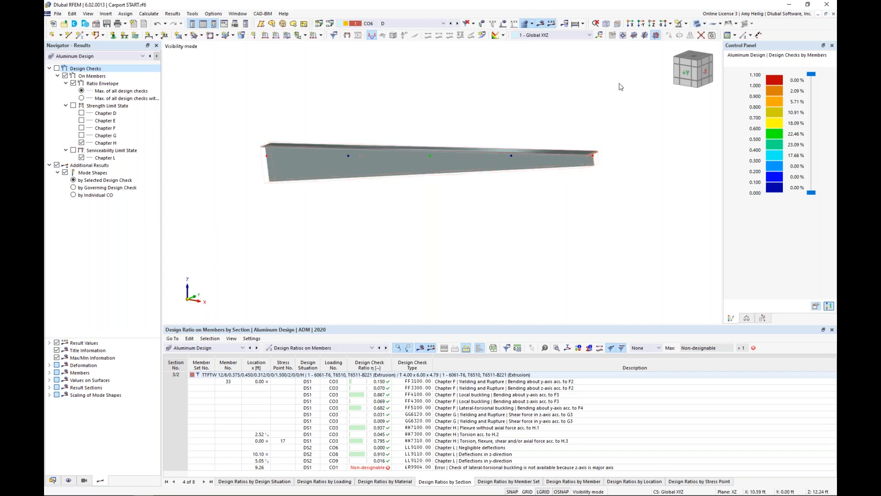
pyautogui.click(698, 27)
pyautogui.click(698, 27)
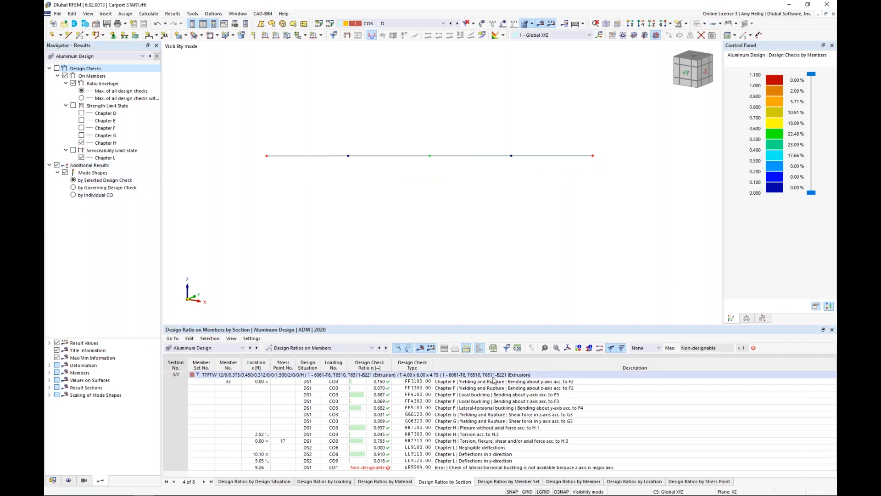
# Show the mode shape for the FF5100 lateral-torsional buckling check about the y-axis and examine the deformed beam from several angles.
pyautogui.click(485, 408)
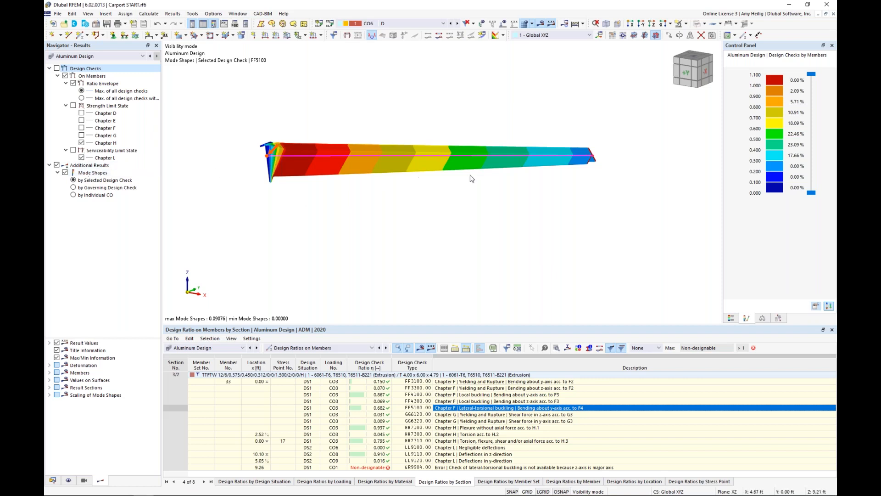
pyautogui.keyDown('ctrl'); pyautogui.moveTo(579, 156); pyautogui.dragTo(271, 185, button='middle'); pyautogui.keyUp('ctrl')
pyautogui.scroll(2, 272, 186)
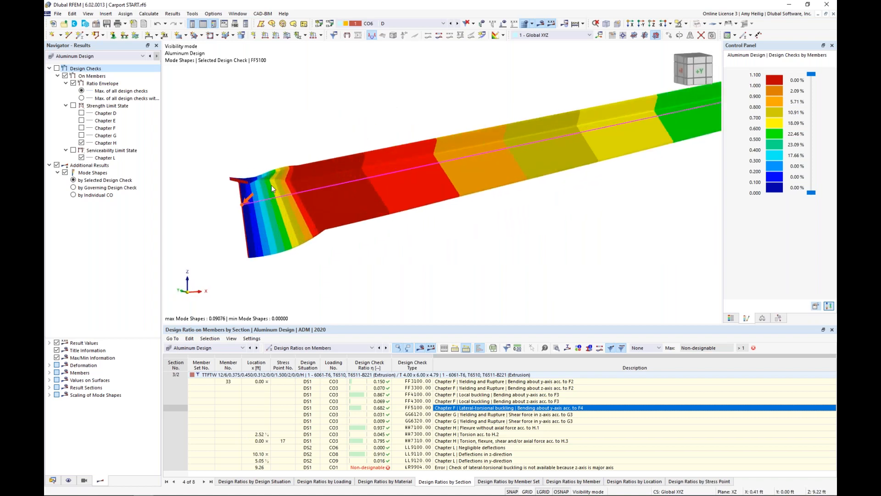
pyautogui.scroll(-3, 538, 151)
pyautogui.moveTo(524, 177); pyautogui.dragTo(442, 176, button='middle')
pyautogui.keyDown('ctrl'); pyautogui.moveTo(625, 156); pyautogui.dragTo(523, 187, button='middle'); pyautogui.keyUp('ctrl')
# Reduce the by-member display factor for mode shapes to 0.25 and inspect the buckled shape of the beam.
pyautogui.click(762, 318)
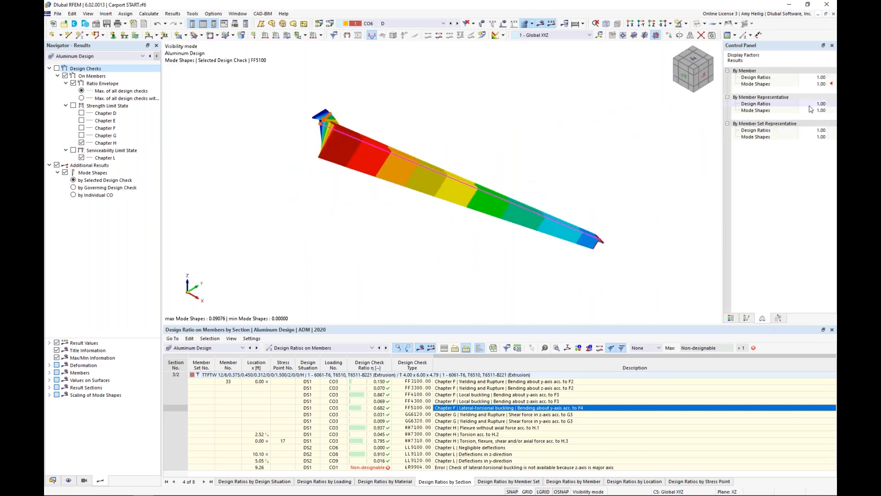
pyautogui.click(813, 83)
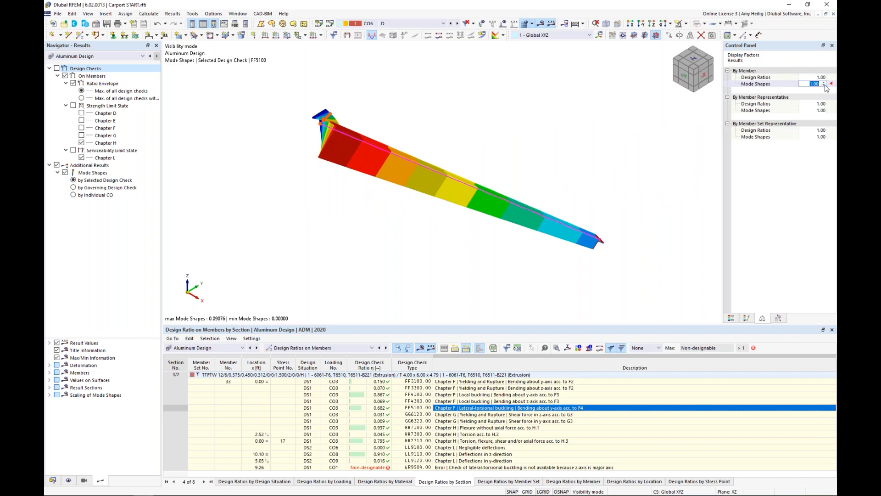
pyautogui.write('0.38')
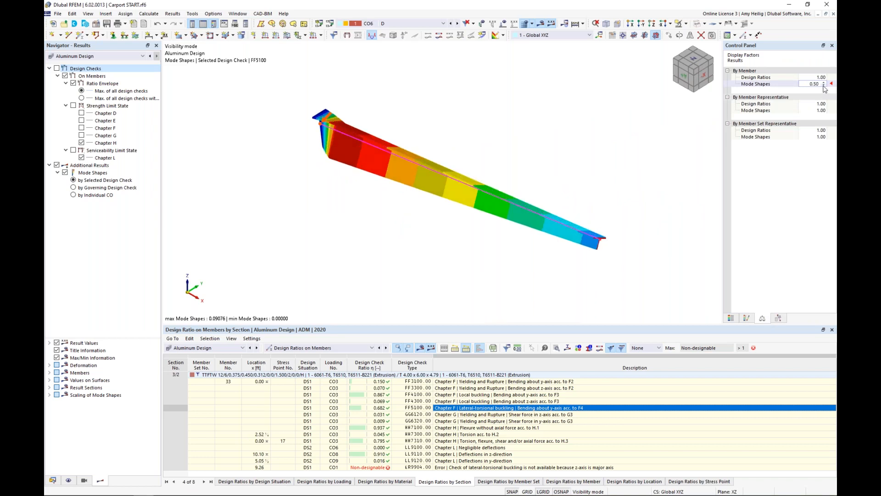
pyautogui.click(824, 86)
pyautogui.keyDown('ctrl'); pyautogui.moveTo(658, 176); pyautogui.dragTo(575, 198, button='middle'); pyautogui.keyUp('ctrl')
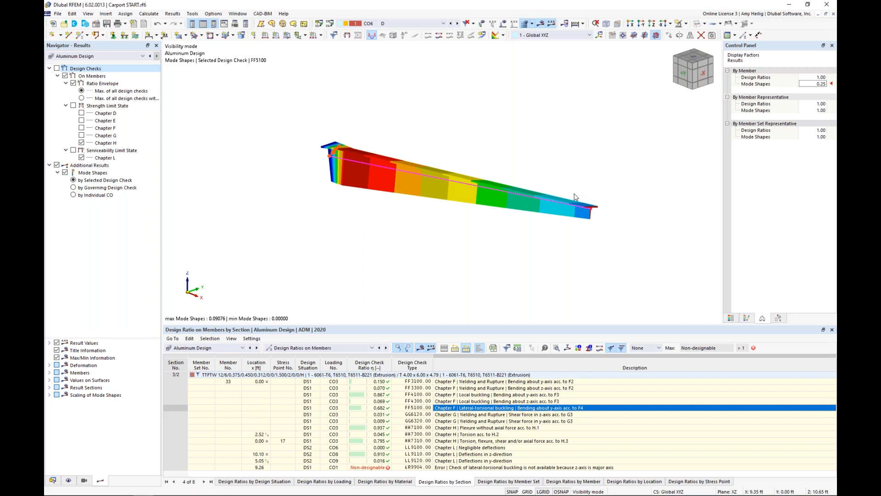
# Switch to the running PowerPoint slide show and advance to the Dlubal Software Information slide.
pyautogui.press('super+Tab')
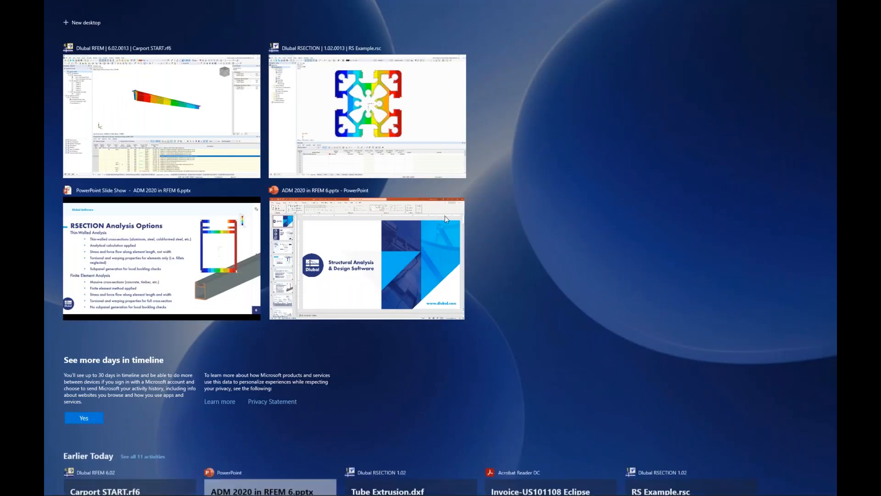
pyautogui.click(161, 257)
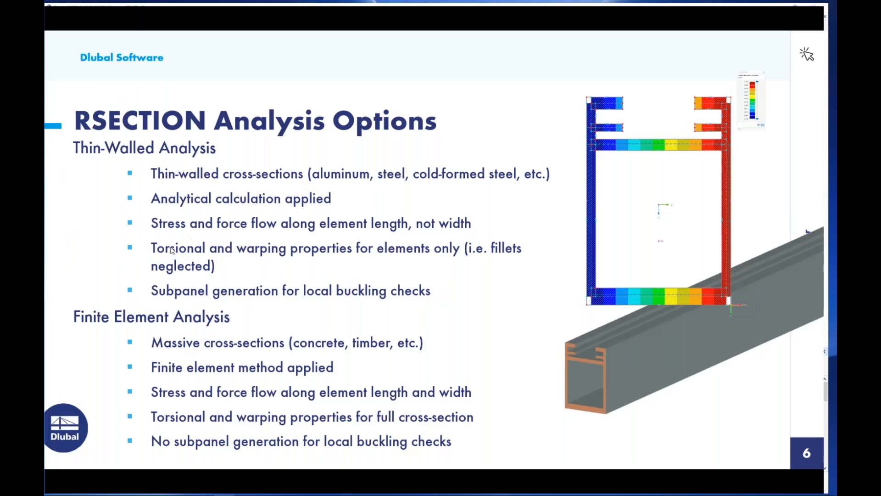
pyautogui.press('Right')
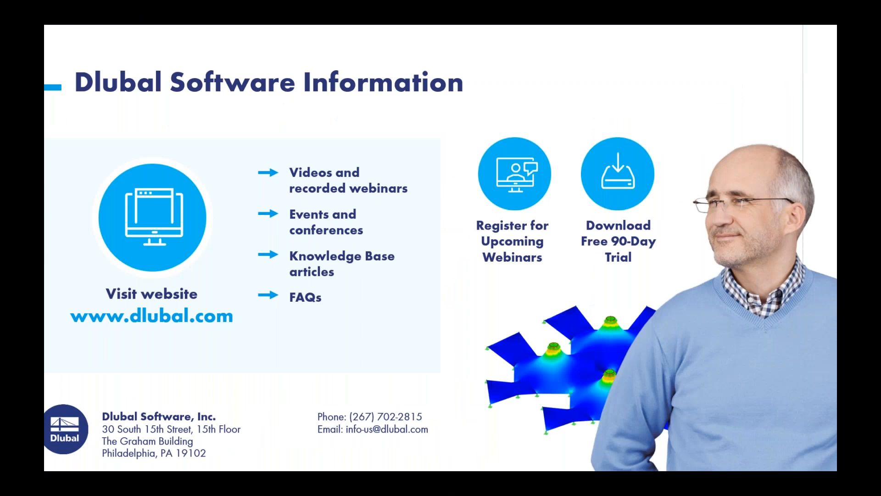